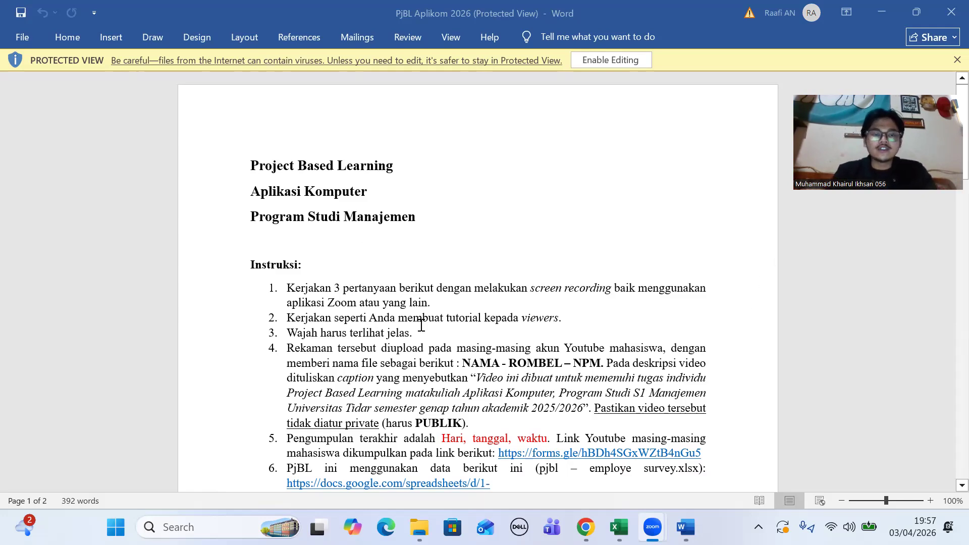
Step: Read through the assignment instructions and the list of analysis questions under item 7
scroll(639, 325, down, 3)
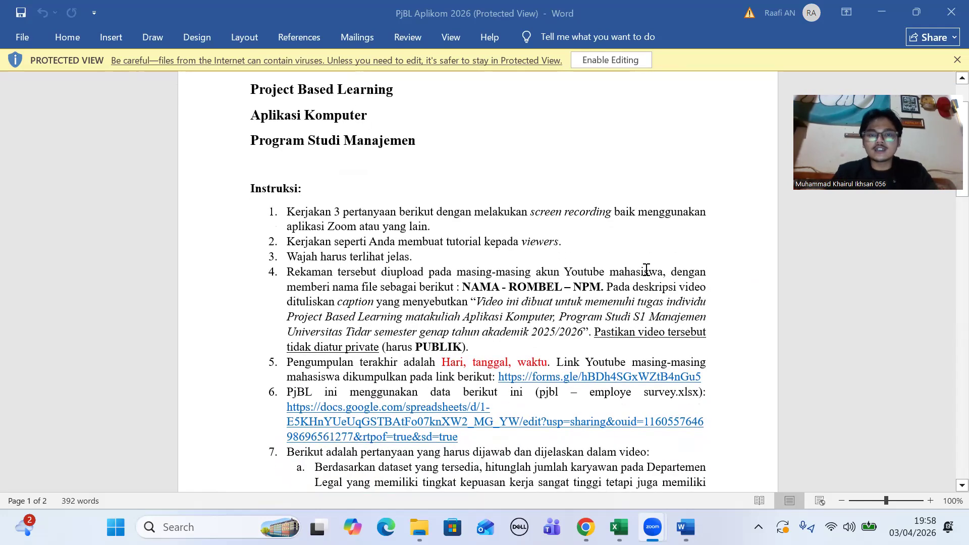
scroll(372, 252, up, 1)
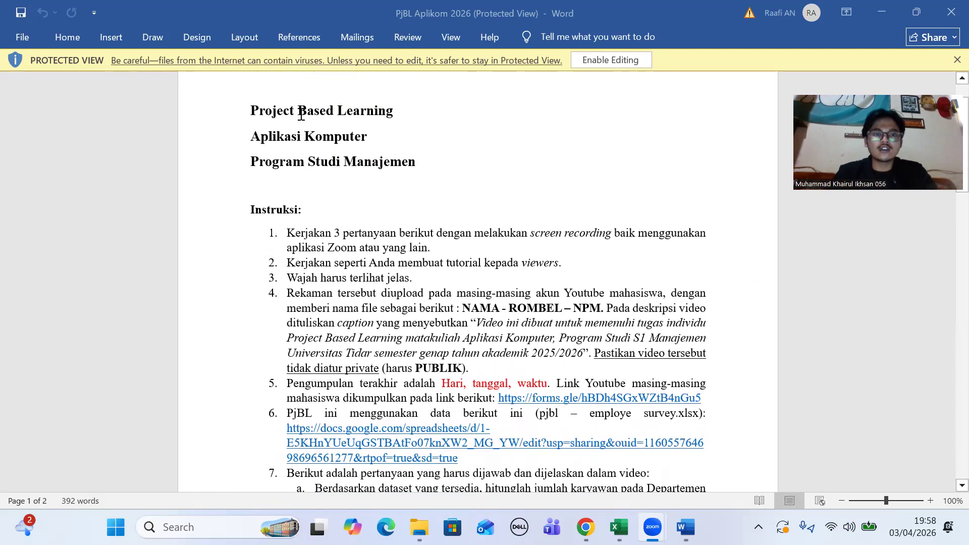
scroll(507, 226, down, 10)
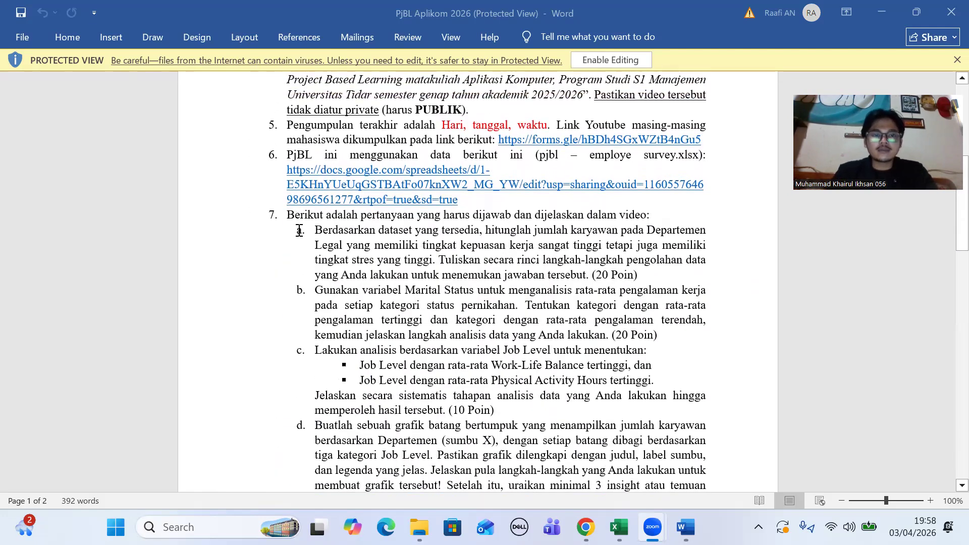
scroll(294, 230, down, 2)
scroll(293, 236, up, 3)
scroll(294, 236, down, 2)
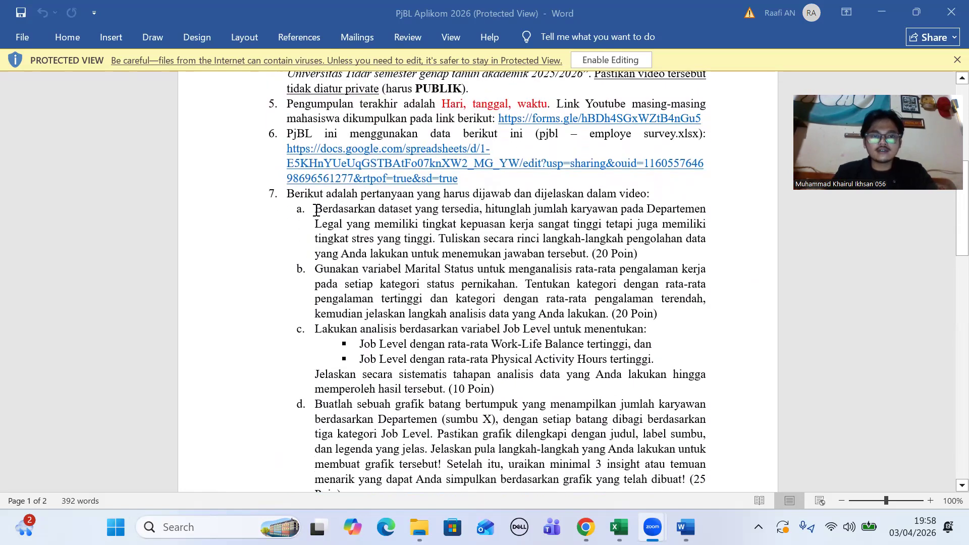
Step: Examine question 7a about Legal department employees, highlighting its department and stress level conditions
mouse_move(316, 209)
mouse_down()
mouse_move(411, 211)
mouse_move(316, 211)
mouse_up()
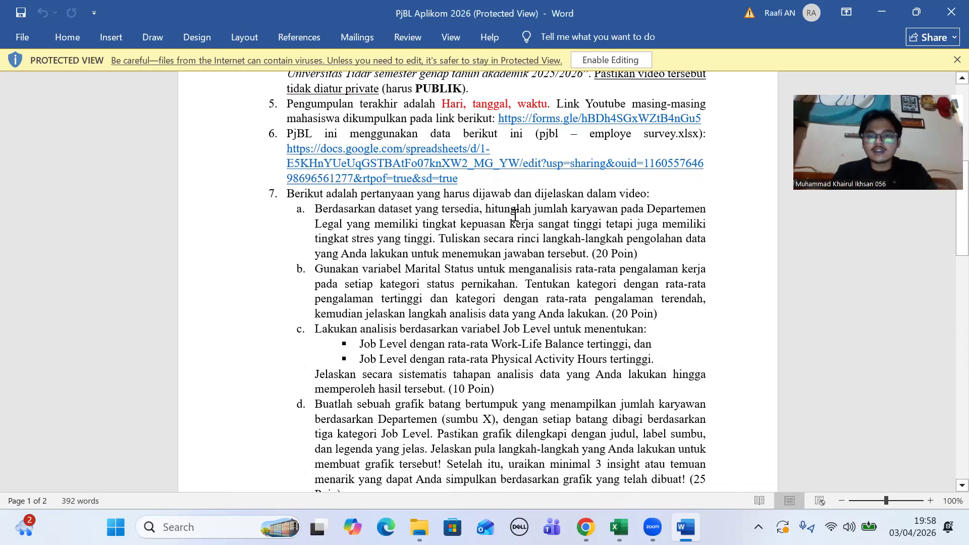
drag(485, 211, 343, 221)
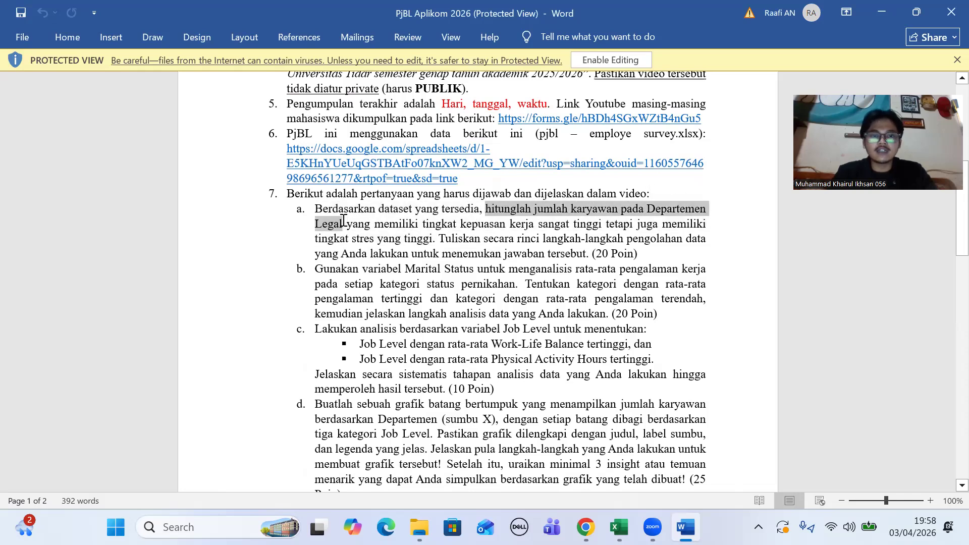
drag(285, 242, 407, 237)
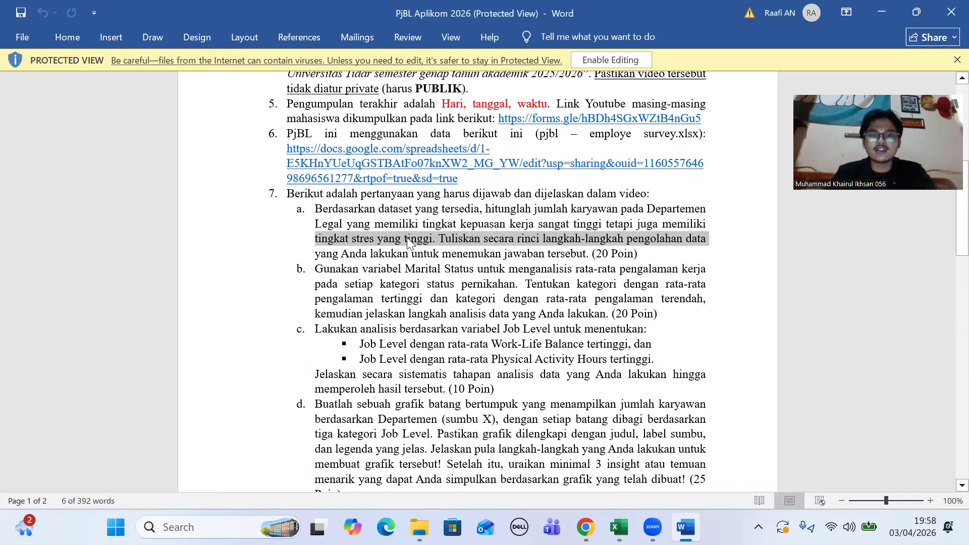
click(734, 229)
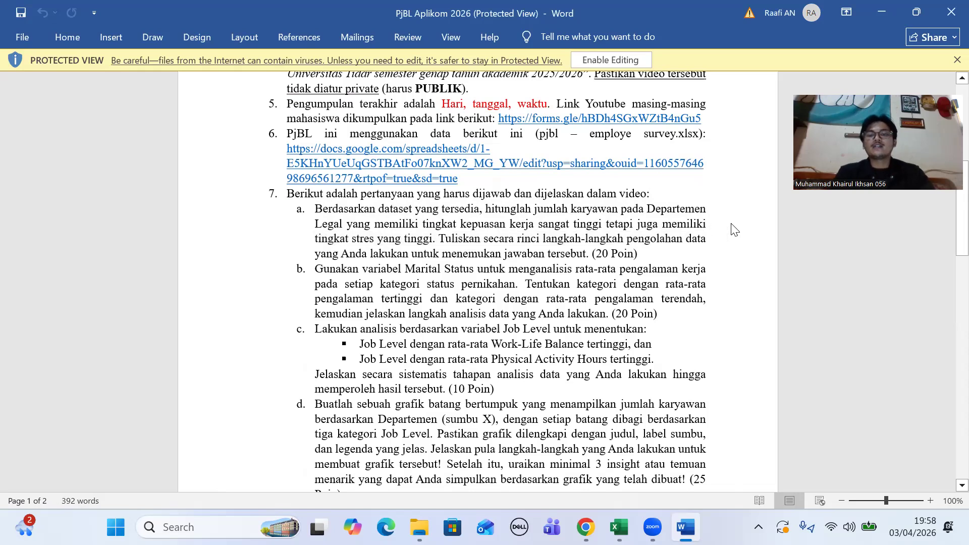
scroll(731, 224, up, 2)
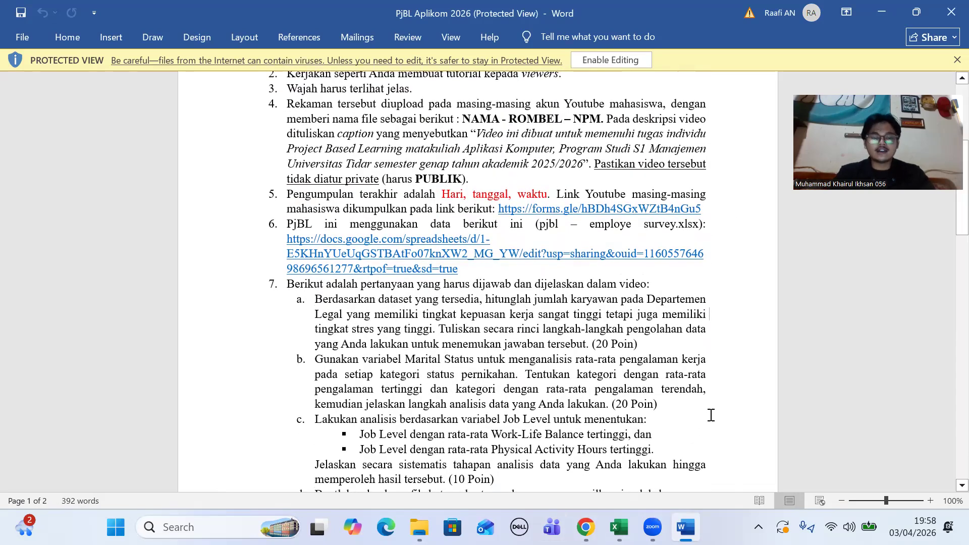
Step: Switch to the pjbl - employee_survey workbook in Excel and look over the dataset's columns
key(alt+Tab)
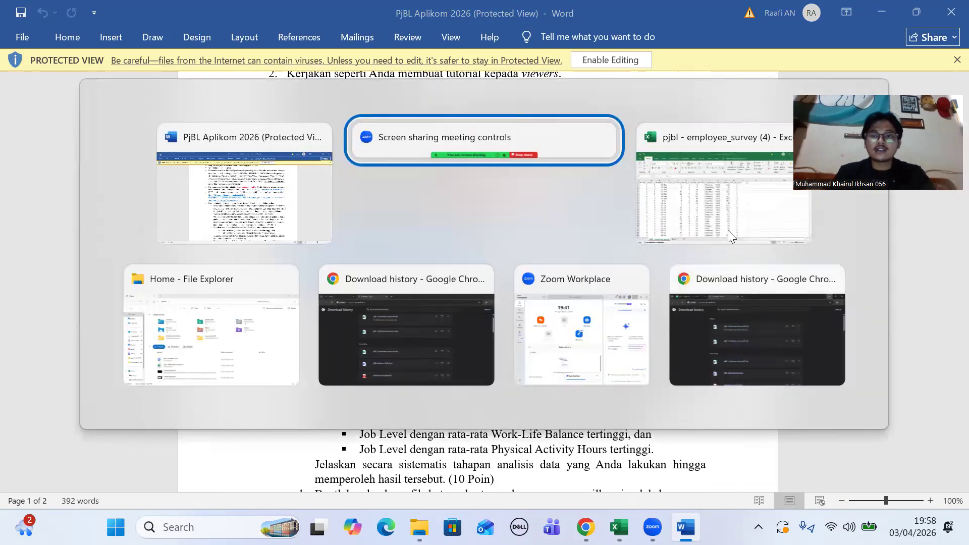
click(718, 206)
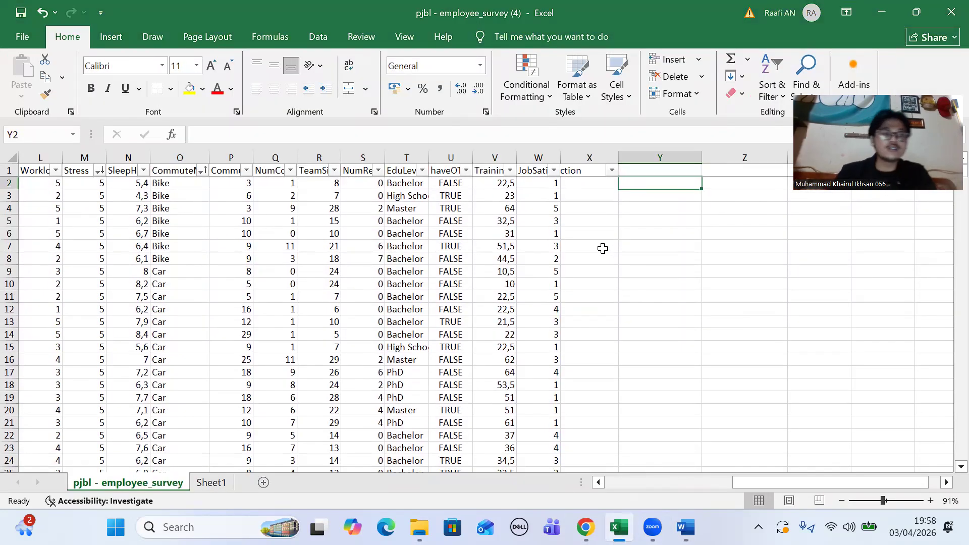
scroll(336, 211, left, 6)
scroll(336, 211, right, 6)
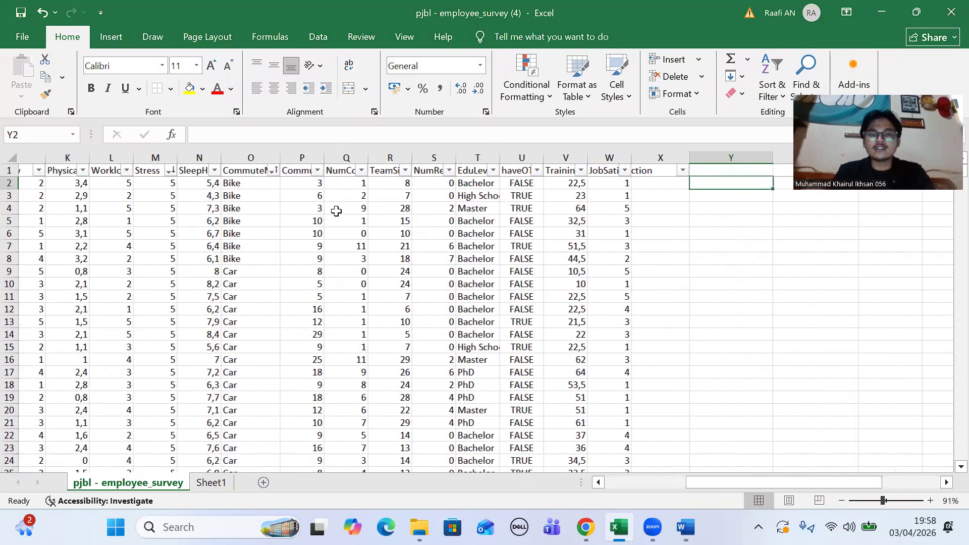
scroll(336, 211, right, 1)
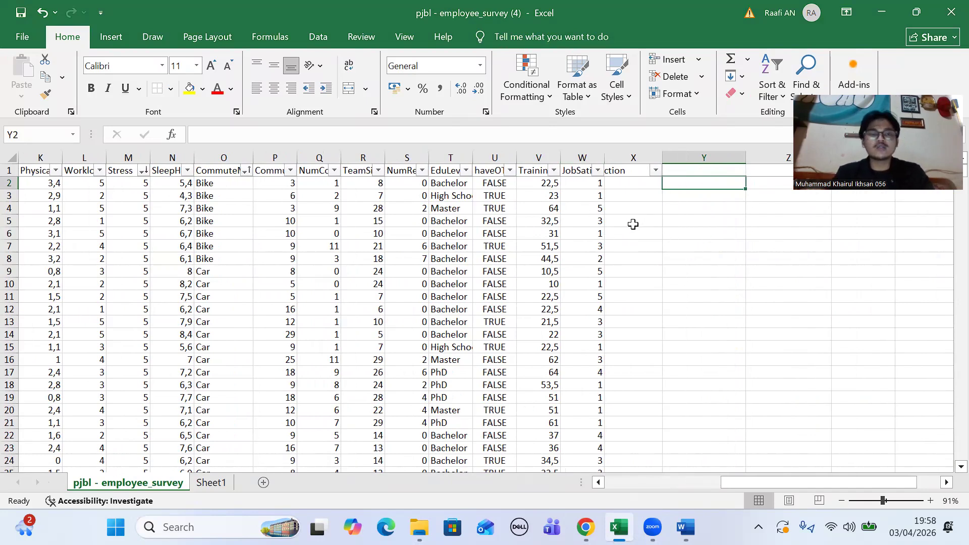
scroll(633, 224, left, 3)
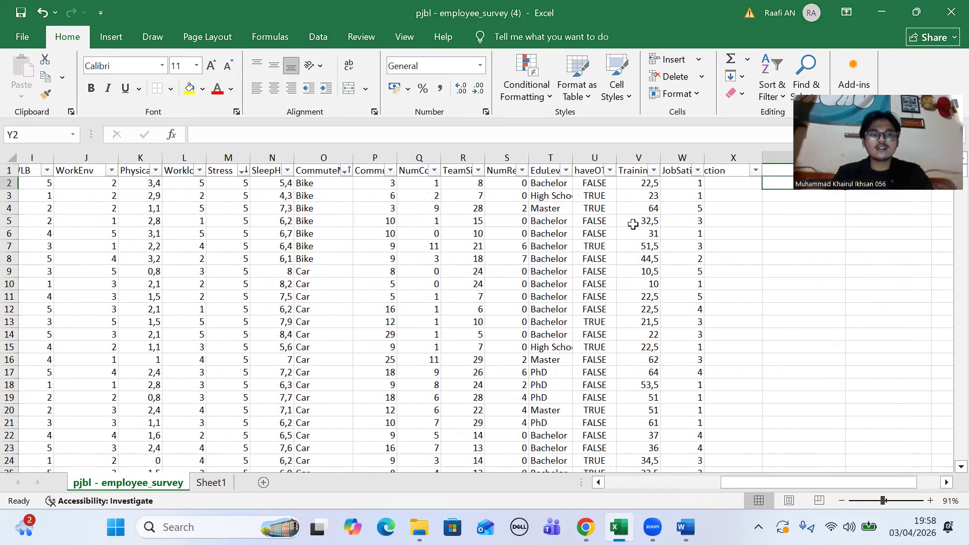
Step: Reread question 7a in the Word document, then return to the Excel workbook to inspect the JobSatisfaction column
click(685, 527)
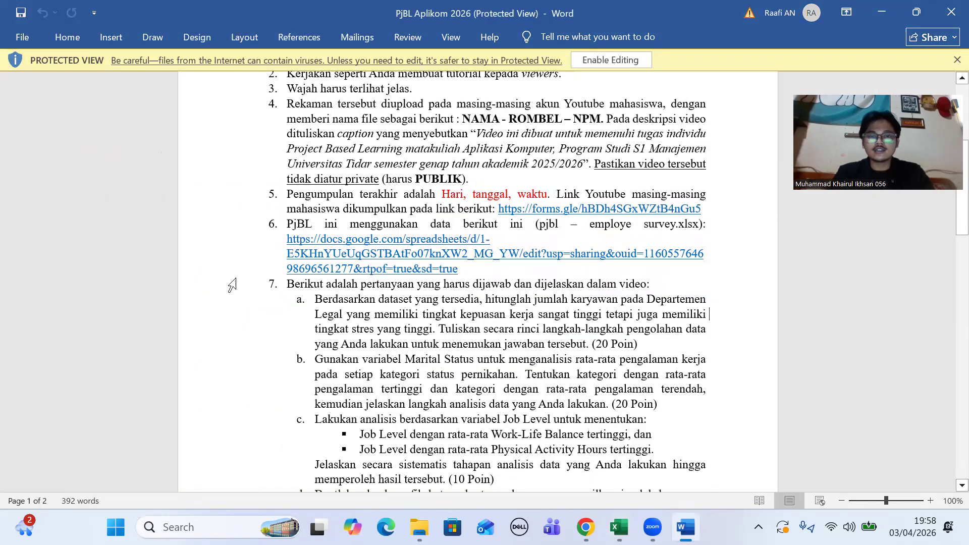
scroll(415, 373, down, 2)
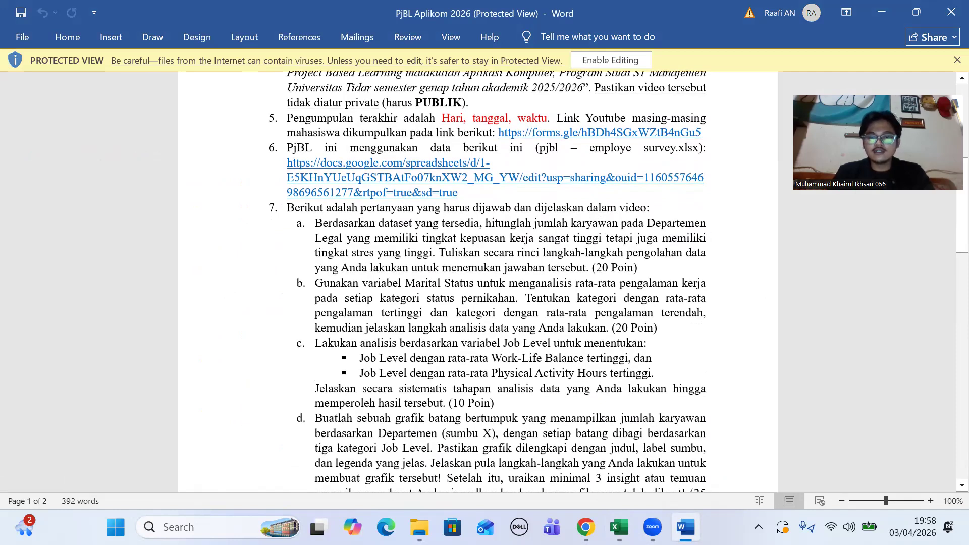
key(alt+Tab)
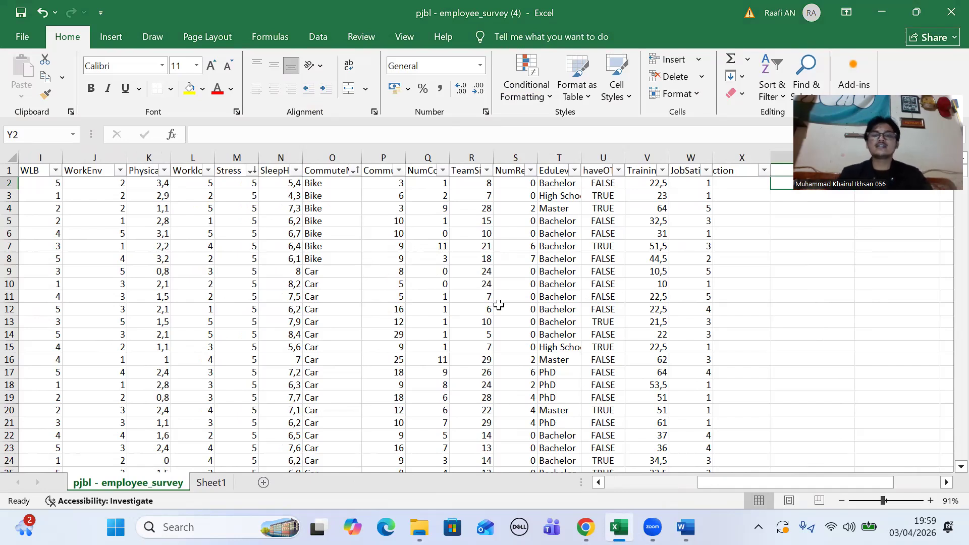
scroll(498, 305, right, 4)
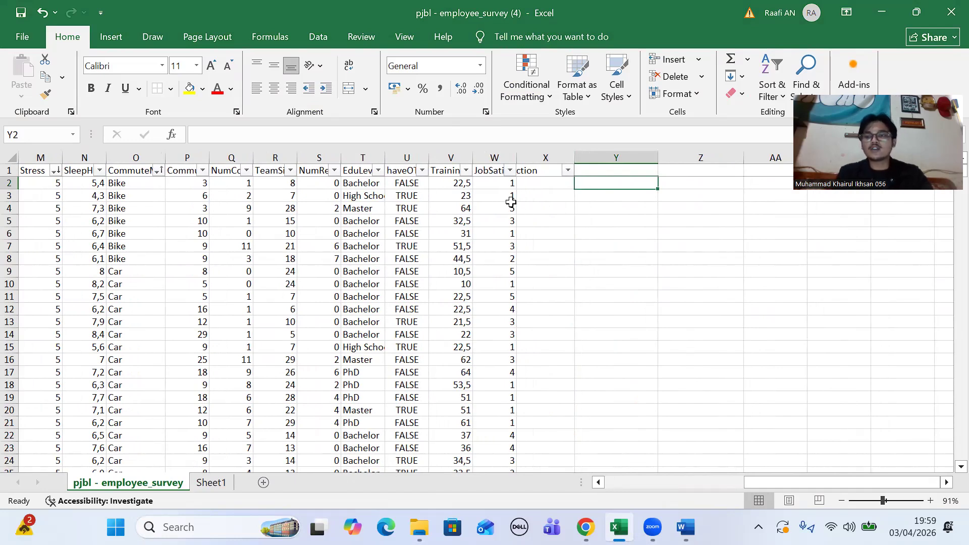
click(500, 154)
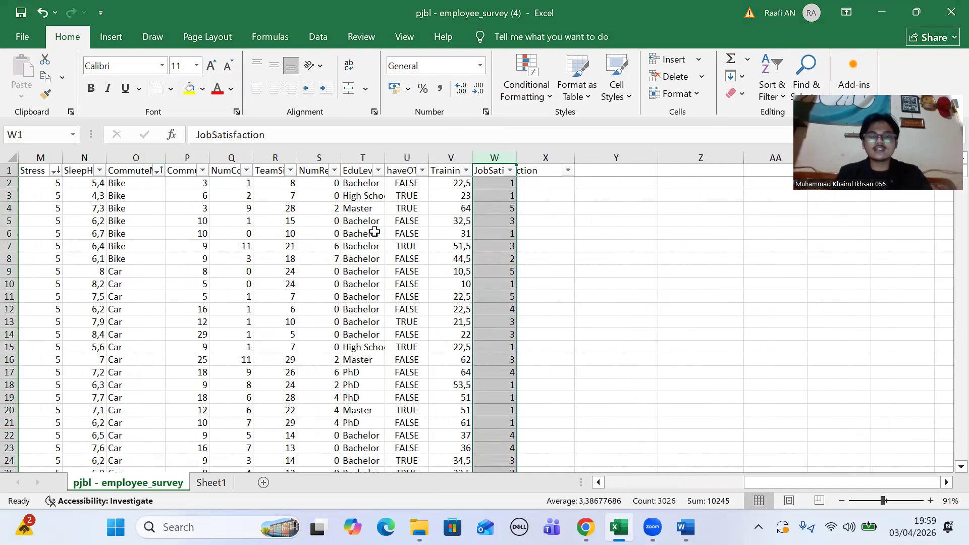
click(731, 204)
scroll(729, 205, right, 2)
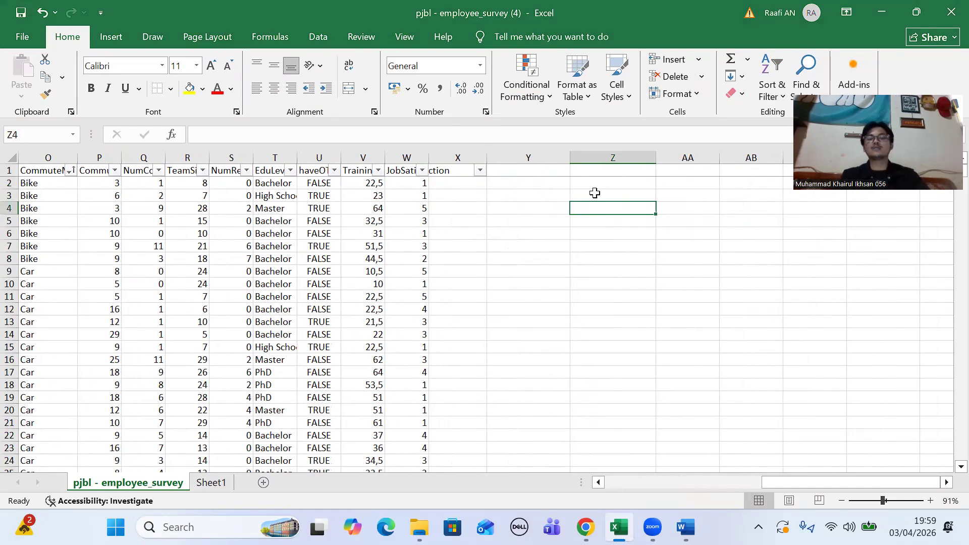
Step: Label cell Y2 with "a." for the first question's answer
click(548, 183)
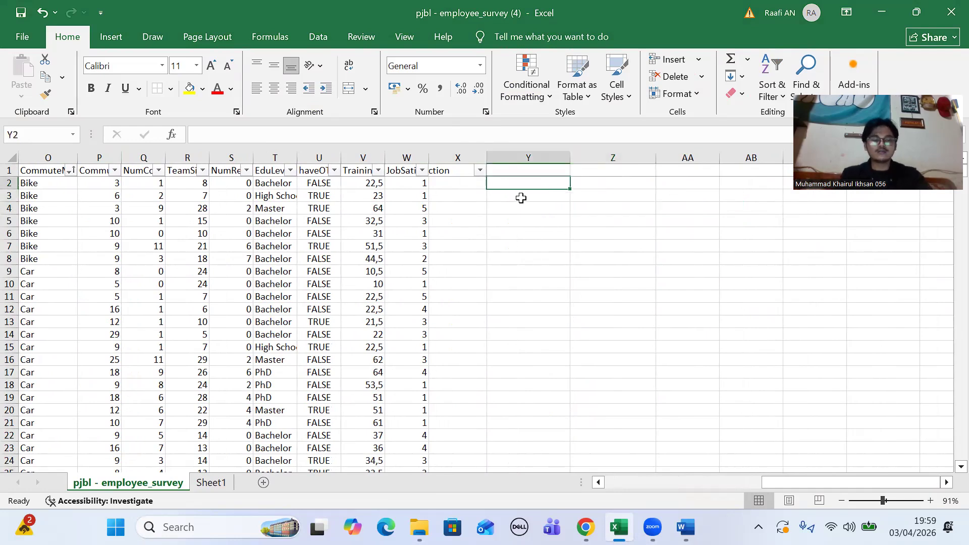
text(a.)
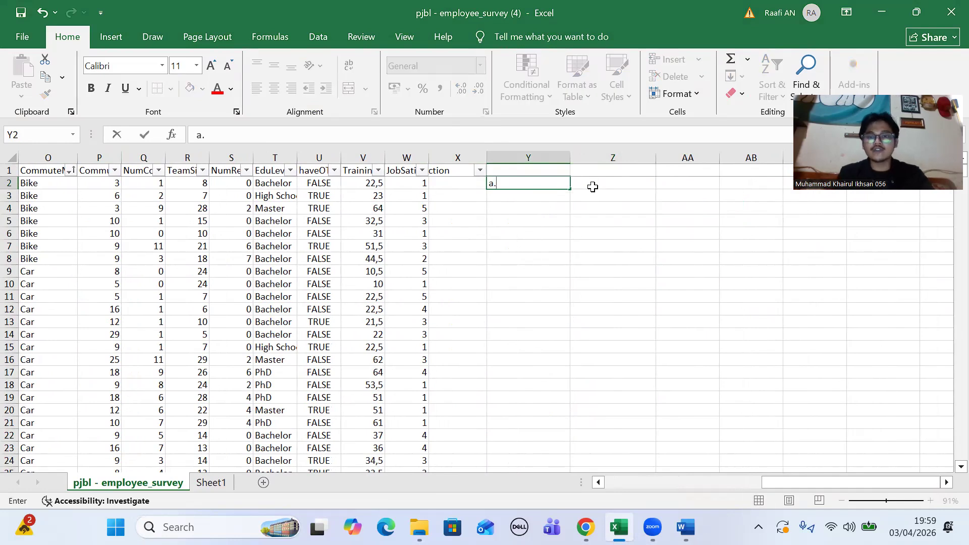
click(593, 187)
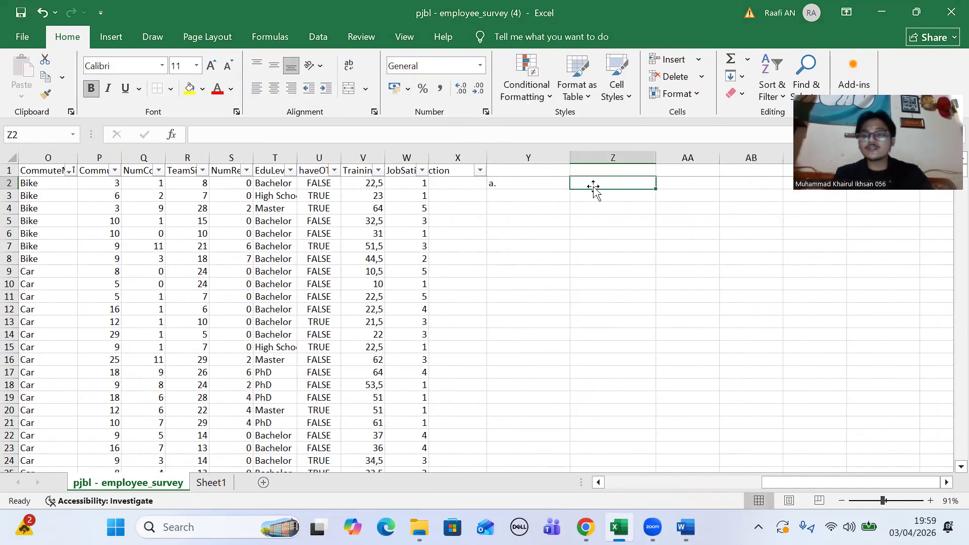
Step: Start a COUNTIFS formula in cell Z2
text(=)
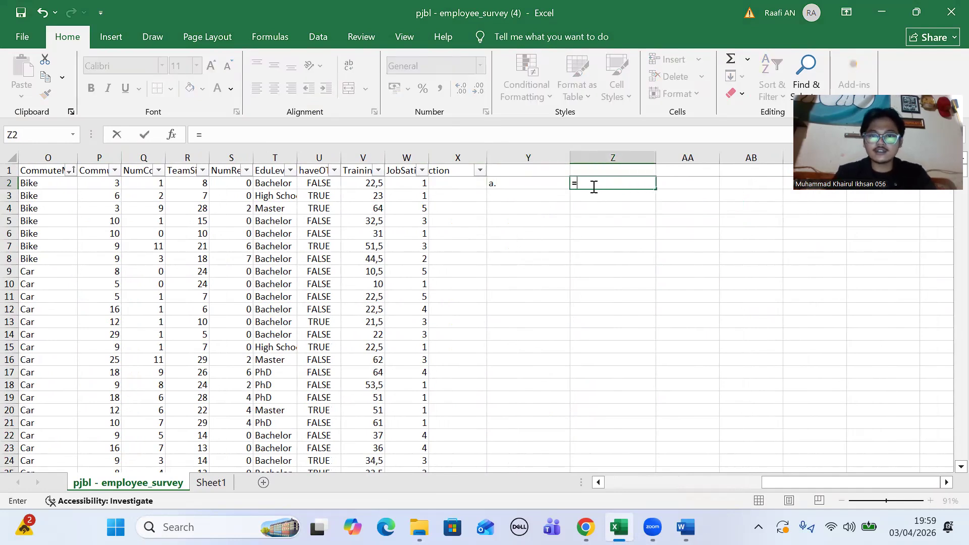
text(cou)
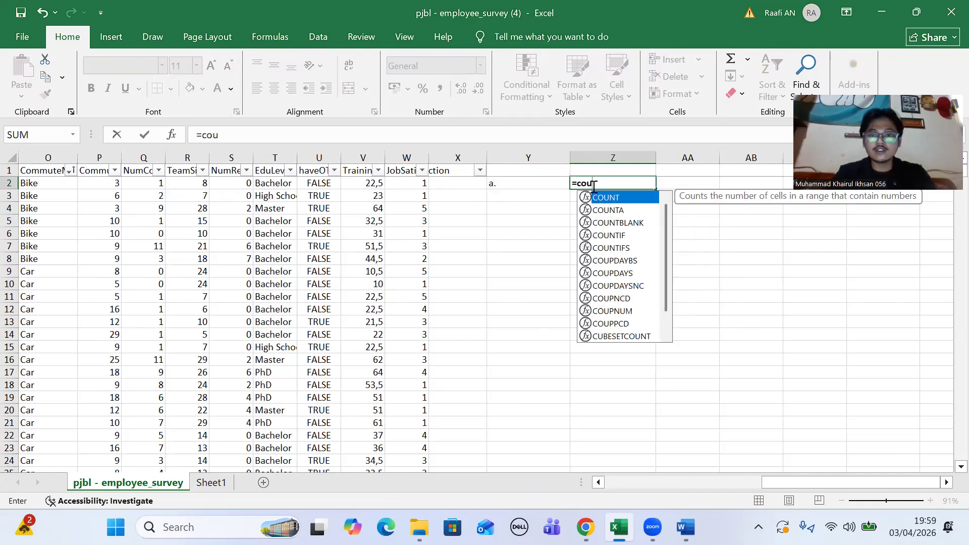
text(nti)
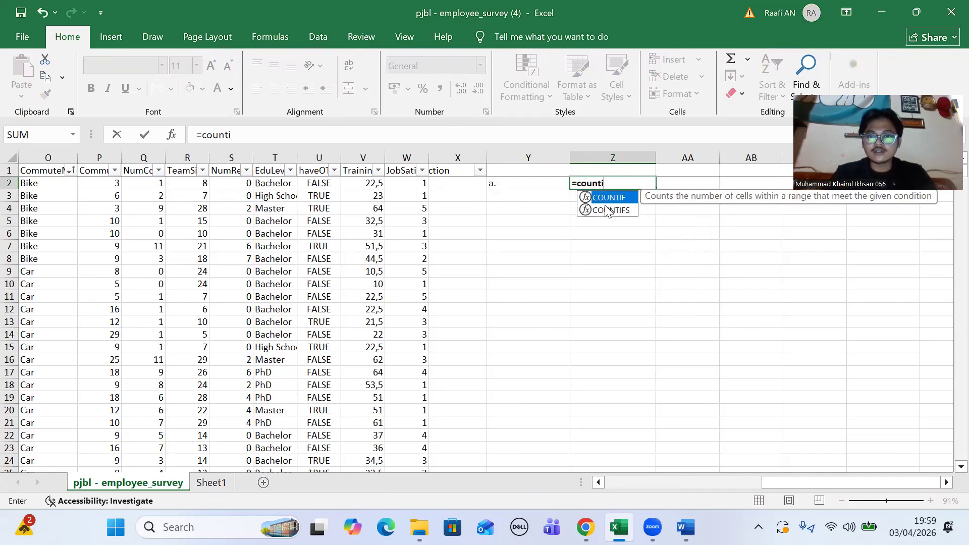
click(607, 210)
double_click(608, 210)
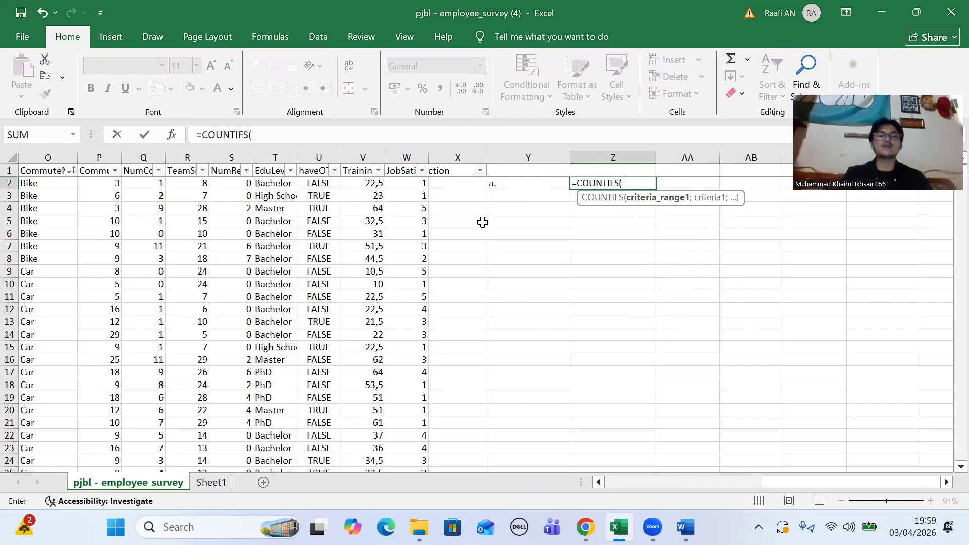
Step: Set the whole Dept column (G:G) as the first criteria range of the COUNTIFS formula
scroll(421, 221, left, 5)
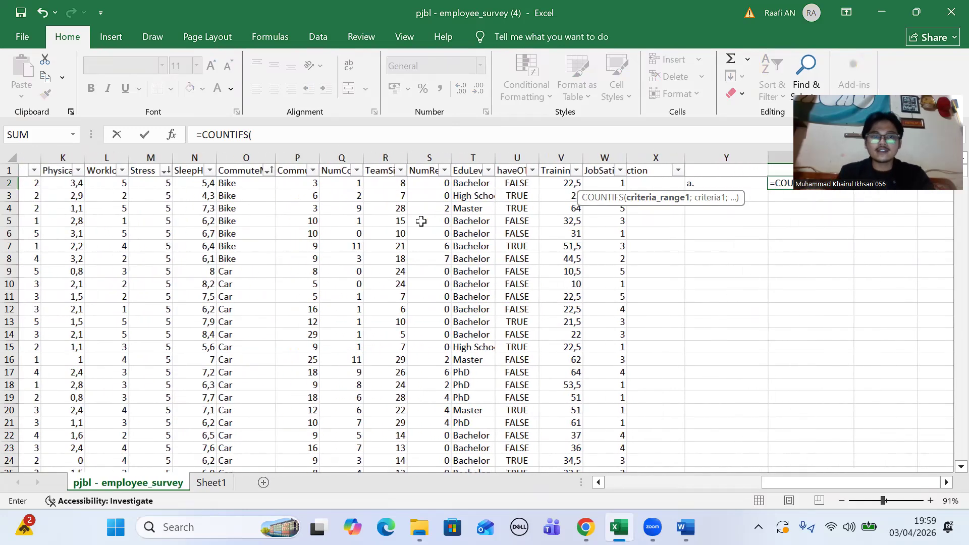
scroll(421, 221, left, 5)
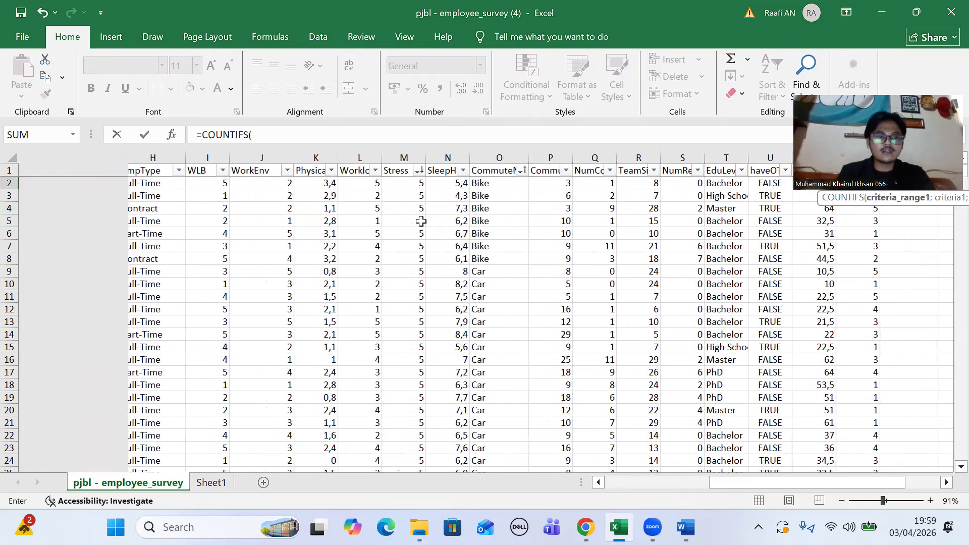
scroll(421, 221, left, 3)
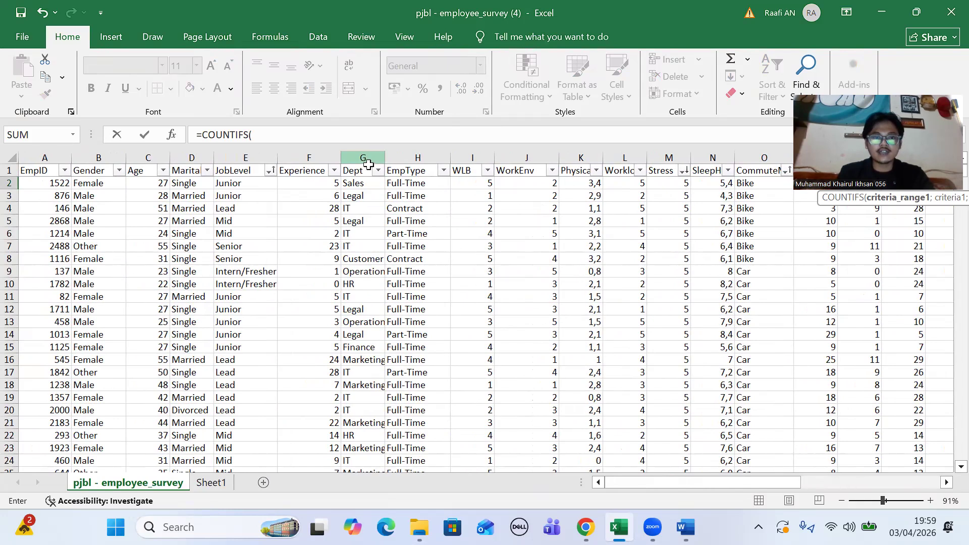
click(372, 152)
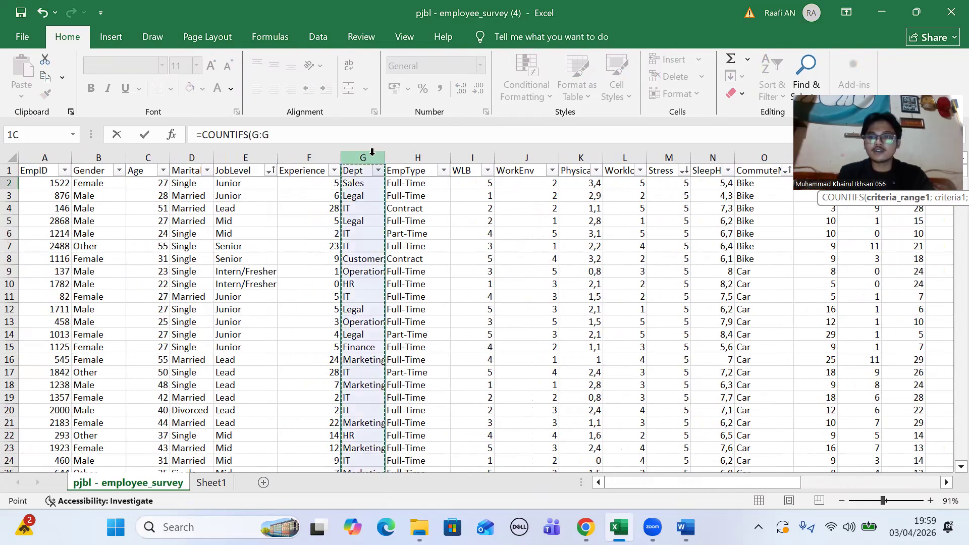
scroll(502, 258, right, 3)
scroll(501, 258, right, 3)
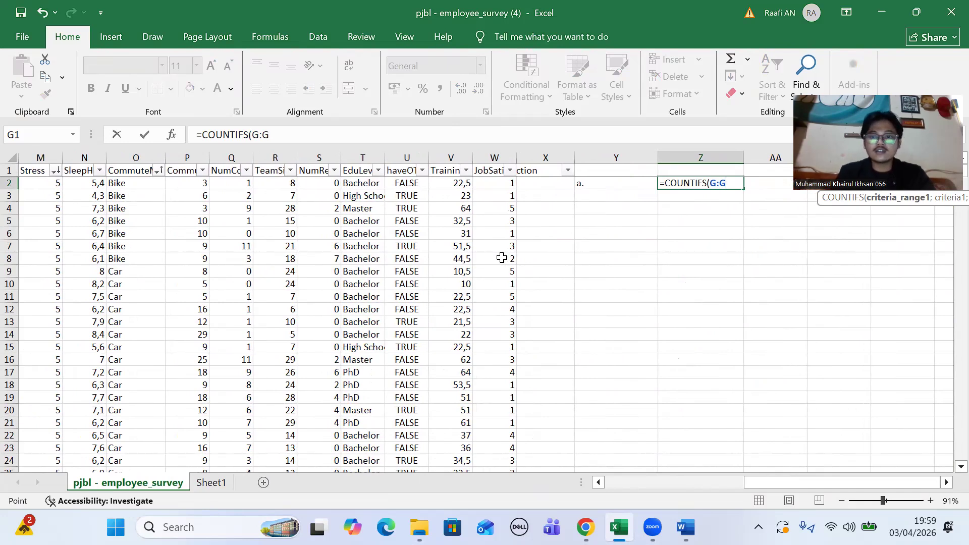
text(;)
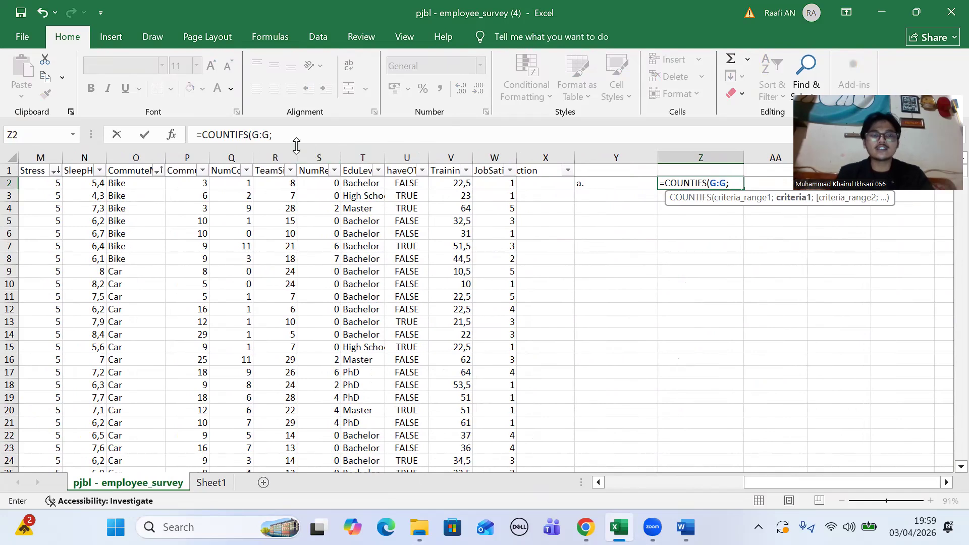
Step: Set cell G3 (Legal) as the criterion for the Dept range in the COUNTIFS formula
scroll(196, 237, left, 1)
scroll(196, 238, left, 6)
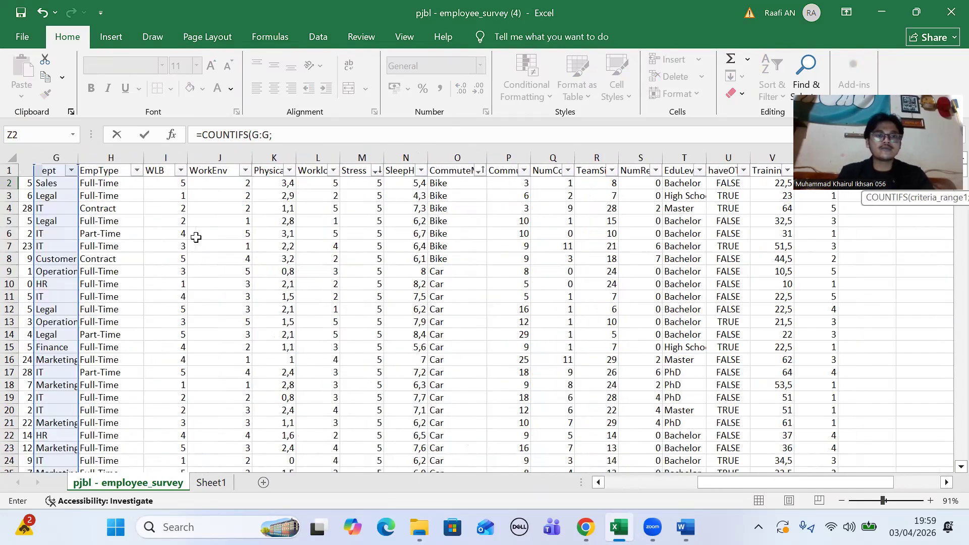
scroll(157, 264, left, 2)
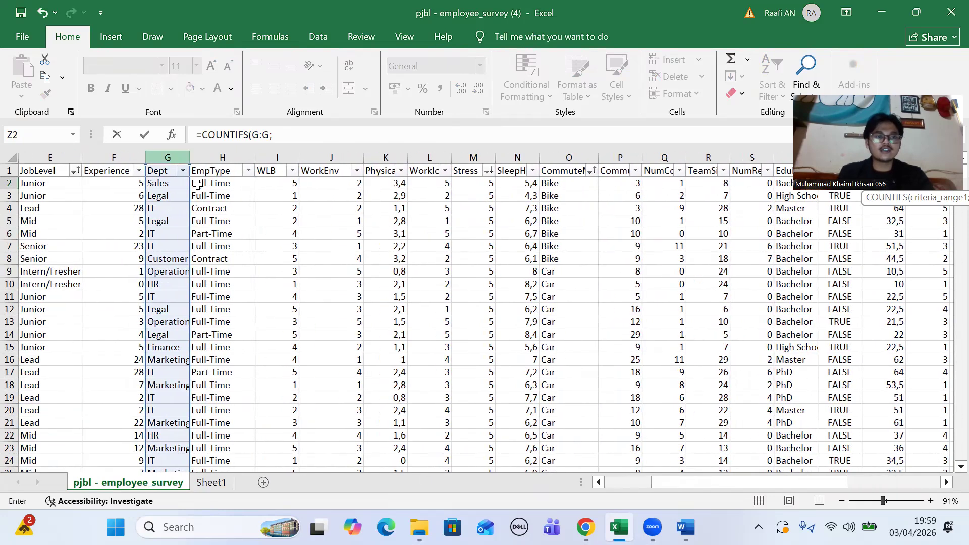
click(162, 196)
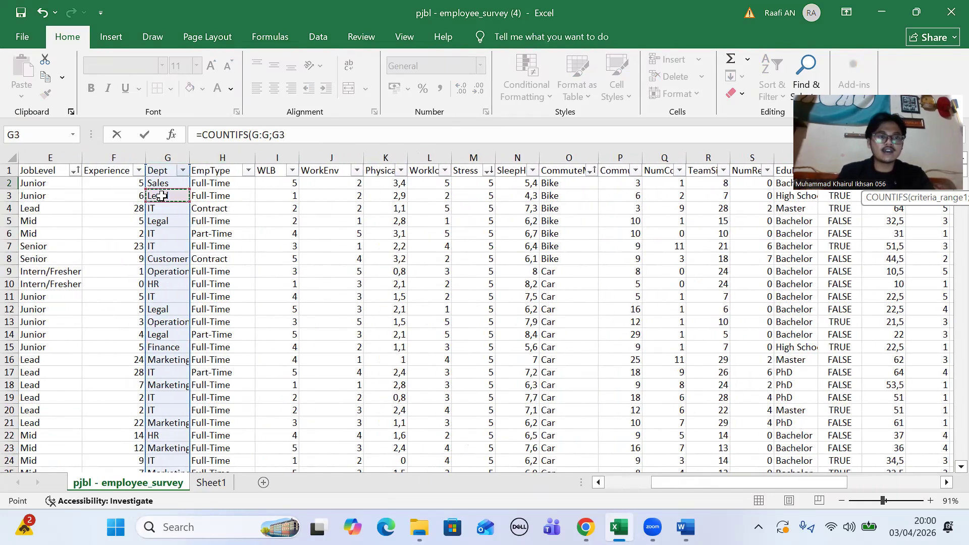
scroll(292, 235, right, 8)
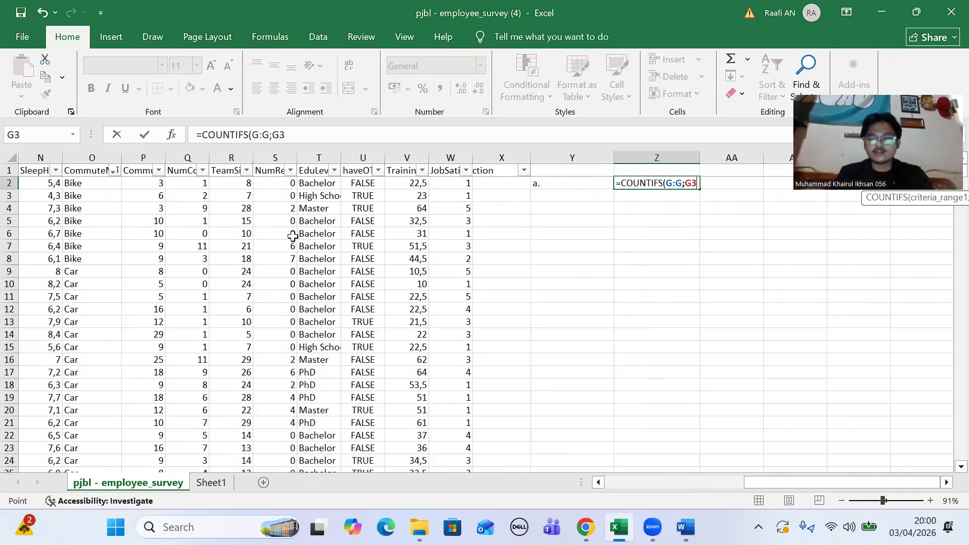
text(;)
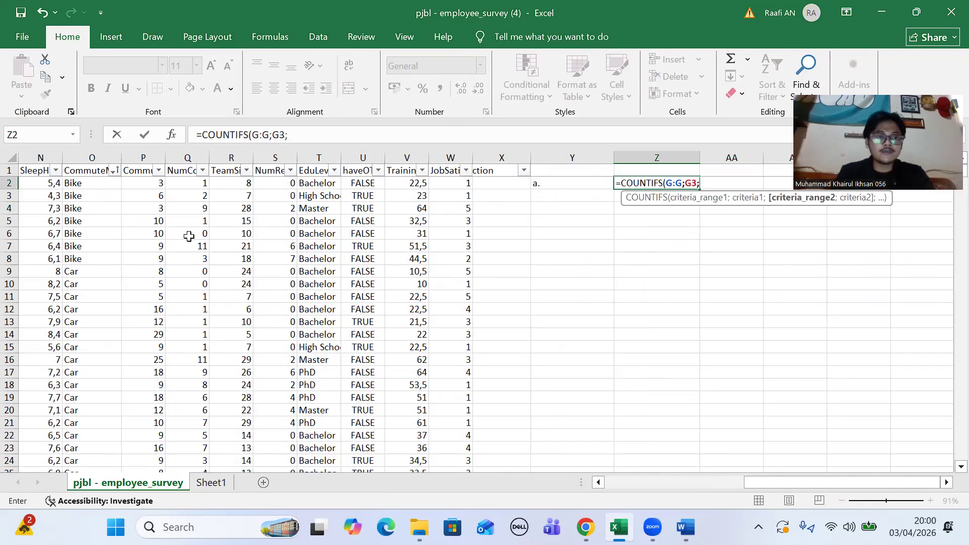
Step: Add the whole JobSatisfaction column (W:W) as the second criteria range, with cell W4 (5) as its criterion
scroll(186, 236, right, 1)
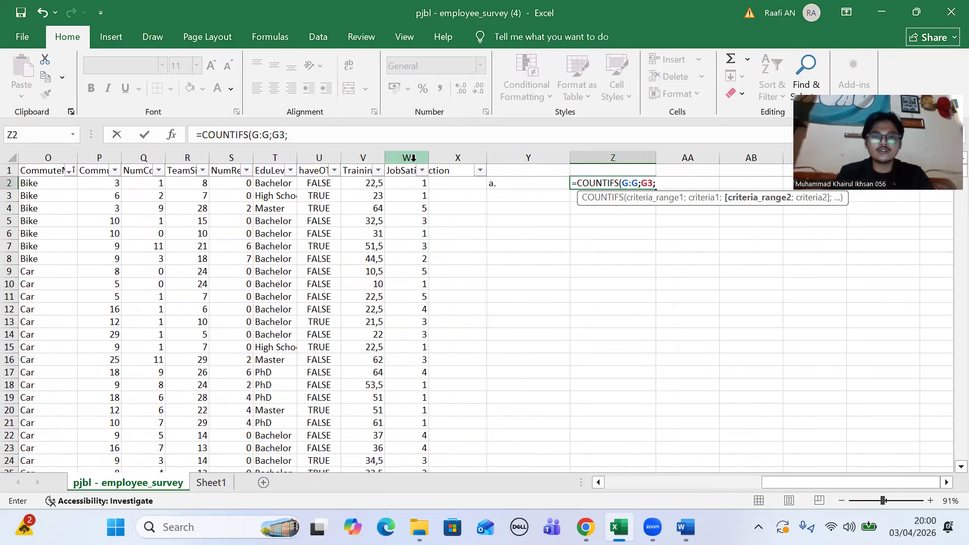
click(413, 158)
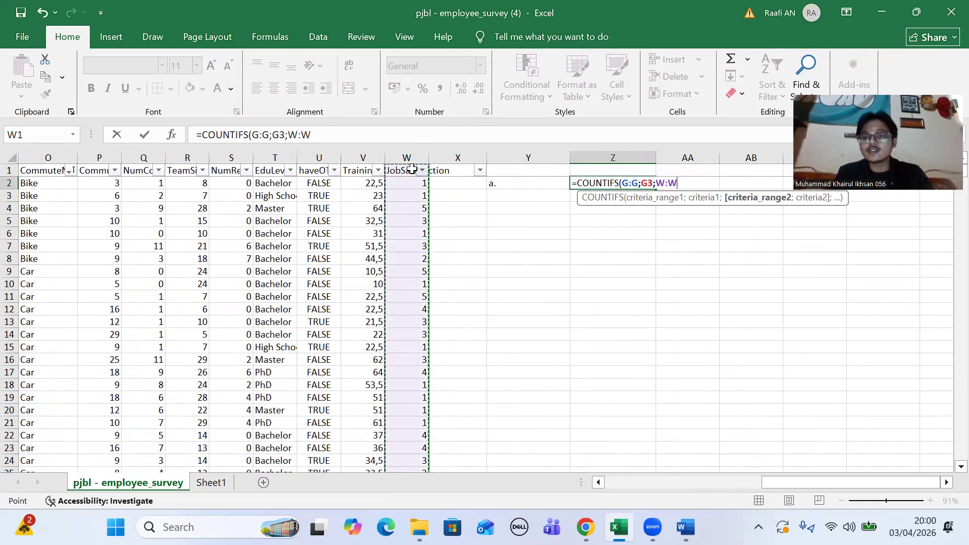
text(;)
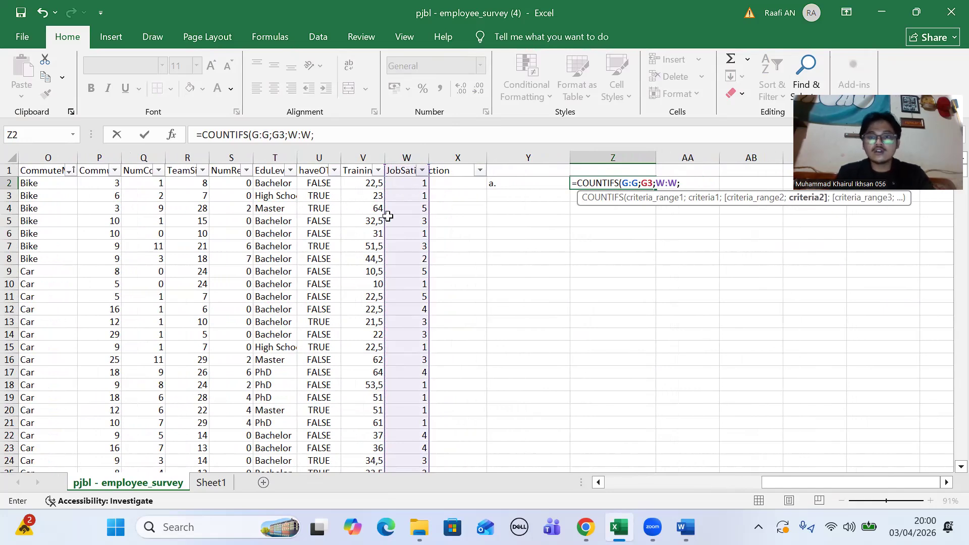
click(413, 208)
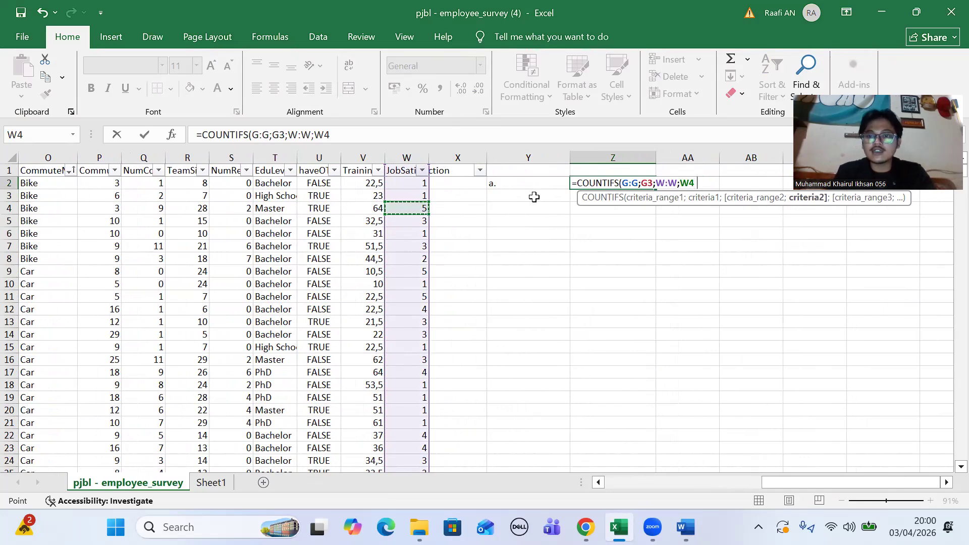
text(;)
Step: Add the whole Stress column (M:M) as the third criteria range of the COUNTIFS formula
scroll(277, 217, left, 4)
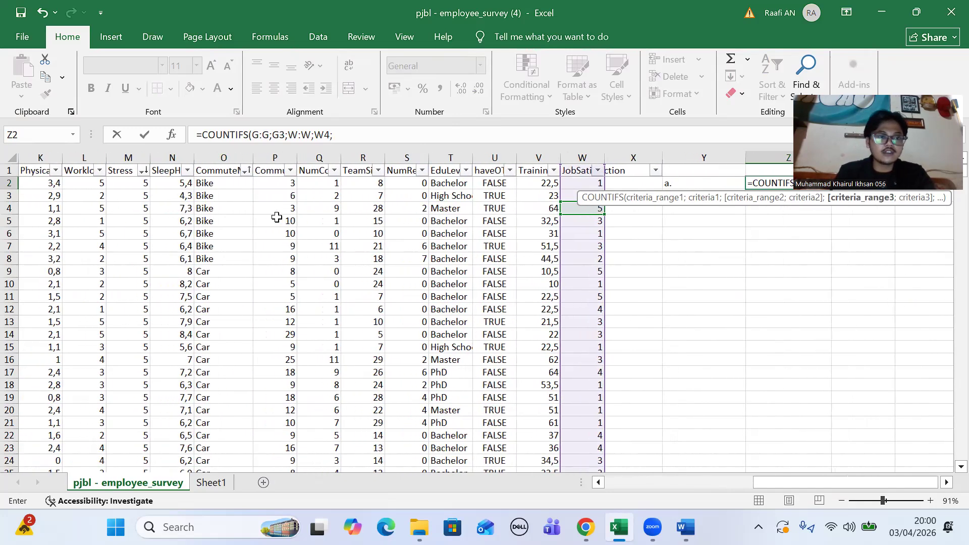
scroll(277, 217, left, 2)
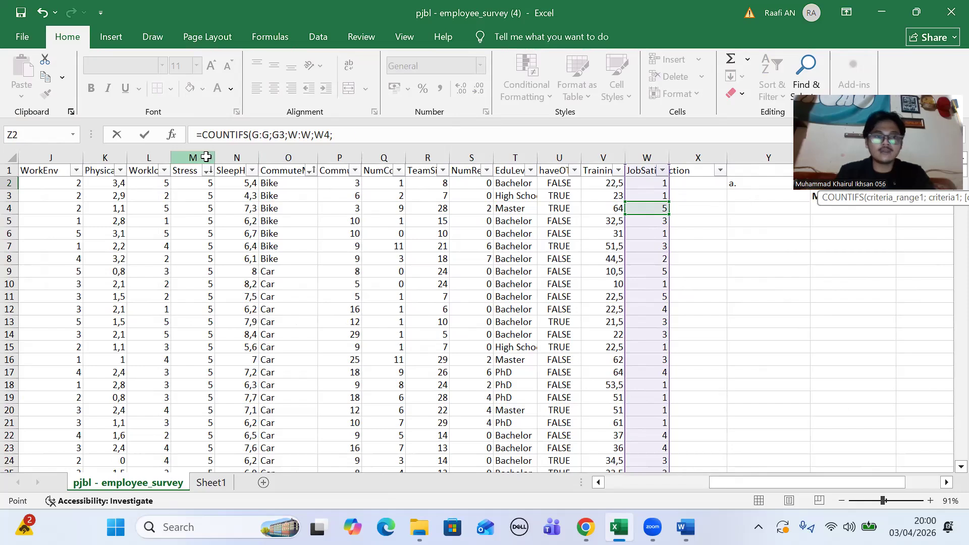
click(207, 153)
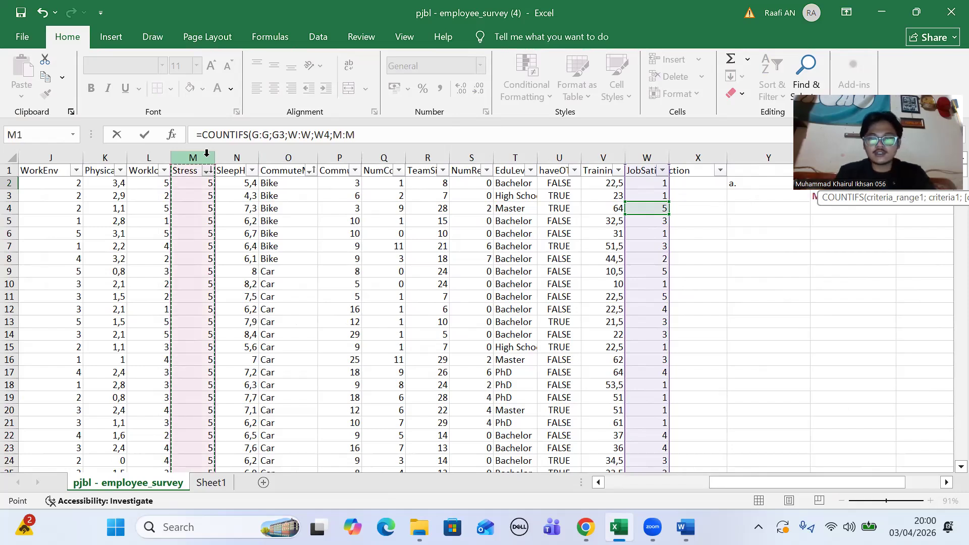
text(;)
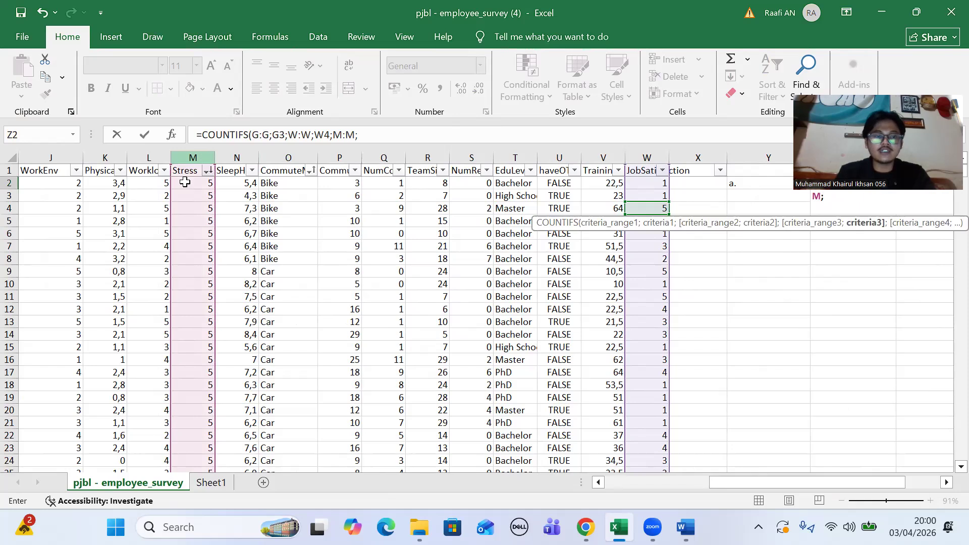
Step: Use cell M1311 from the Stress column as the third criterion and complete the COUNTIFS formula in Z2
scroll(198, 281, down, 15)
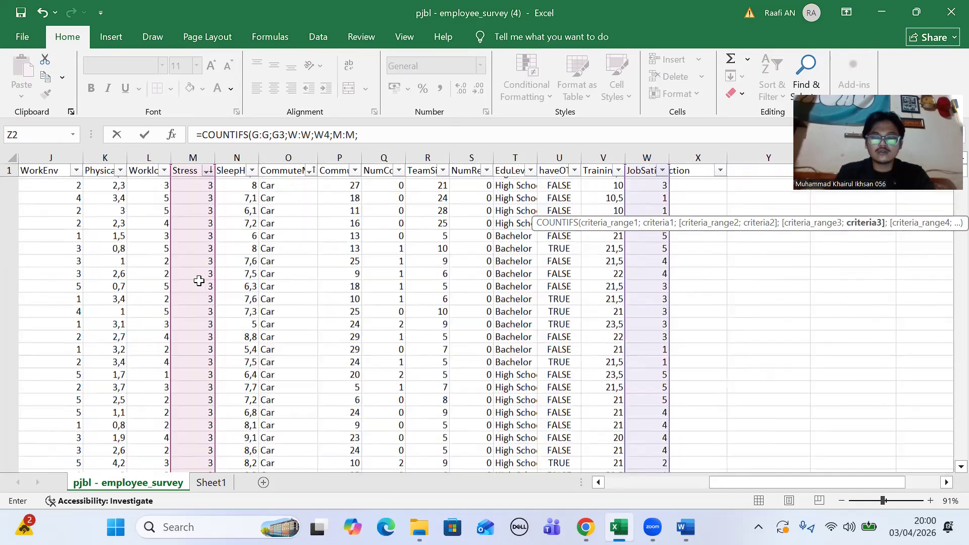
scroll(199, 281, down, 10)
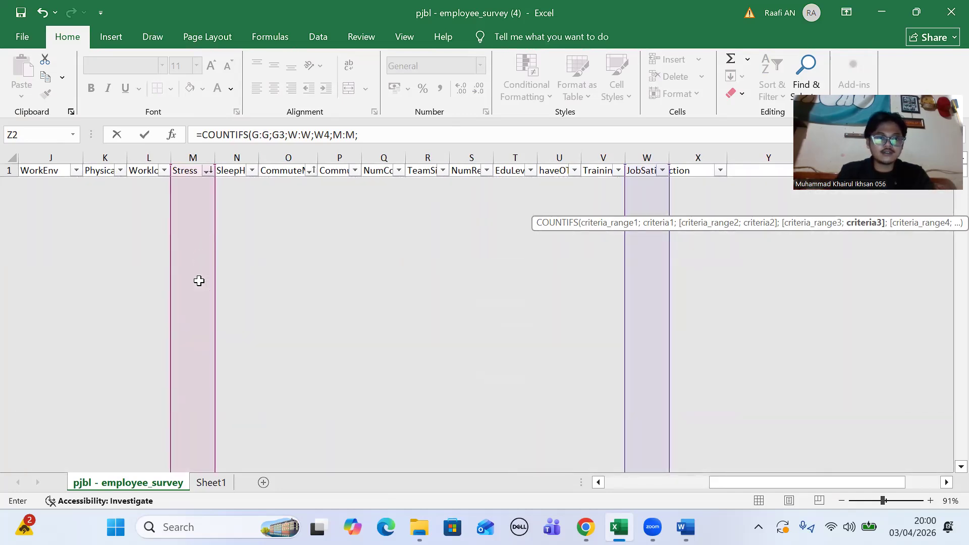
scroll(199, 280, down, 10)
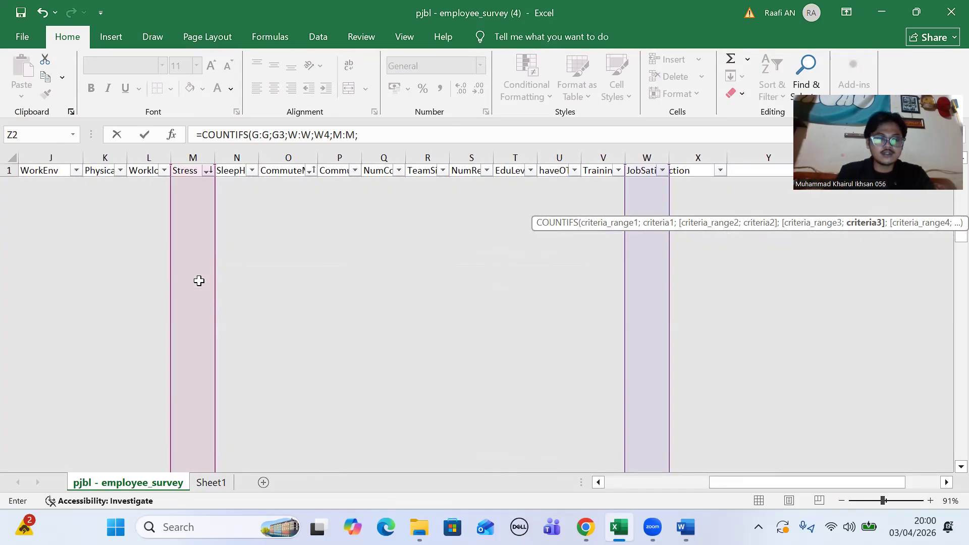
scroll(199, 281, down, 15)
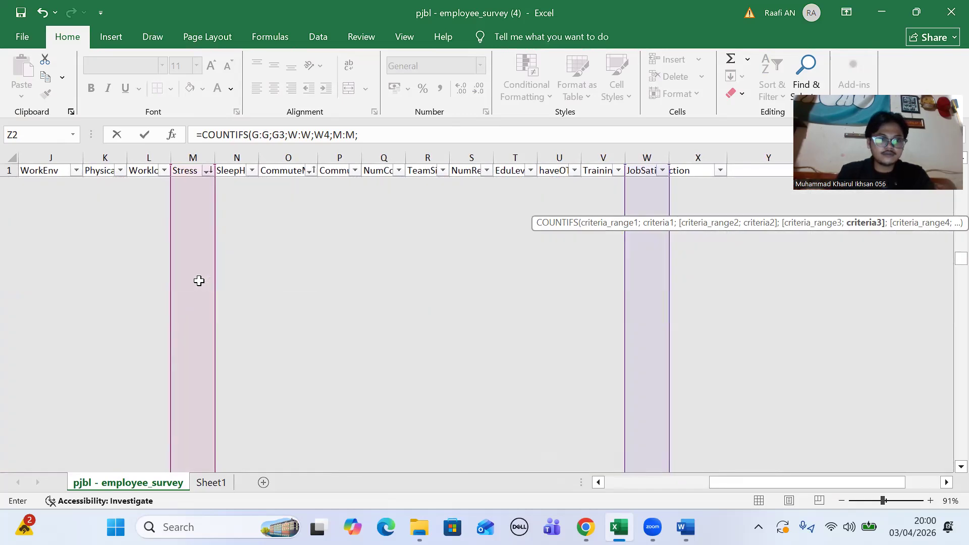
scroll(199, 281, down, 10)
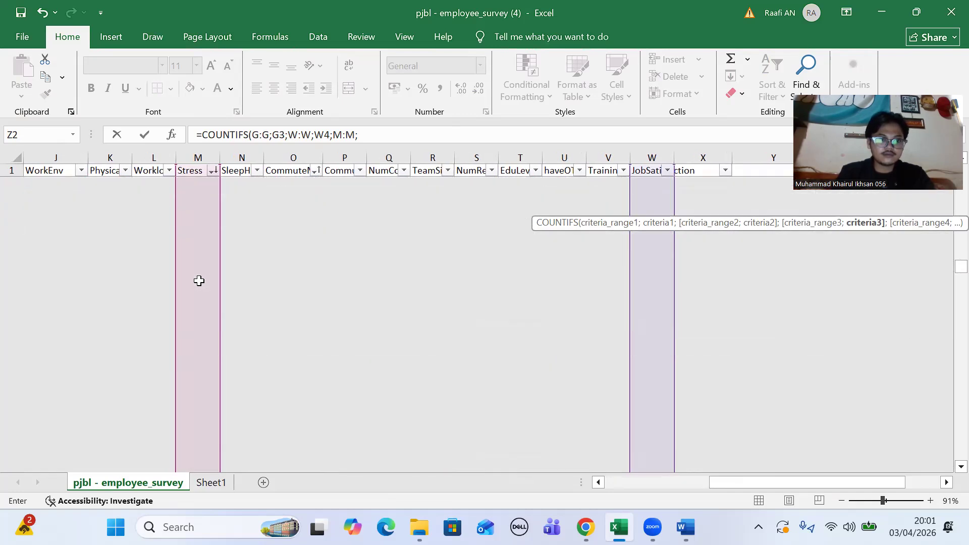
scroll(198, 281, down, 15)
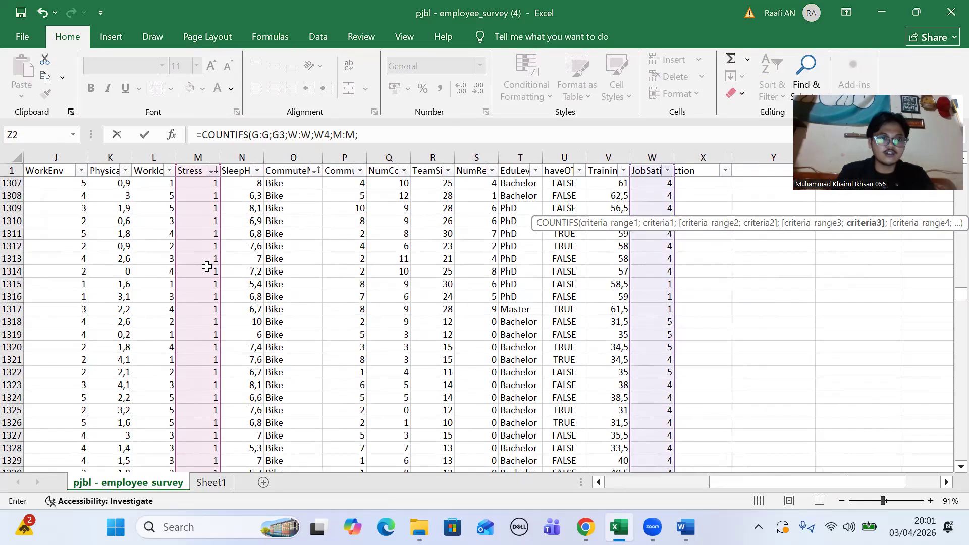
click(205, 234)
scroll(754, 235, down, 5)
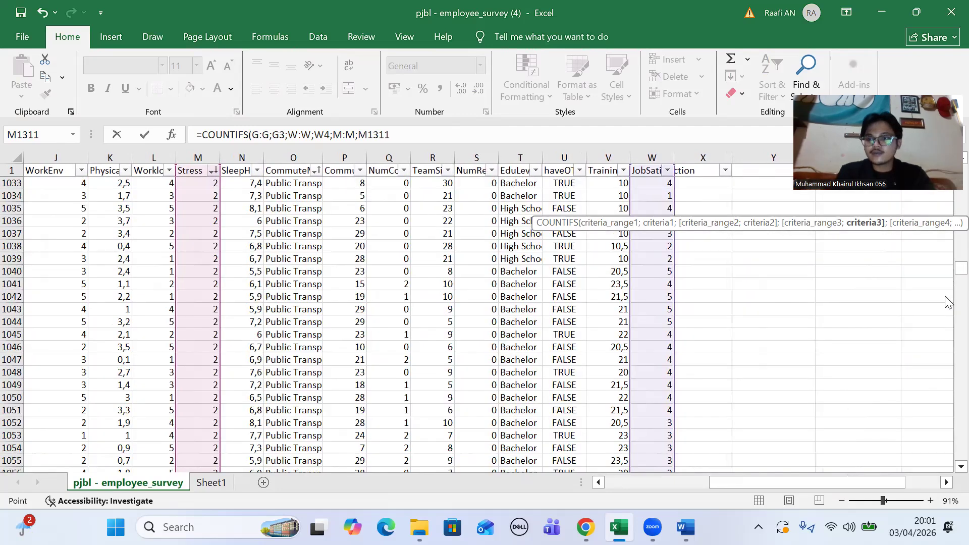
drag(959, 271, 949, 65)
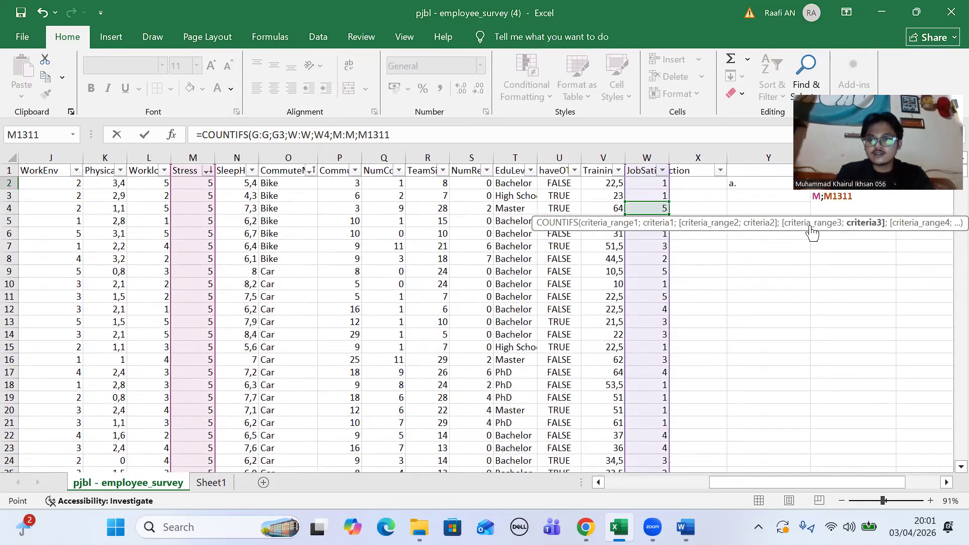
scroll(782, 289, right, 5)
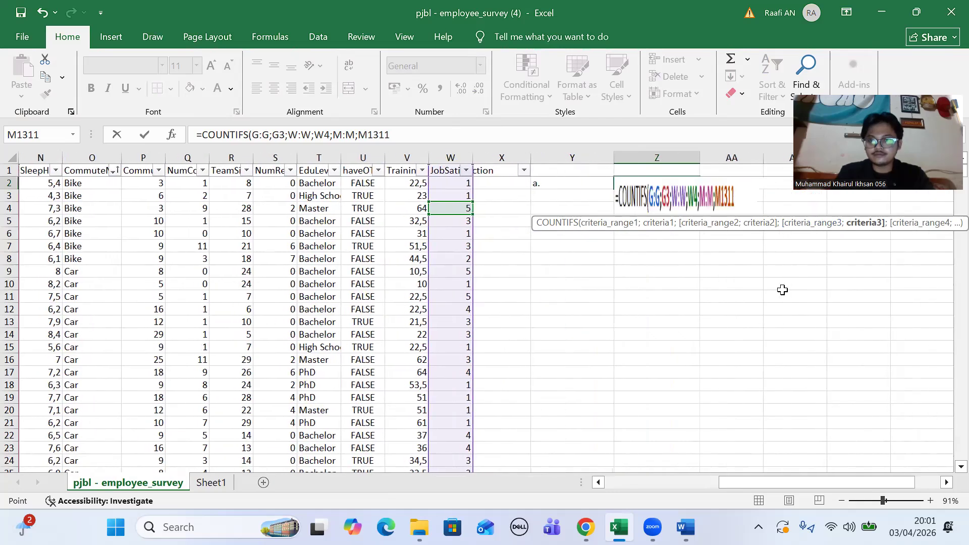
scroll(783, 290, right, 1)
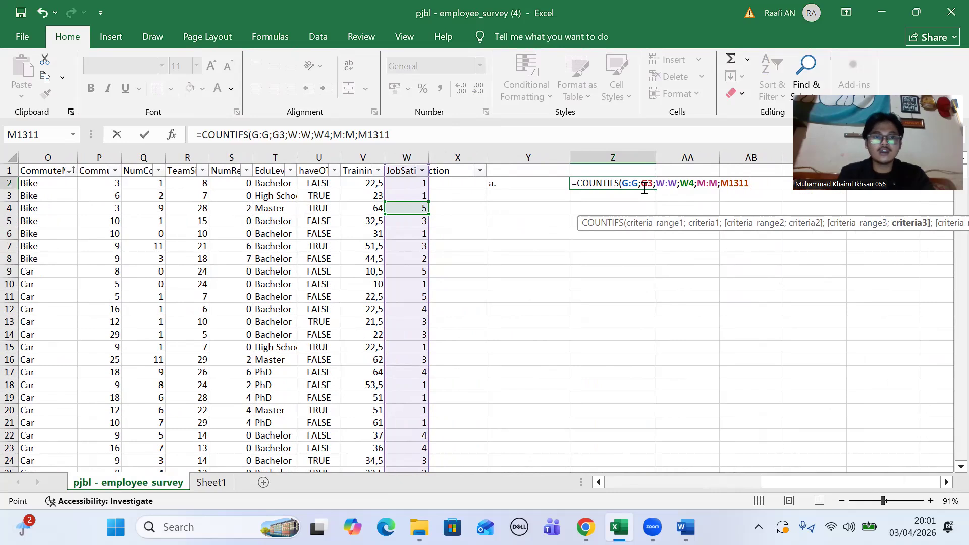
key(Return)
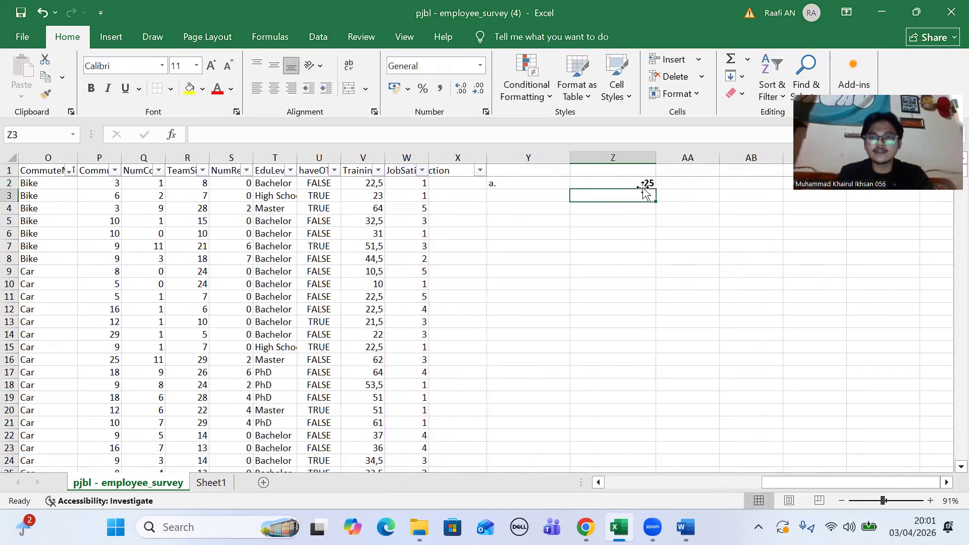
Step: Fill the answer cell Z2 with the standard orange color
click(645, 183)
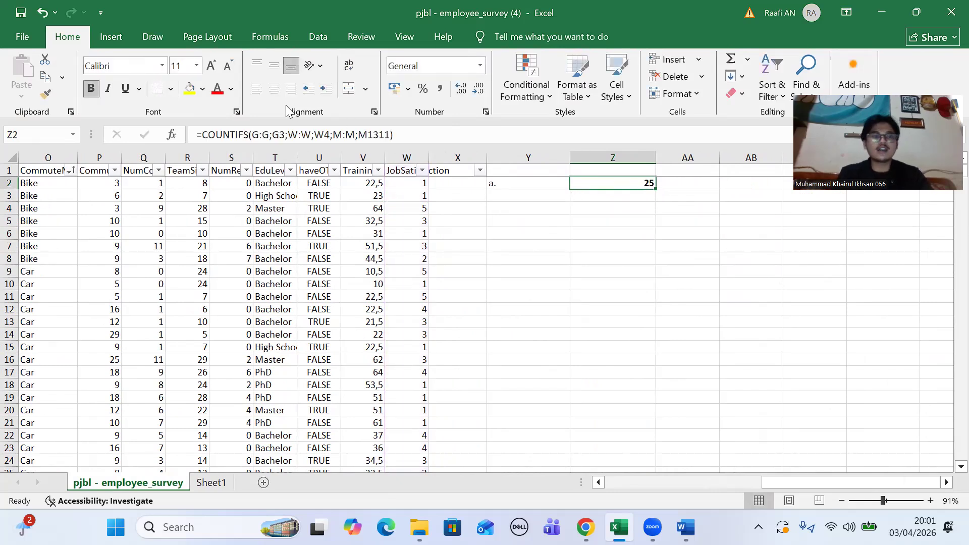
click(202, 90)
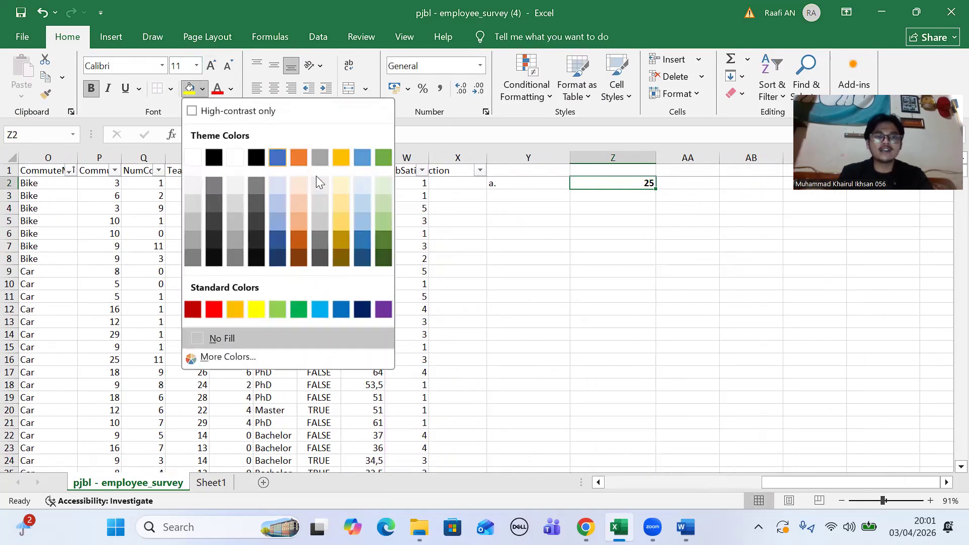
click(231, 307)
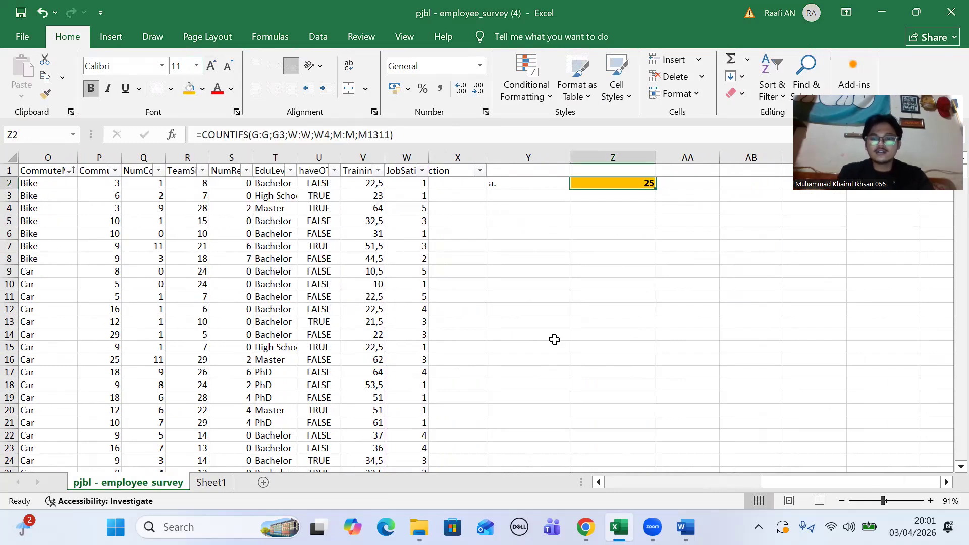
Step: Check the question list in the Word document, then return to Excel and label cell Y4 with "b."
mouse_move(685, 527)
click(715, 424)
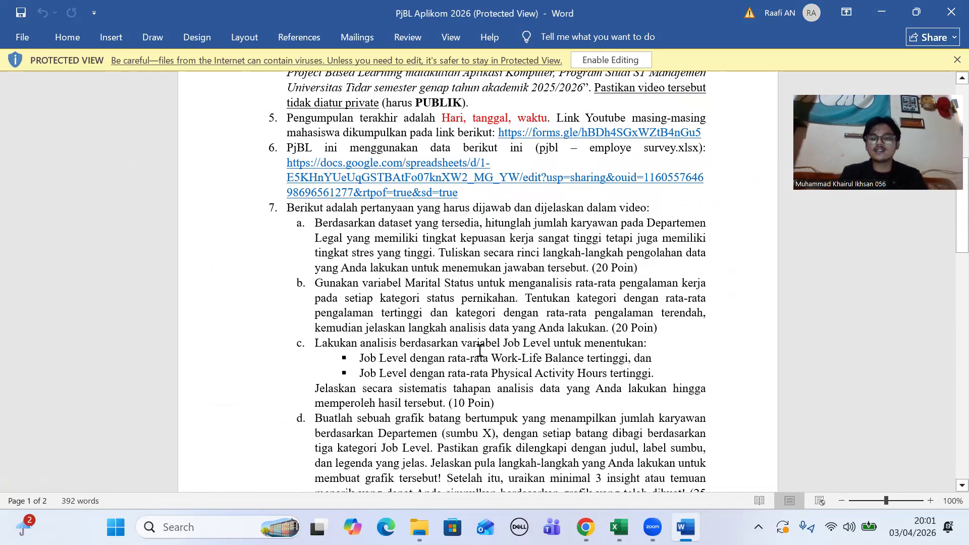
click(619, 527)
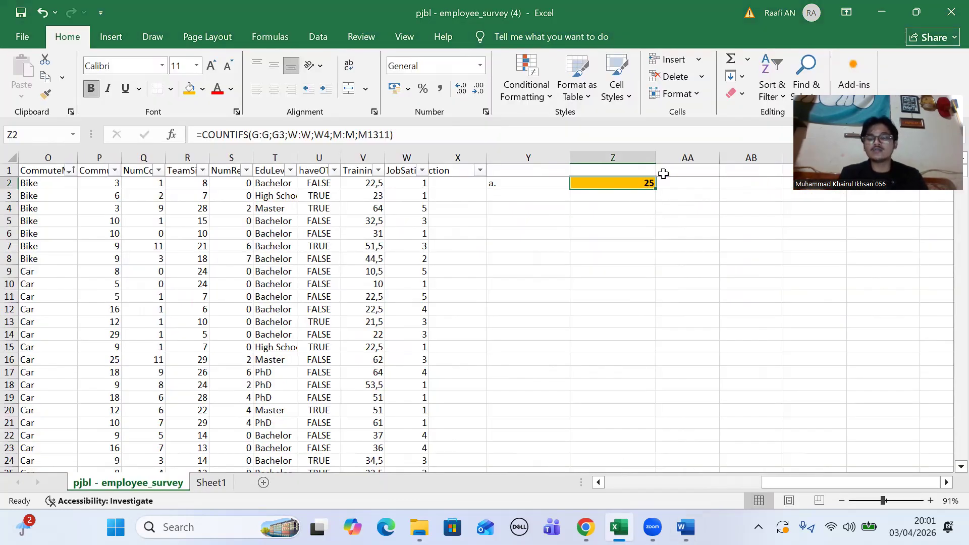
click(514, 208)
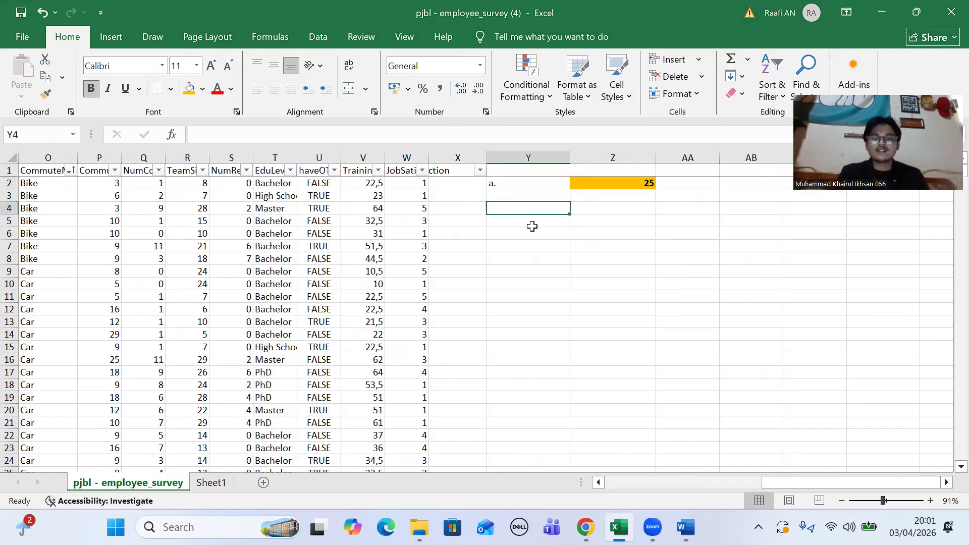
text(b.)
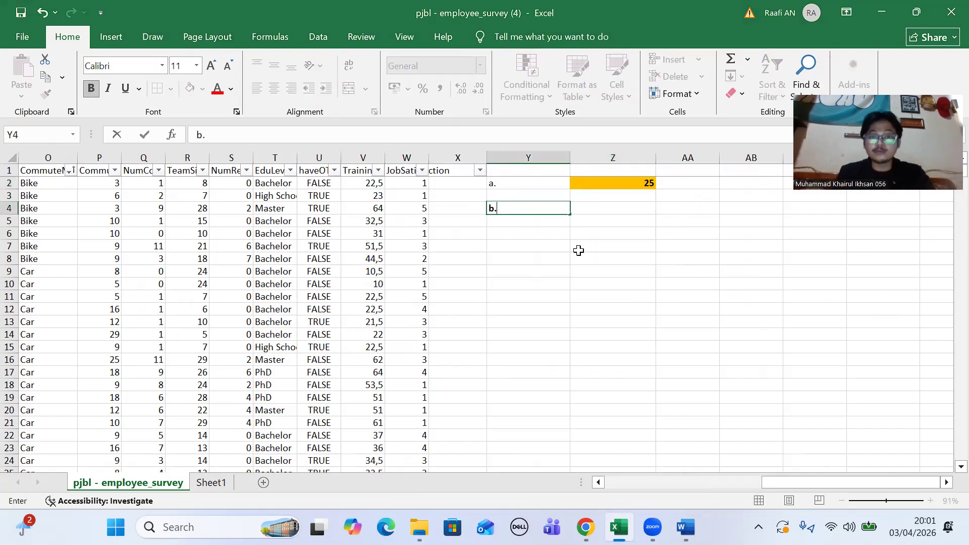
Step: Read question 7b about average work experience by marital status in the Word document, then return to the Excel workbook
mouse_move(685, 527)
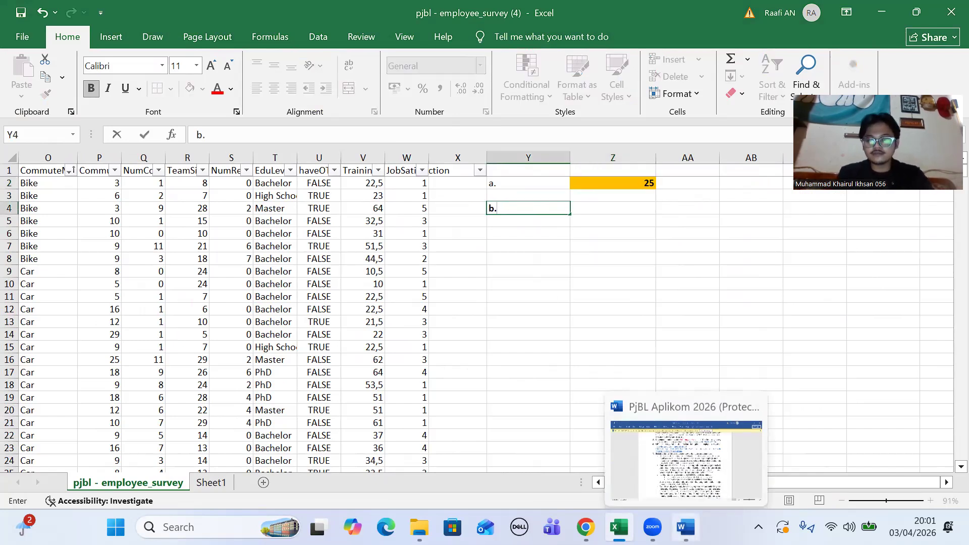
click(717, 485)
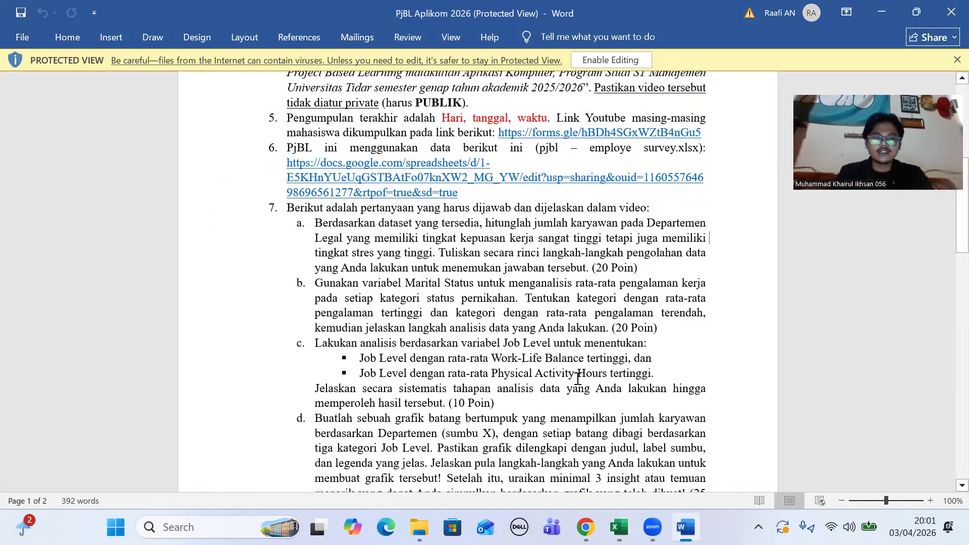
scroll(577, 378, down, 1)
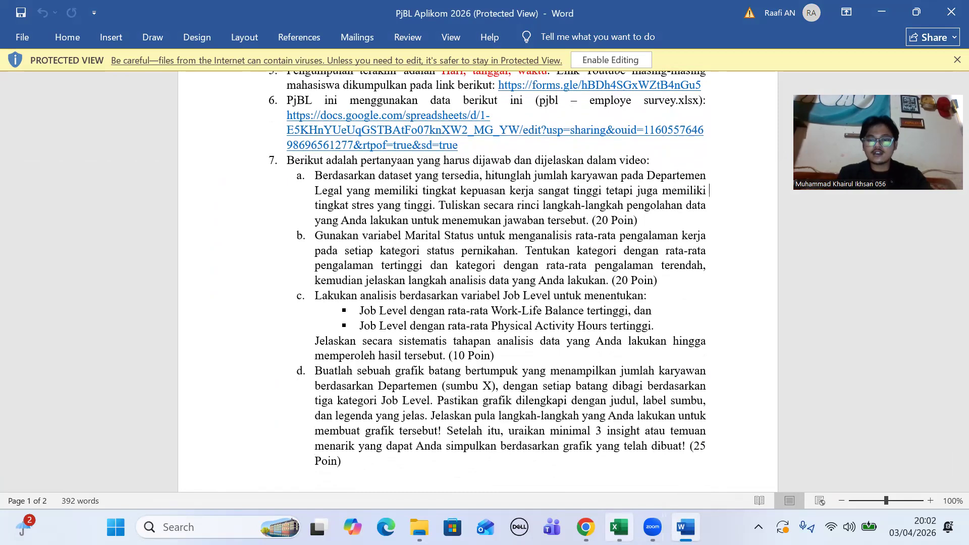
click(619, 527)
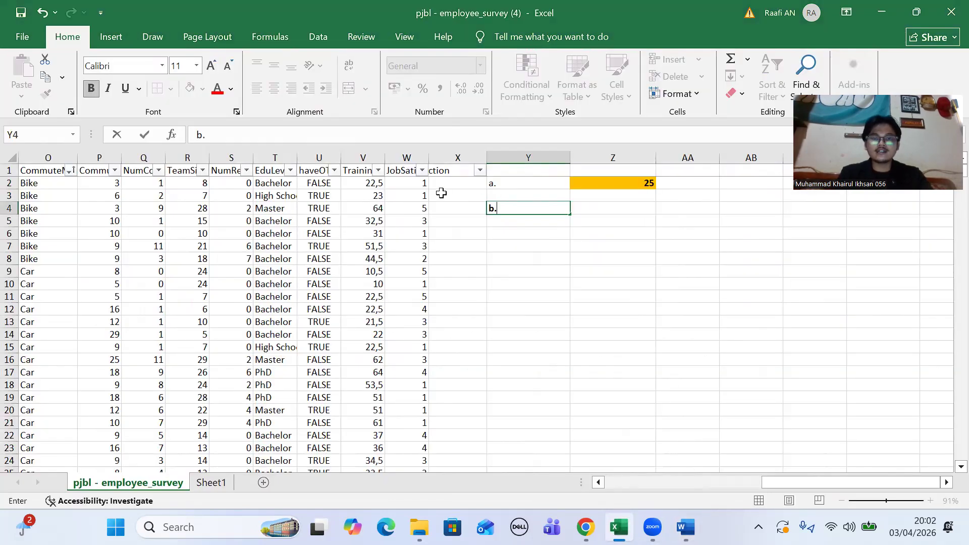
Step: Start a PivotTable from a table or range at cell Z4, using columns A:W of the employee survey sheet as the source
click(590, 214)
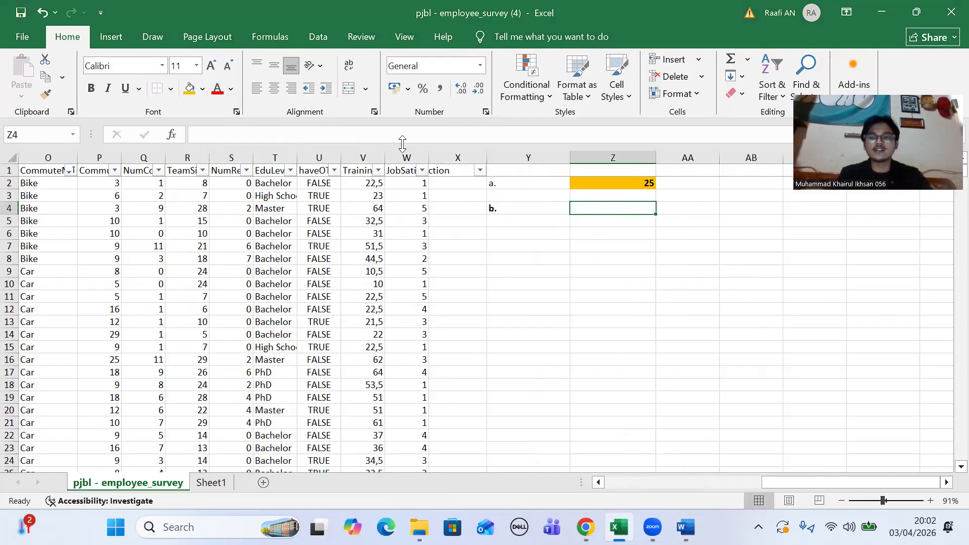
click(127, 37)
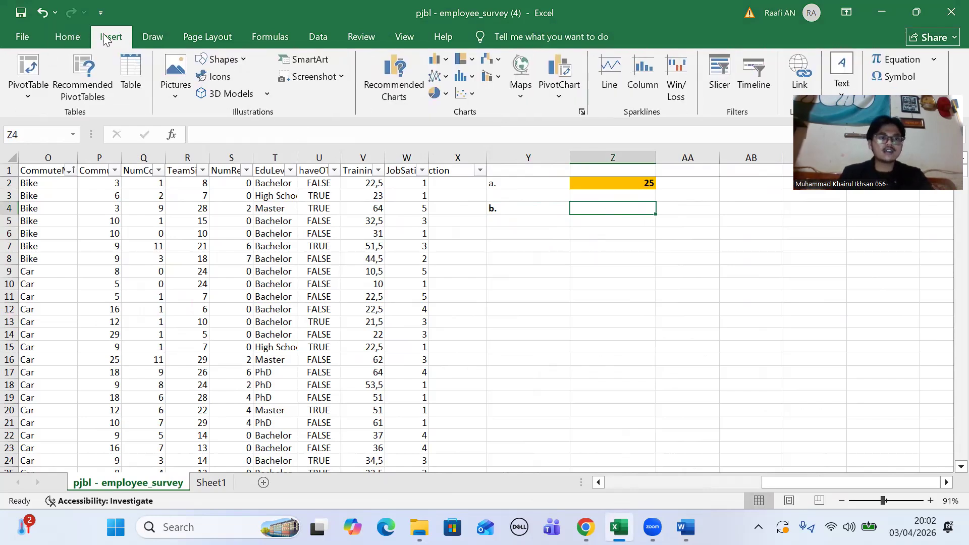
click(33, 89)
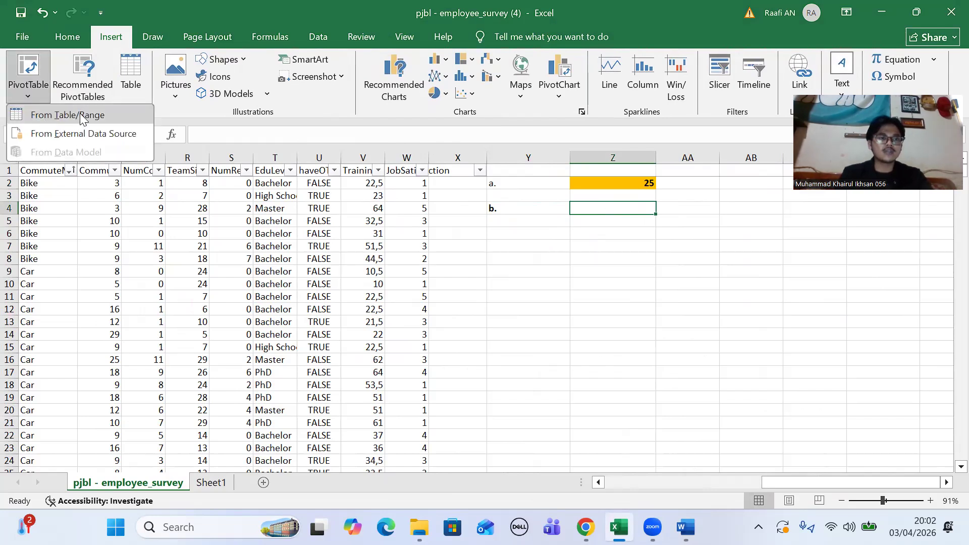
click(94, 119)
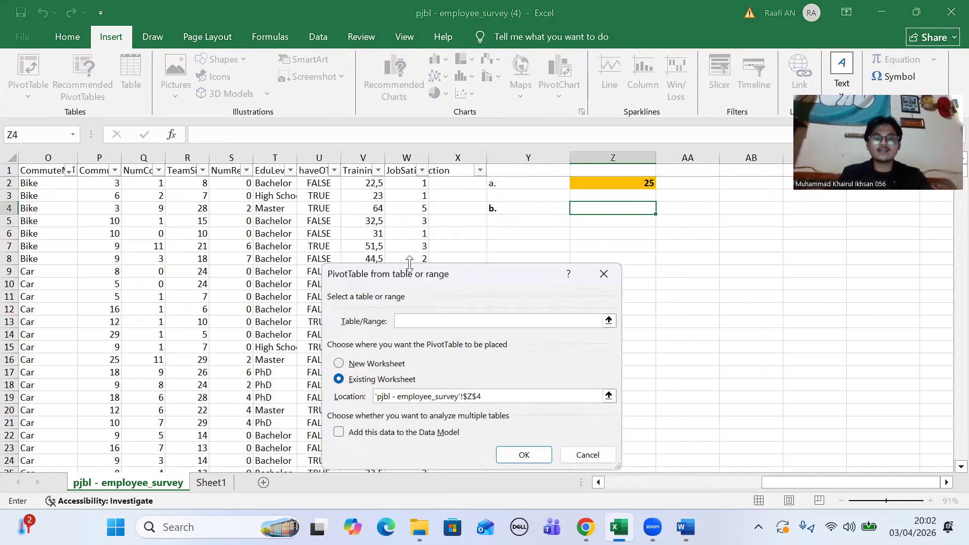
scroll(313, 200, left, 5)
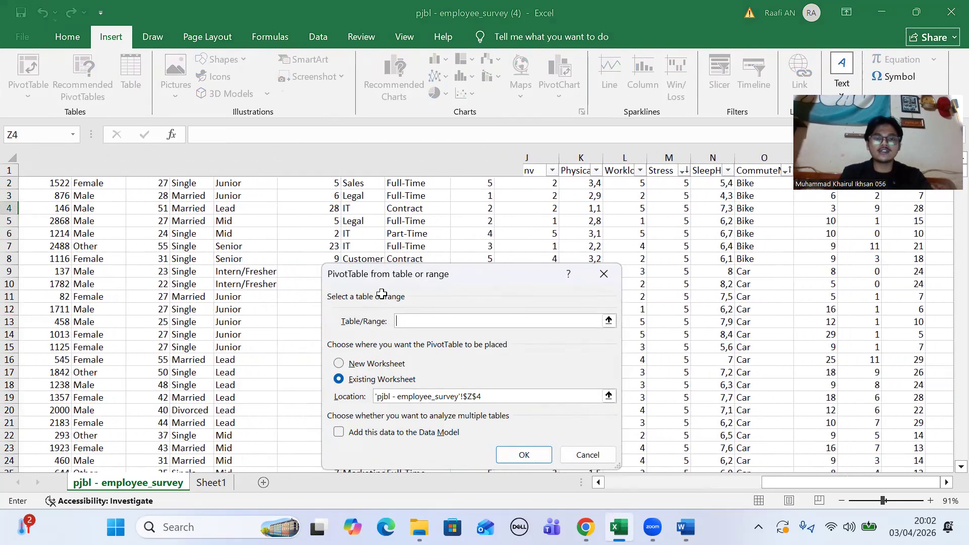
click(413, 326)
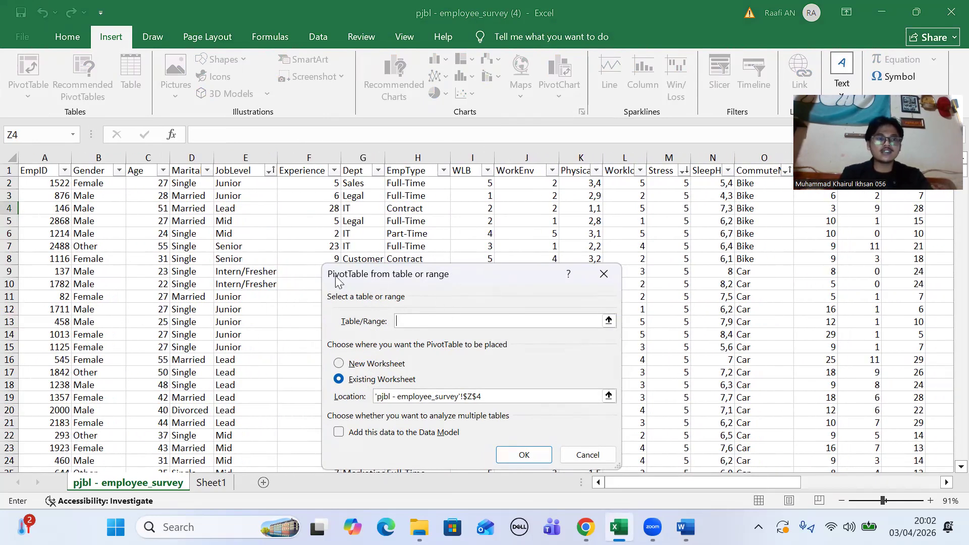
drag(44, 158, 593, 169)
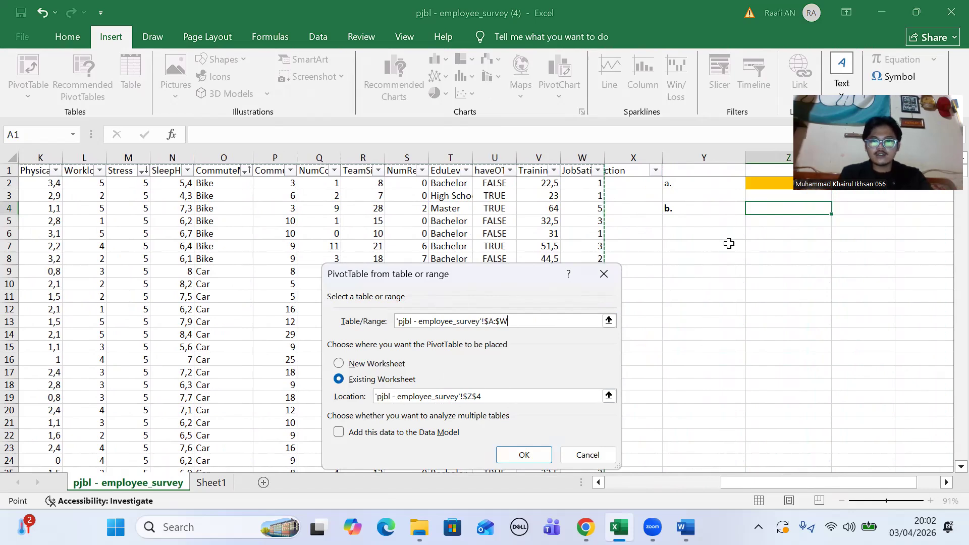
scroll(729, 244, right, 2)
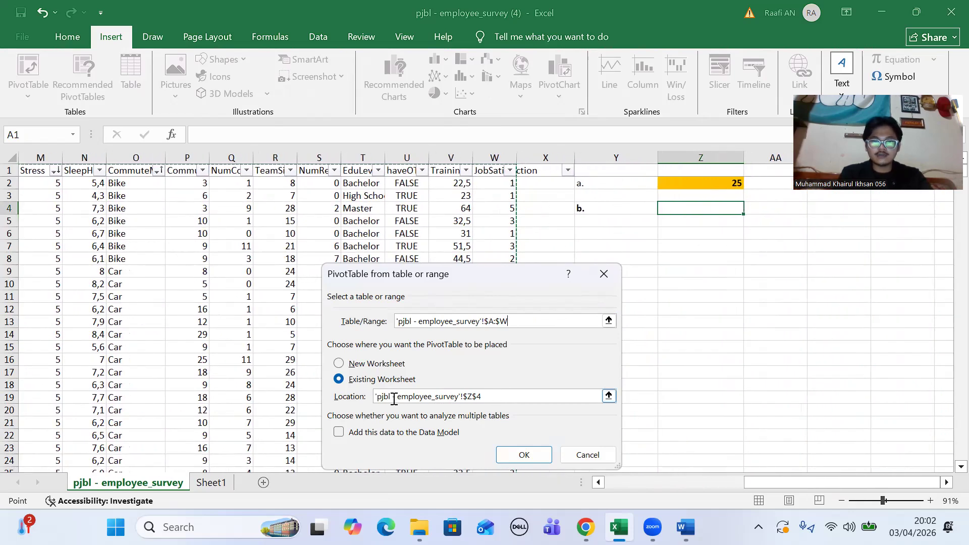
Step: Set the PivotTable location to cell Z4 of the existing worksheet, removing the duplicate reference, and create the PivotTable
click(525, 395)
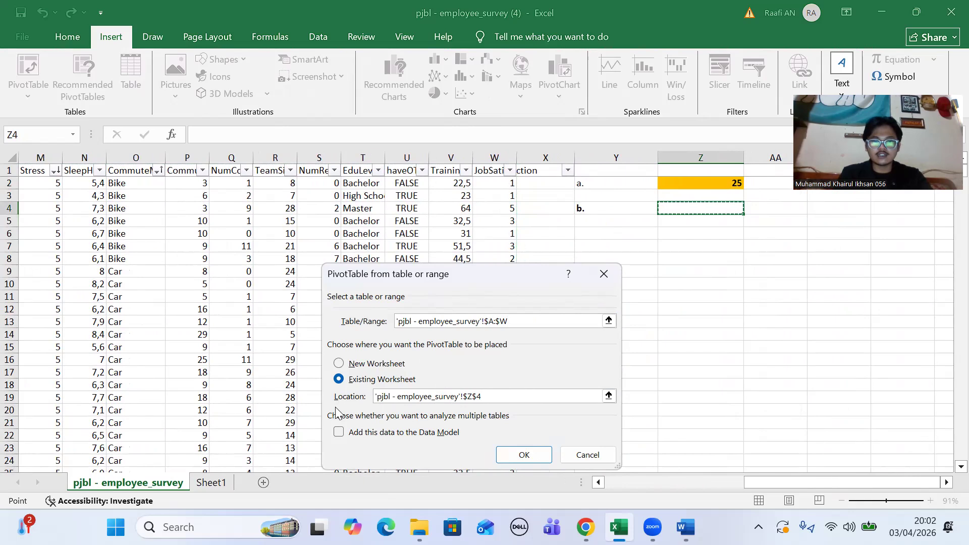
click(695, 209)
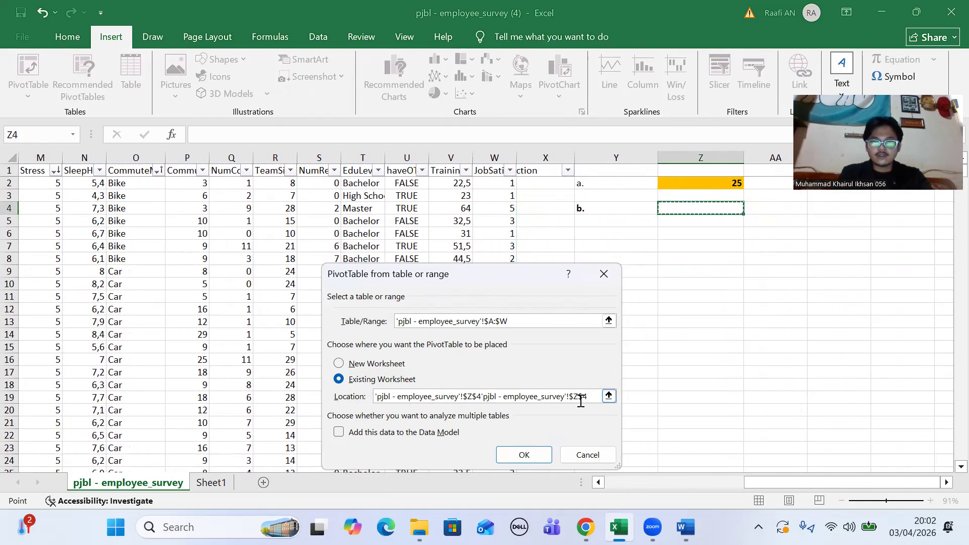
drag(586, 401, 483, 402)
key(End)
key(BackSpace)
key(BackSpace)
key(BackSpace)
key(BackSpace)
key(BackSpace)
key(BackSpace)
key(BackSpace)
key(BackSpace)
key(BackSpace)
key(BackSpace)
key(BackSpace)
key(BackSpace)
key(BackSpace)
key(BackSpace)
key(BackSpace)
key(BackSpace)
key(BackSpace)
key(BackSpace)
key(BackSpace)
key(BackSpace)
key(BackSpace)
key(BackSpace)
key(BackSpace)
key(BackSpace)
key(BackSpace)
key(BackSpace)
key(BackSpace)
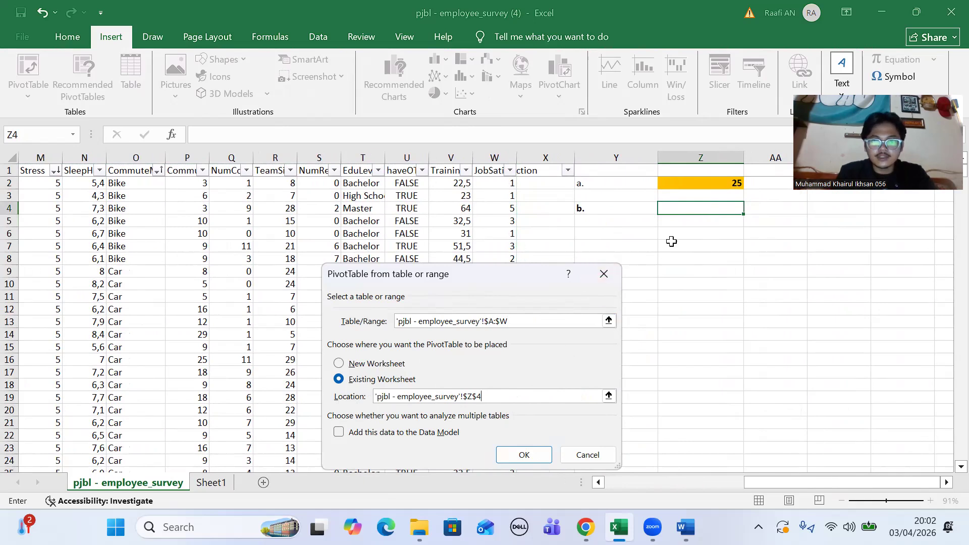
click(524, 455)
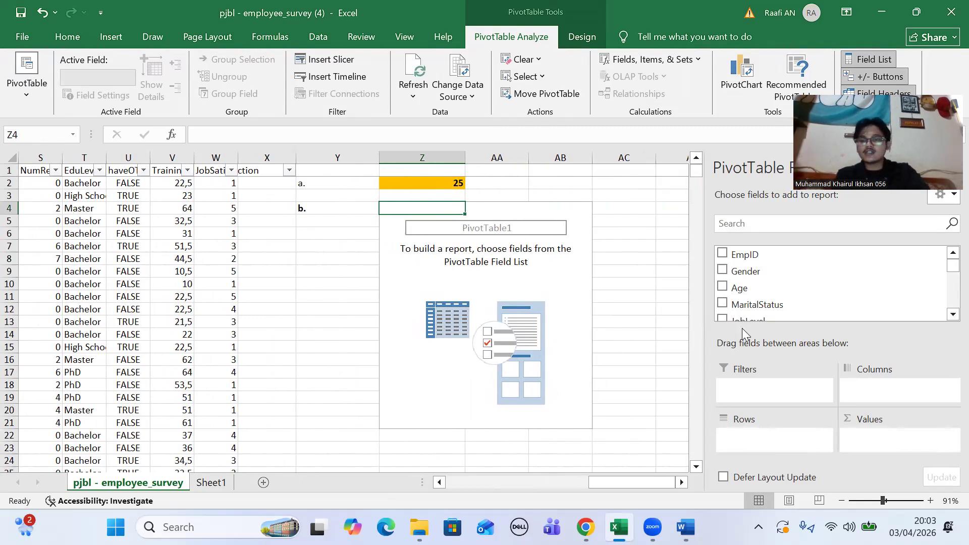
Step: Add the MaritalStatus field to the rows of the PivotTable
drag(947, 267, 947, 248)
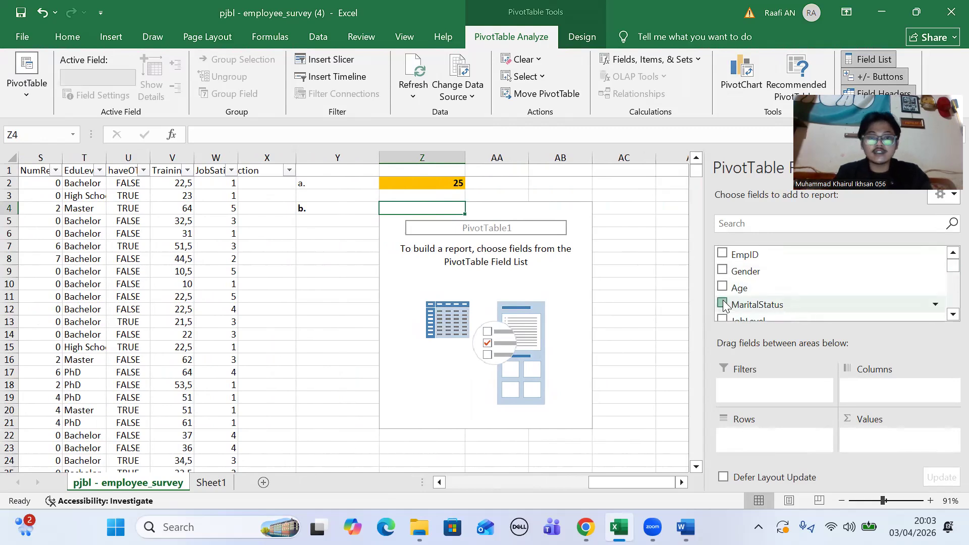
click(722, 303)
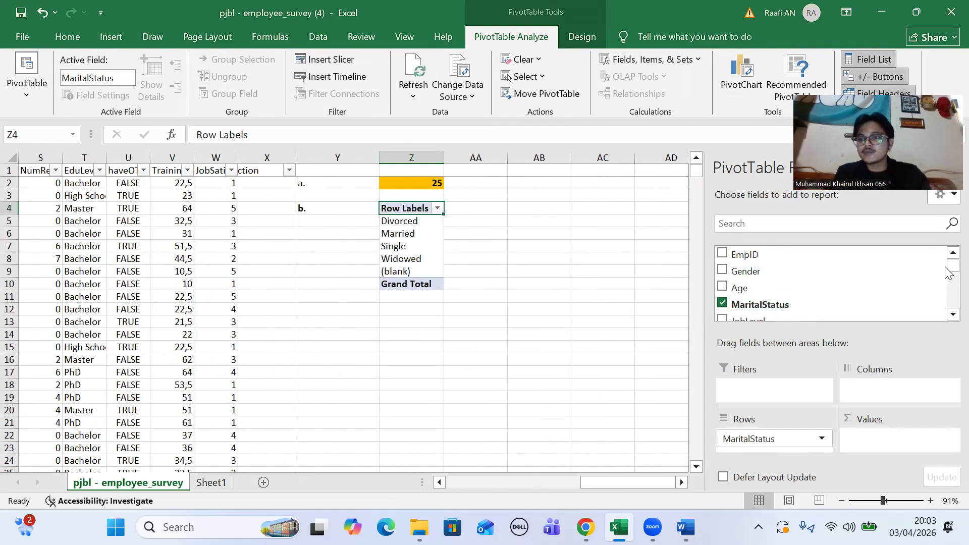
mouse_move(949, 266)
mouse_down()
mouse_move(948, 285)
mouse_move(949, 263)
mouse_up()
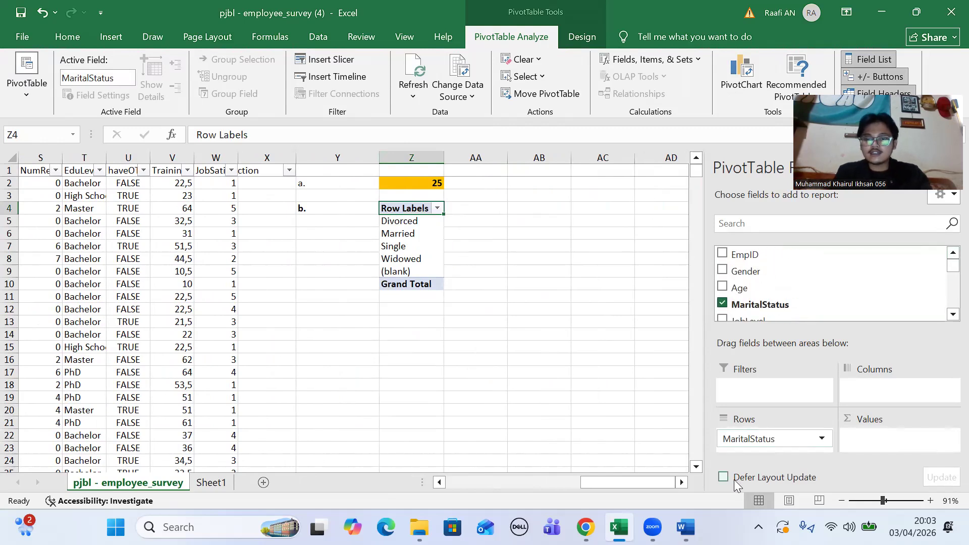
Step: Recheck question 7b in the Word document, then return to Excel and add the Experience field to the PivotTable values
click(684, 527)
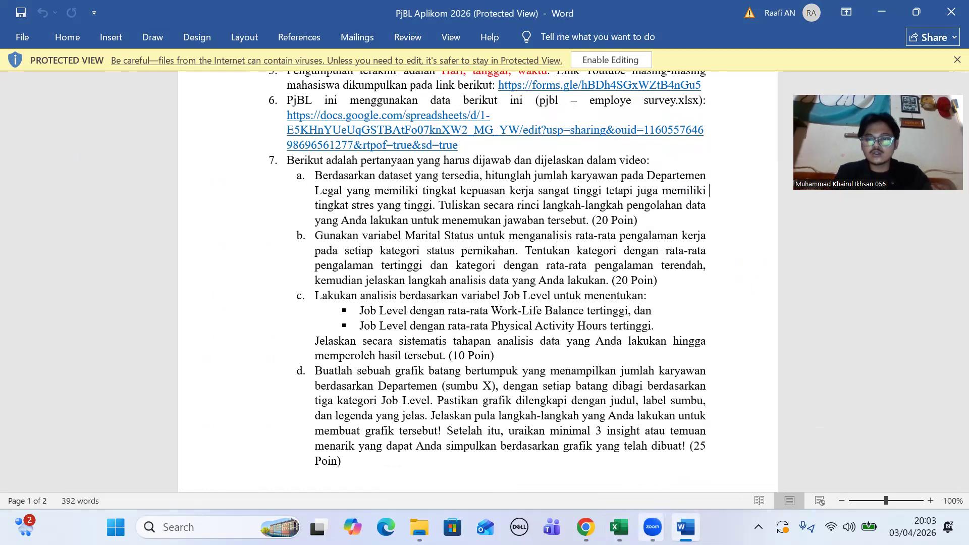
click(607, 464)
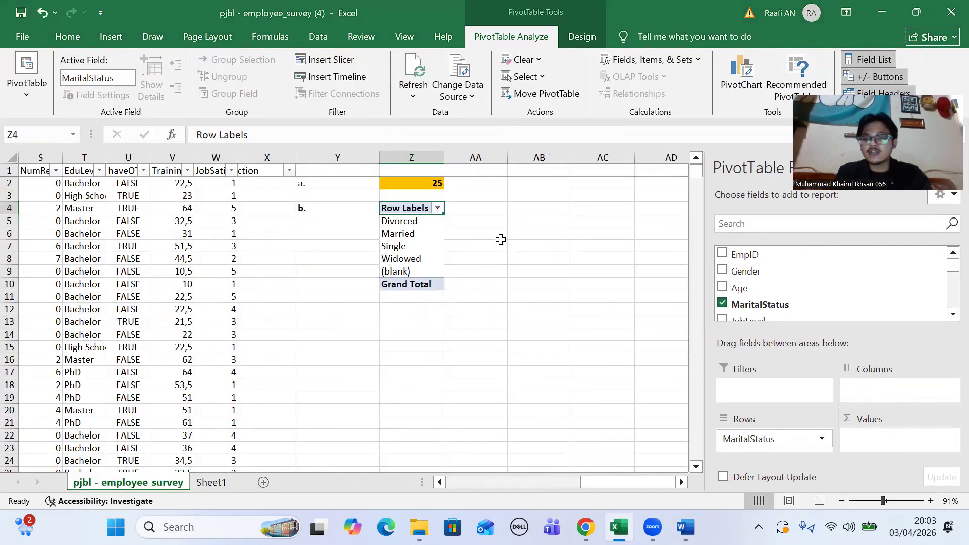
click(952, 314)
click(952, 314)
click(952, 314)
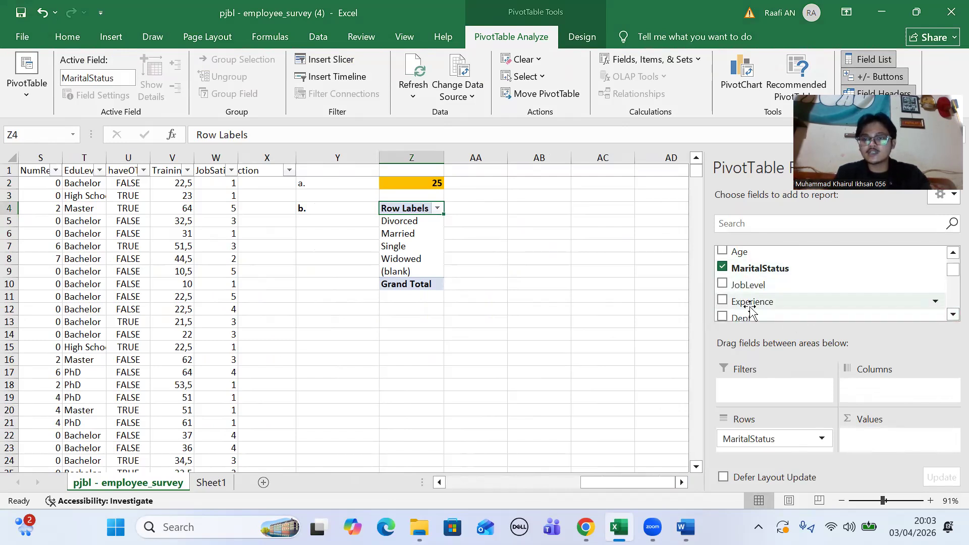
click(724, 302)
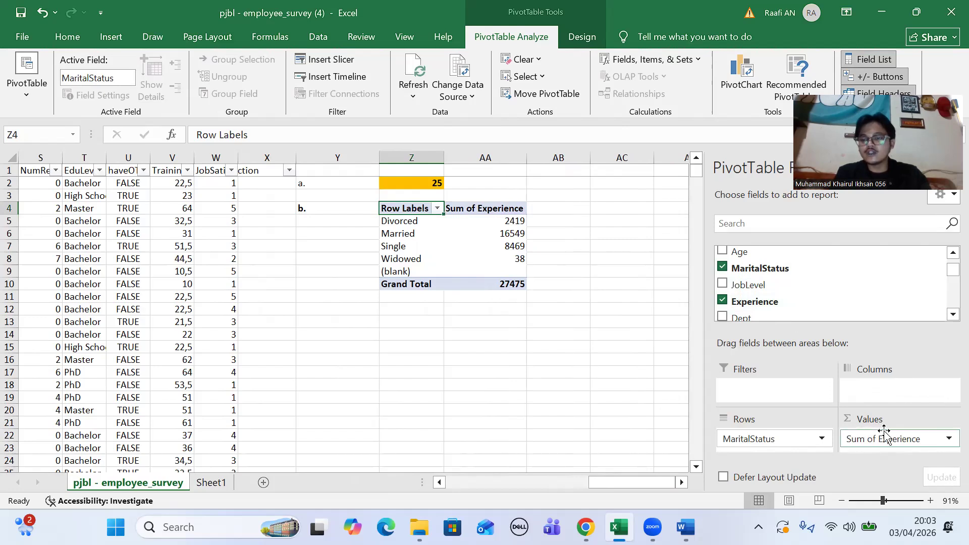
Step: Summarize the Experience value field by Average instead of Sum, and close the PivotTable field list
click(948, 440)
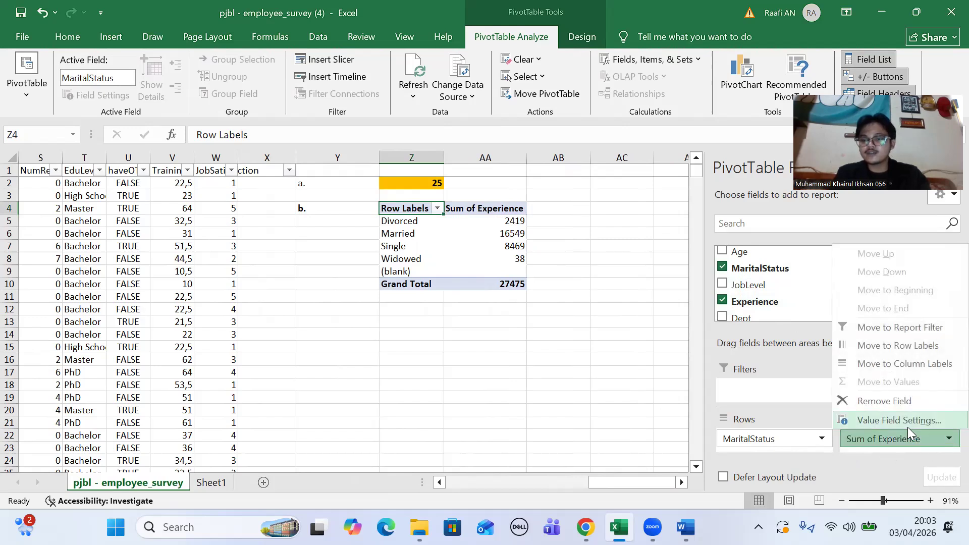
click(927, 420)
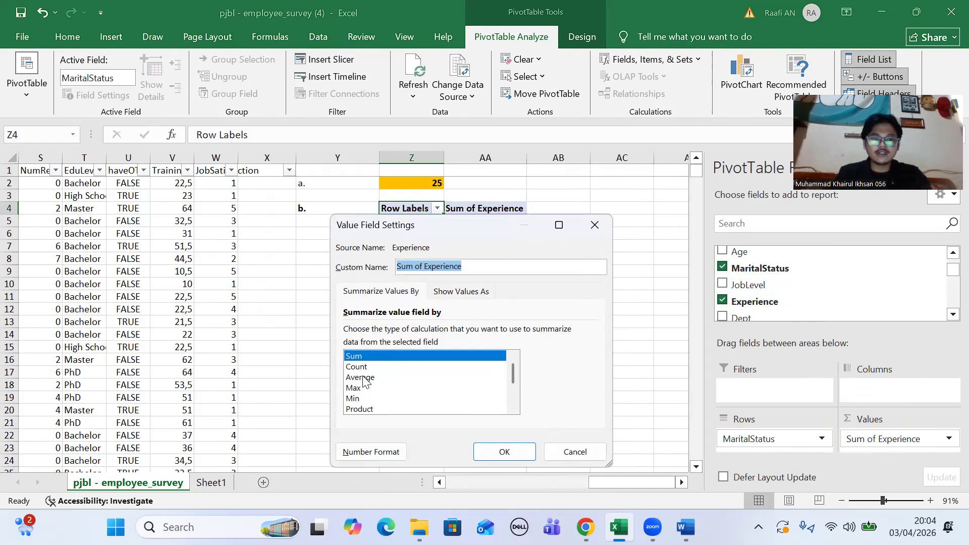
click(363, 378)
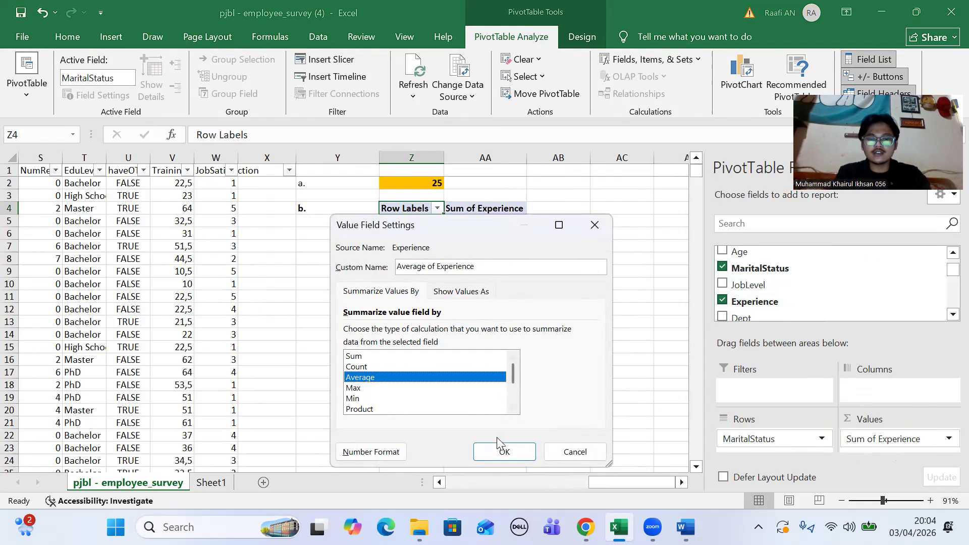
click(503, 452)
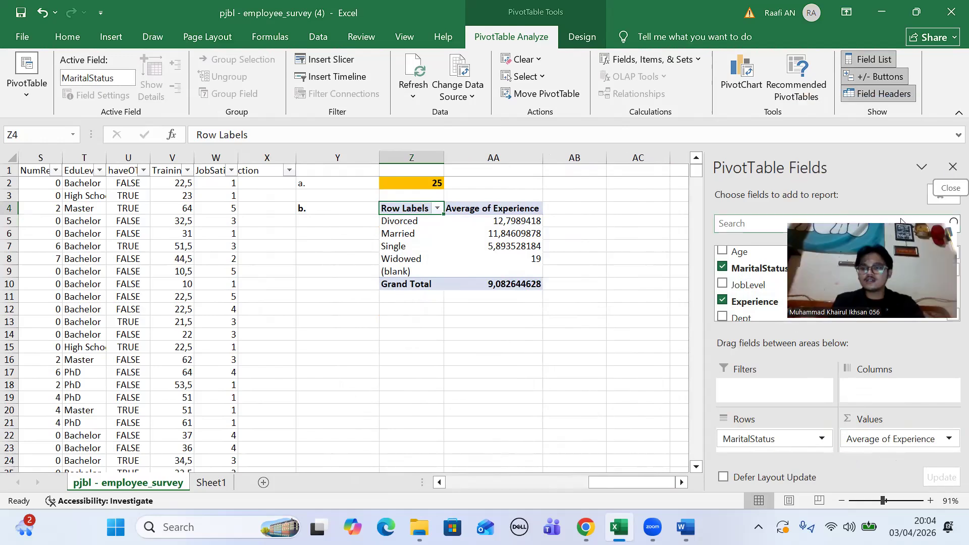
click(952, 166)
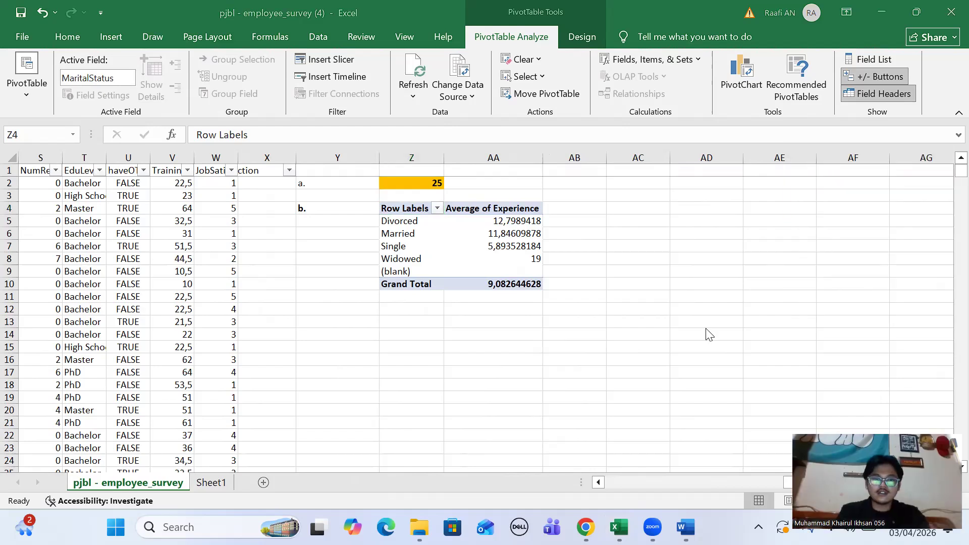
Step: Rename the PivotTable's row header in Z4 to "Marital Status"
double_click(417, 207)
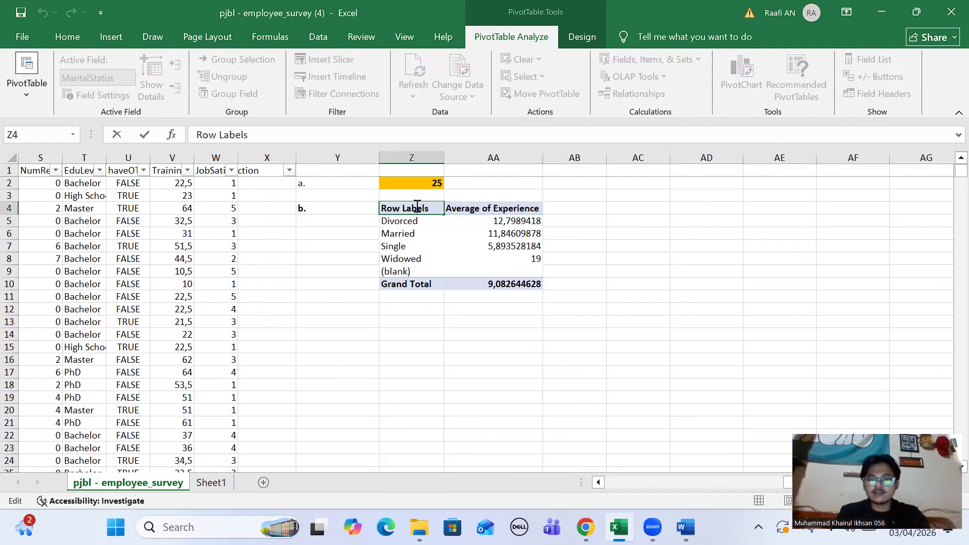
key(BackSpace)
key(BackSpace)
key(BackSpace)
key(BackSpace)
key(BackSpace)
key(BackSpace)
key(BackSpace)
key(BackSpace)
key(BackSpace)
text(Married)
key(BackSpace)
key(BackSpace)
key(BackSpace)
key(BackSpace)
text(ital Status)
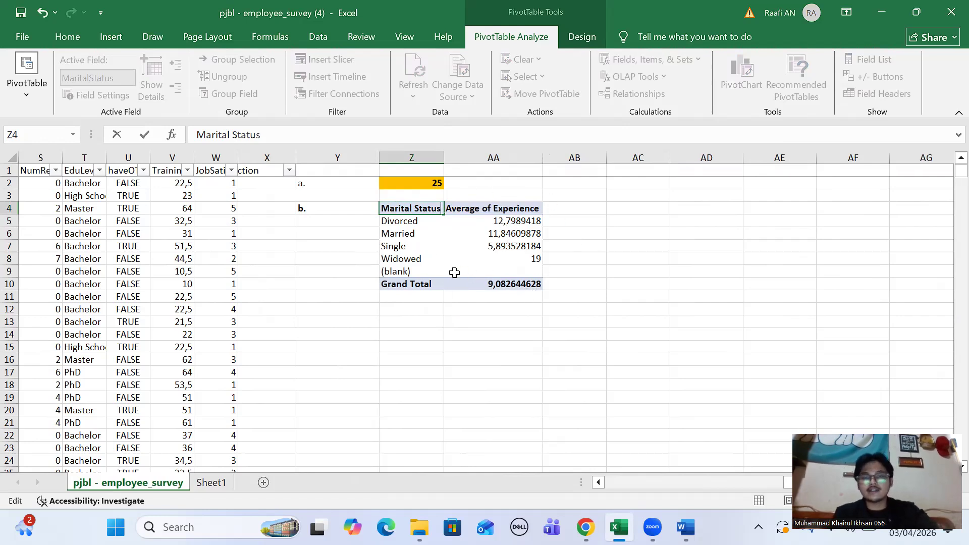
Step: Reread question 7b in the Word document, then return to Excel and fill the Widowed average in AA8 with standard yellow
click(685, 527)
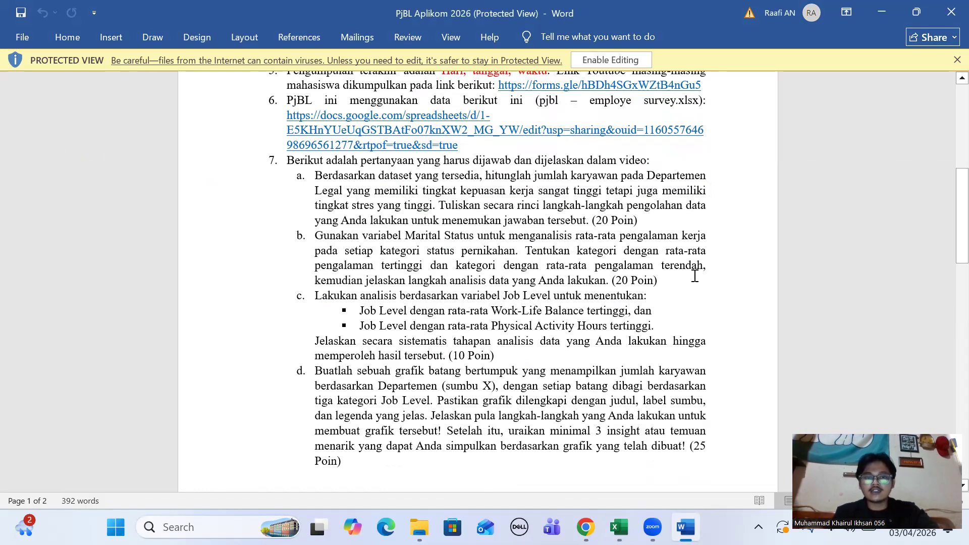
click(618, 527)
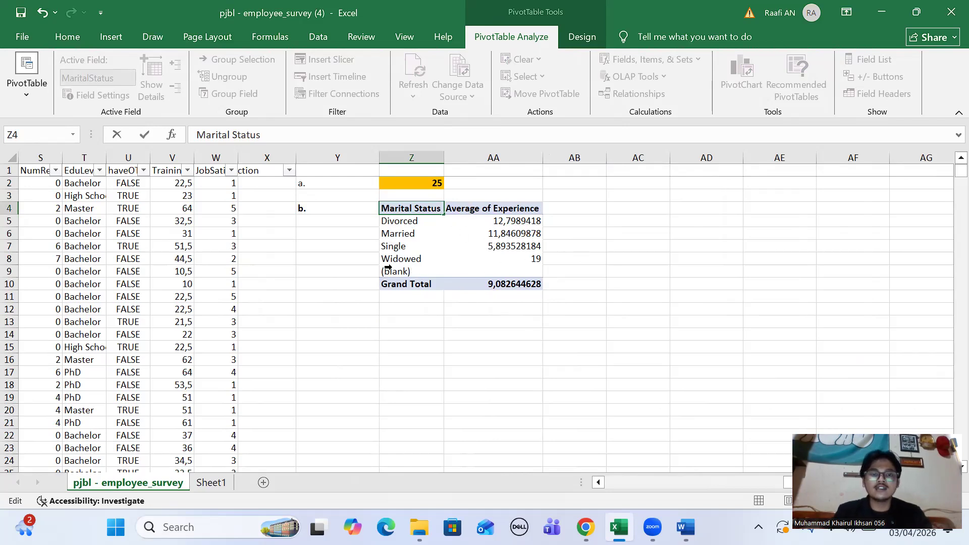
click(524, 259)
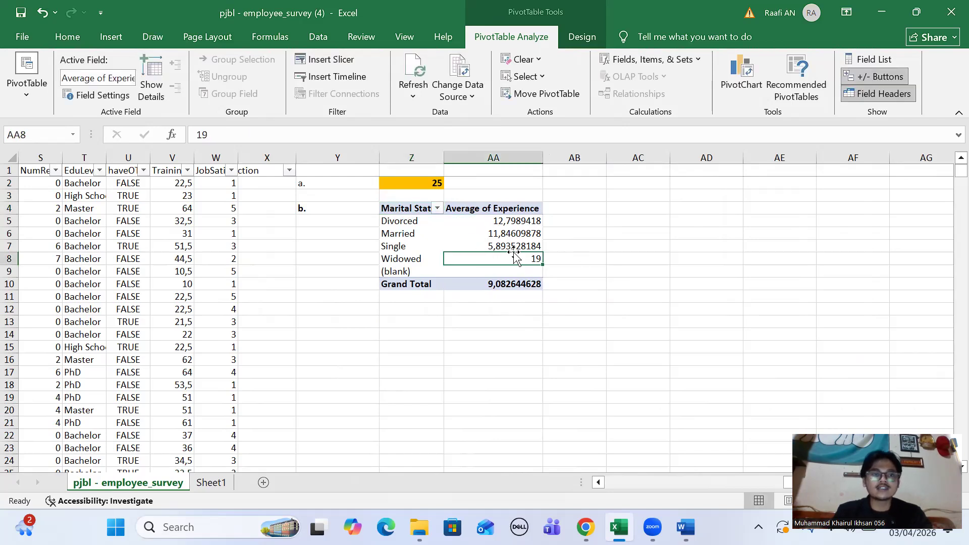
click(77, 36)
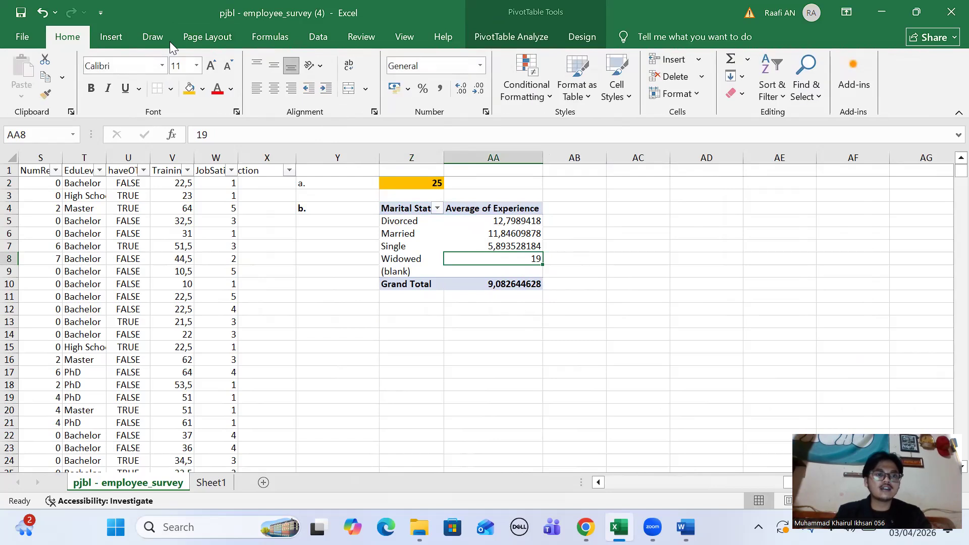
click(203, 91)
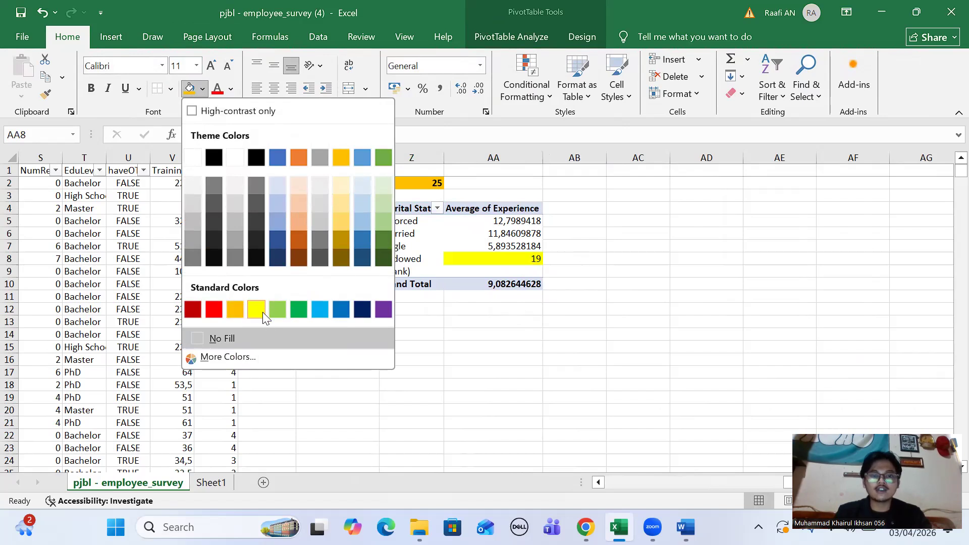
click(261, 311)
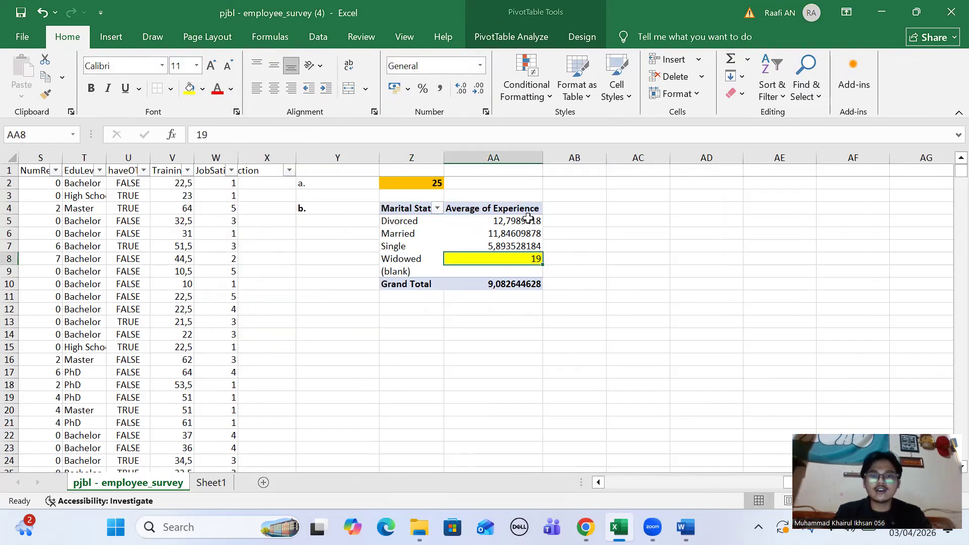
Step: Fill the Single average in cell AA7 with the standard orange color
click(497, 246)
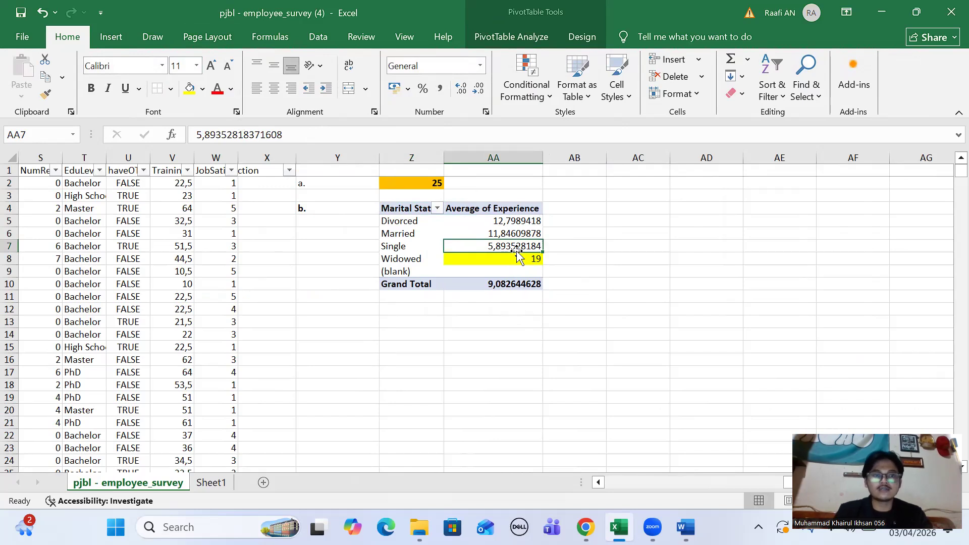
click(202, 91)
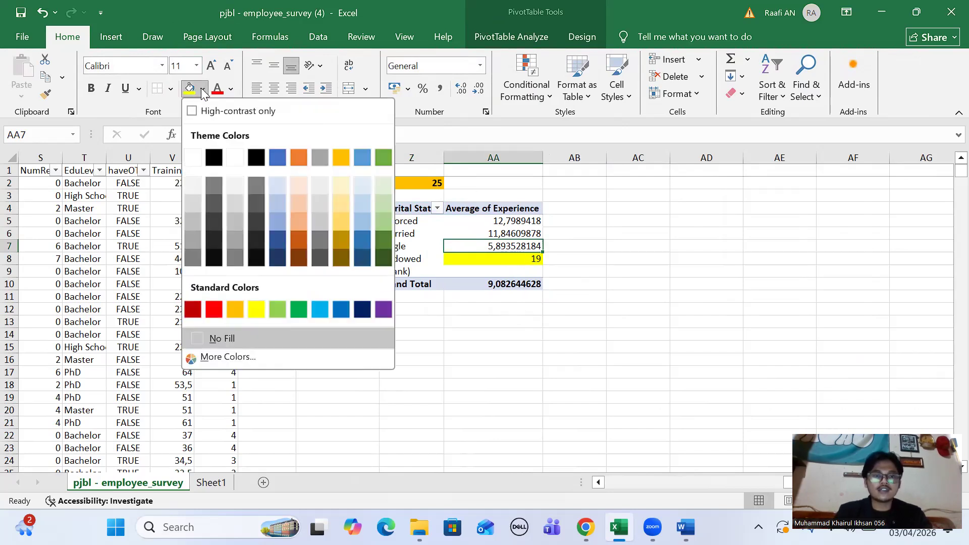
click(236, 310)
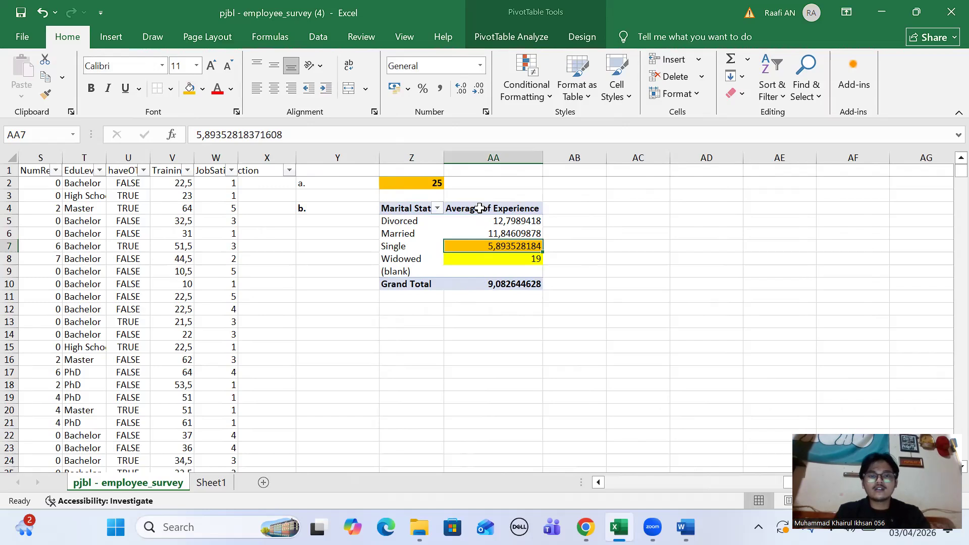
Step: Enter the note "jadi warna oranye adalah rata rata pengalaman kerja terendah di marital status single" in cell AA11
click(462, 303)
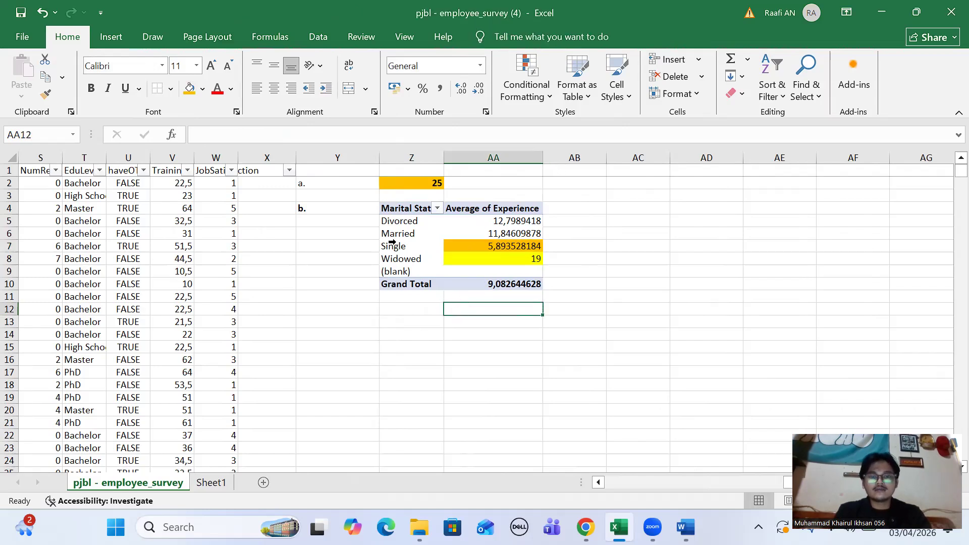
click(464, 297)
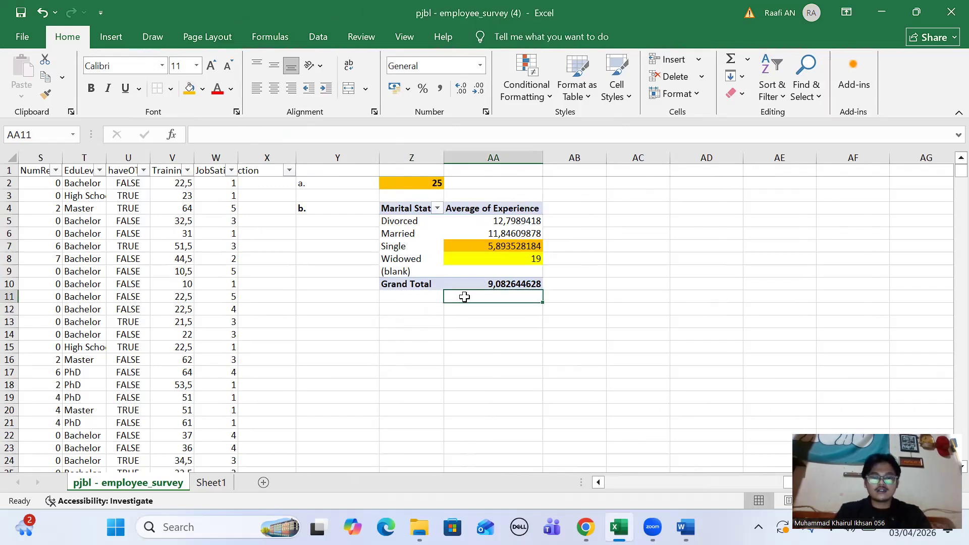
text(jadi)
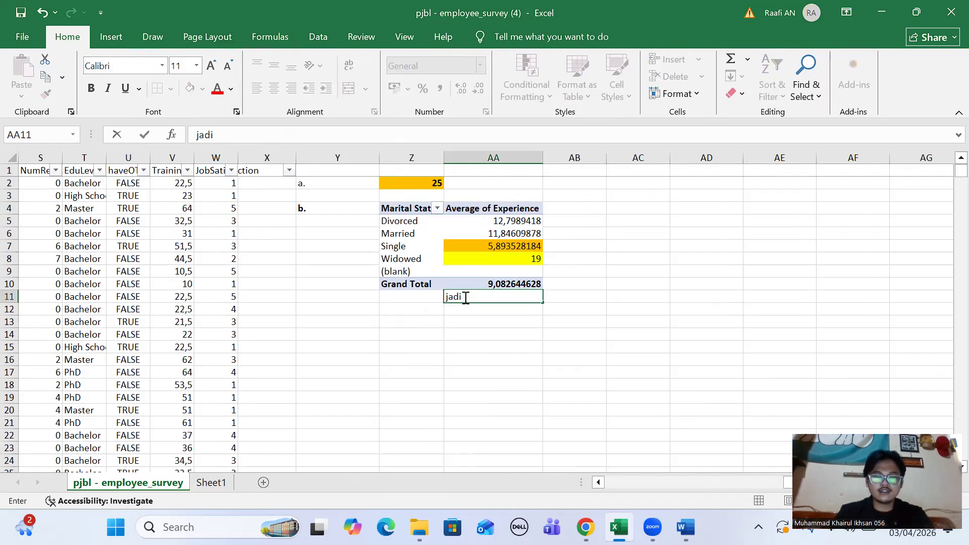
text( warna )
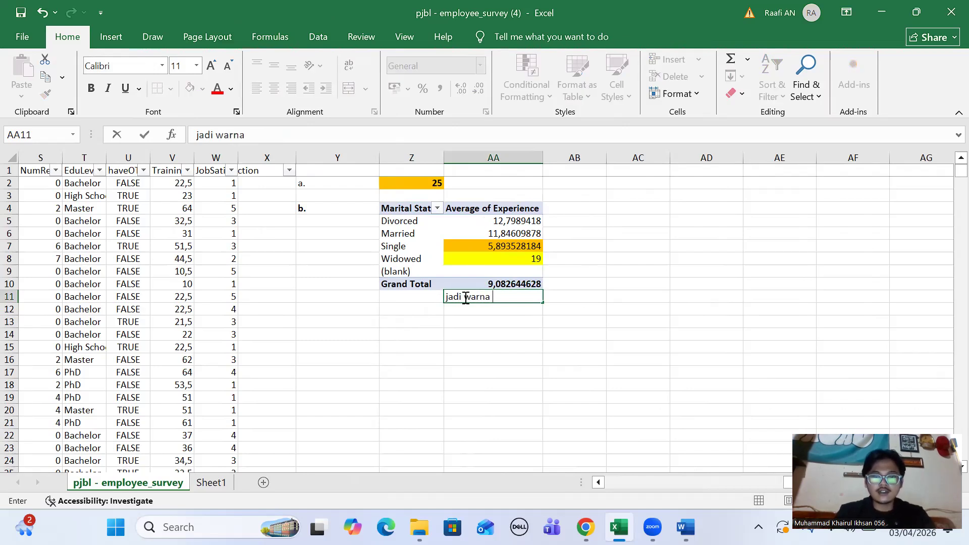
text(oranye)
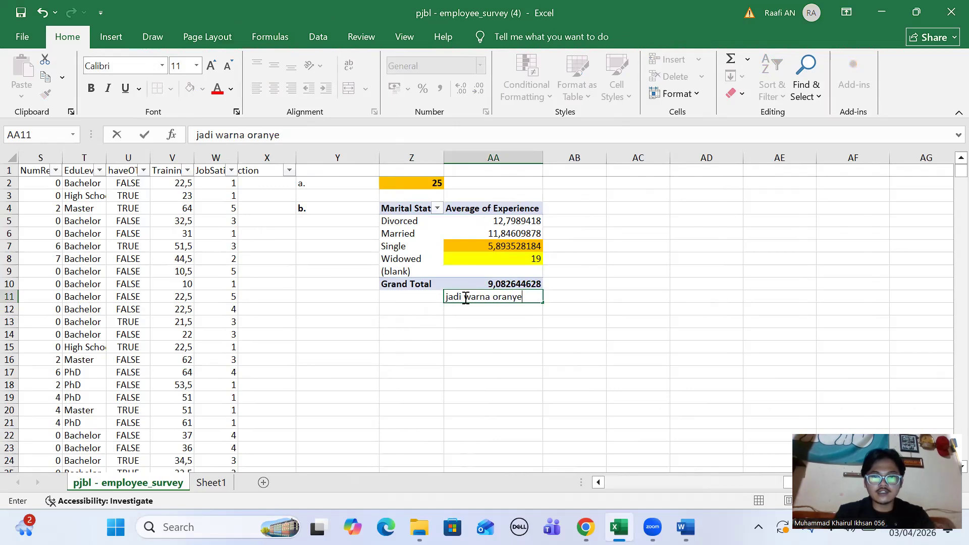
text( adalah )
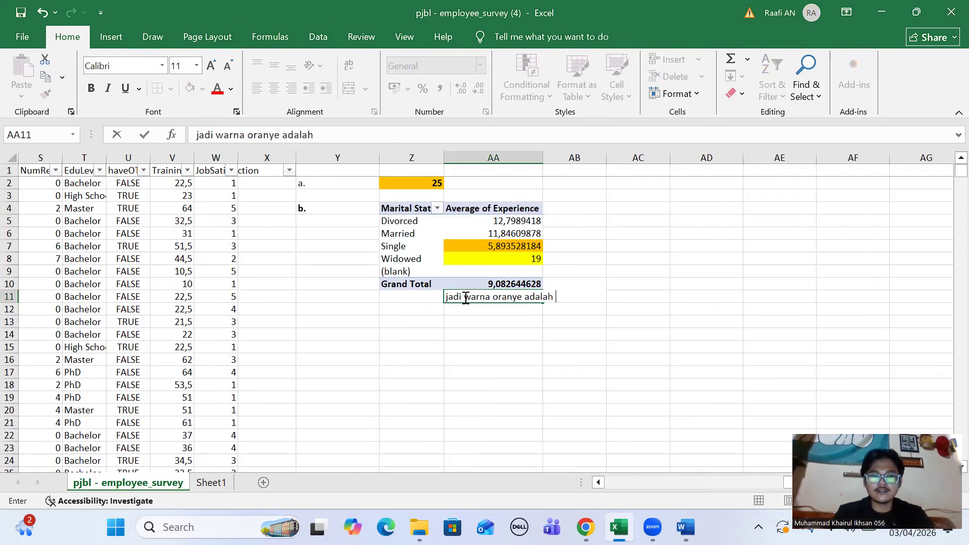
text(rata rata pengalaman)
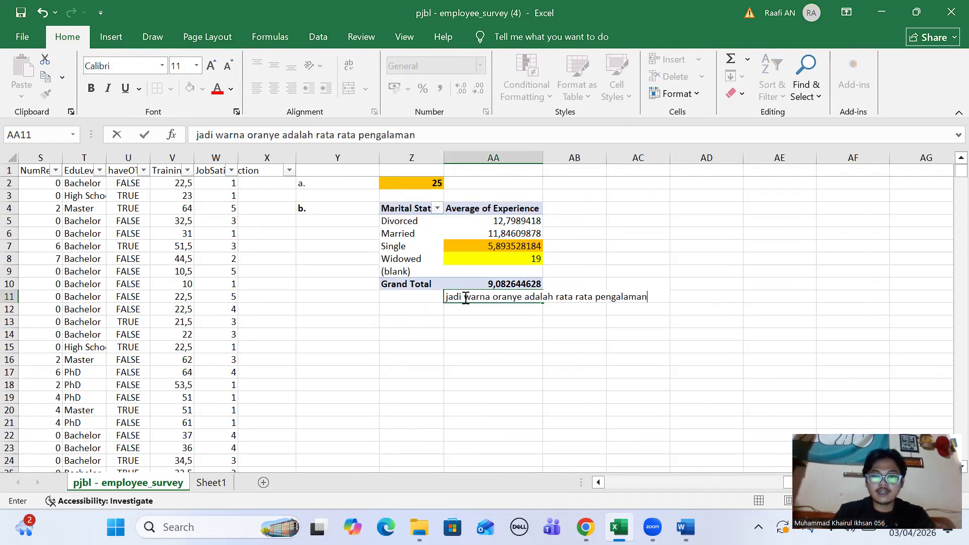
text( jer)
key(BackSpace)
key(BackSpace)
key(BackSpace)
text(ke)
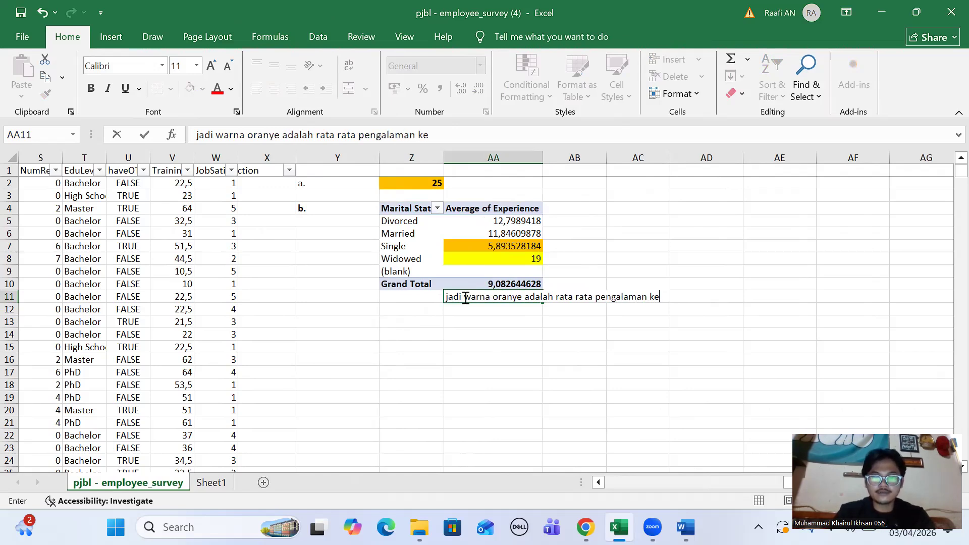
text(rja terendah d)
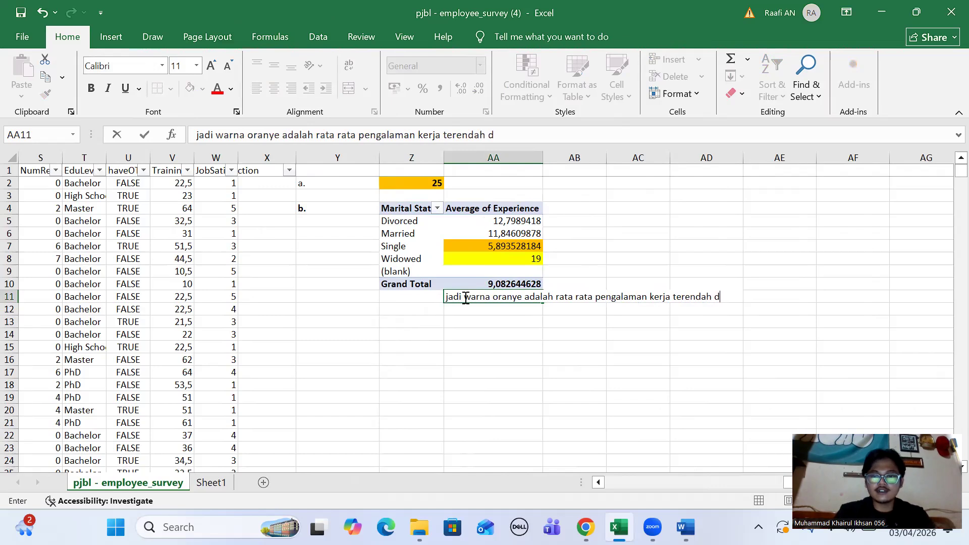
text(i marital status)
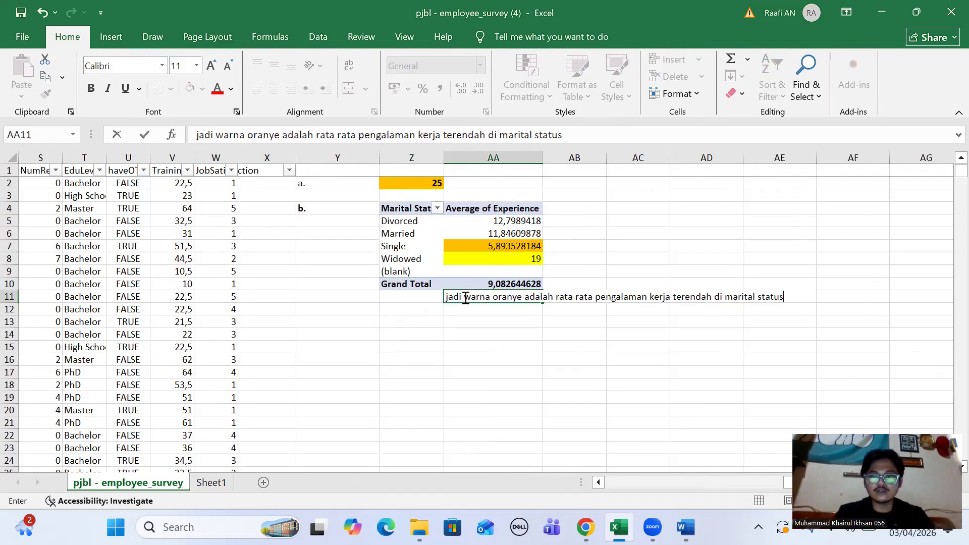
text( single)
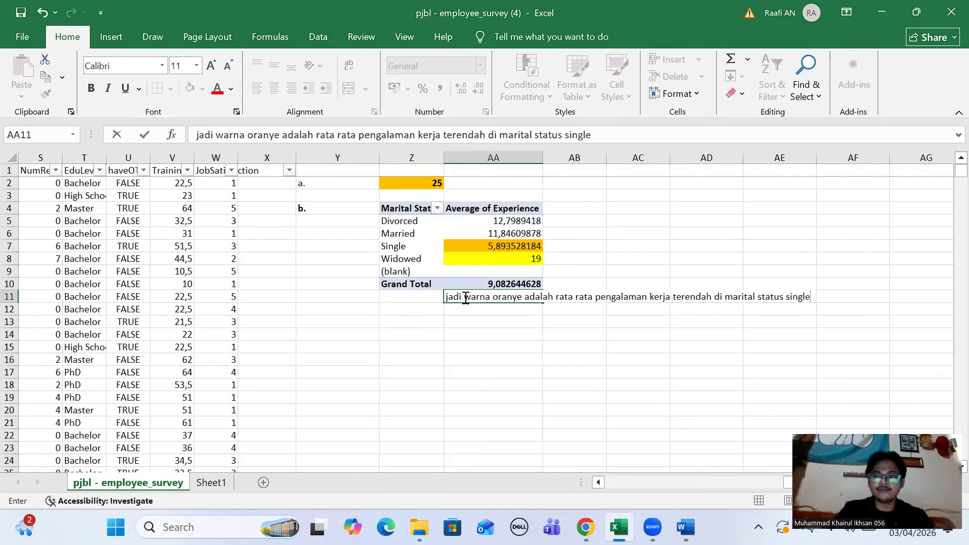
Step: Enter the note "warna kuning adalah rata rata pengalaman kerja tertinggi di marital status widowed" in cell AA12
click(459, 310)
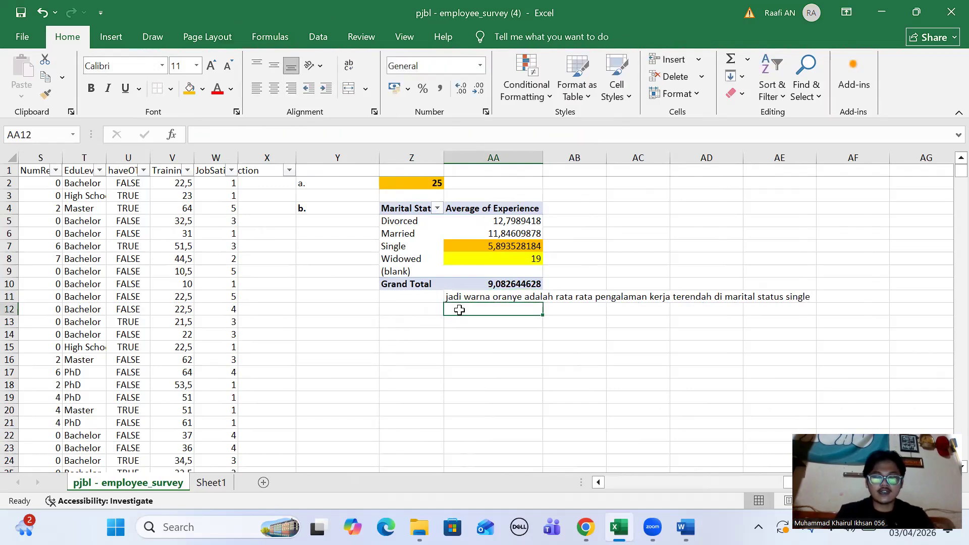
text(warna )
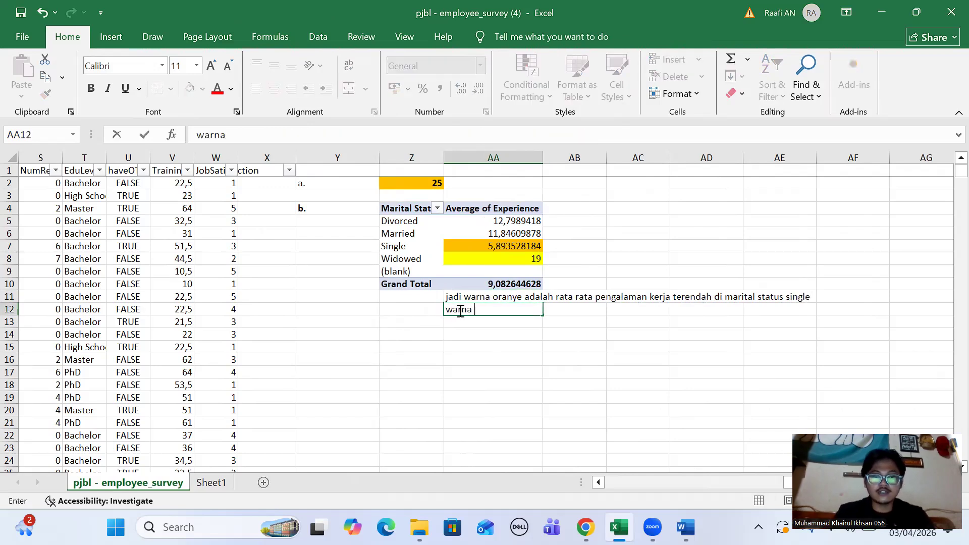
text(kuning adalah)
text( rata rata pe)
text(ngak)
text(laman )
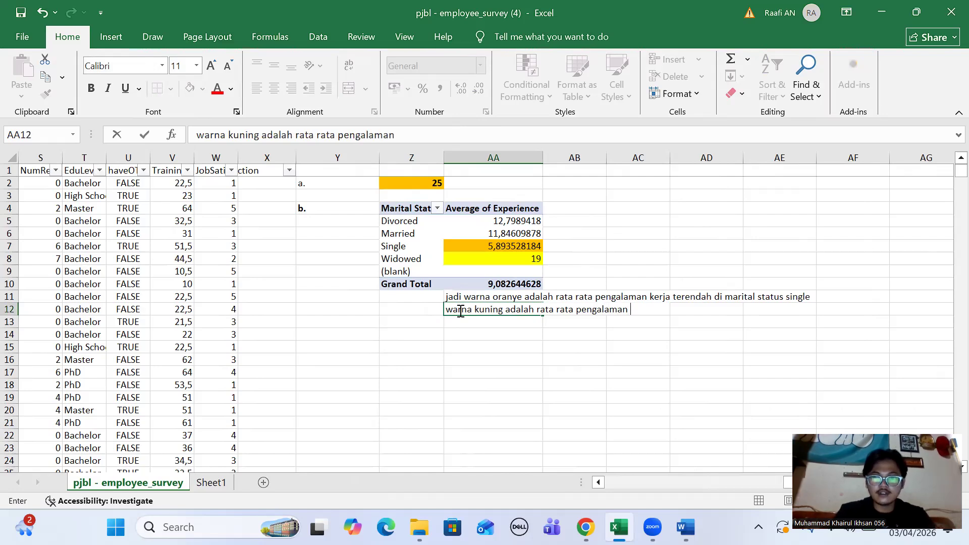
text(kerja tertinggi d)
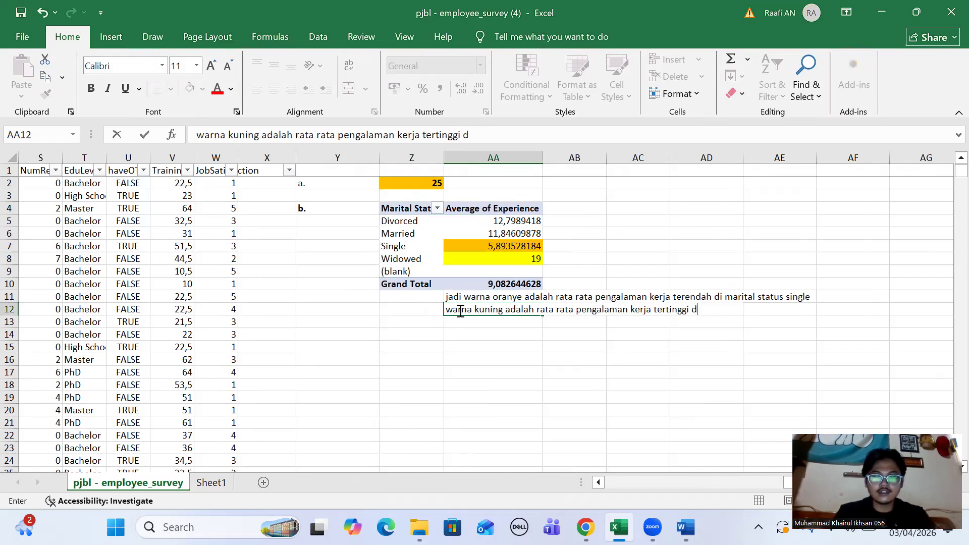
text(i marital status widowed)
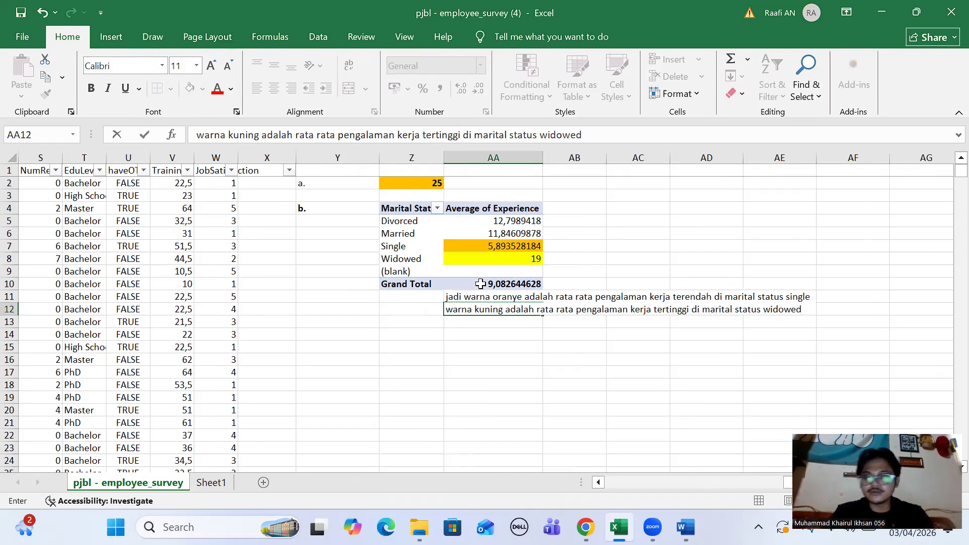
click(709, 357)
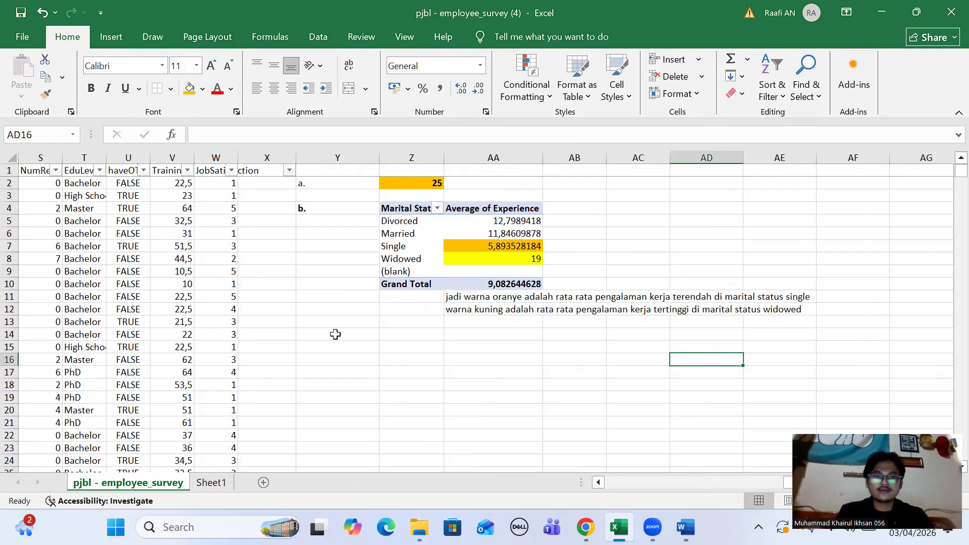
Step: Enter the label "c." in cell Y15, and read question 7c in the Word document before returning to Excel
click(317, 342)
click(331, 334)
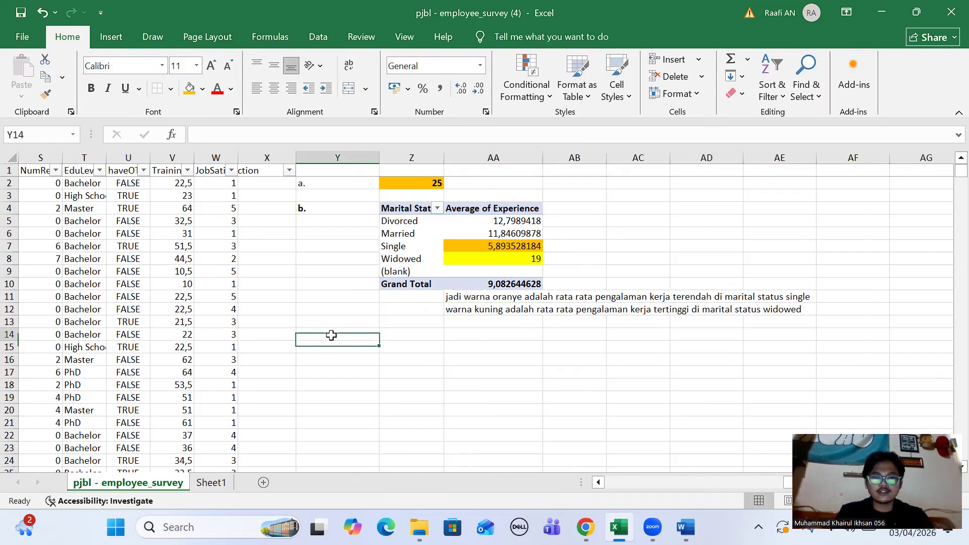
click(326, 346)
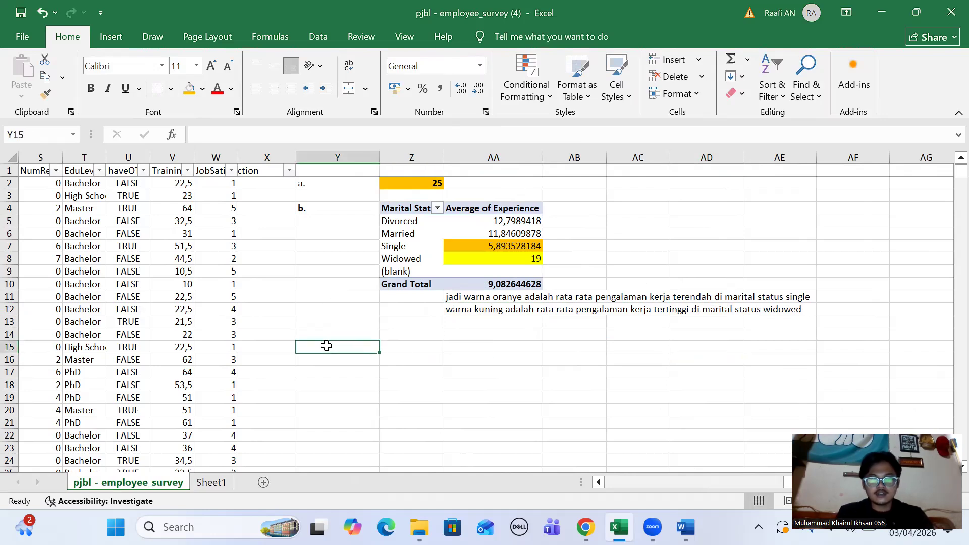
text(c)
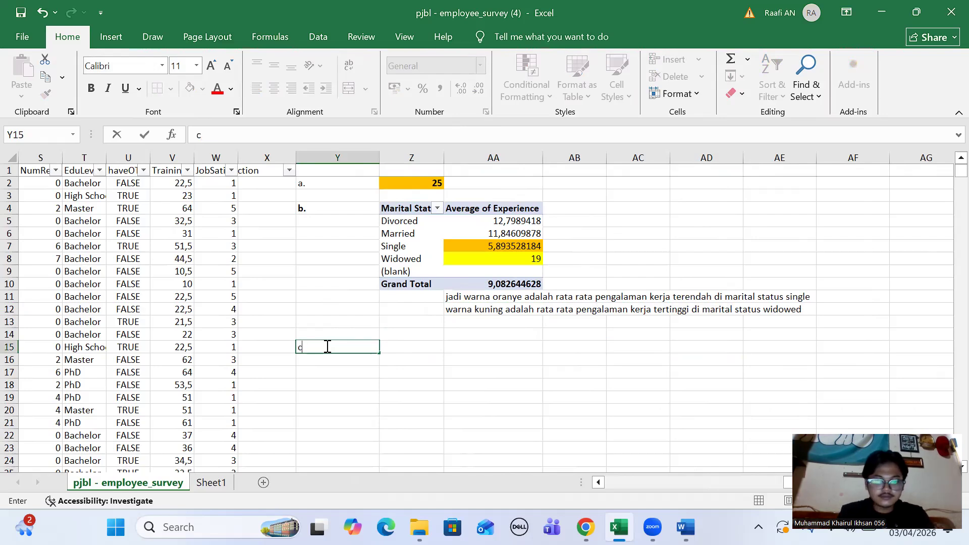
text(.)
key(alt+Tab)
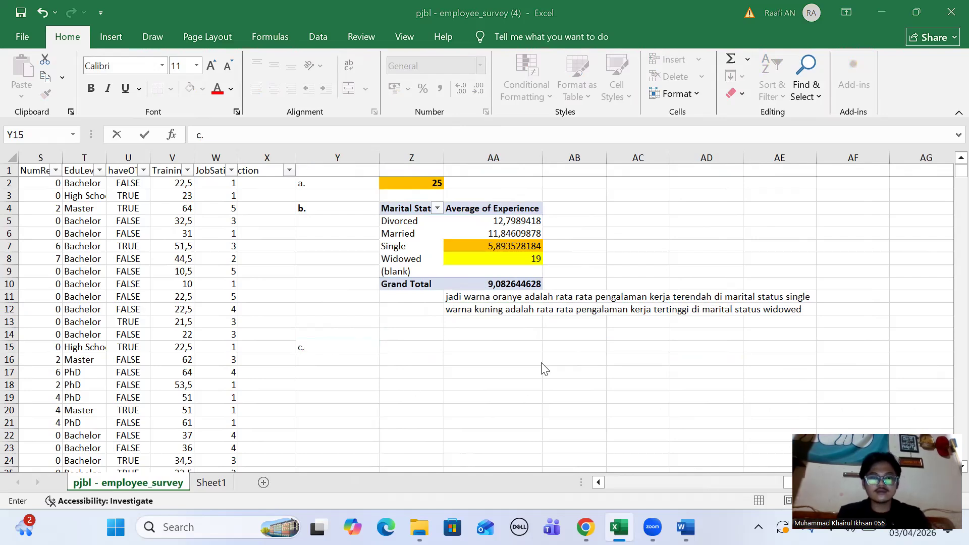
click(458, 234)
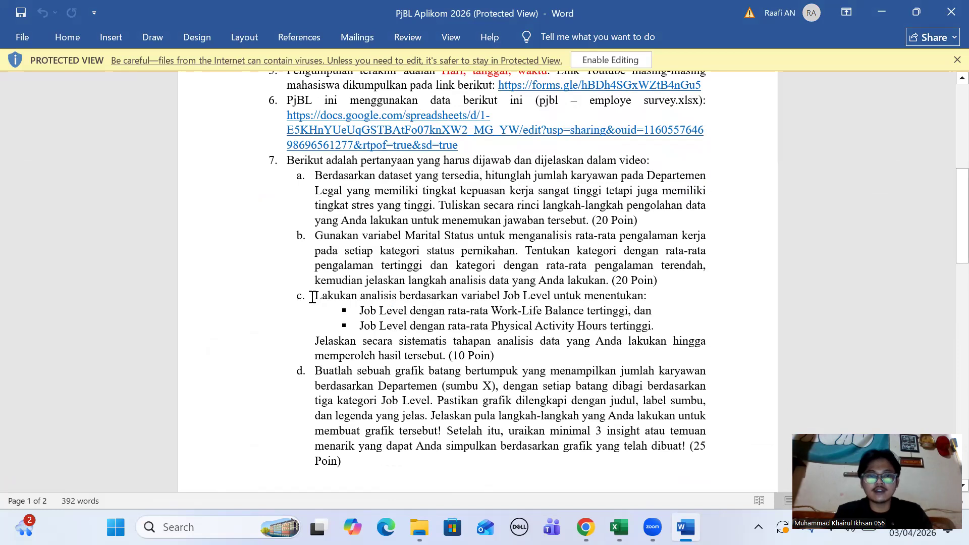
drag(313, 297, 662, 320)
click(709, 324)
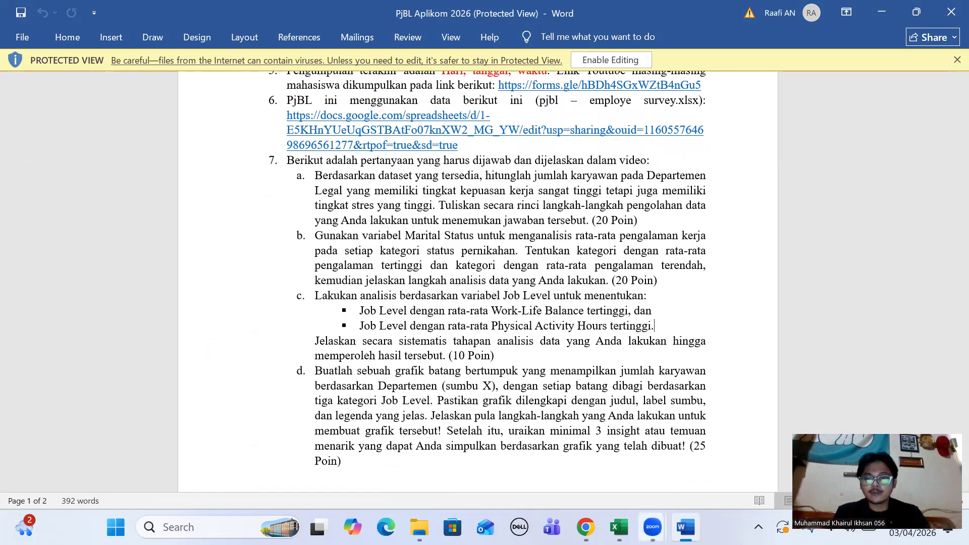
mouse_move(619, 526)
click(666, 491)
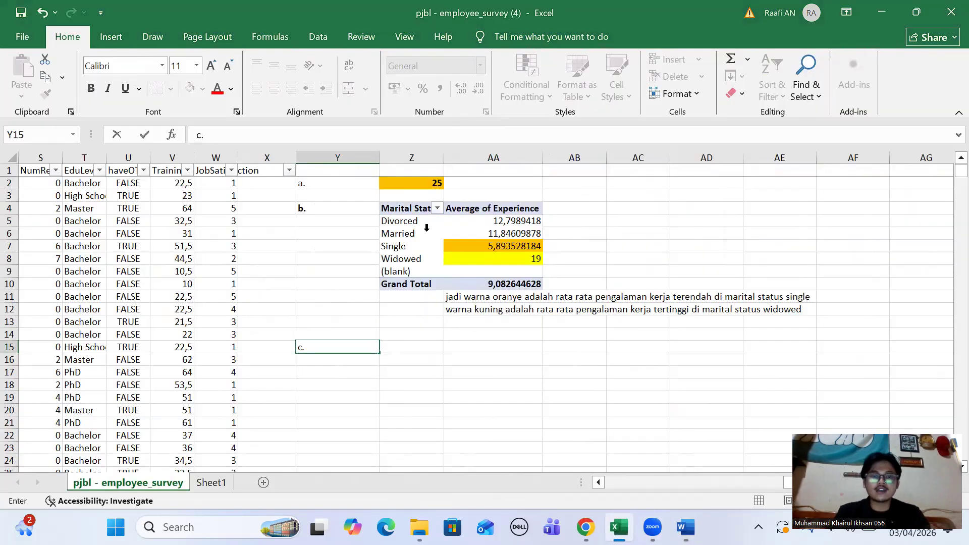
Step: Insert a PivotTable from columns A:W of the survey sheet, placed on the existing worksheet at Z15
click(396, 357)
click(397, 348)
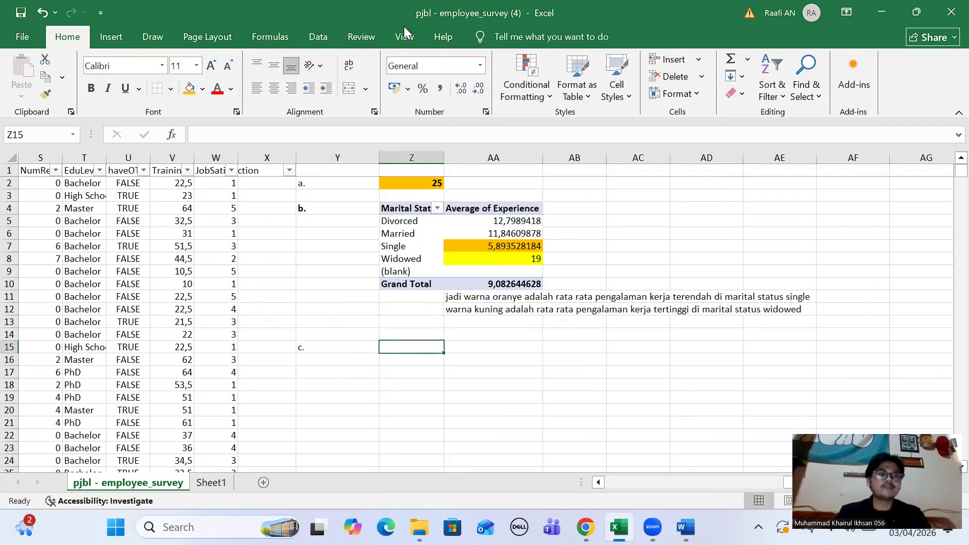
click(127, 32)
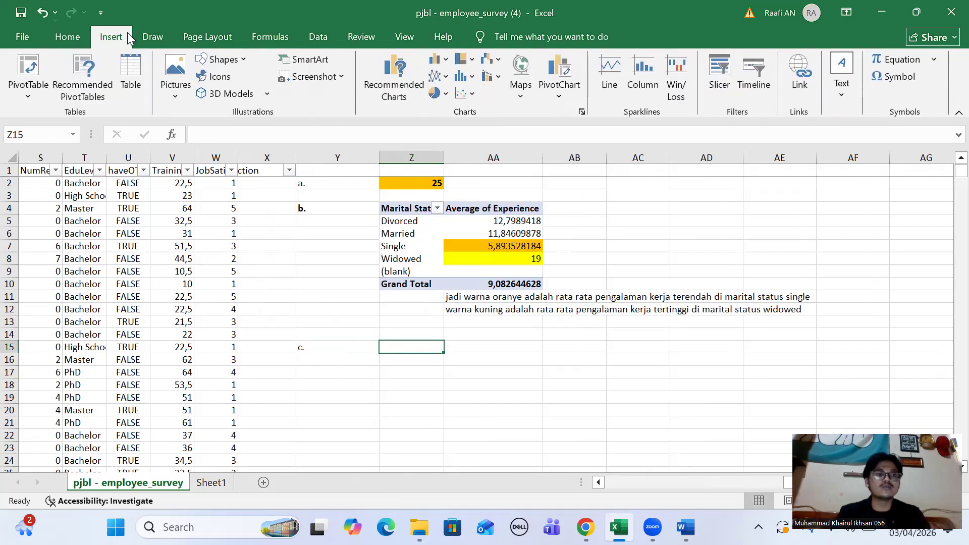
click(36, 95)
click(65, 114)
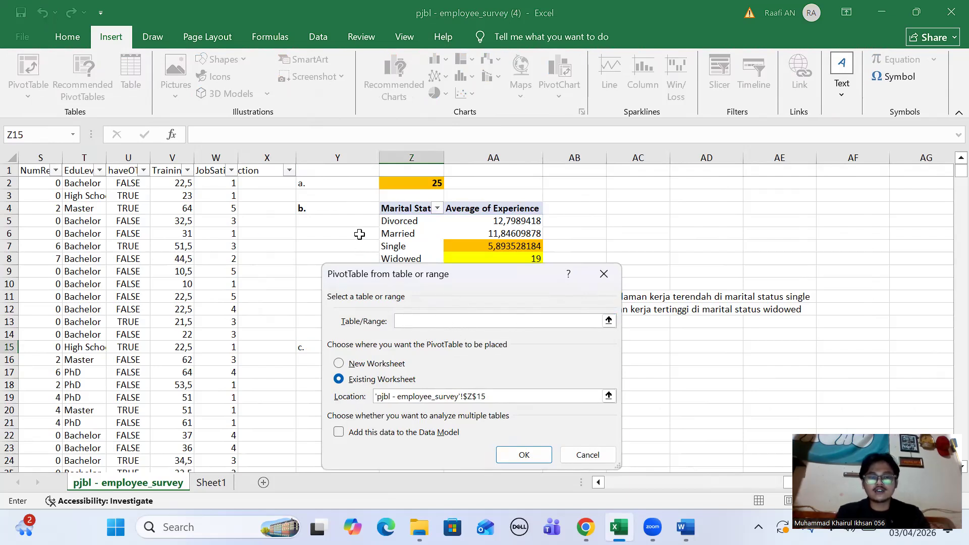
scroll(201, 199, left, 10)
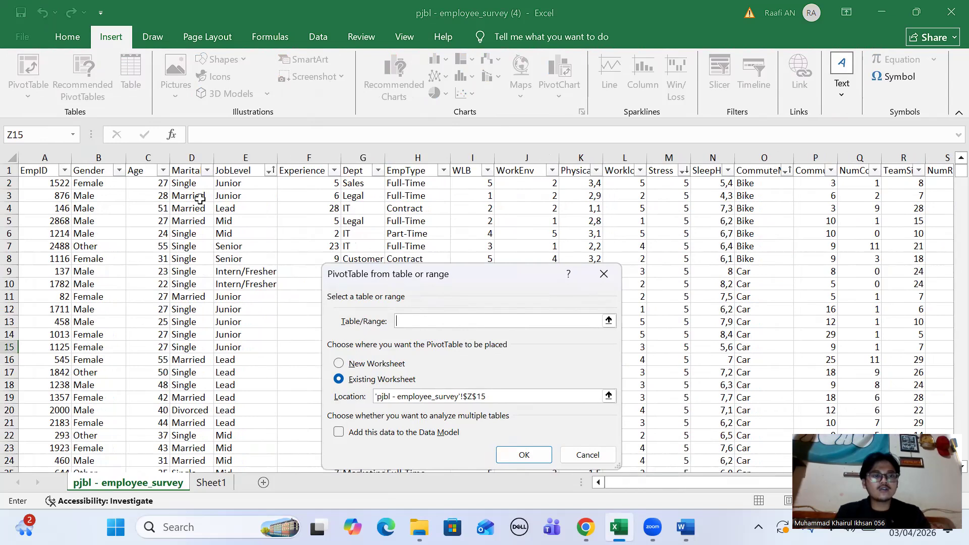
click(31, 158)
drag(31, 158, 705, 153)
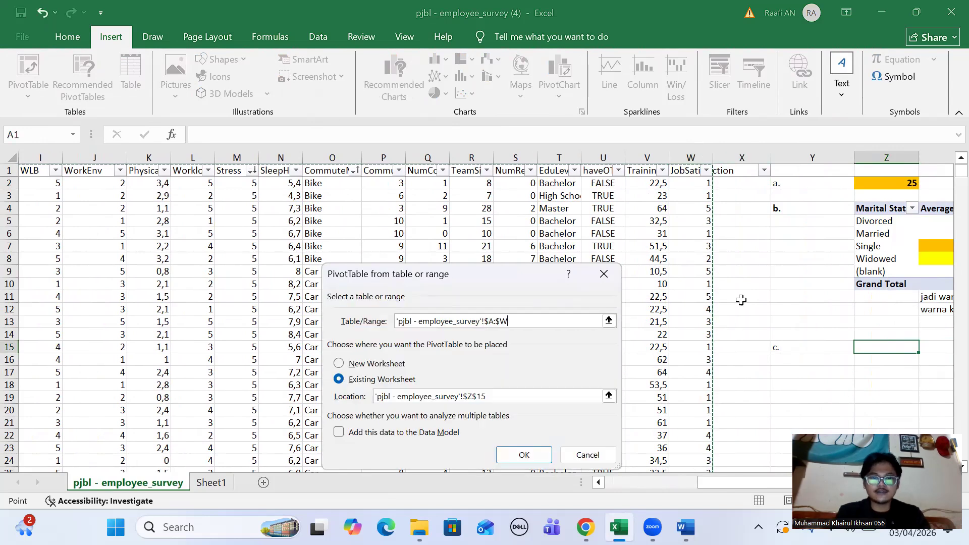
scroll(687, 324, right, 5)
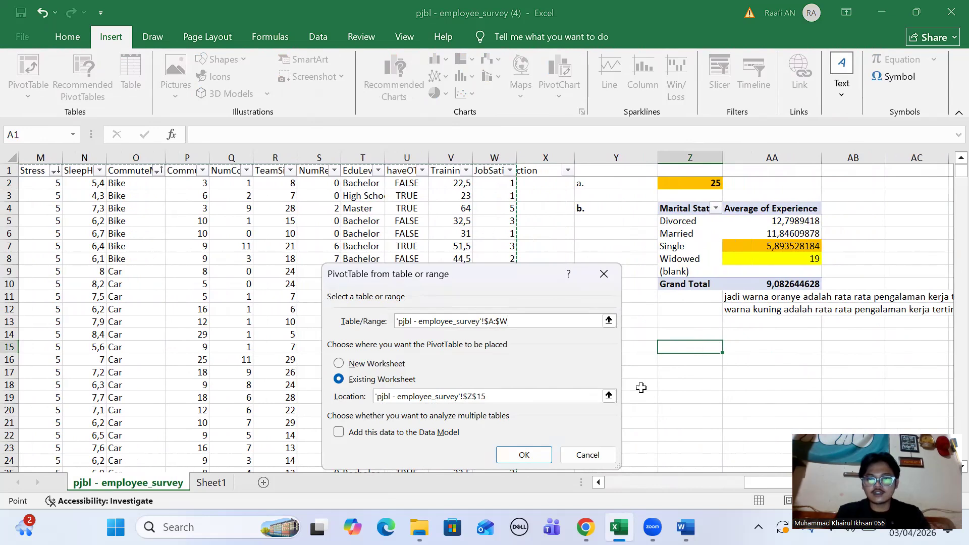
click(525, 454)
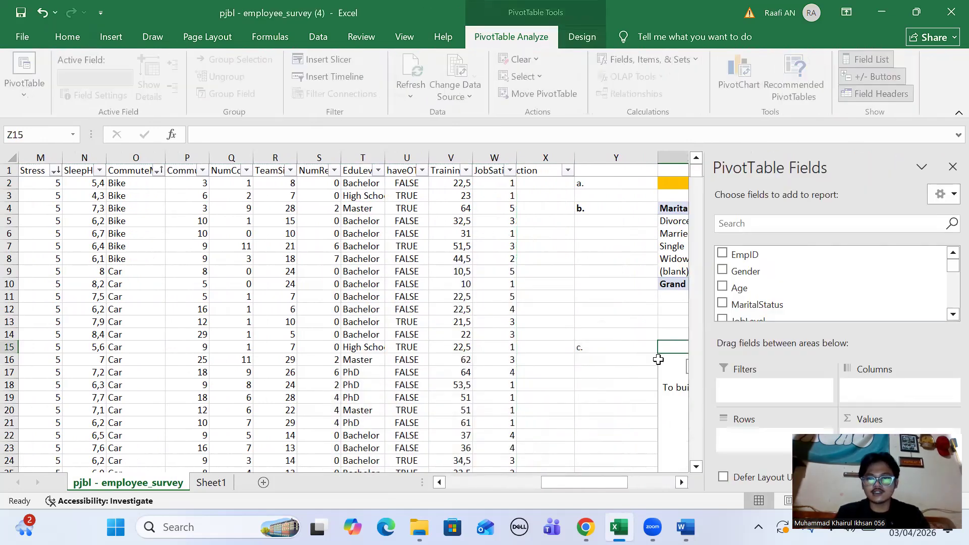
Step: Add the JobLevel field as the rows of the new PivotTable at Z15
scroll(591, 343, right, 1)
scroll(591, 342, down, 3)
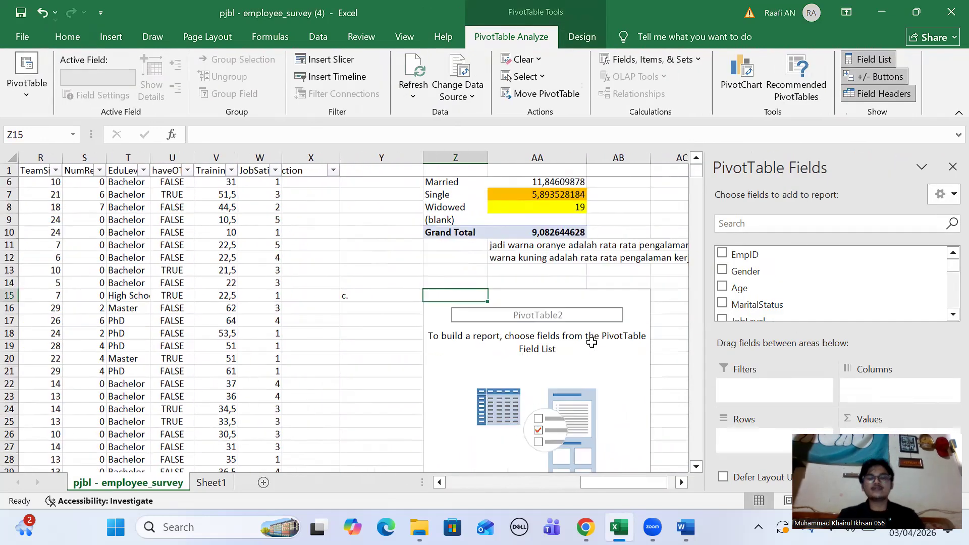
scroll(592, 342, up, 1)
scroll(591, 342, down, 1)
scroll(591, 343, up, 1)
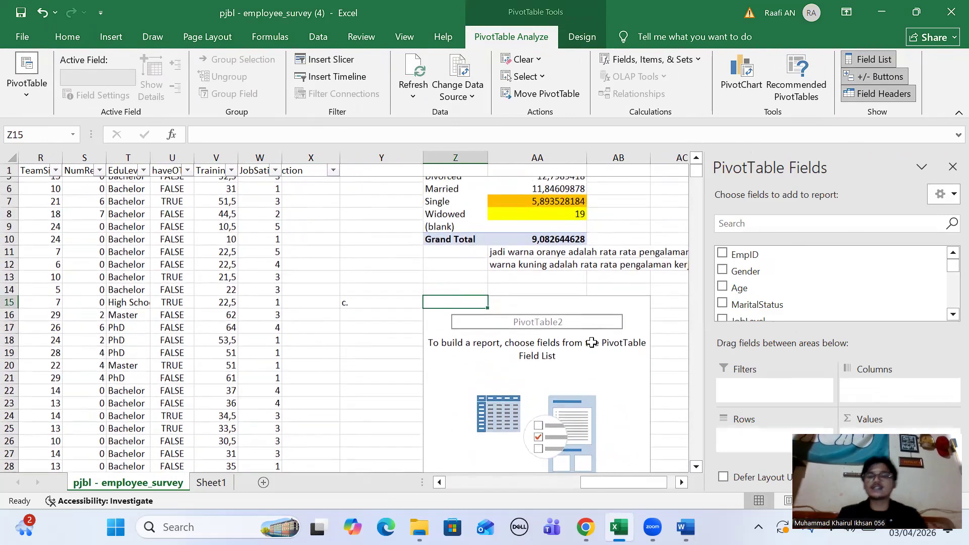
scroll(591, 342, down, 1)
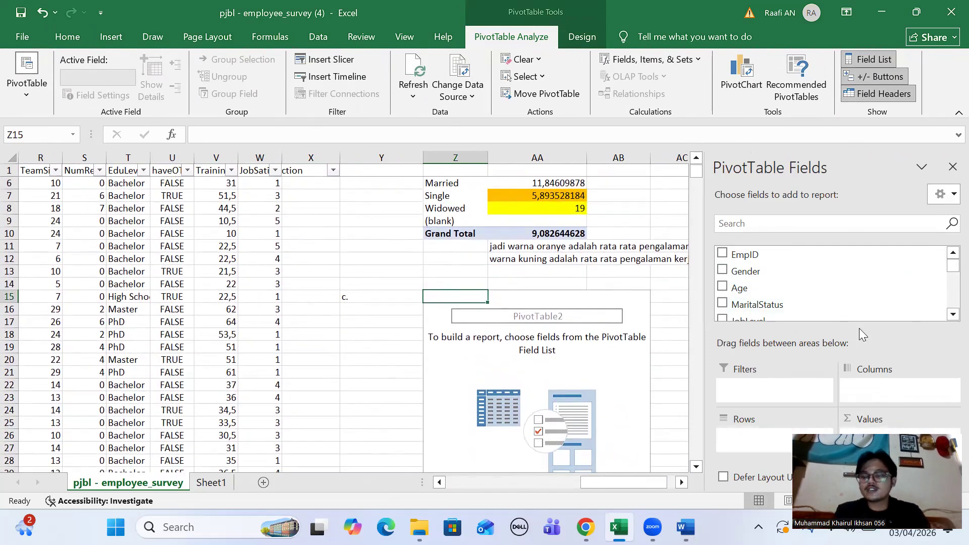
scroll(947, 323, down, 3)
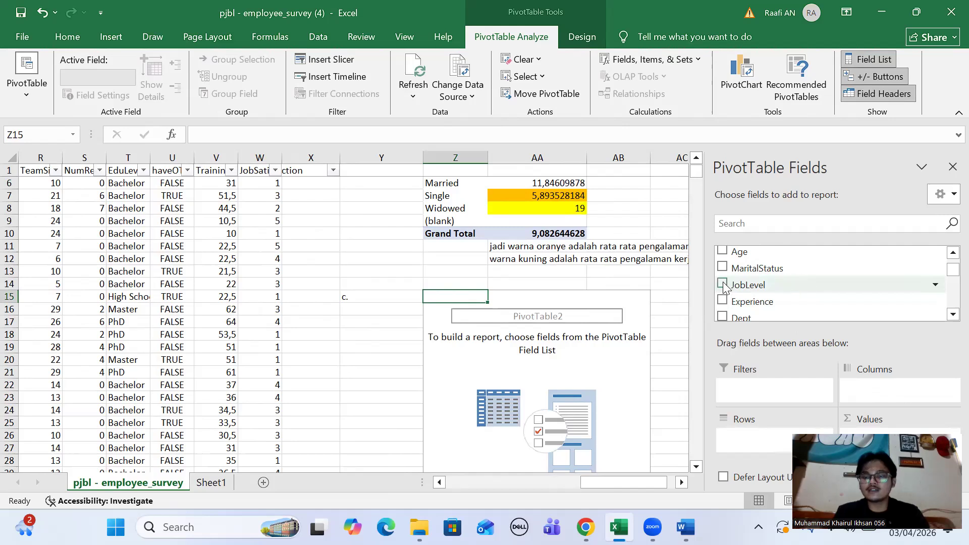
click(722, 285)
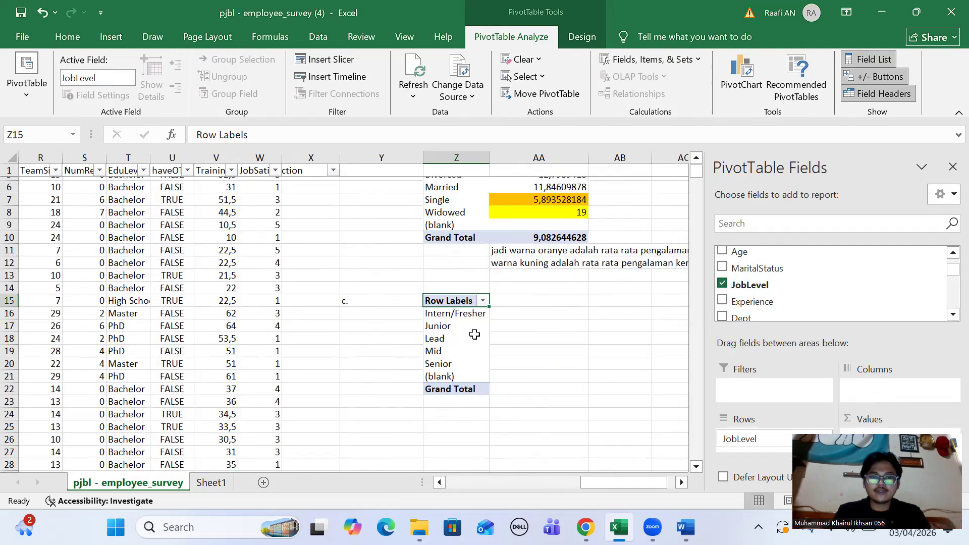
scroll(467, 334, up, 2)
scroll(474, 334, down, 2)
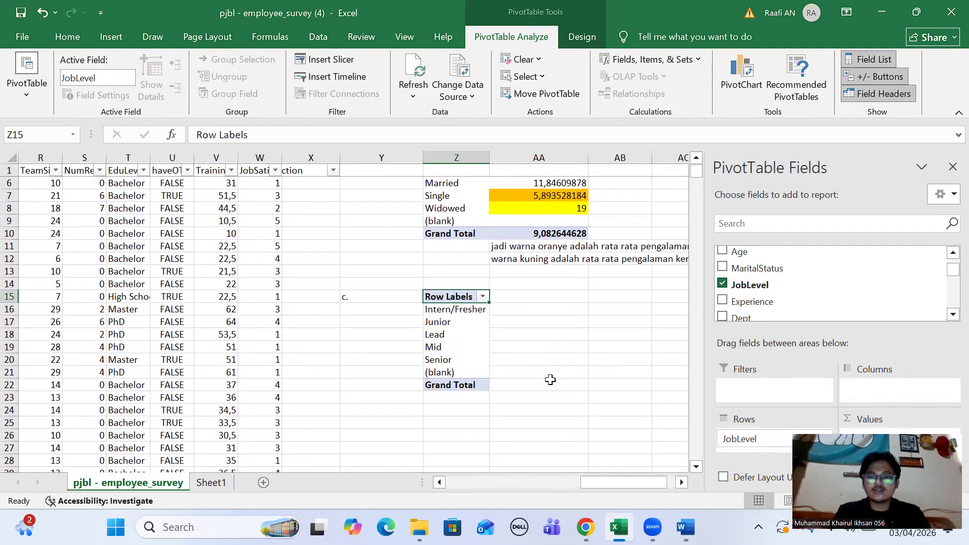
Step: Add the WLB and PhysicalActivityHours fields as values of the Job Level PivotTable
click(952, 314)
click(952, 314)
click(952, 314)
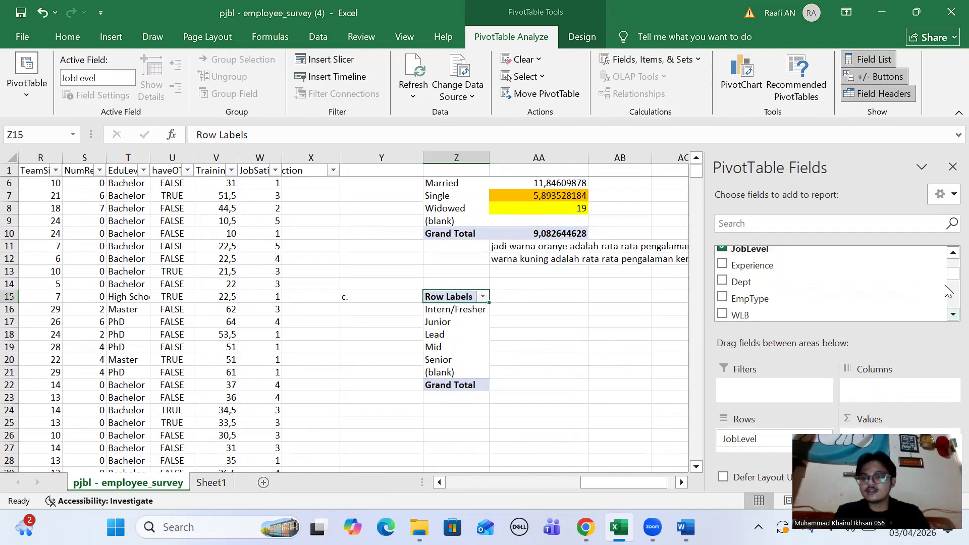
scroll(949, 314, up, 1)
click(951, 313)
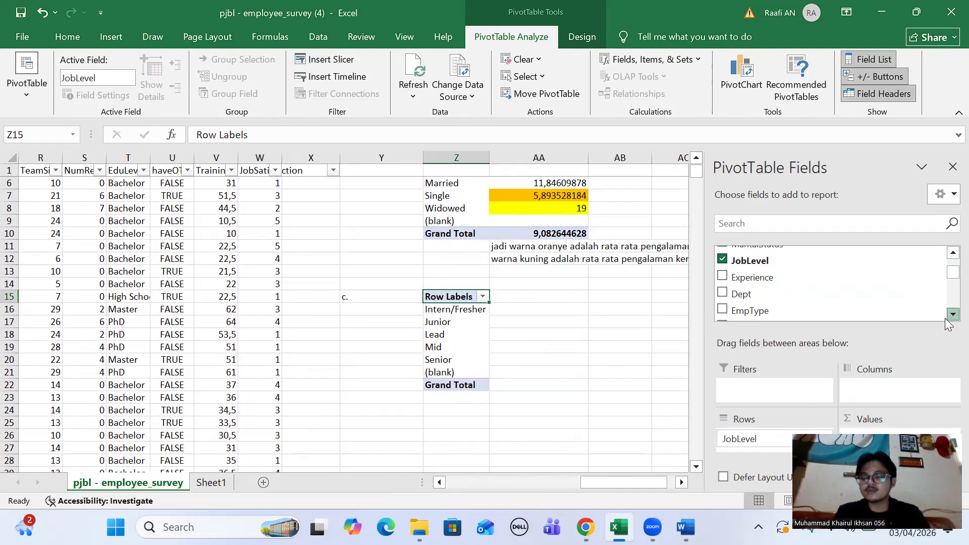
click(952, 314)
click(952, 314)
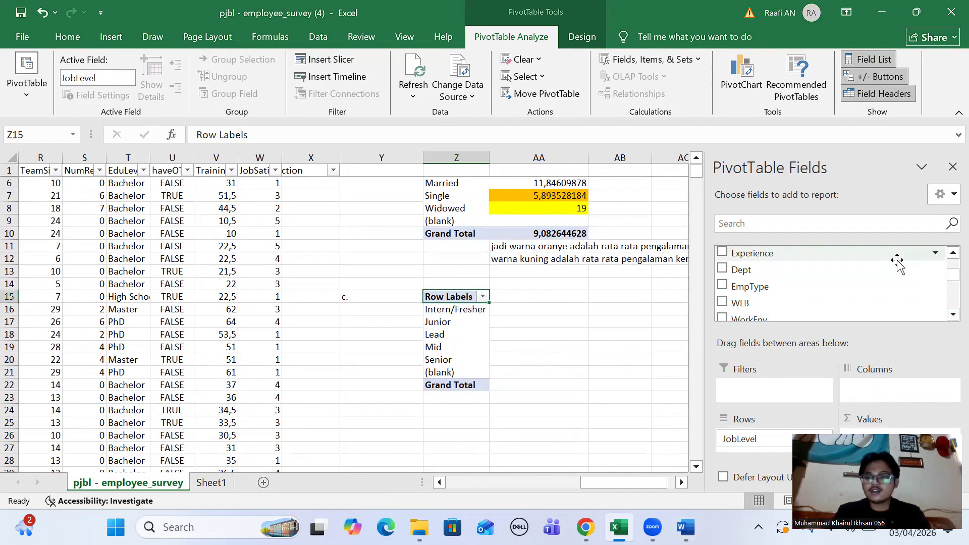
click(952, 314)
click(952, 314)
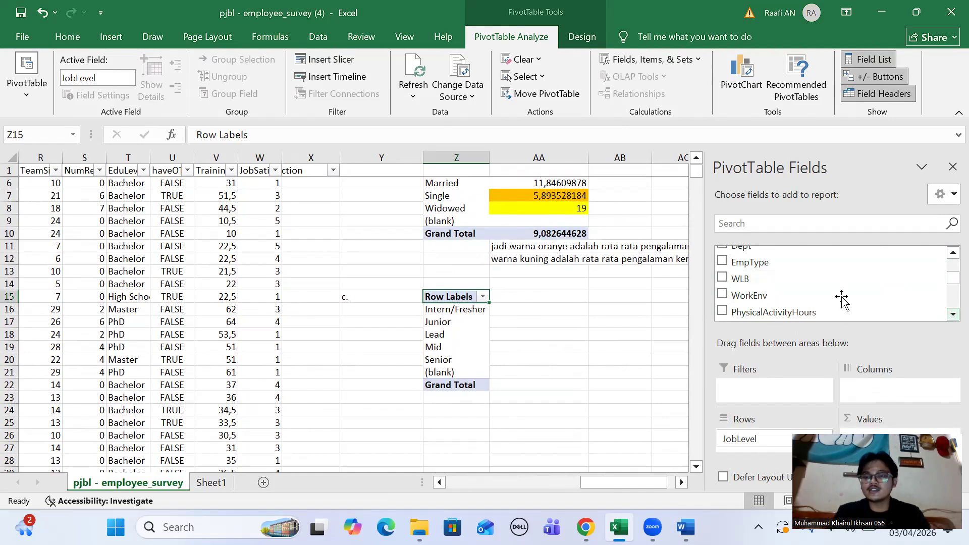
click(722, 279)
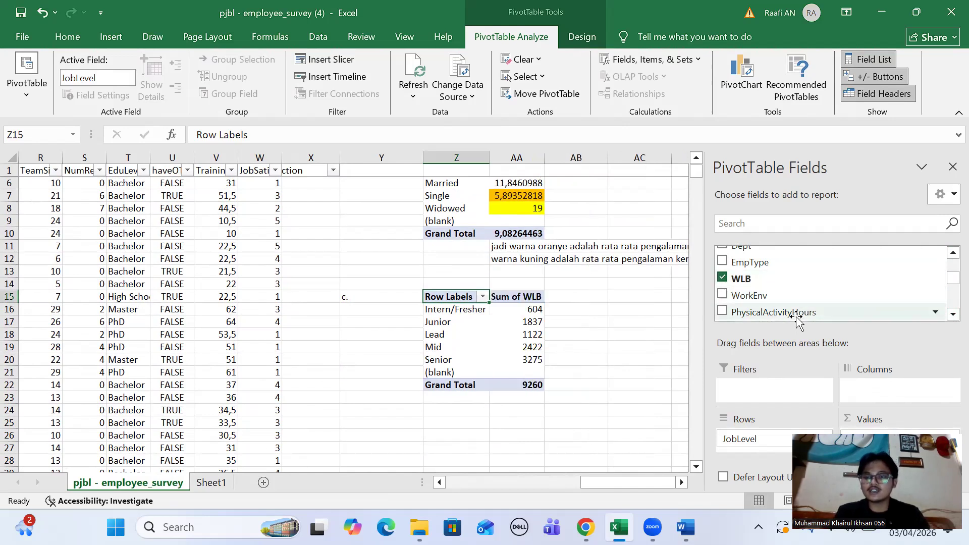
click(722, 313)
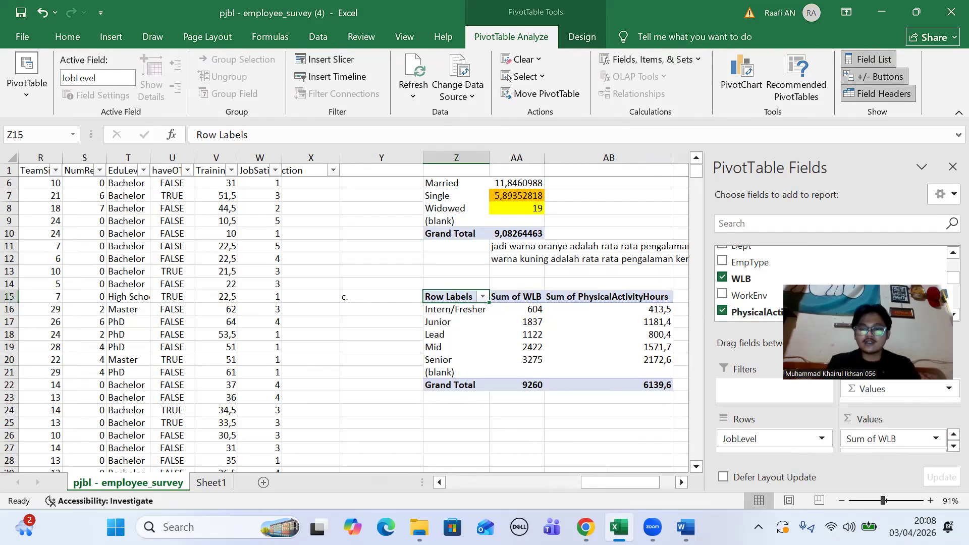
Step: Check question 7c in the Word document, and back in Excel summarize the WLB value field by Average
key(alt+Tab)
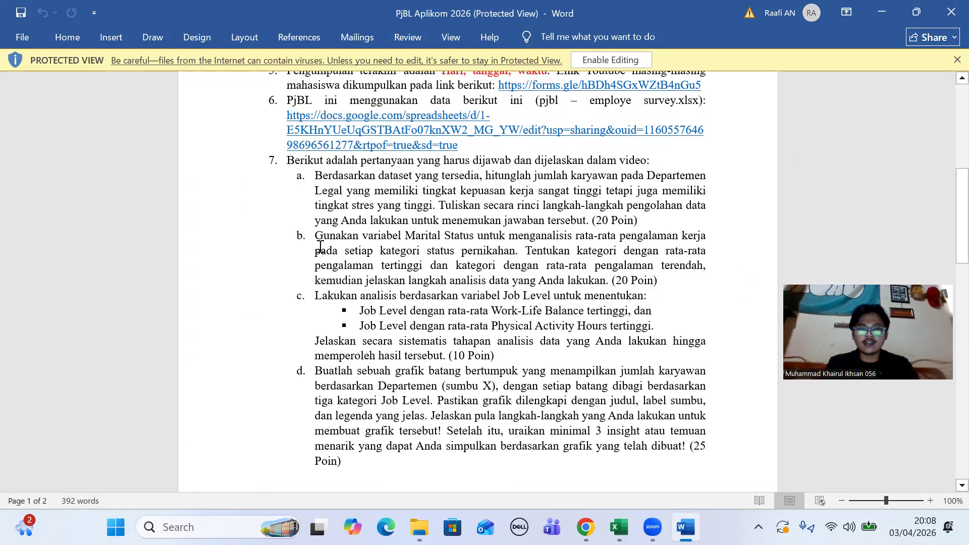
key(alt+Tab)
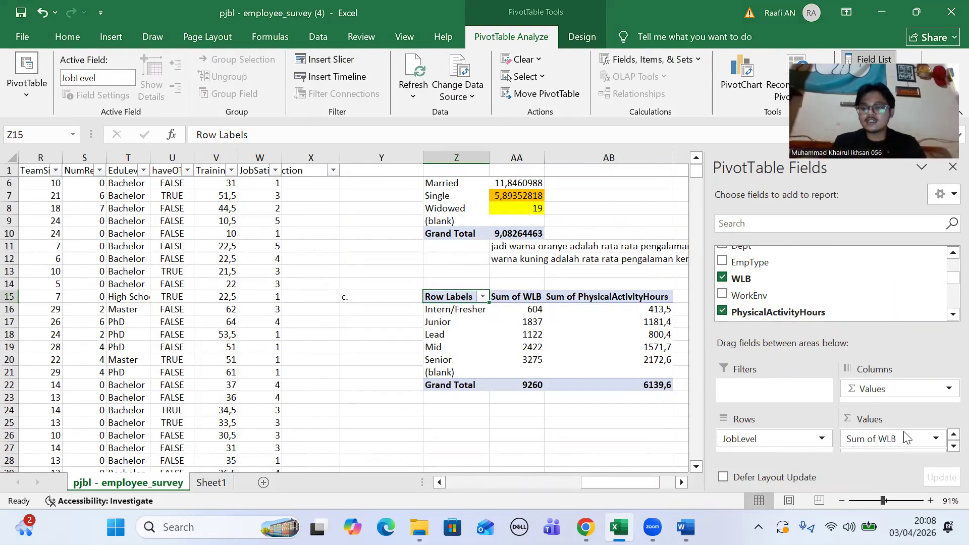
click(937, 439)
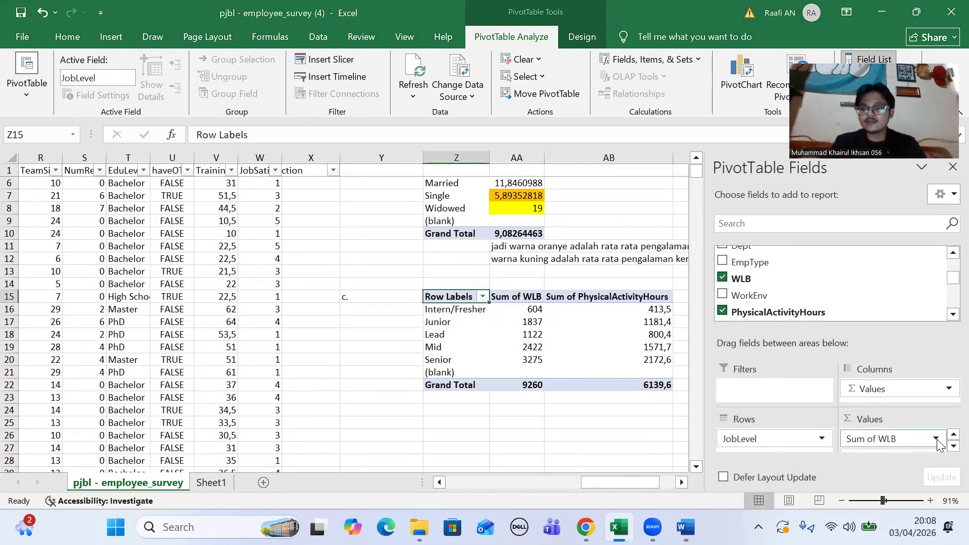
click(936, 439)
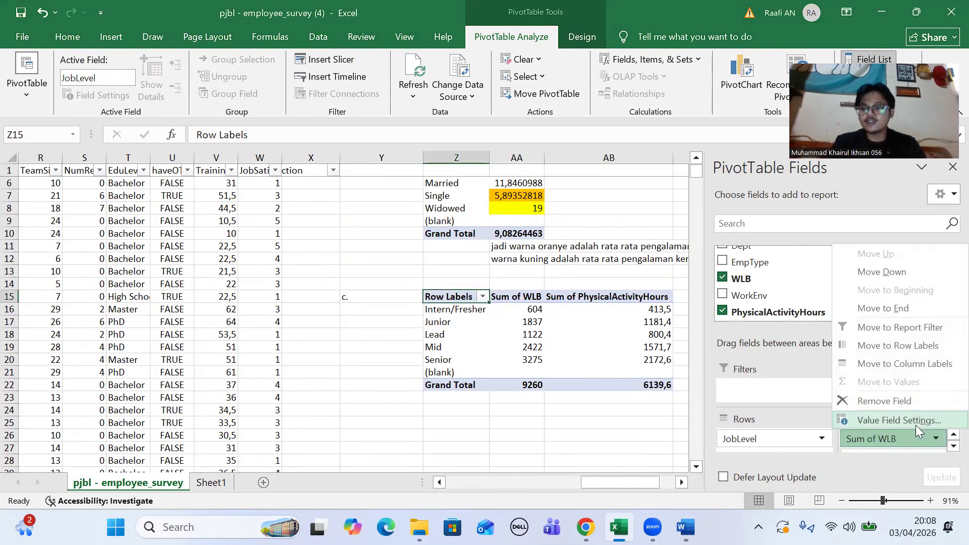
click(901, 419)
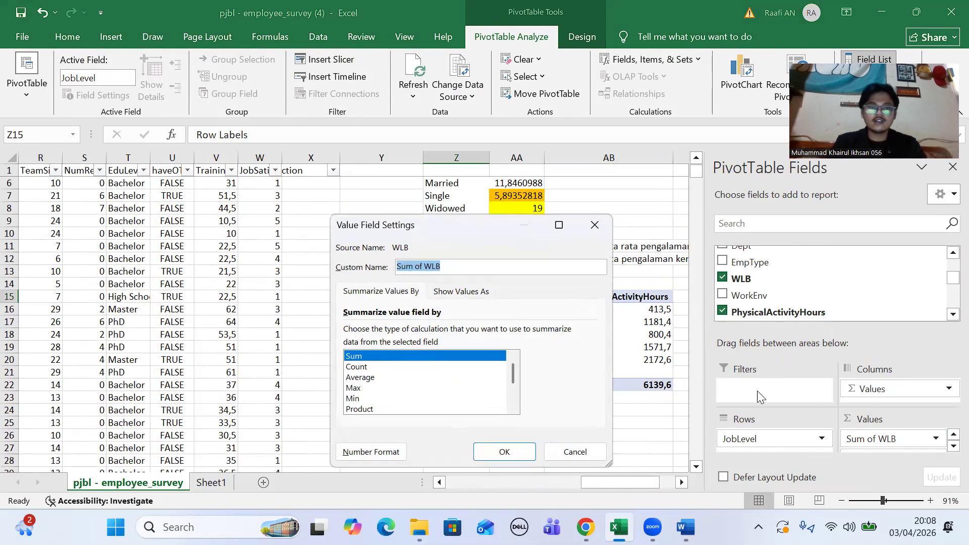
click(388, 376)
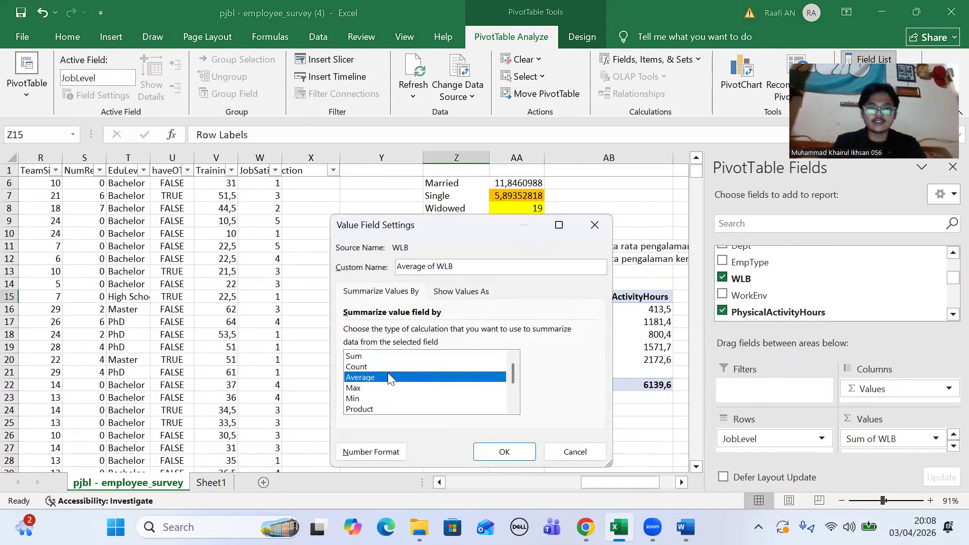
click(501, 453)
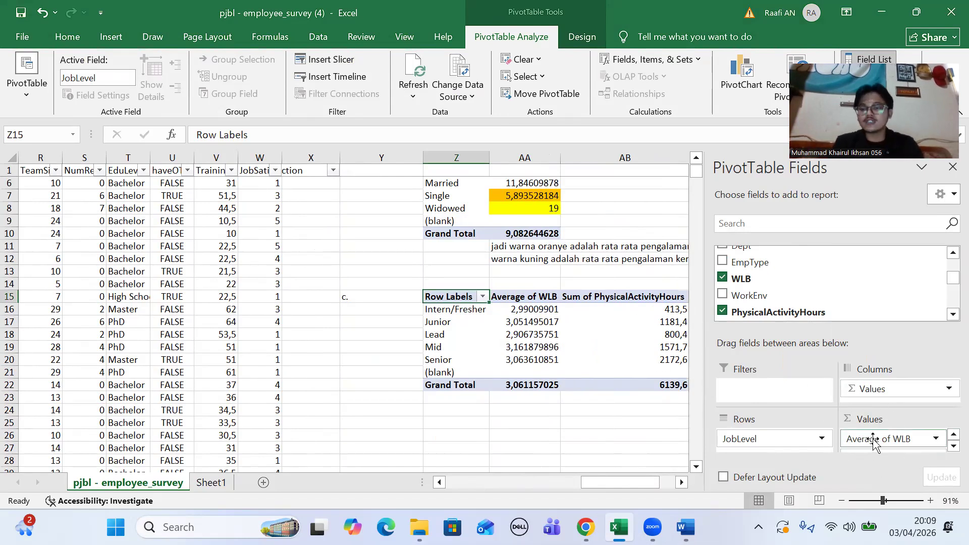
Step: Summarize the PhysicalActivityHours value field by Average and close the PivotTable field list
scroll(875, 442, down, 1)
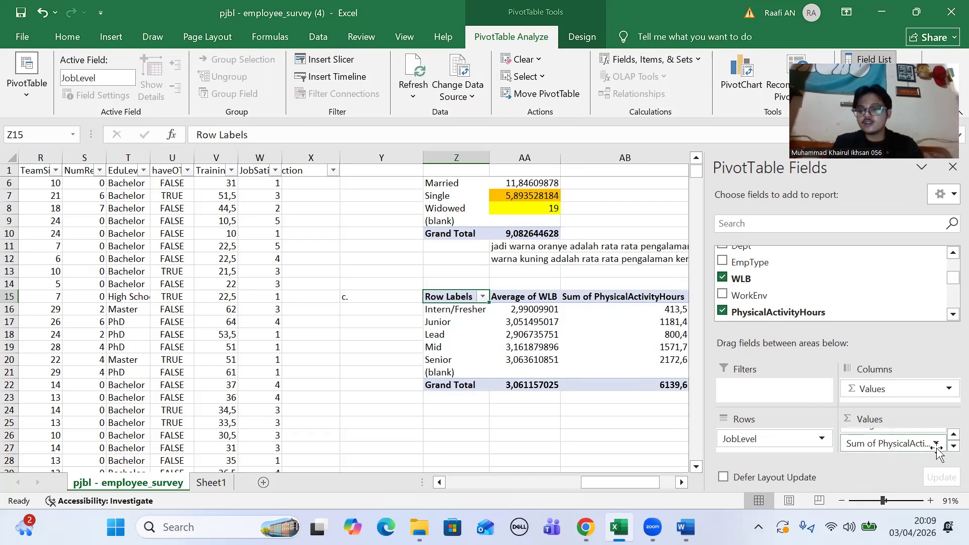
click(936, 444)
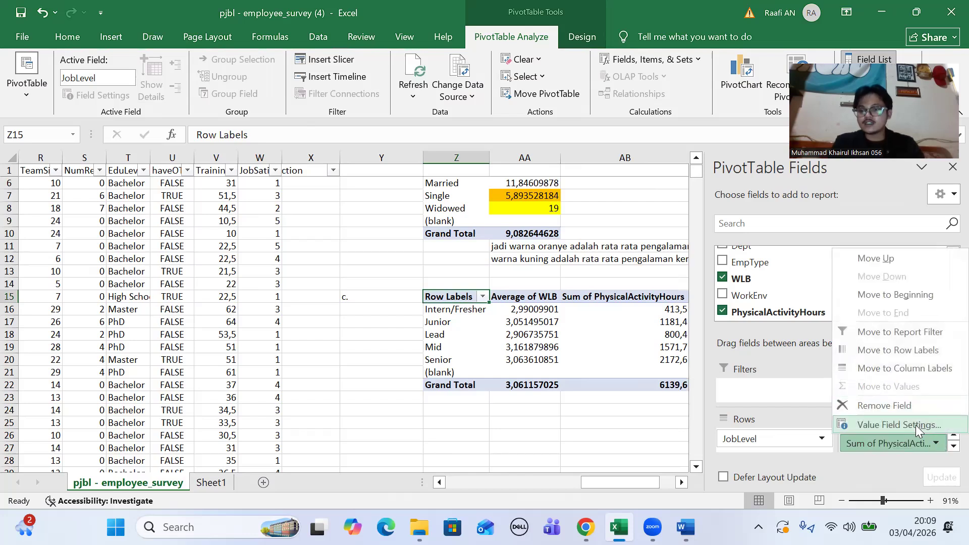
click(913, 425)
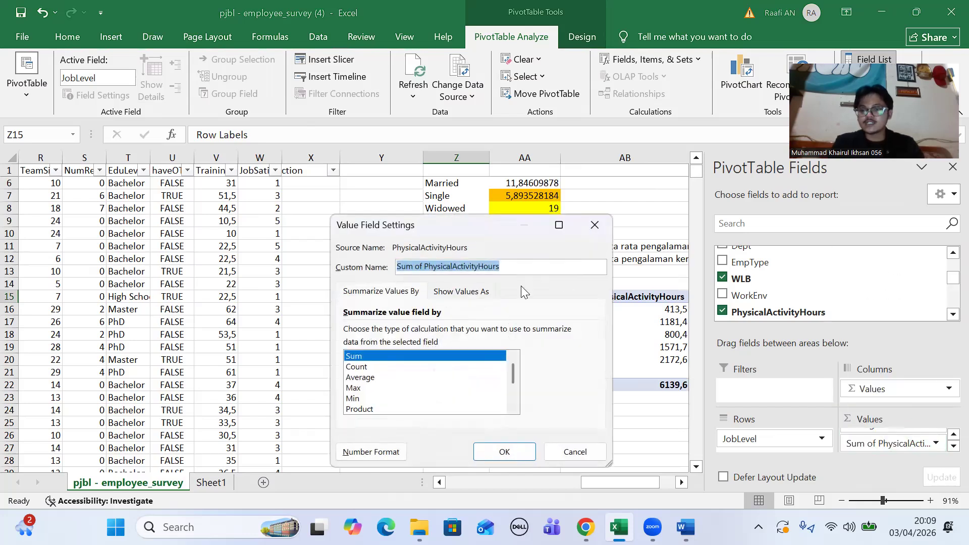
click(375, 376)
click(500, 451)
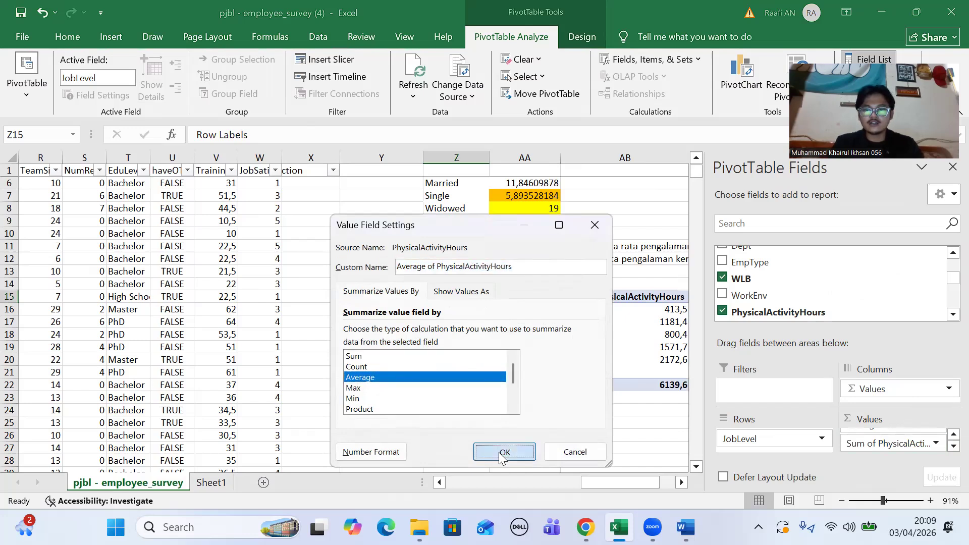
scroll(619, 363, right, 2)
scroll(620, 362, right, 1)
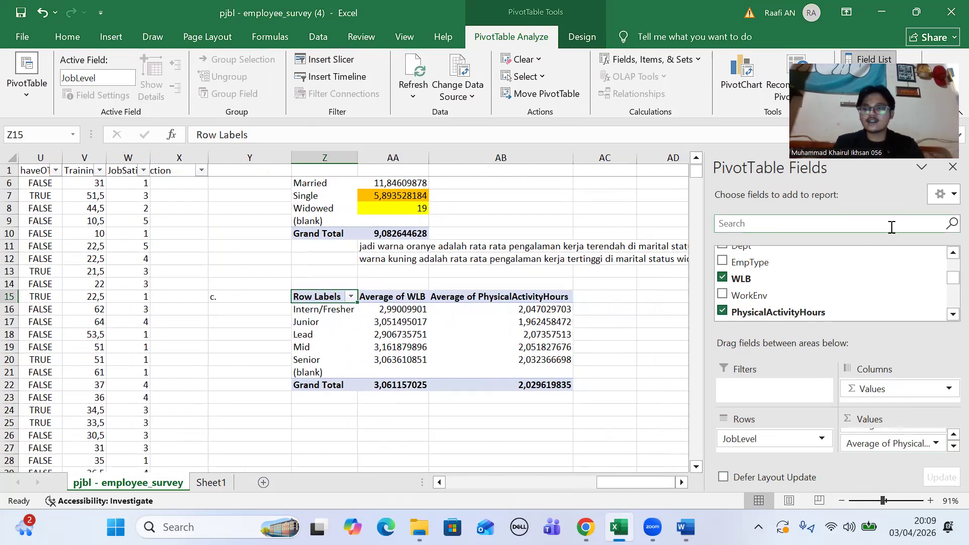
click(952, 167)
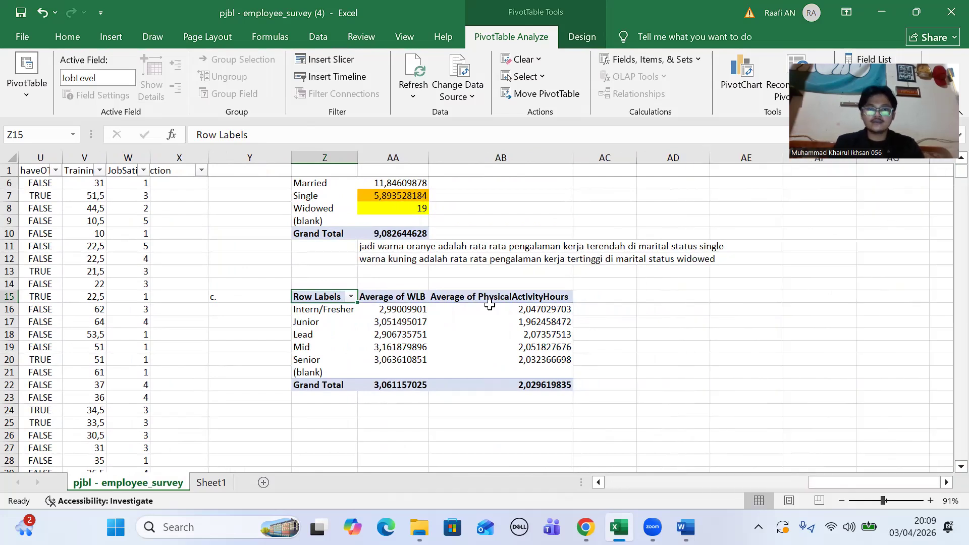
Step: Replace the row header text in cell Z15 of the PivotTable with "Job Level"
double_click(336, 298)
key(BackSpace)
key(BackSpace)
key(BackSpace)
key(BackSpace)
key(BackSpace)
key(BackSpace)
key(BackSpace)
key(BackSpace)
key(BackSpace)
key(BackSpace)
text(s)
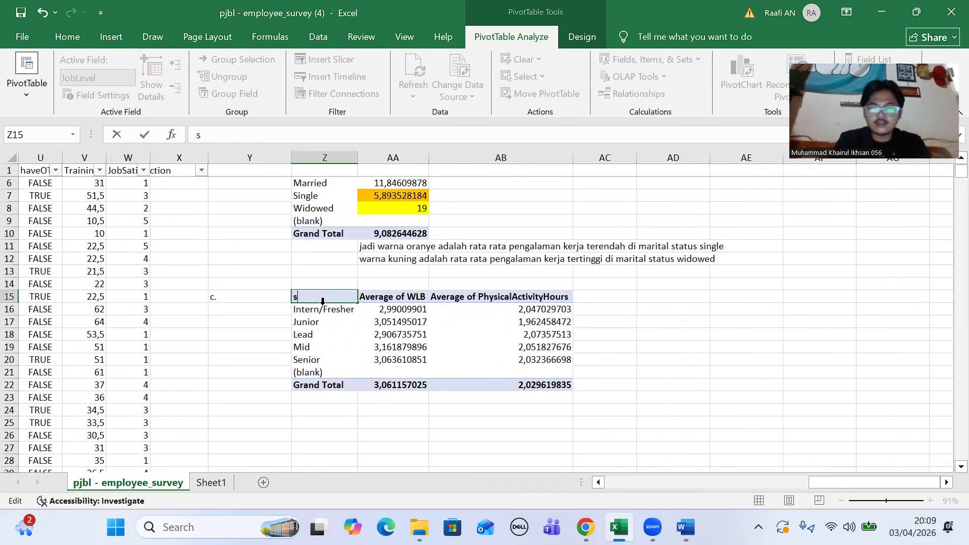
text(Job Level)
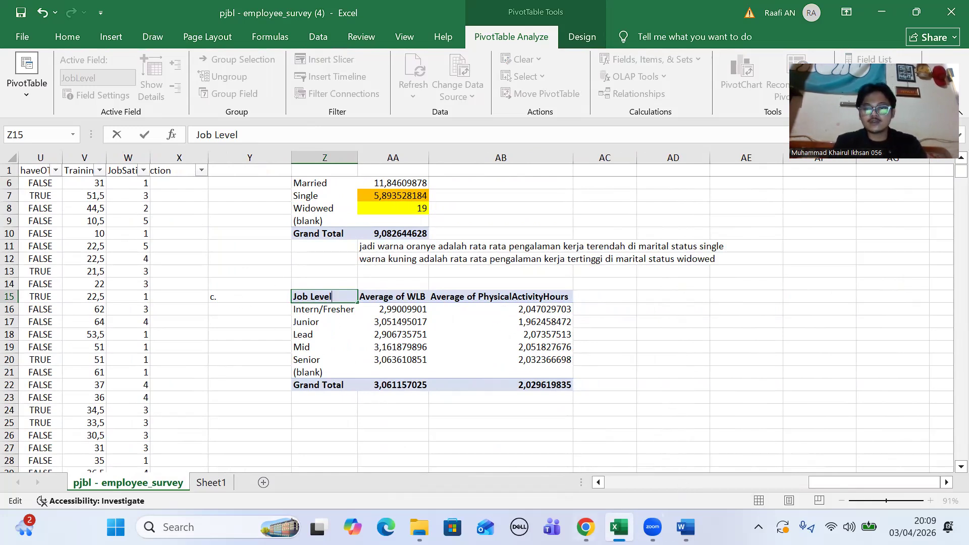
Step: Recheck question 7c in Word, and in Excel fill cell AA19, the Mid level's WLB average, with the standard orange color
click(685, 527)
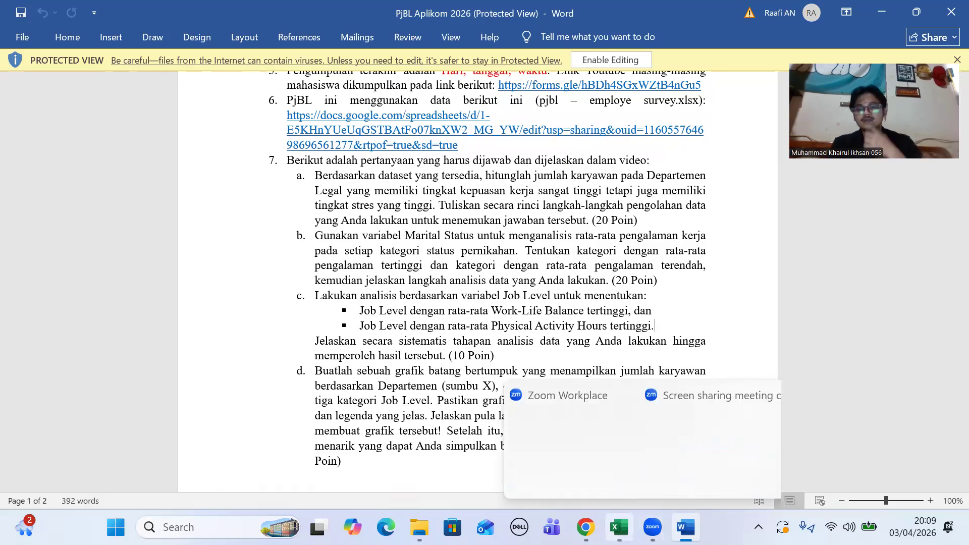
click(619, 526)
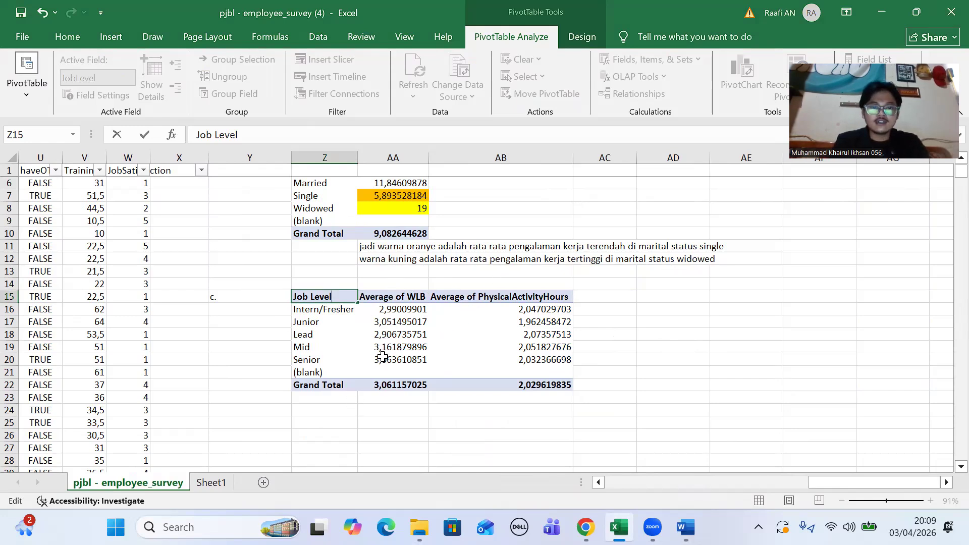
click(410, 348)
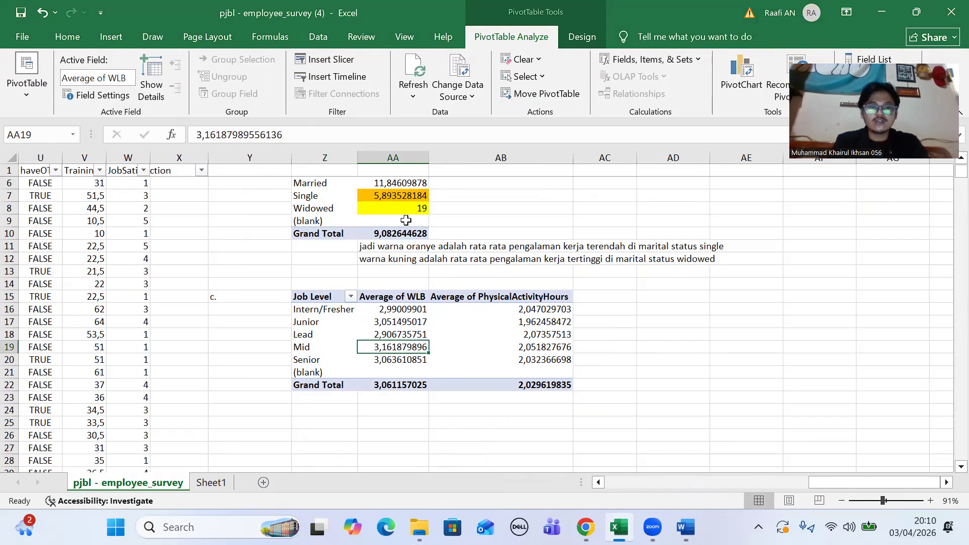
click(67, 36)
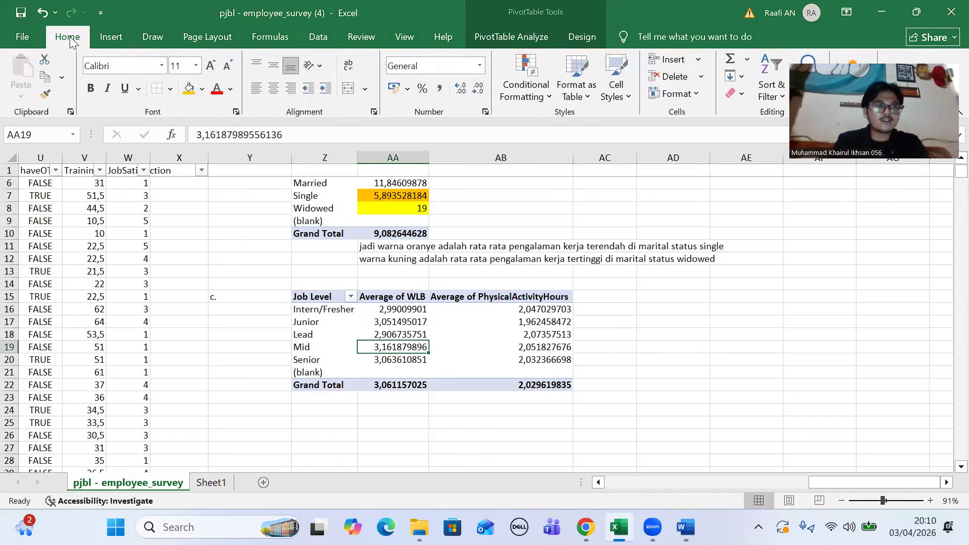
click(202, 88)
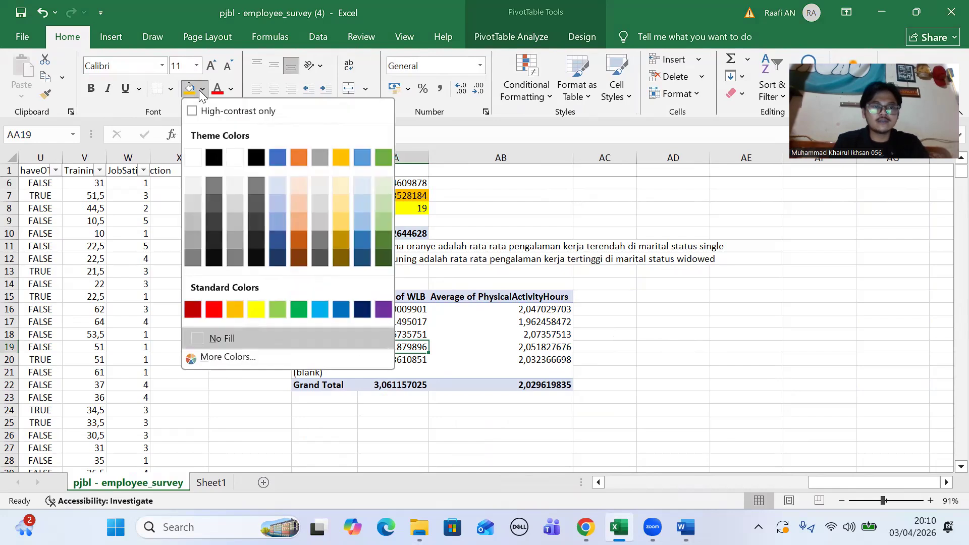
click(234, 308)
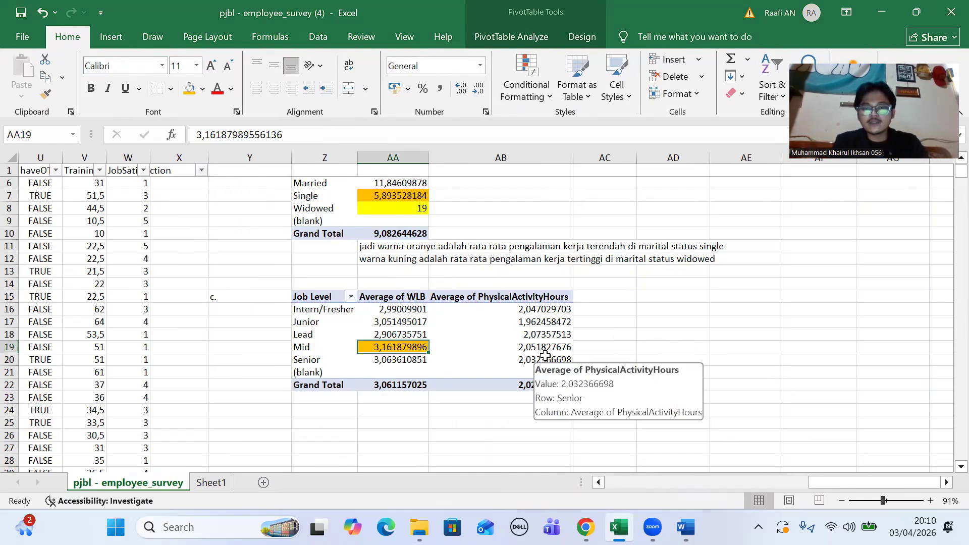
Step: Fill cell AB18, the Lead level's PhysicalActivityHours average, with the standard orange color
mouse_move(564, 334)
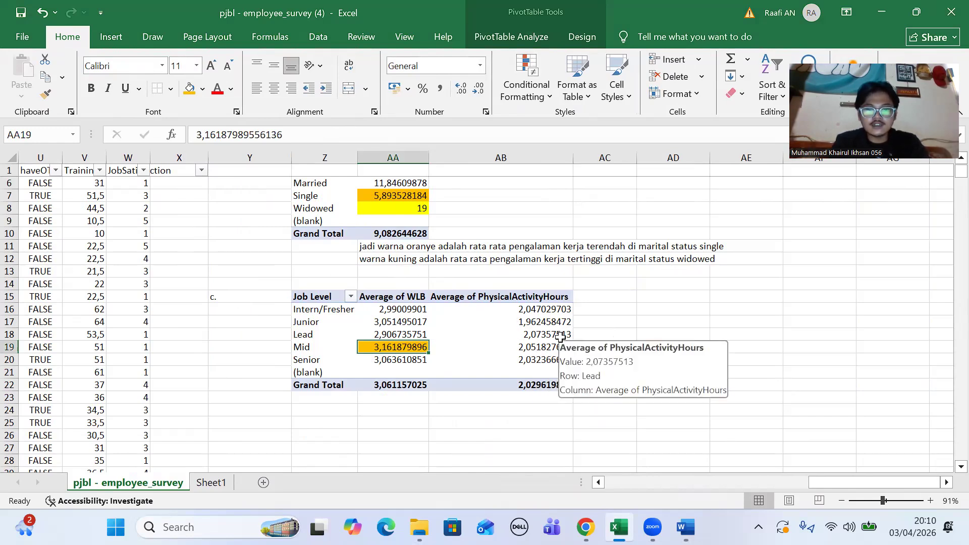
click(562, 335)
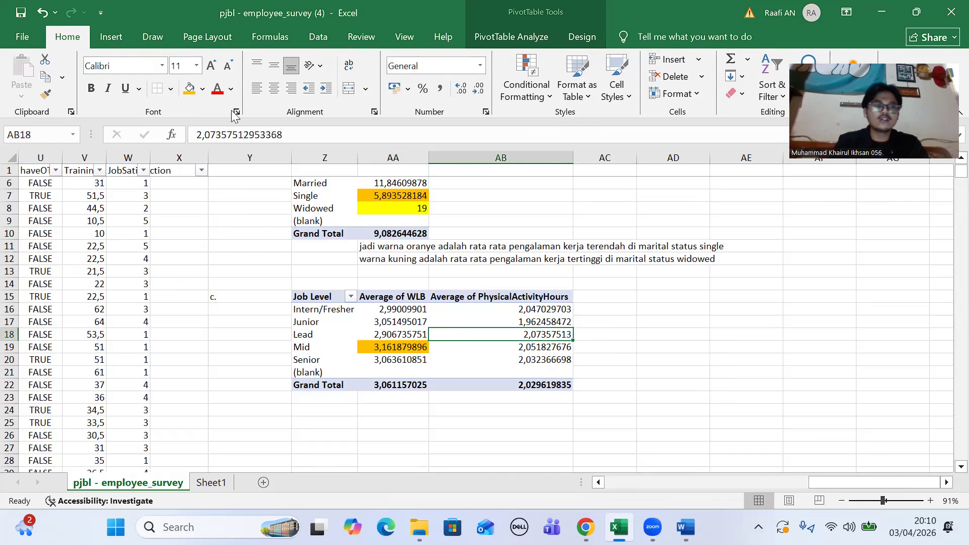
click(201, 90)
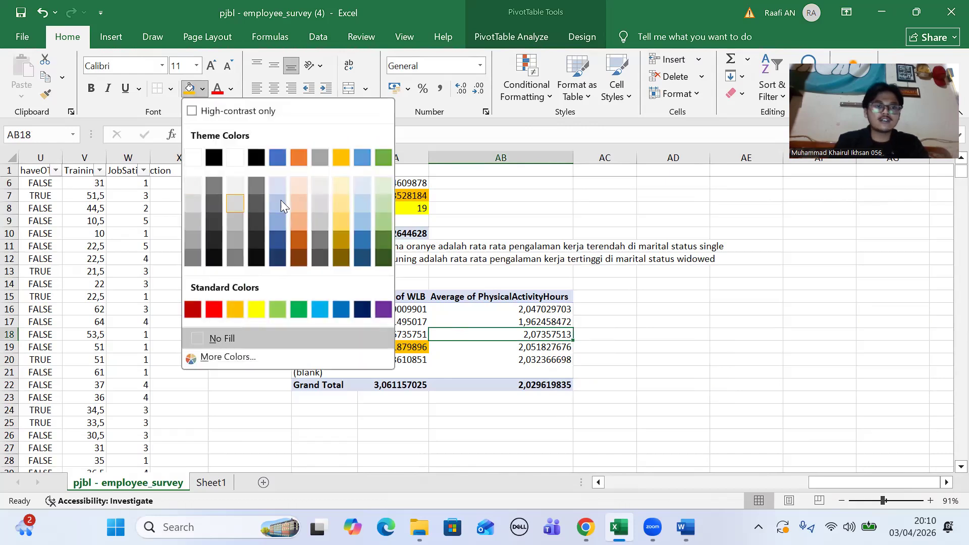
click(234, 307)
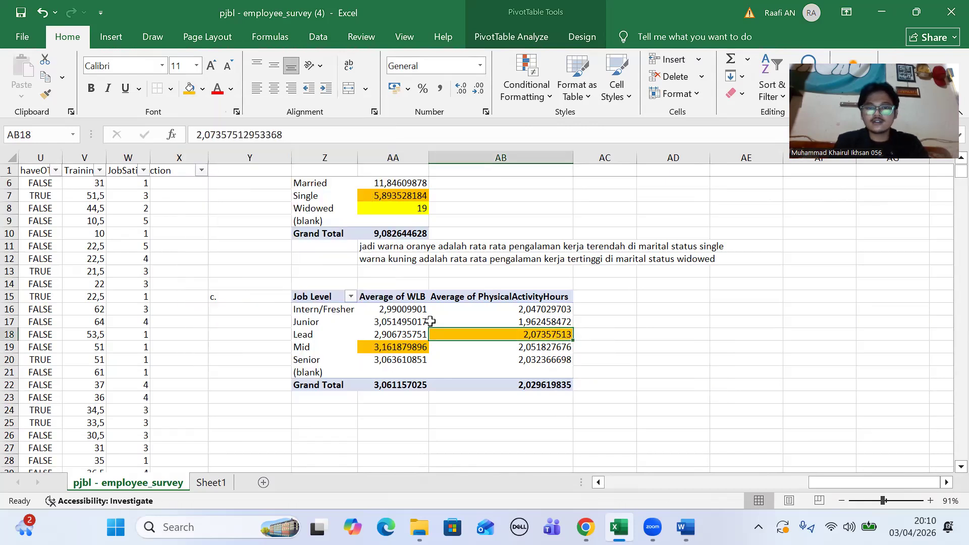
Step: Enter the conclusion "jadi rata rata wlb tertinggi berdasarkan job level yaitu berada di MID" in cell AA23 below the Job Level PivotTable
scroll(628, 363, down, 1)
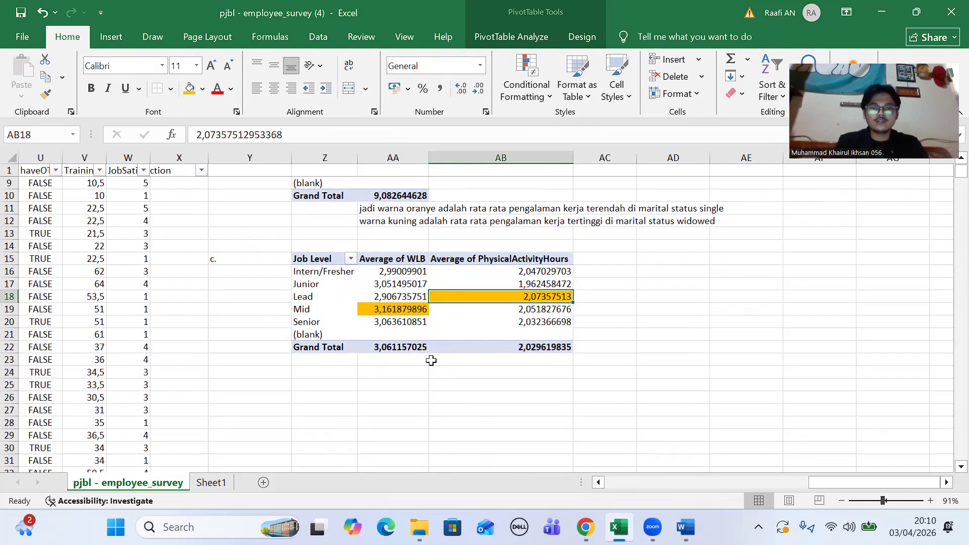
click(396, 361)
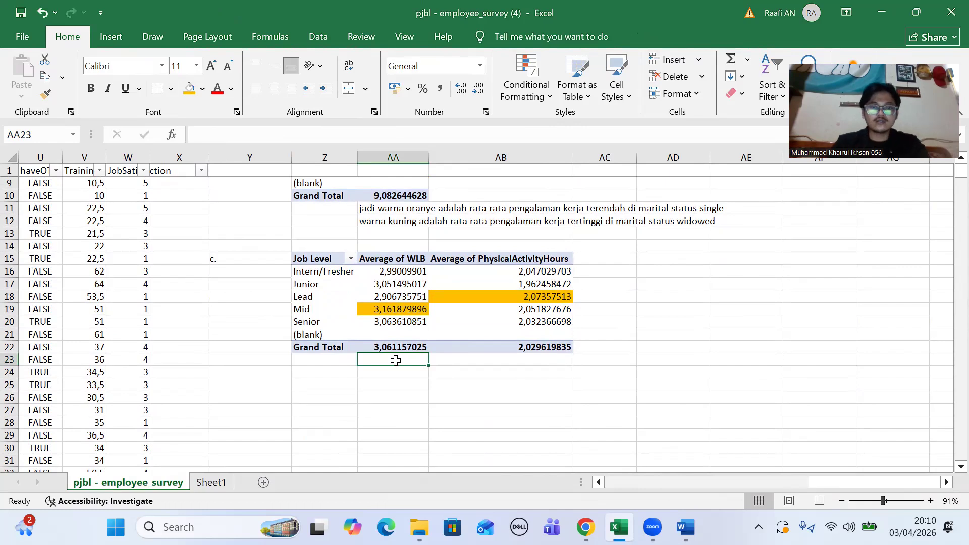
text(jadi)
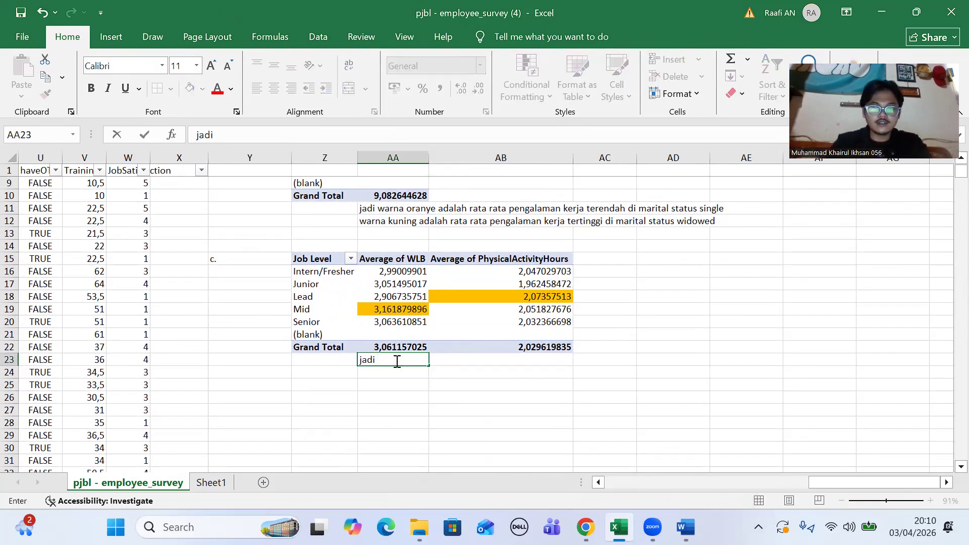
text( rata rata wolb)
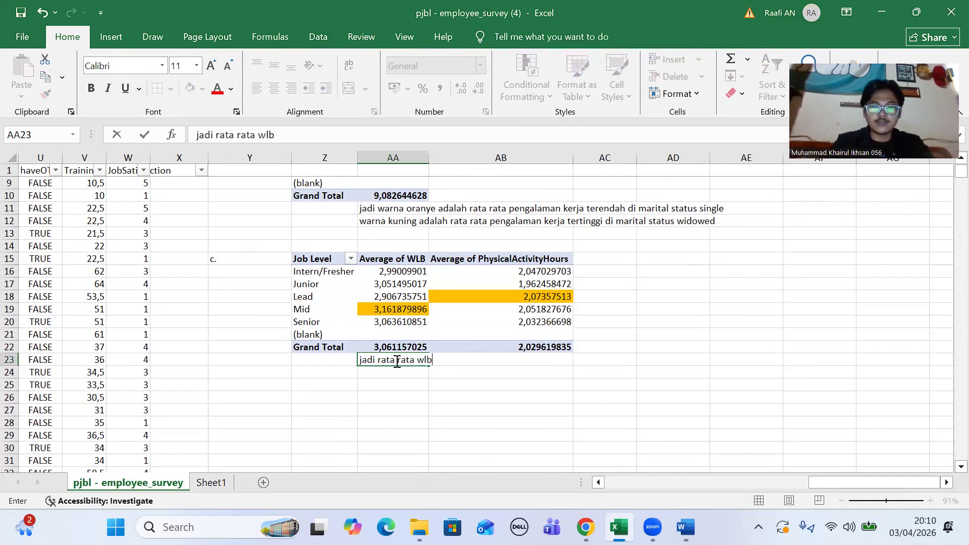
text( tertinggi berdas)
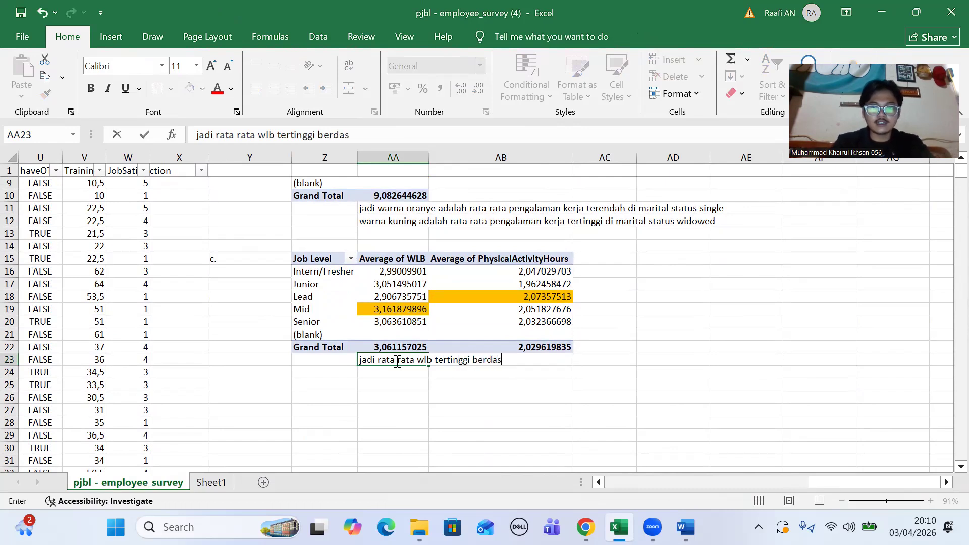
text(arkan job le)
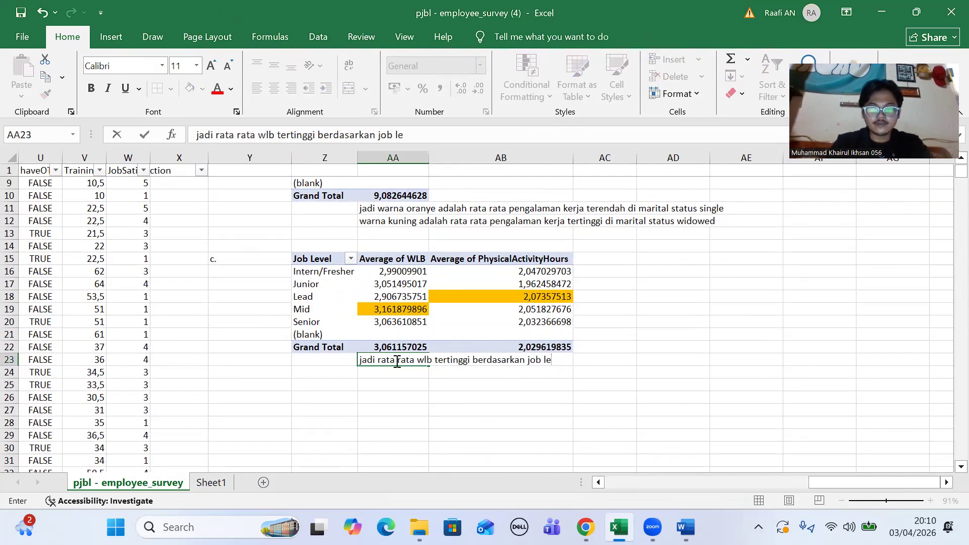
text(vel yaitu)
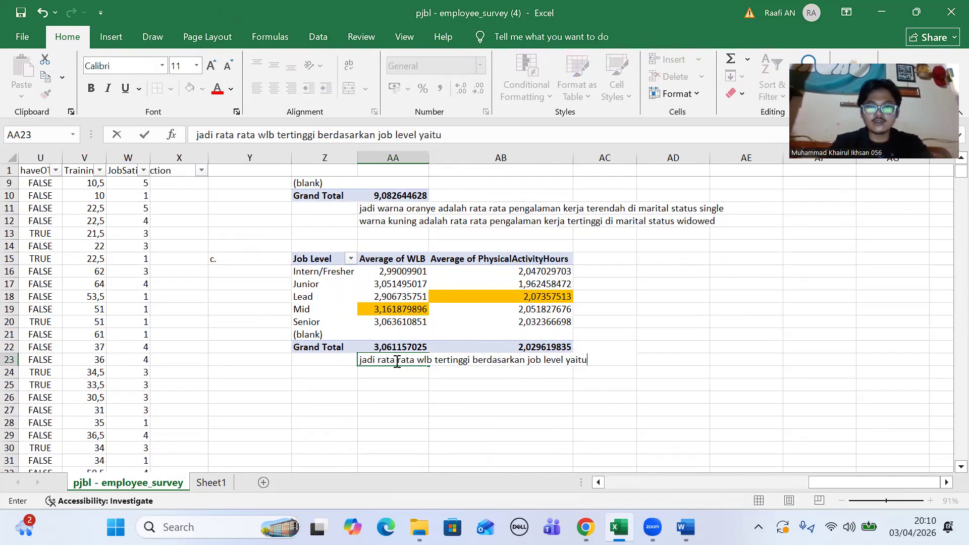
text( berada di MID)
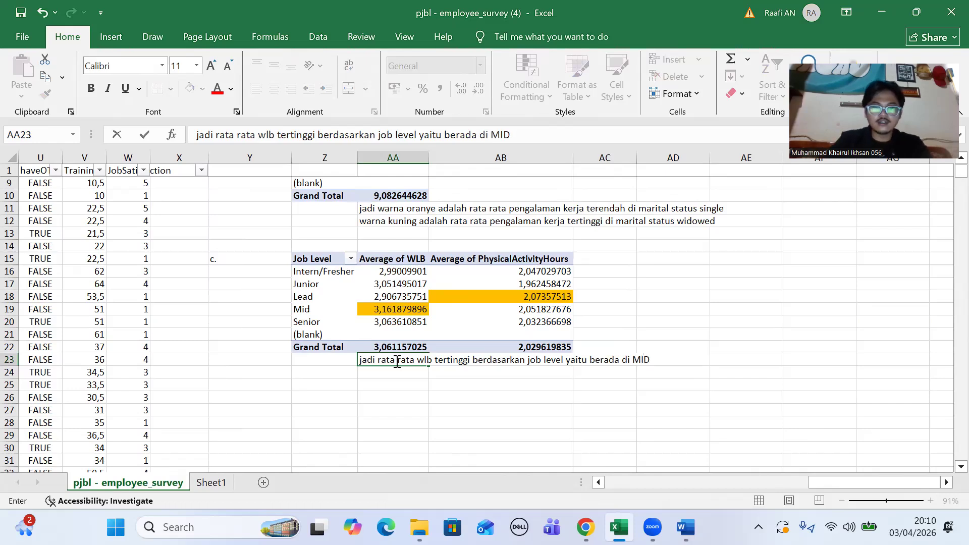
key(Return)
Step: Enter the conclusion "rata rata pah tertinggi berdasarkan job level yaitu berada di LEAD" in cell AA24
text(rata rata p)
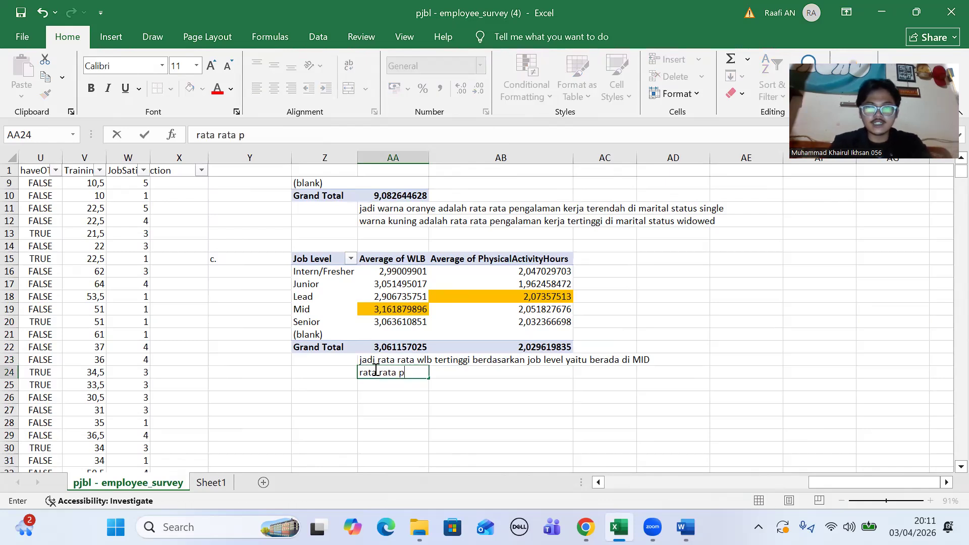
text(ah tertinggi berd)
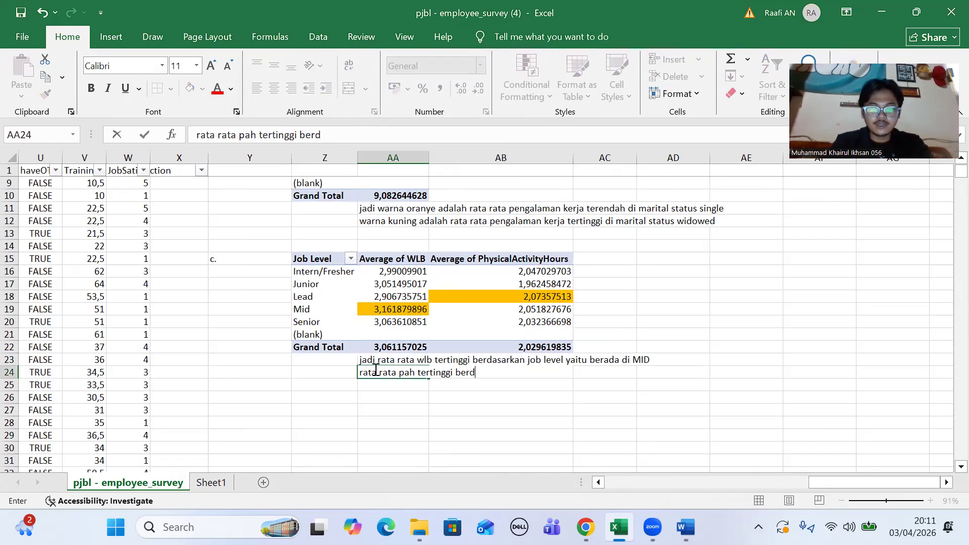
text(asarkan j)
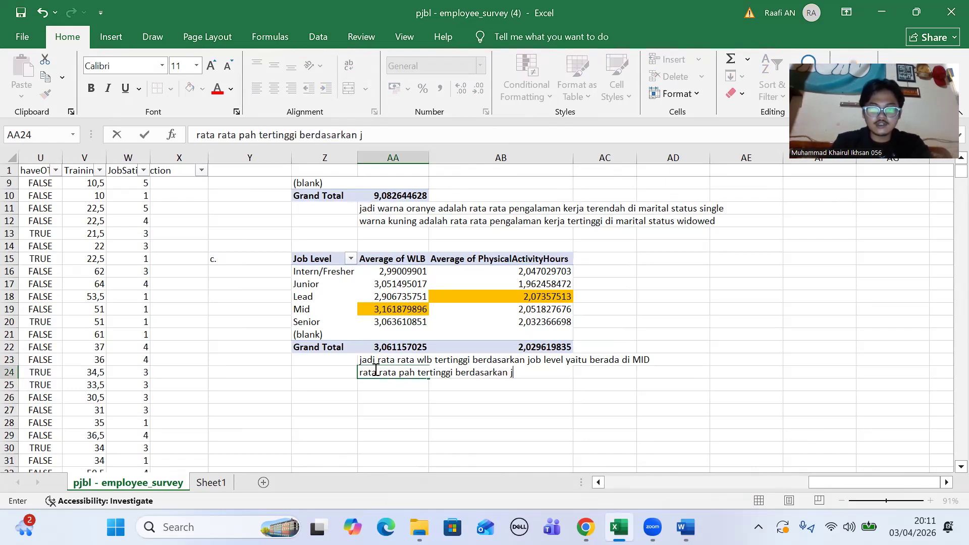
text(ob level yaitu berada)
text( du)
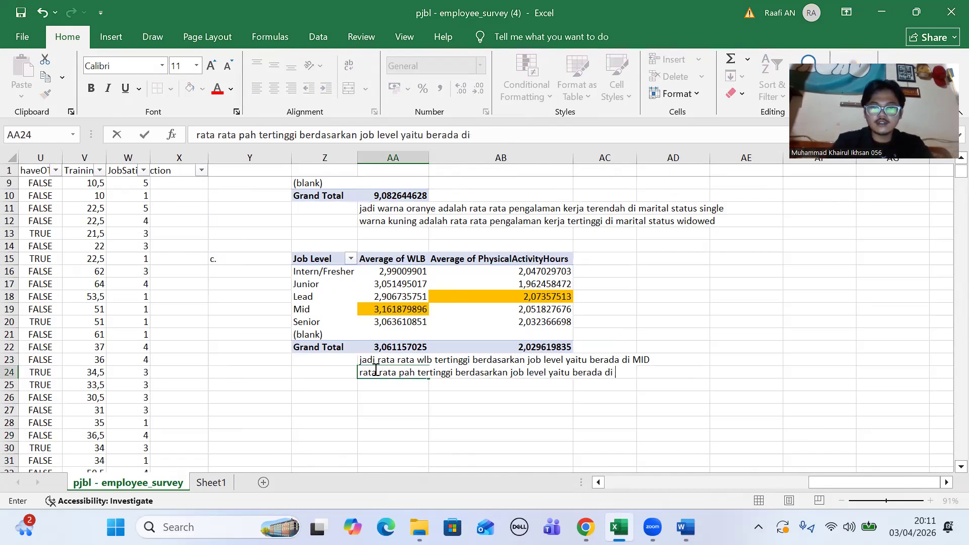
text(AD)
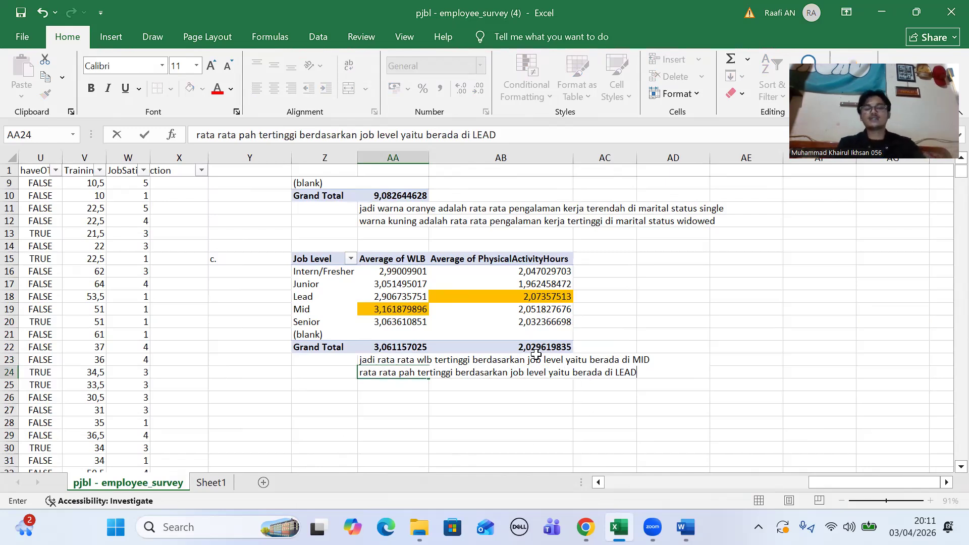
scroll(527, 353, up, 1)
scroll(526, 352, up, 2)
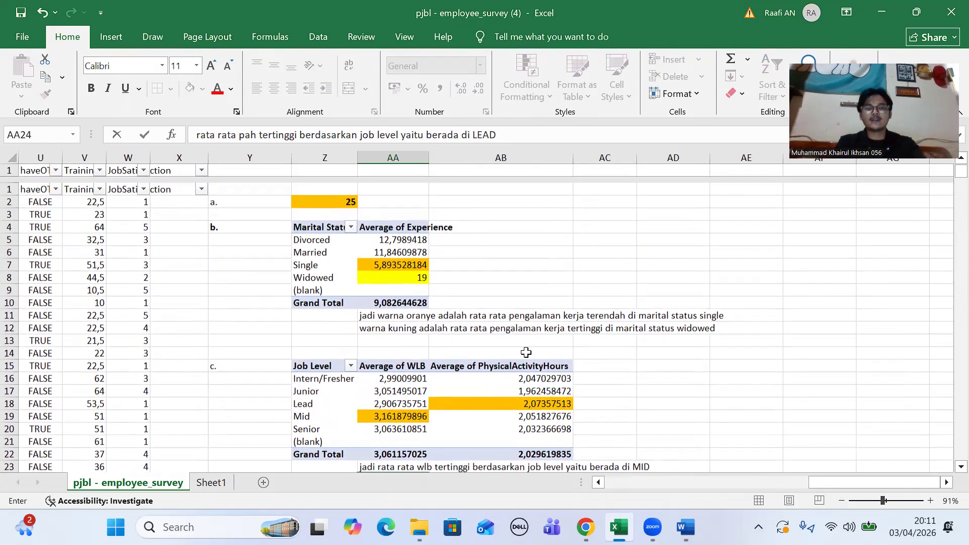
scroll(526, 352, down, 1)
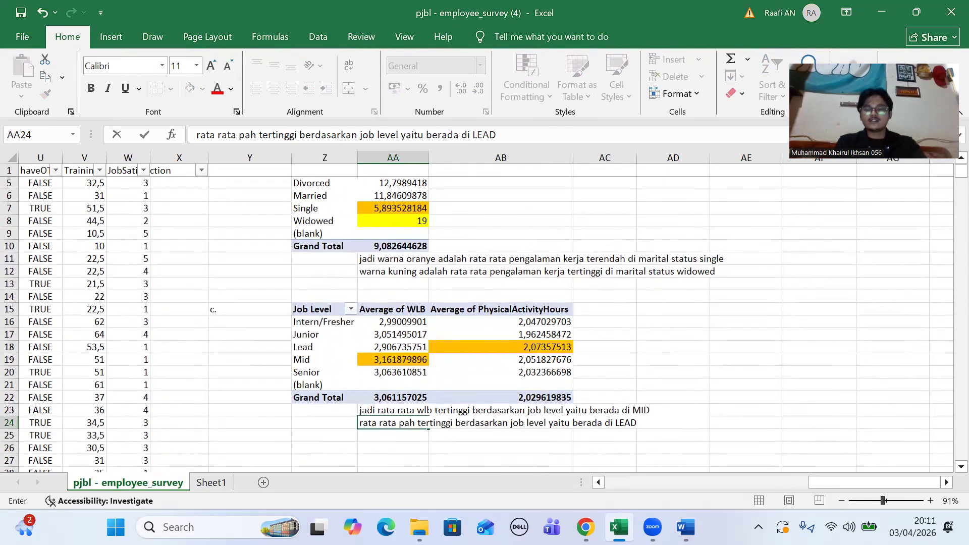
Step: Read question 7d in the Word document, and back in Excel label cell Y28 as "d." below the 7c answer
key(alt+Tab)
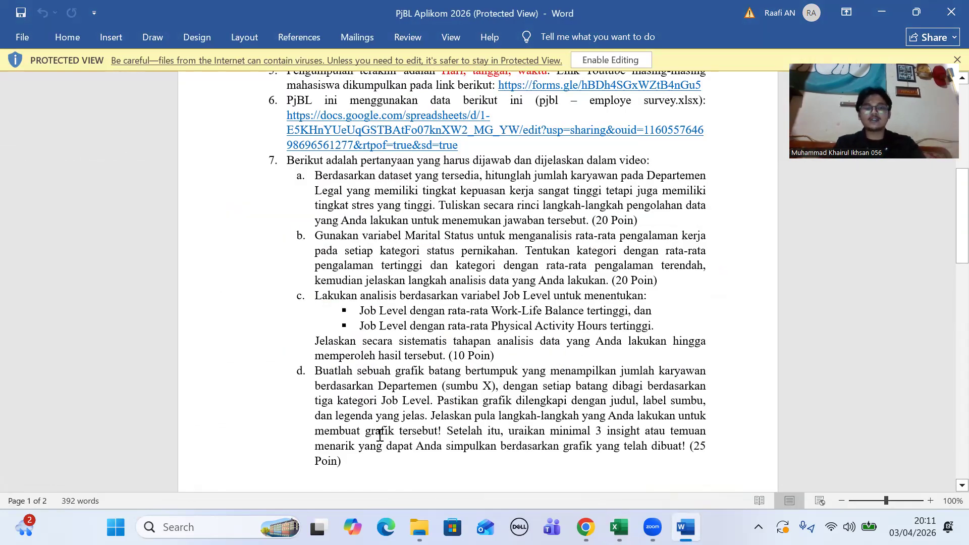
scroll(380, 435, down, 3)
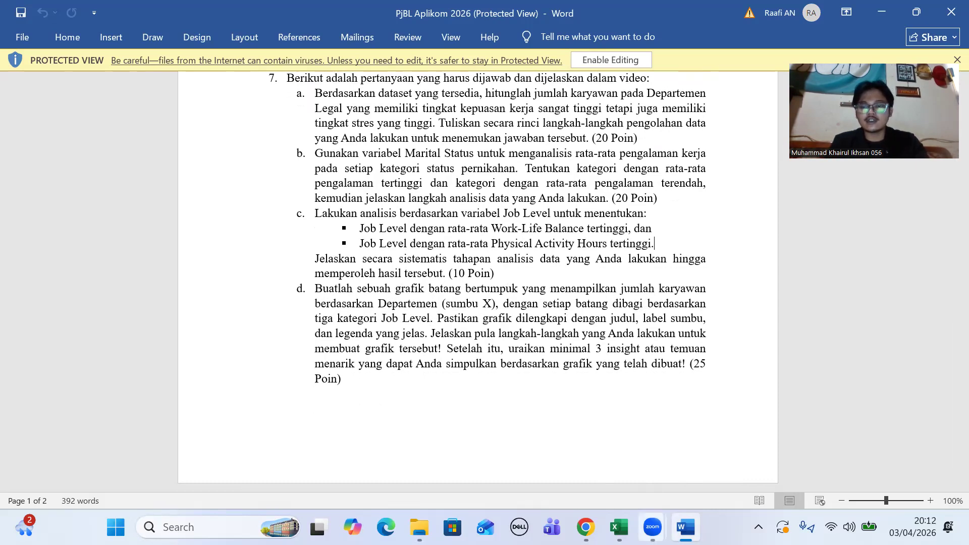
click(618, 527)
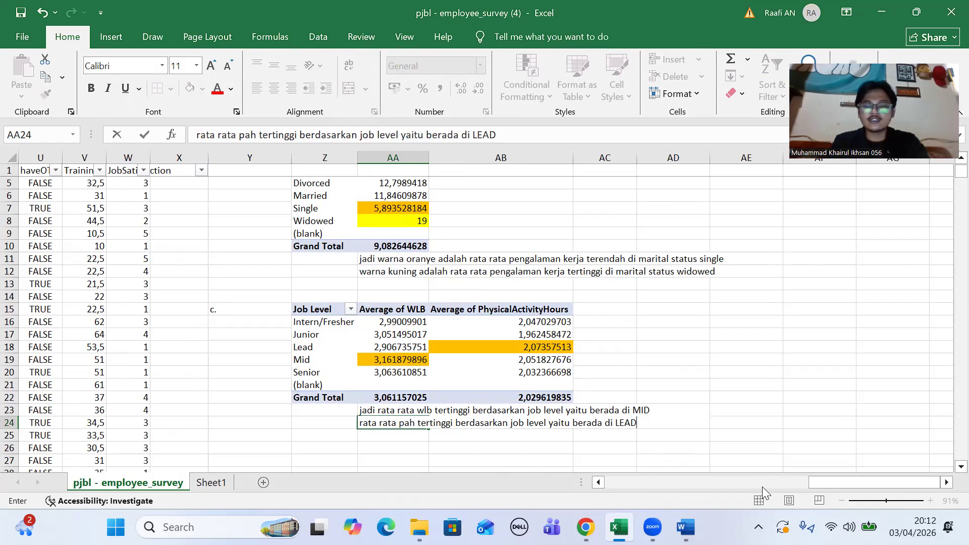
click(685, 527)
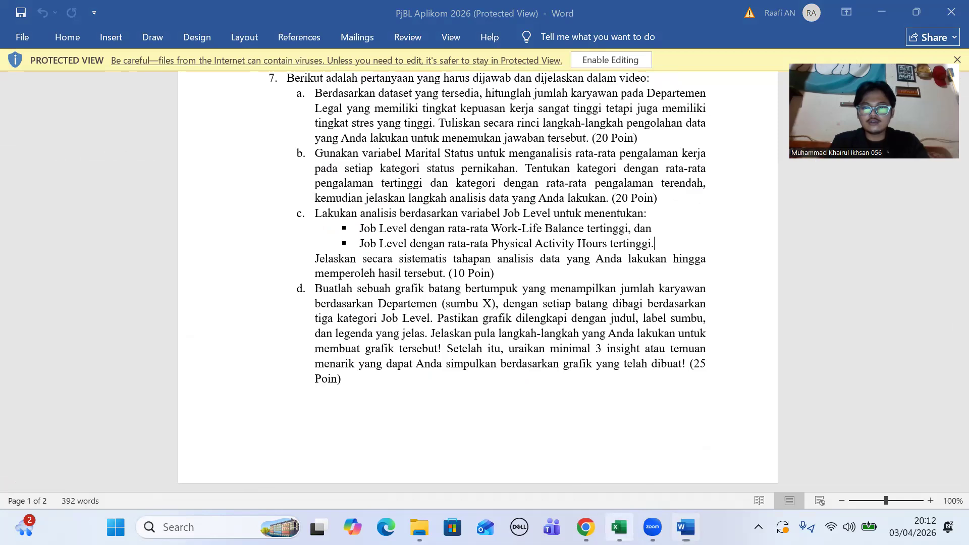
click(619, 527)
scroll(616, 328, down, 3)
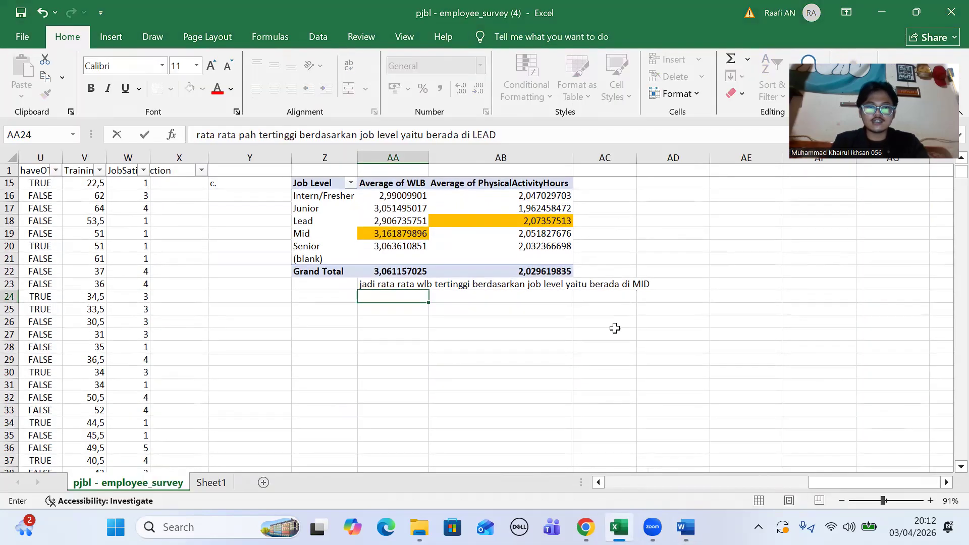
click(248, 336)
click(239, 345)
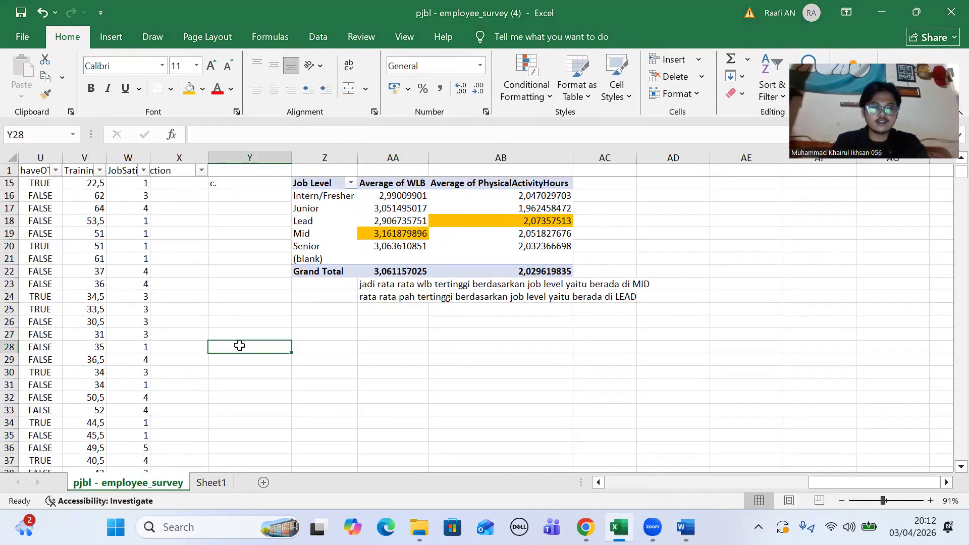
text(d)
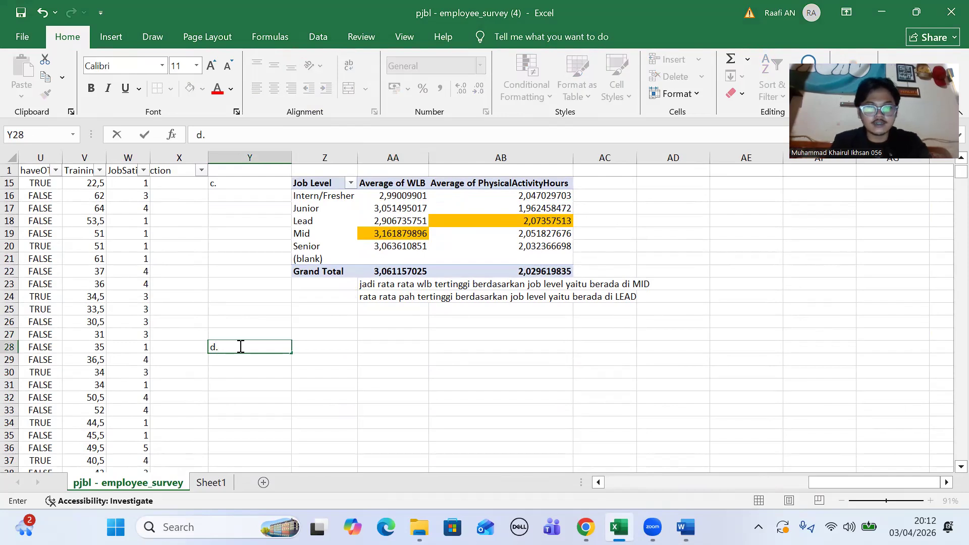
text(.)
Step: Insert a PivotTable from columns A:W of the pjbl - employee_survey sheet, placed at cell Z28 of the existing worksheet
click(306, 349)
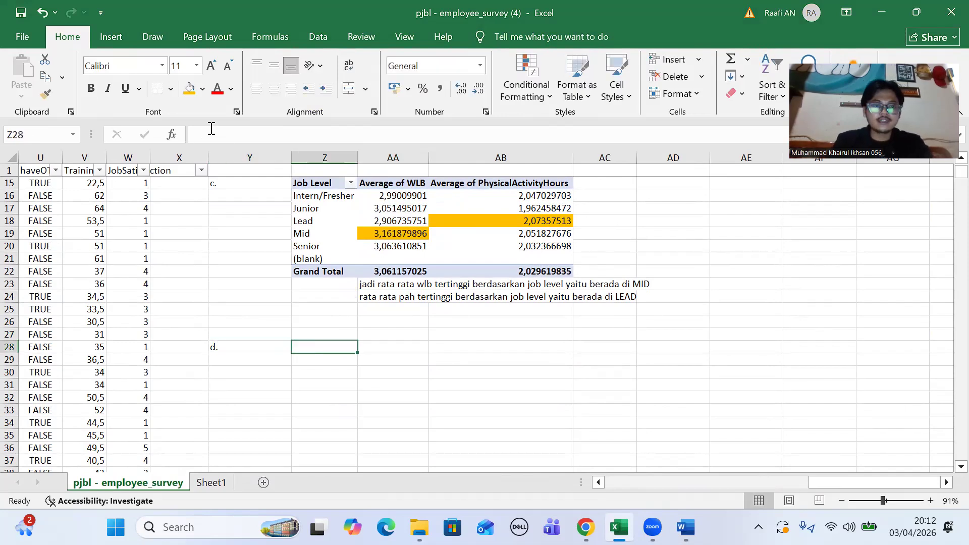
click(123, 37)
click(40, 93)
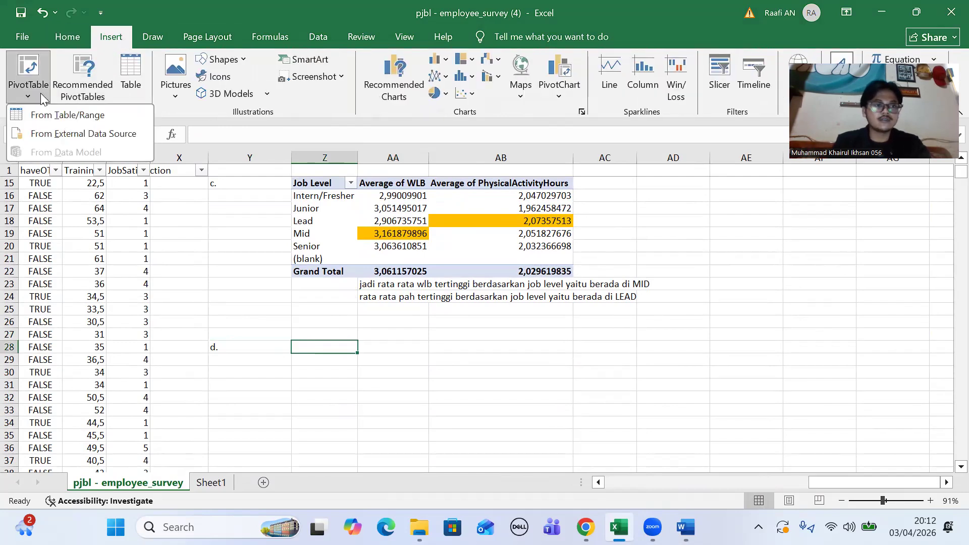
click(61, 117)
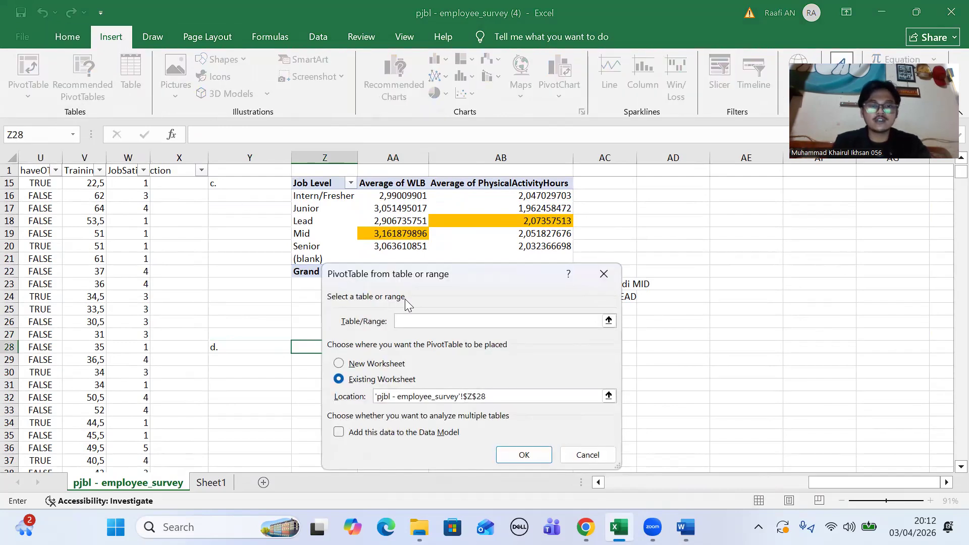
scroll(84, 167, left, 10)
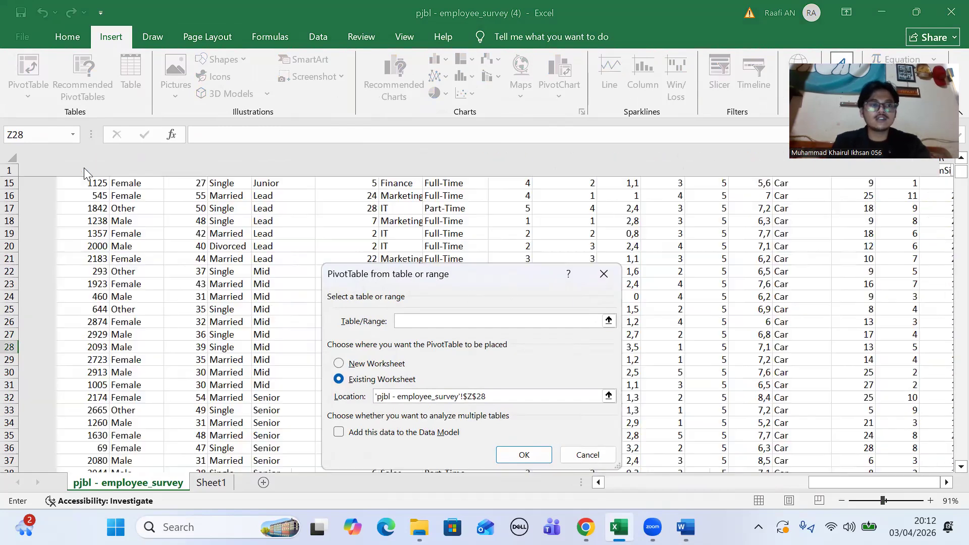
drag(40, 157, 508, 189)
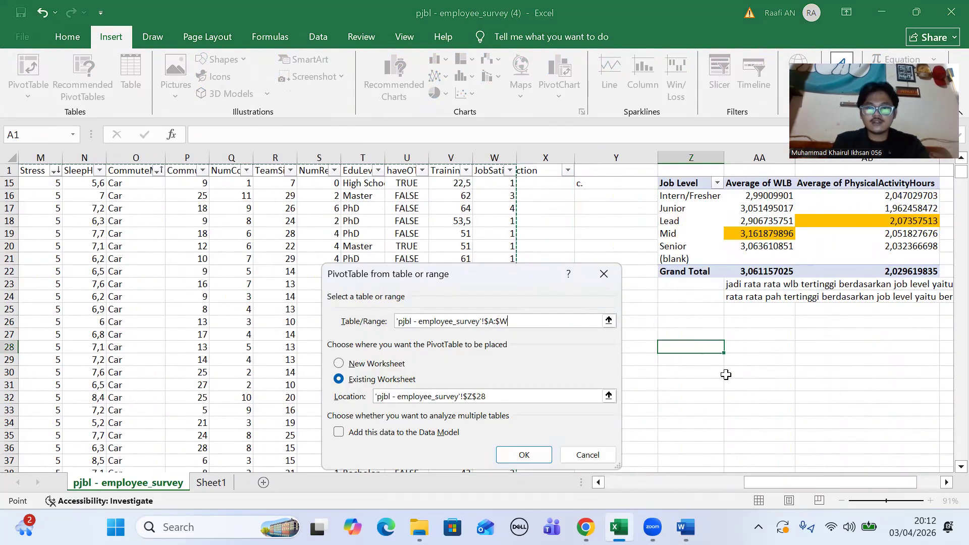
click(524, 455)
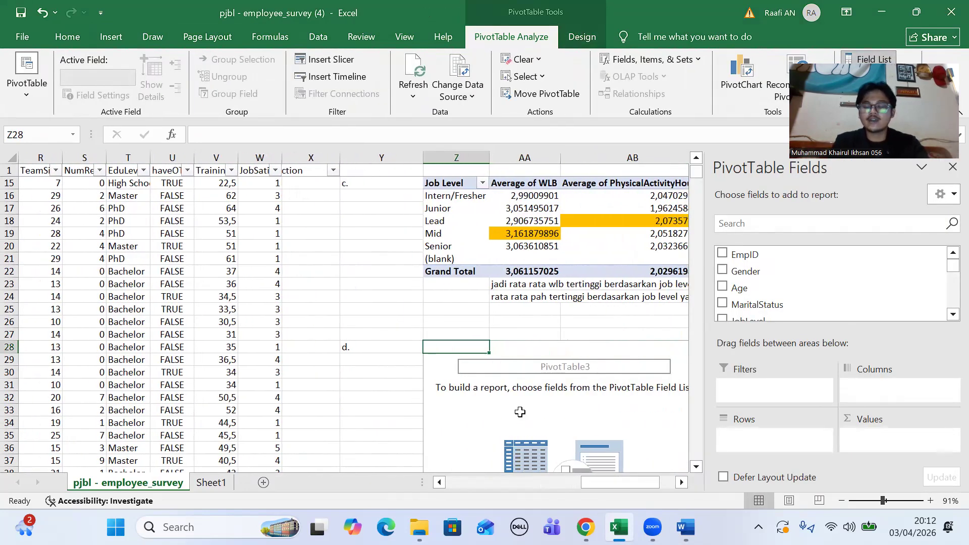
scroll(520, 412, right, 1)
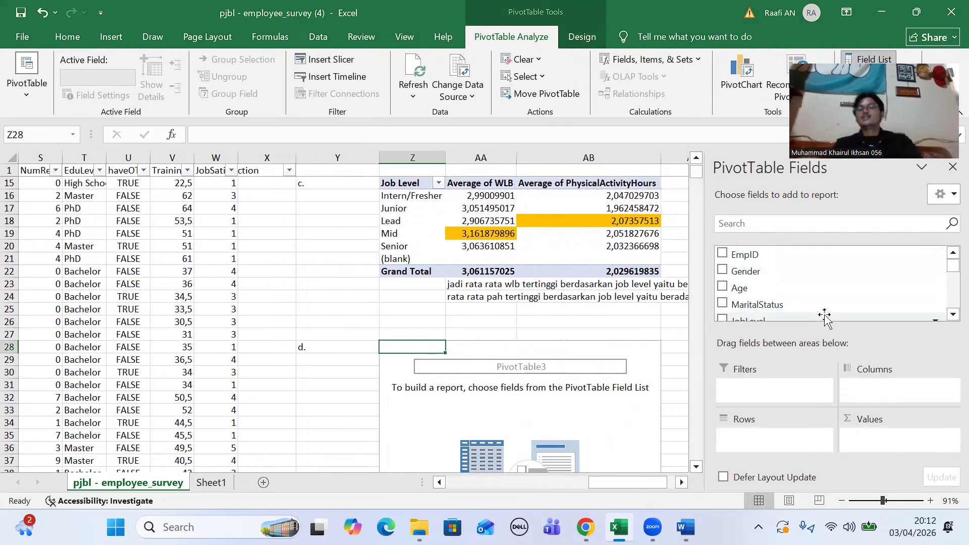
click(949, 315)
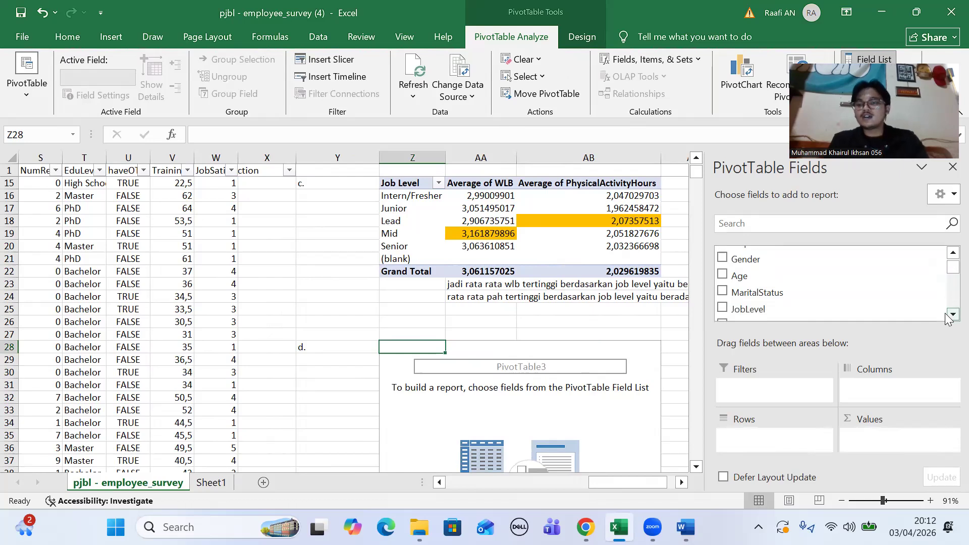
scroll(947, 318, up, 1)
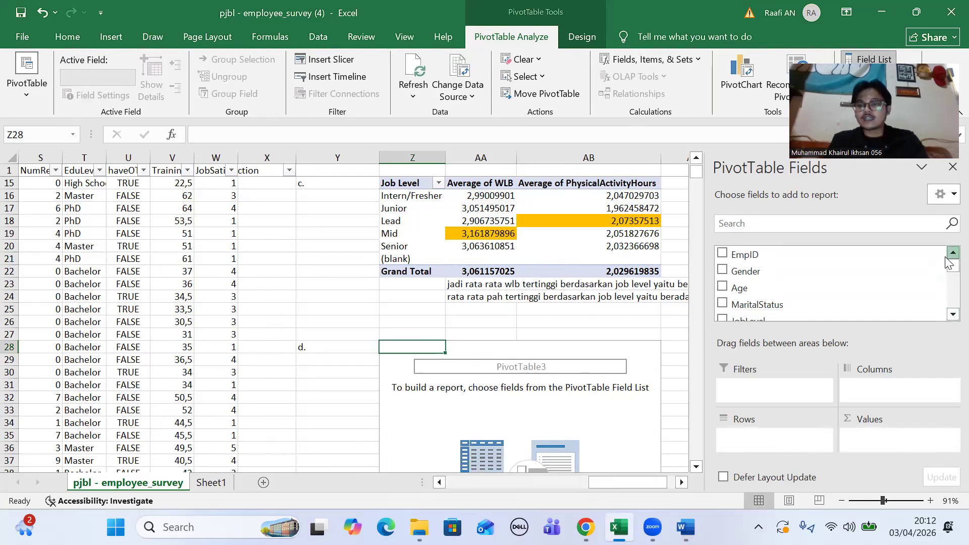
Step: Add the Dept field to the rows of the new PivotTable at Z28
click(948, 317)
click(948, 316)
click(948, 316)
click(947, 316)
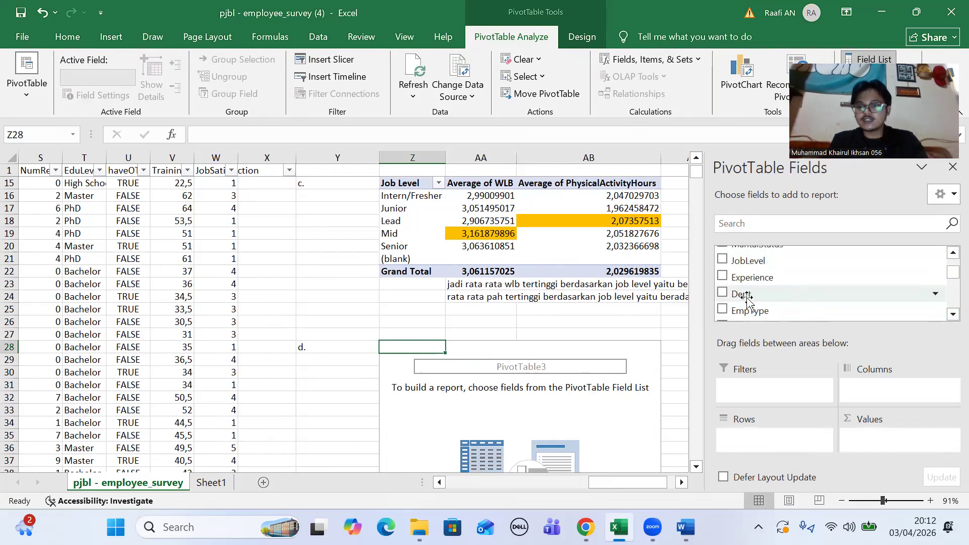
click(723, 294)
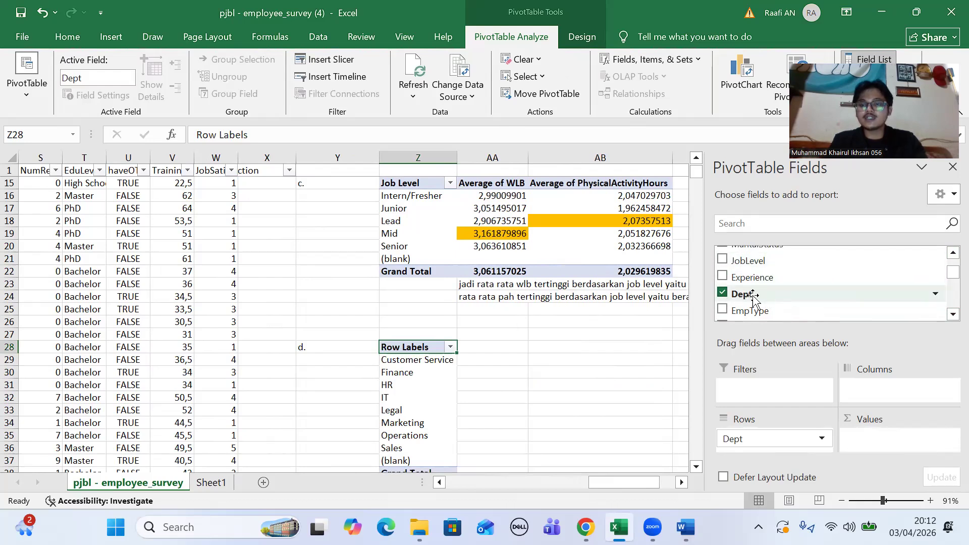
Step: Add the JobLevel field to the PivotTable and move it from the rows to the report filters
click(947, 255)
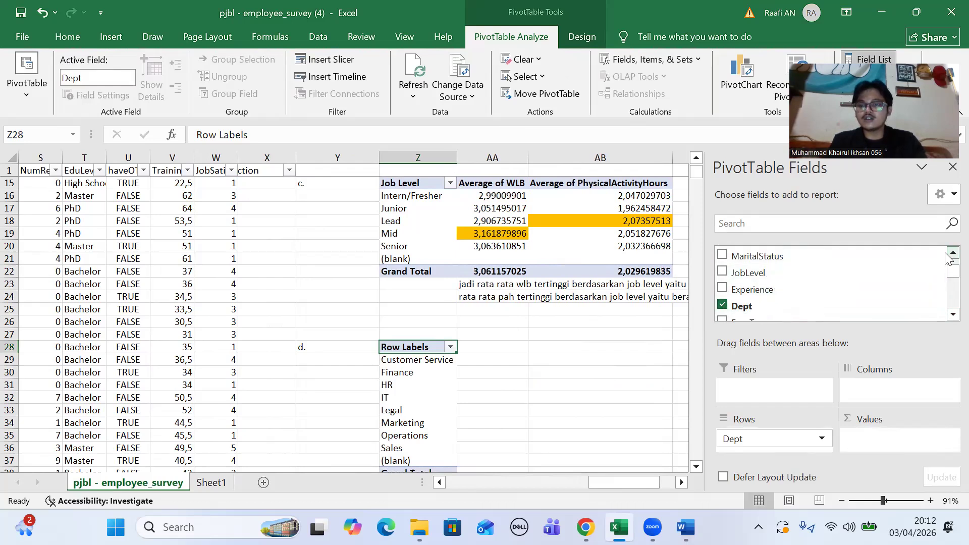
click(723, 272)
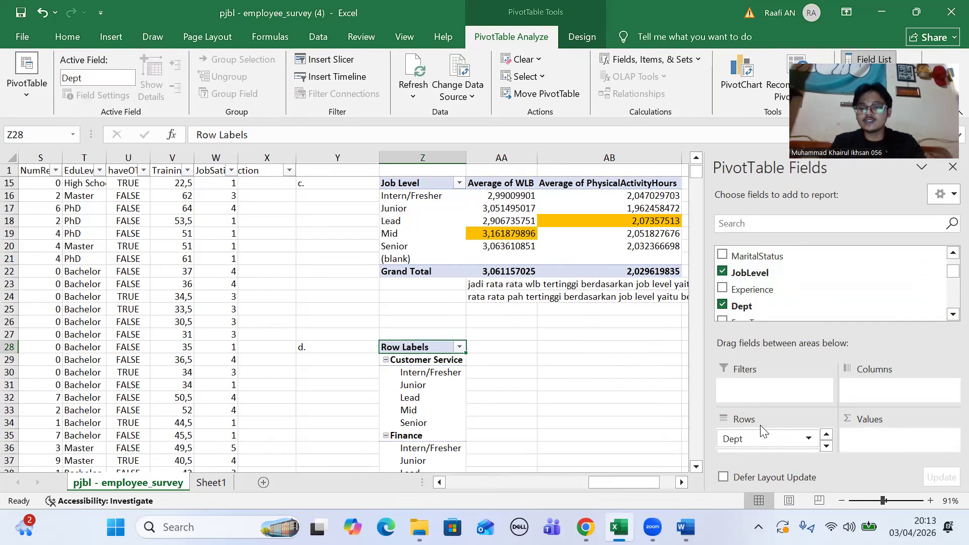
scroll(768, 437, down, 1)
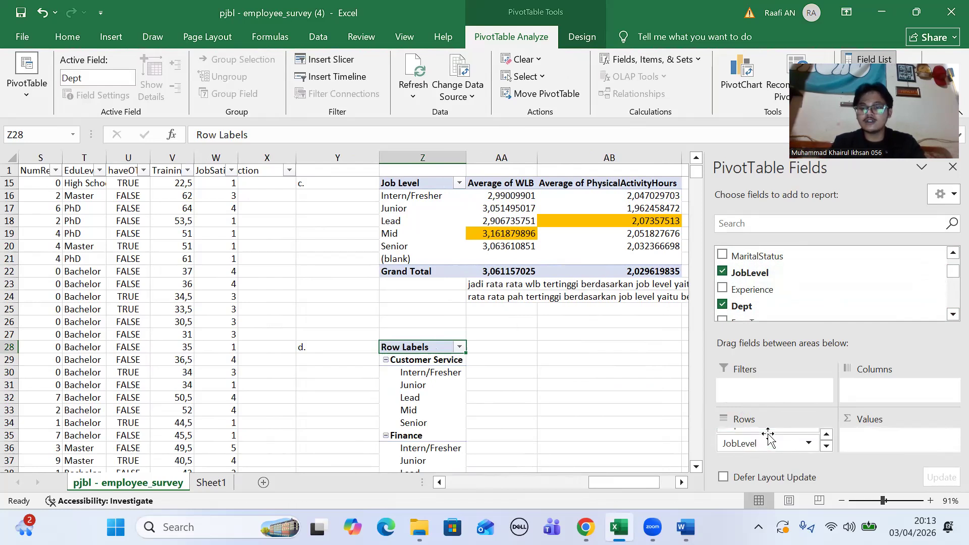
drag(768, 439, 789, 391)
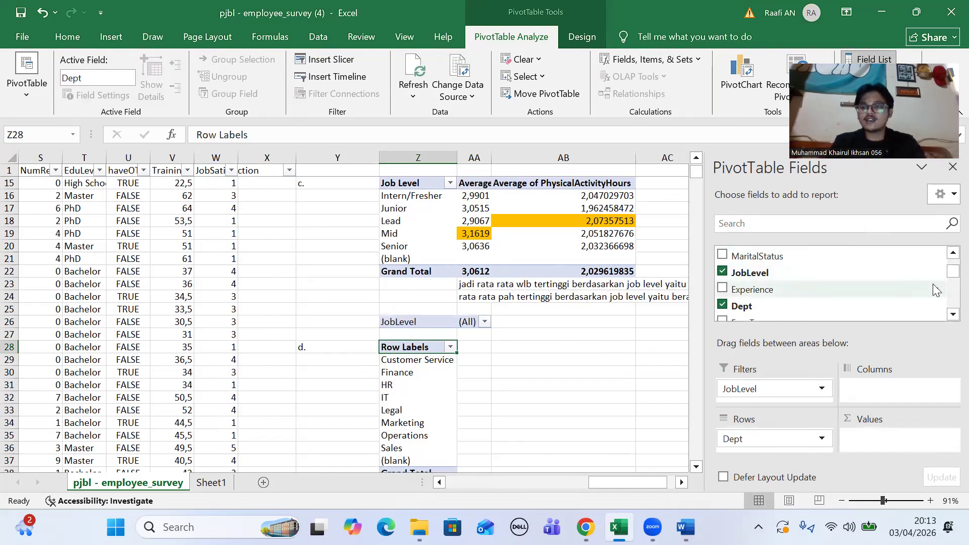
Step: Add the EmpID field to the PivotTable's values
click(948, 313)
click(949, 313)
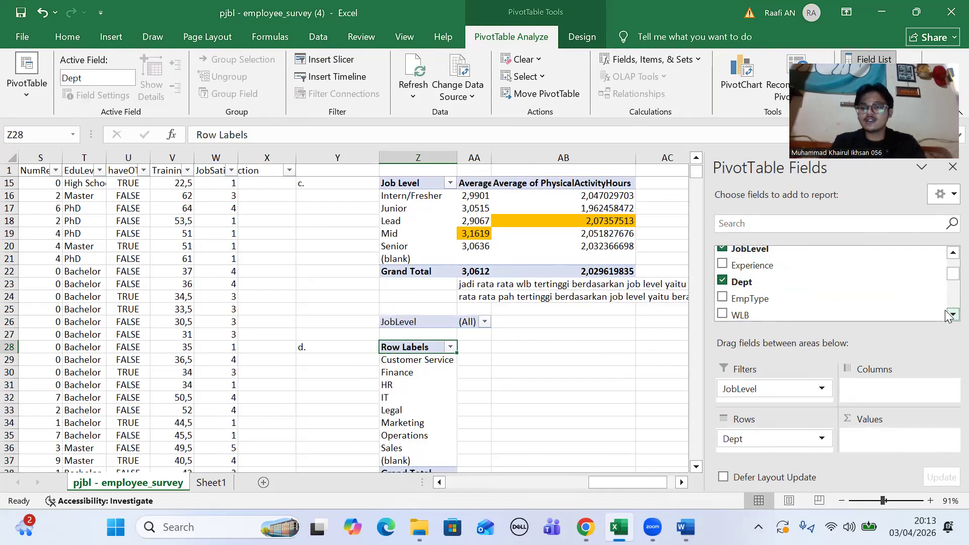
click(948, 283)
click(948, 270)
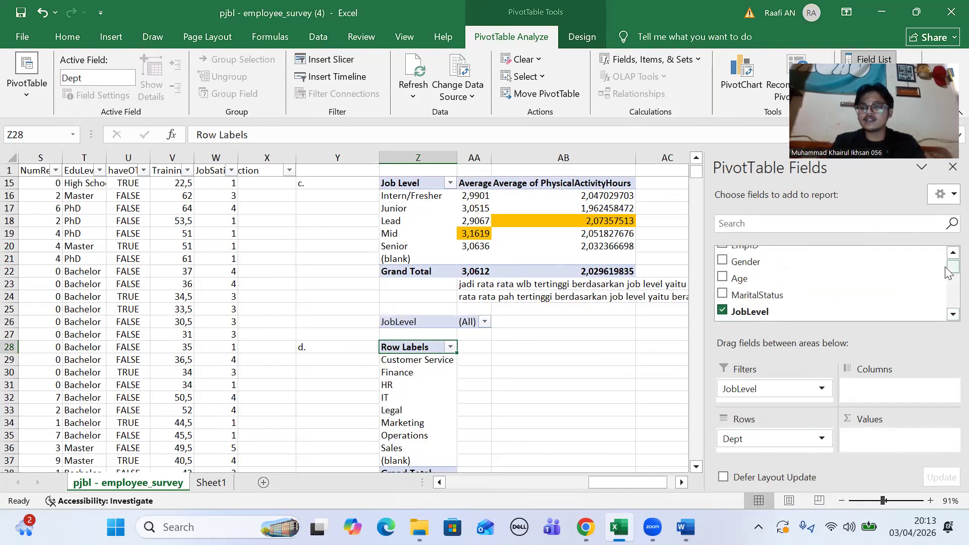
drag(950, 269, 951, 261)
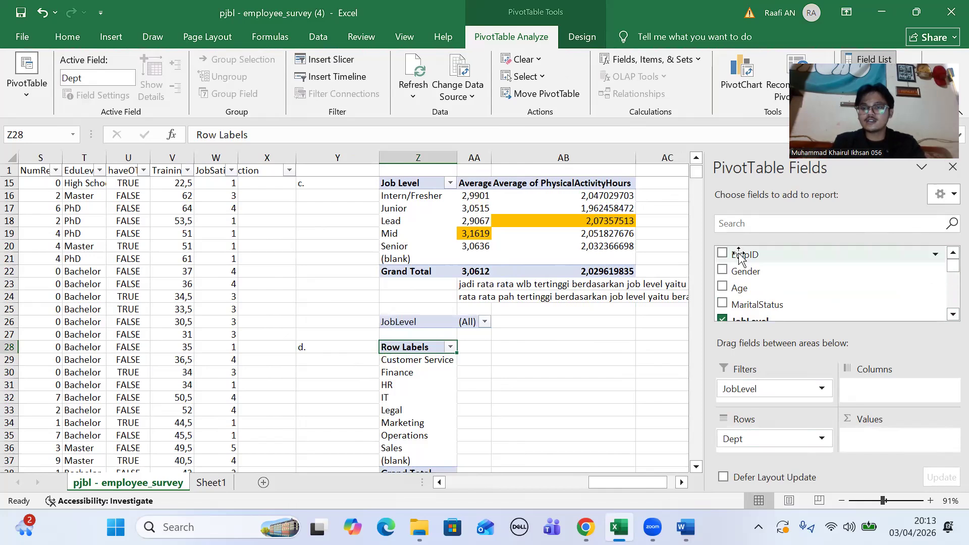
click(723, 255)
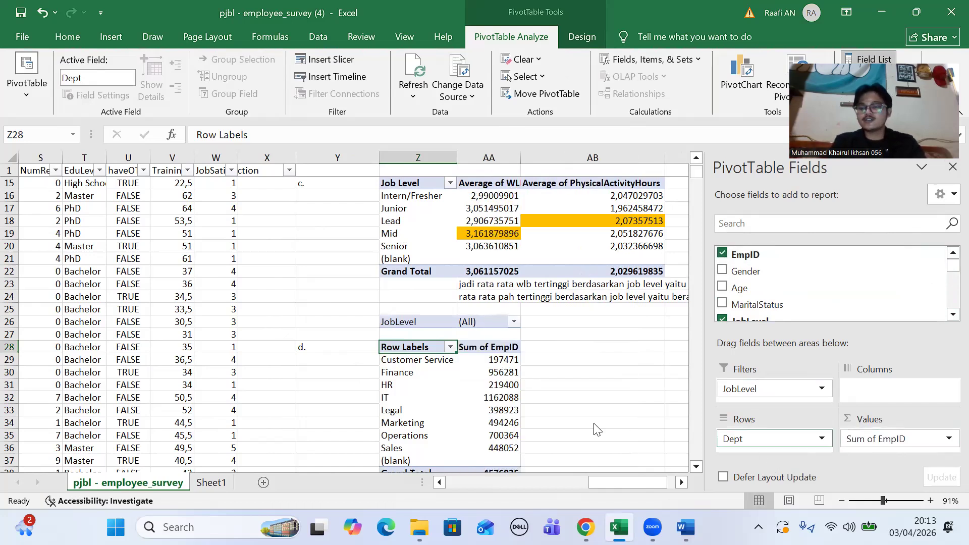
Step: Summarize the EmpID value field by Count, and close the PivotTable field list
click(949, 438)
click(918, 417)
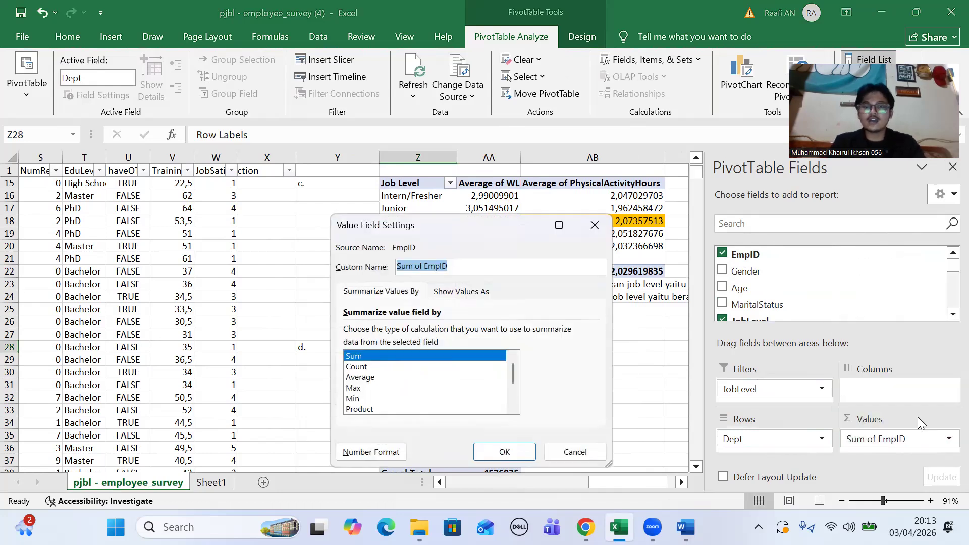
click(439, 367)
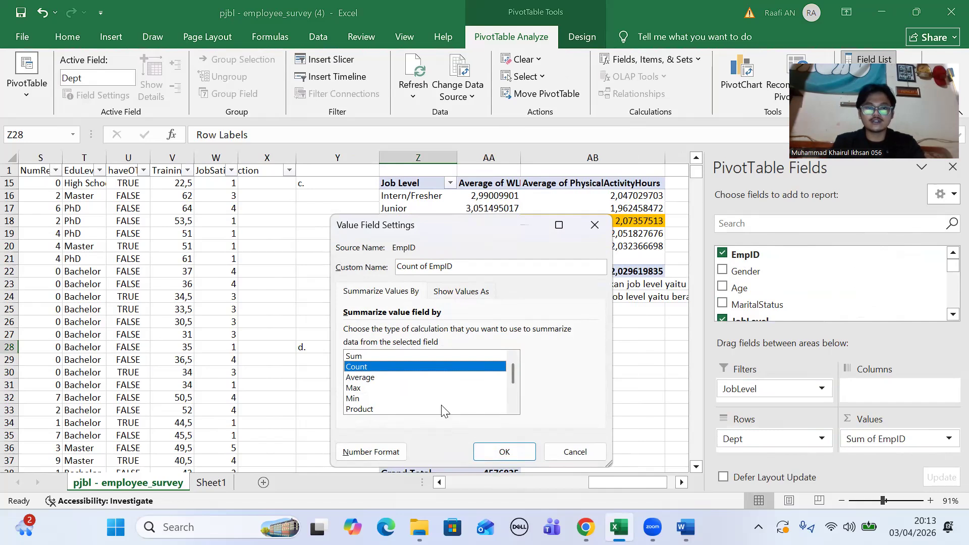
click(503, 450)
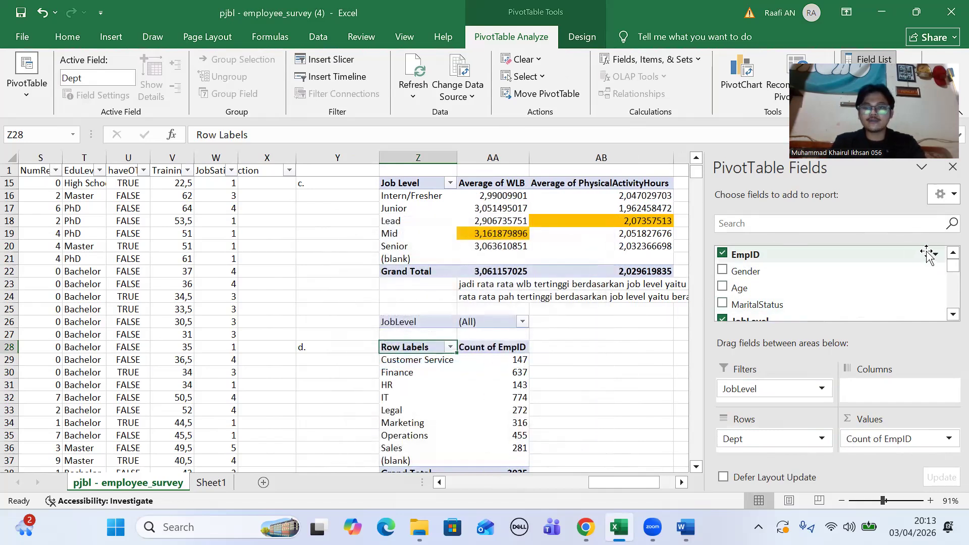
click(946, 172)
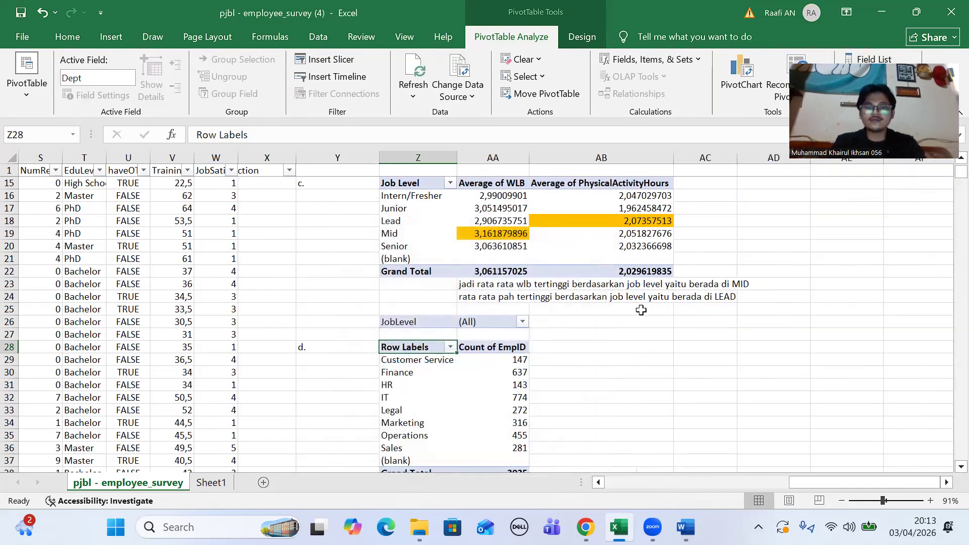
Step: Filter the PivotTable's JobLevel by multiple items, keeping only Intern/Fresher, Mid and Senior selected
scroll(530, 371, down, 2)
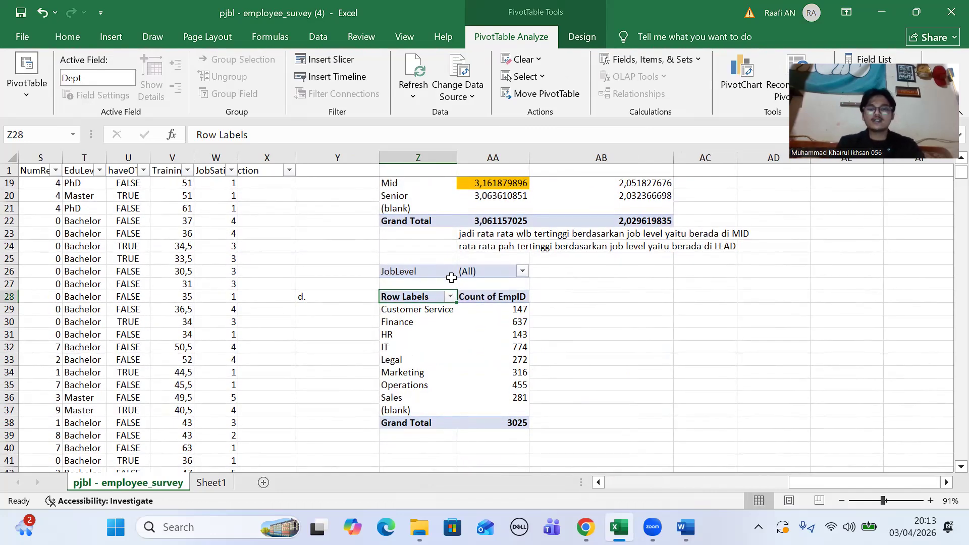
click(521, 272)
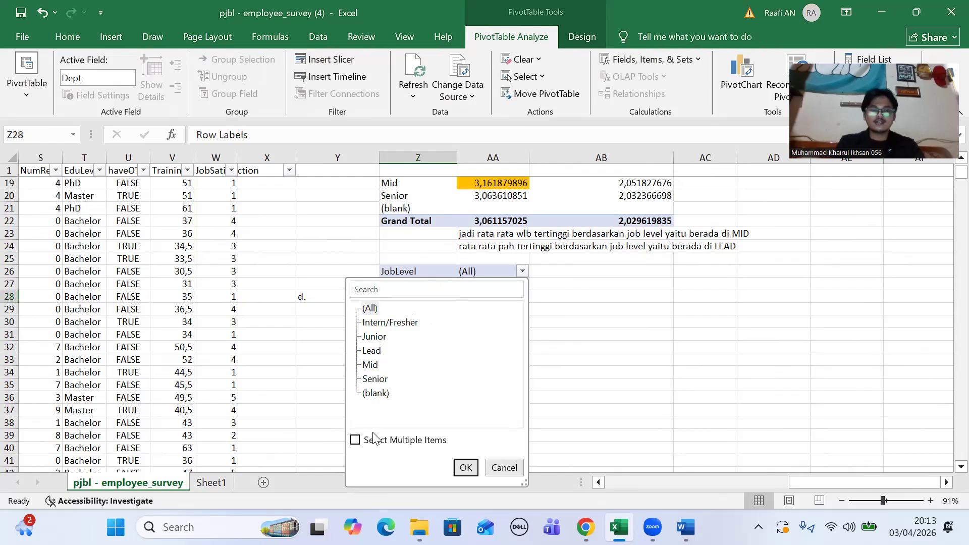
click(355, 440)
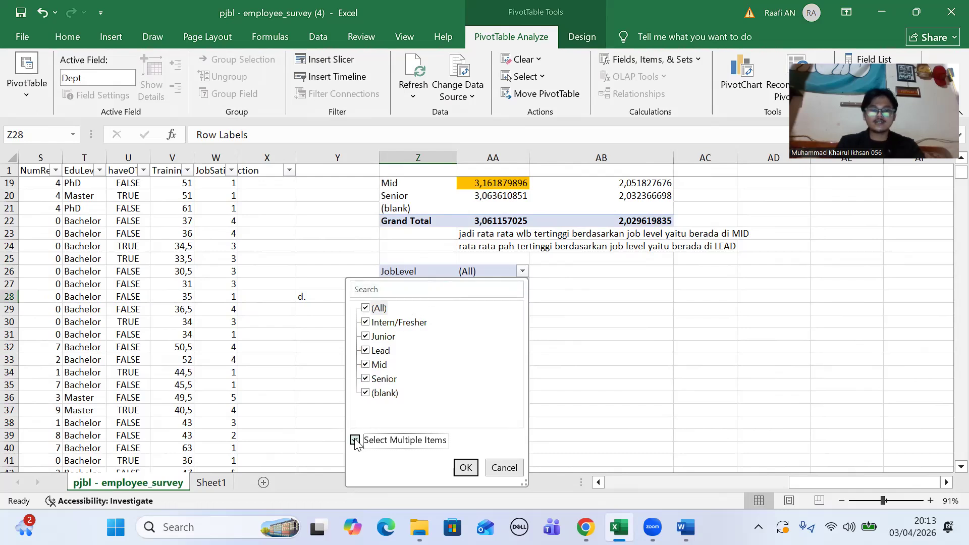
click(366, 309)
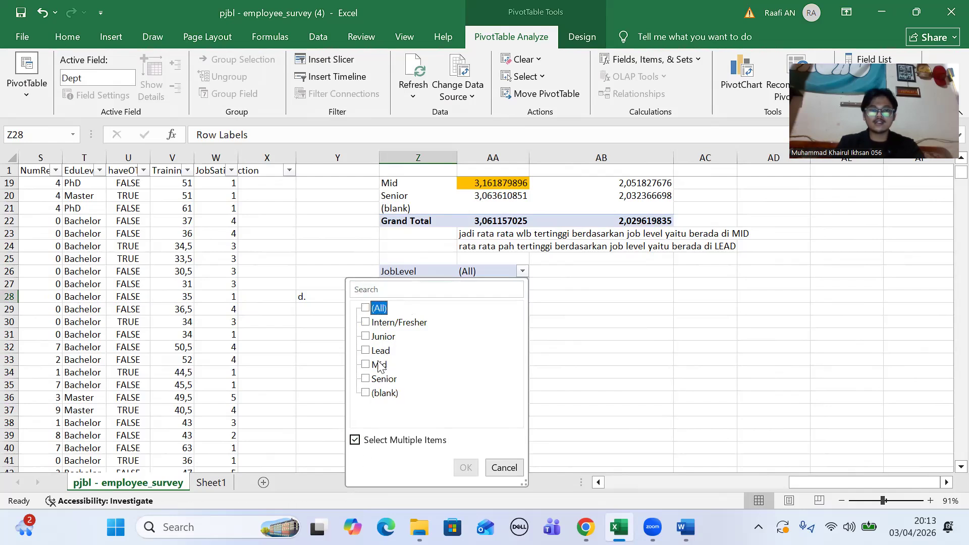
click(367, 379)
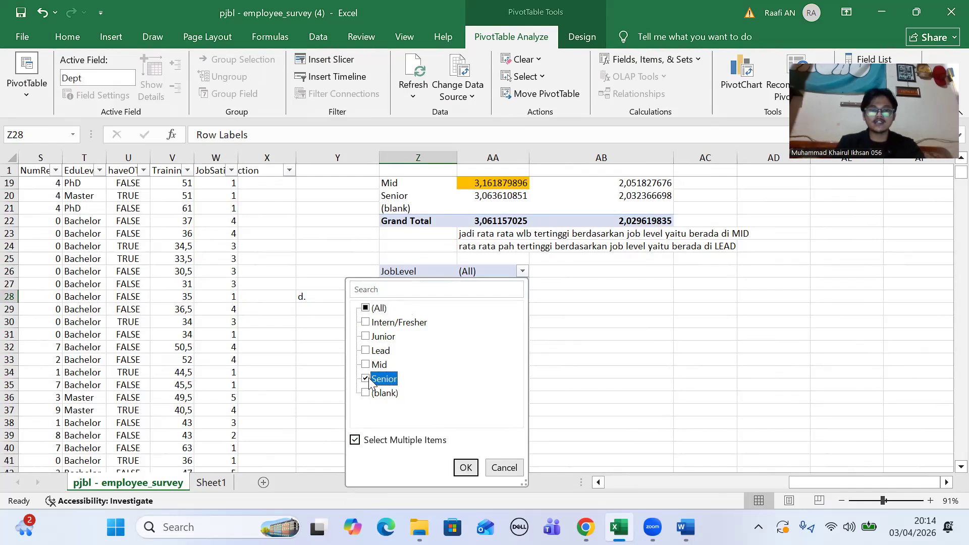
click(365, 369)
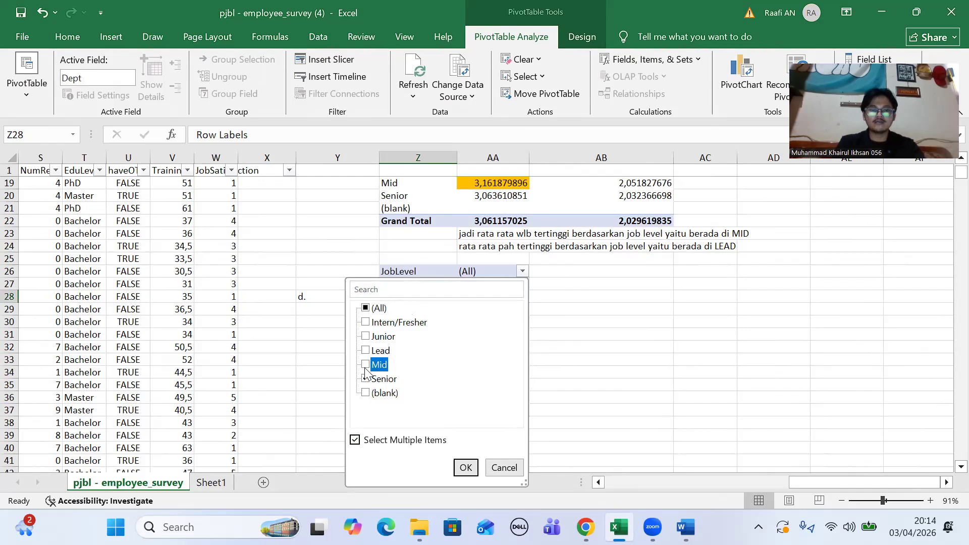
click(368, 325)
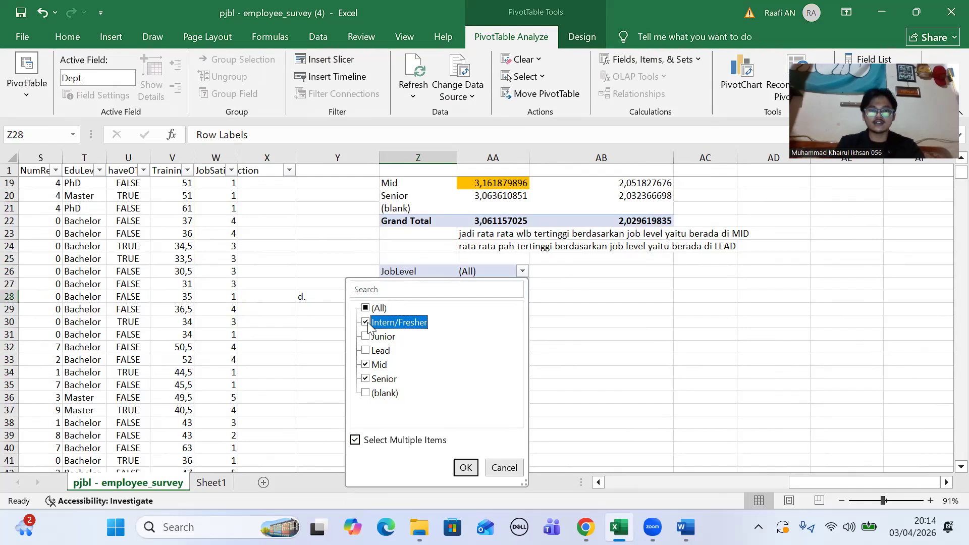
click(467, 473)
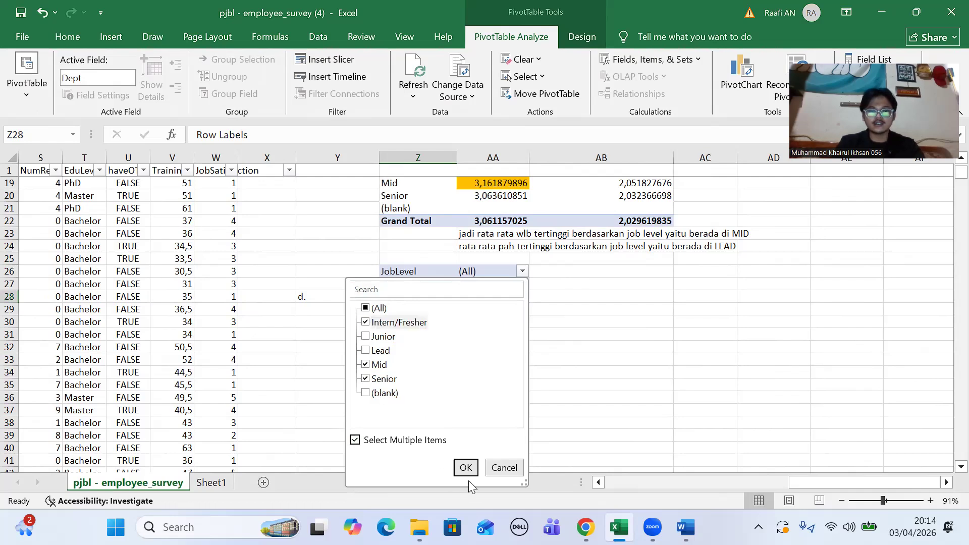
Step: Apply the JobLevel filter for Intern/Fresher, Mid and Senior, and insert a 2-D stacked column chart from the department pivot table
click(466, 470)
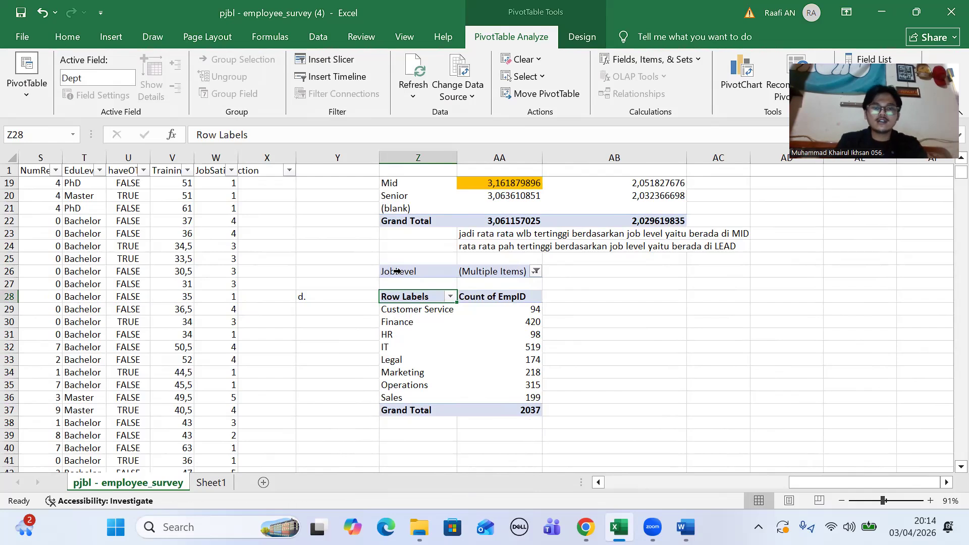
drag(394, 271, 531, 415)
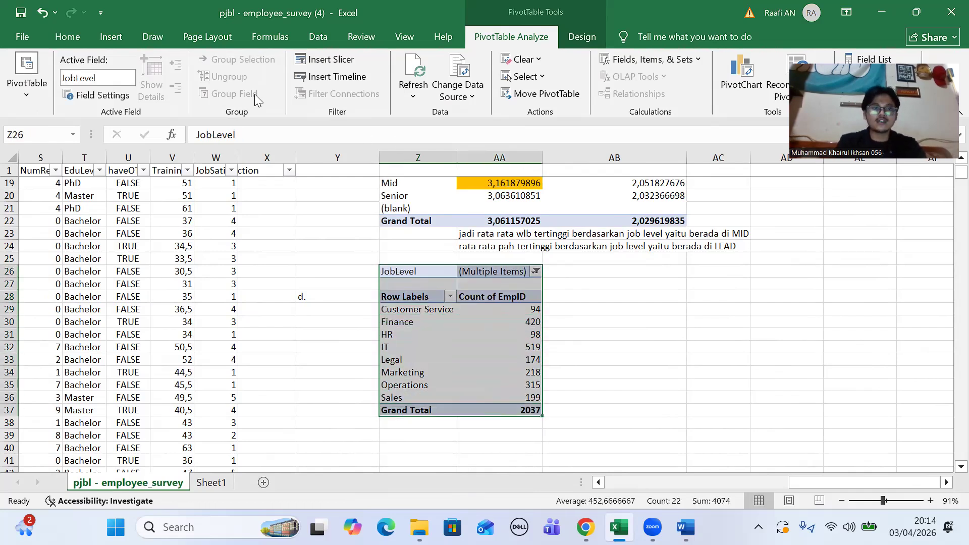
click(78, 34)
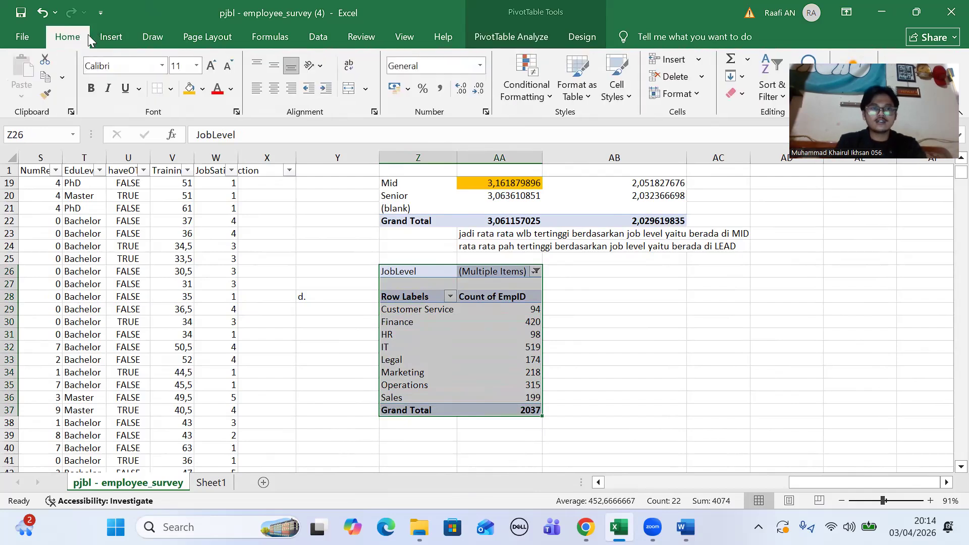
click(106, 43)
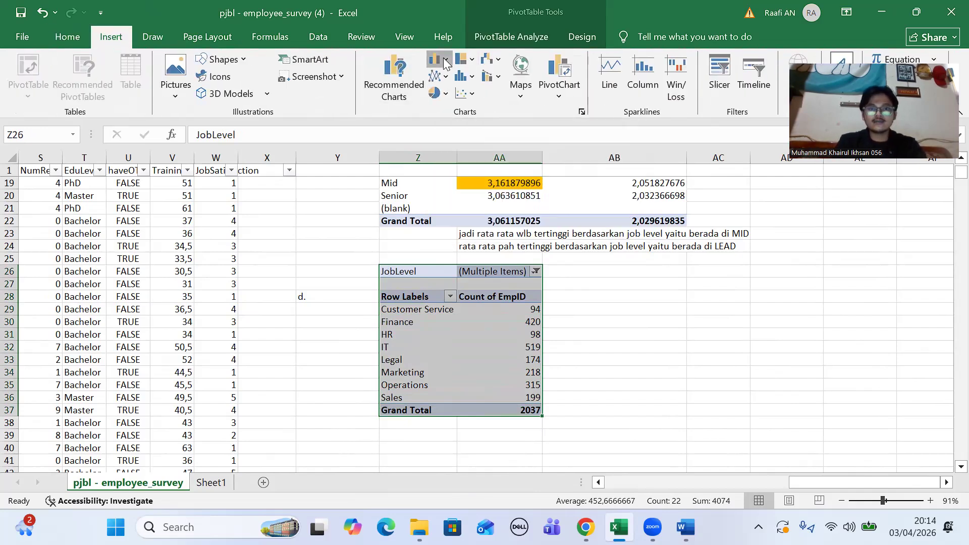
click(445, 62)
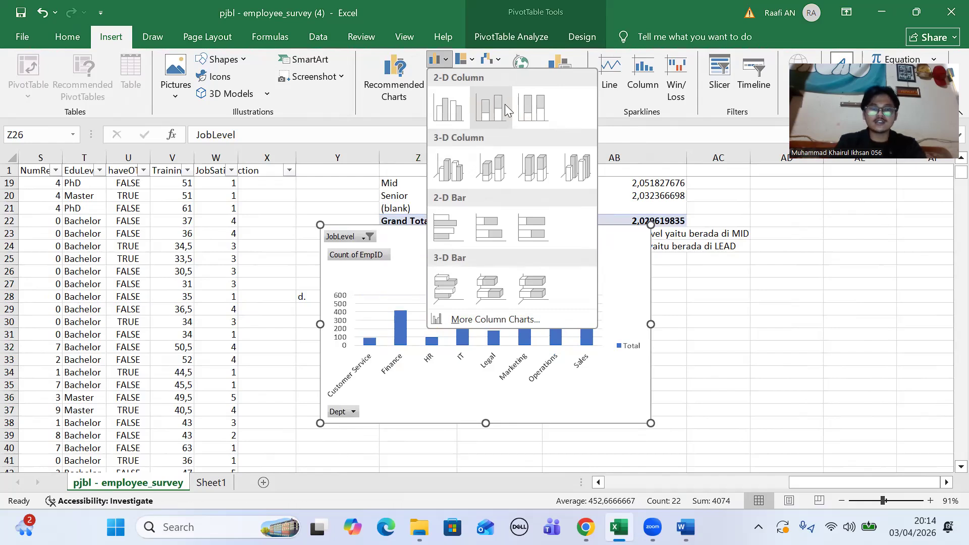
click(492, 112)
Step: Place the chart beside the department pivot table, starting just past the Count of EmpID column
drag(501, 276, 717, 294)
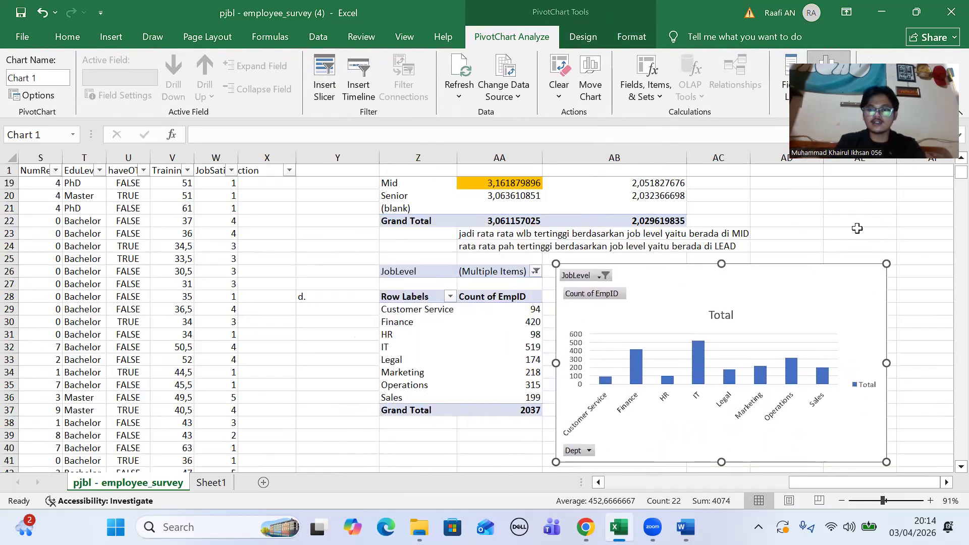
scroll(857, 228, right, 2)
scroll(852, 229, down, 2)
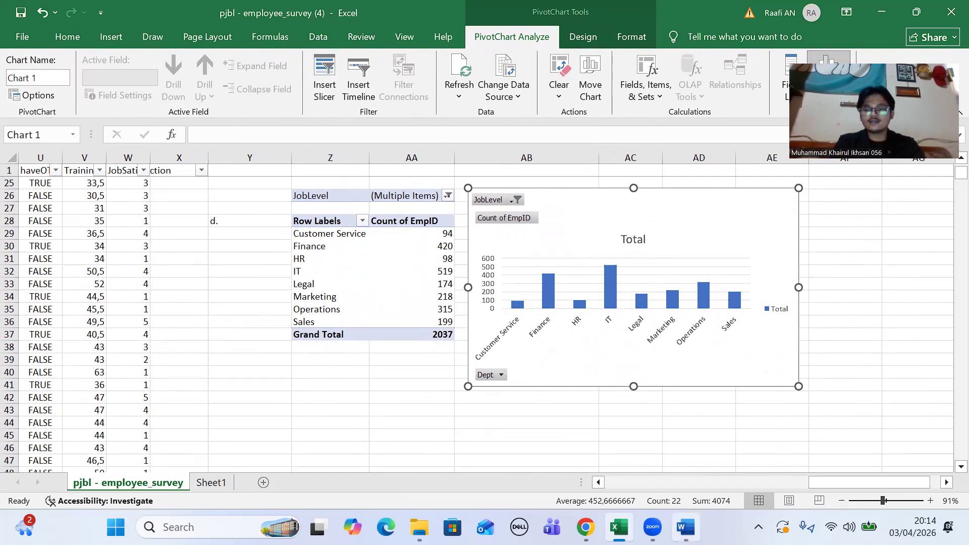
Step: Switch to the Word assignment to read the chart requirements in question d, and return to the Excel workbook
click(685, 527)
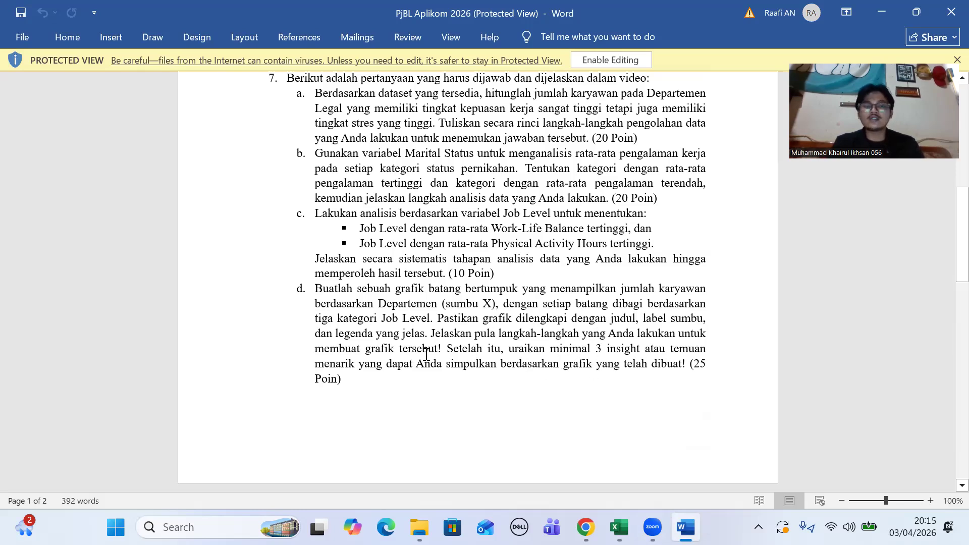
mouse_move(618, 527)
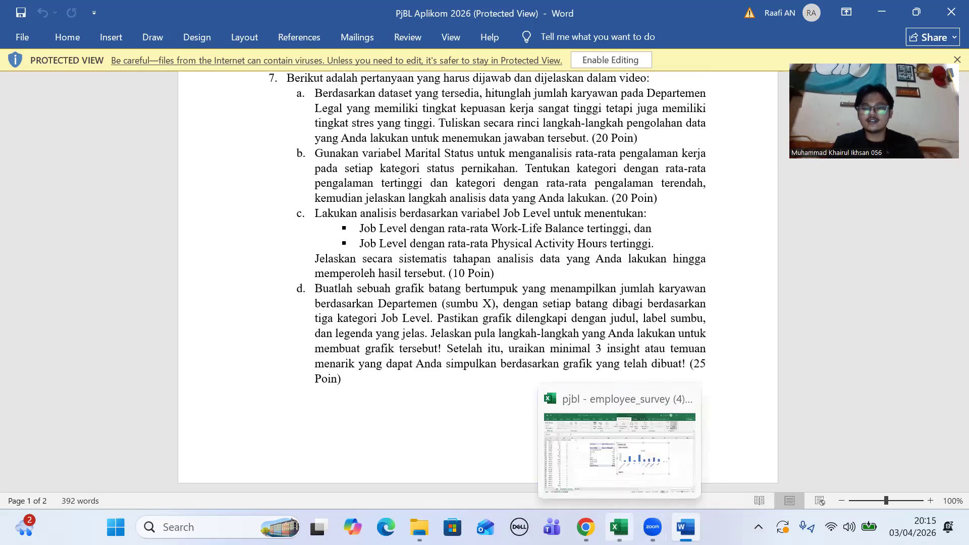
click(683, 465)
scroll(659, 275, right, 3)
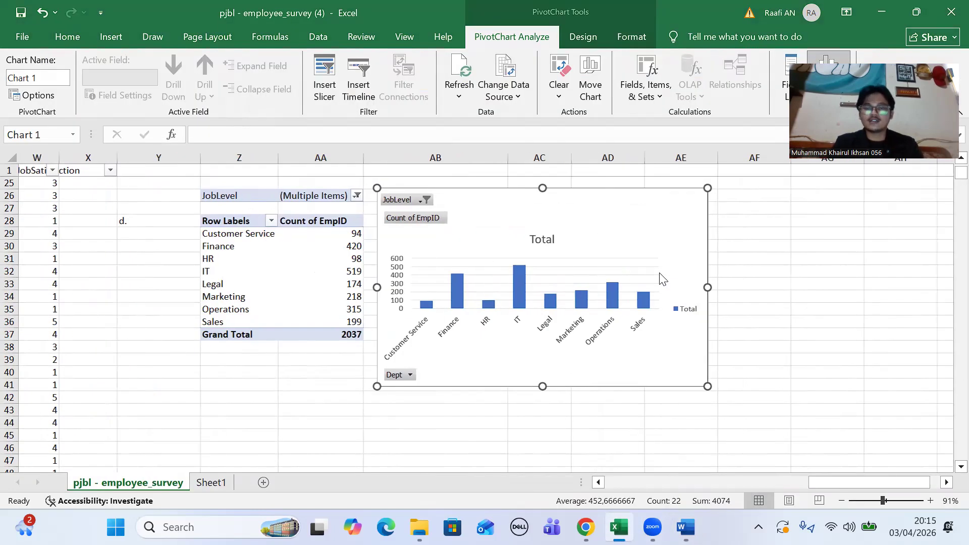
Step: Shift the chart slightly down and away from the pivot table so its upper edge lies around row 28
click(705, 223)
click(601, 233)
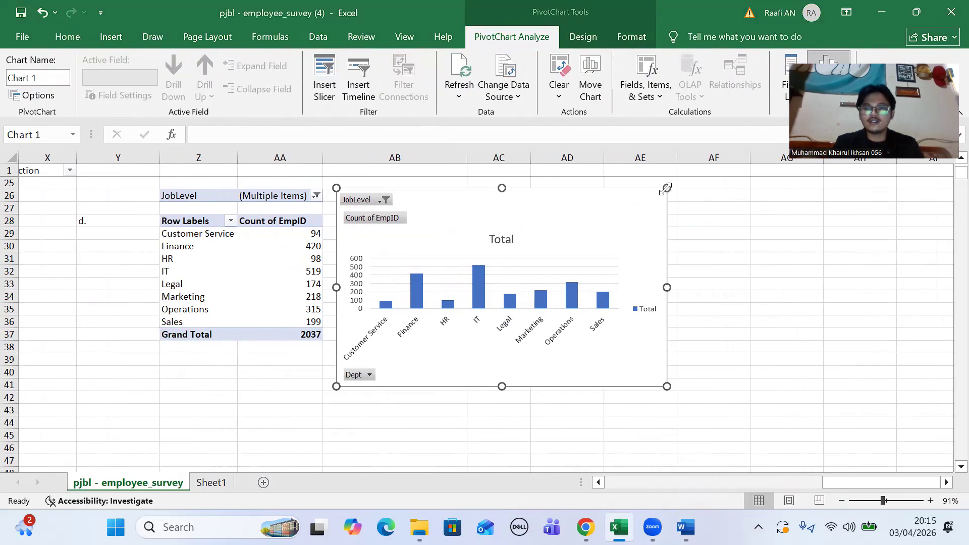
drag(632, 207, 654, 238)
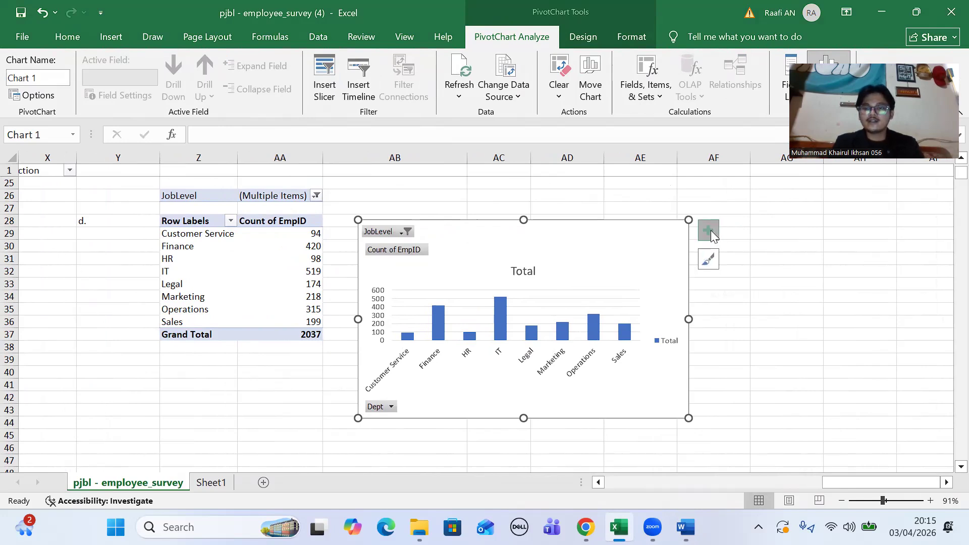
Step: Apply the second chart style, with an uppercase title and data labels inside the columns
click(711, 231)
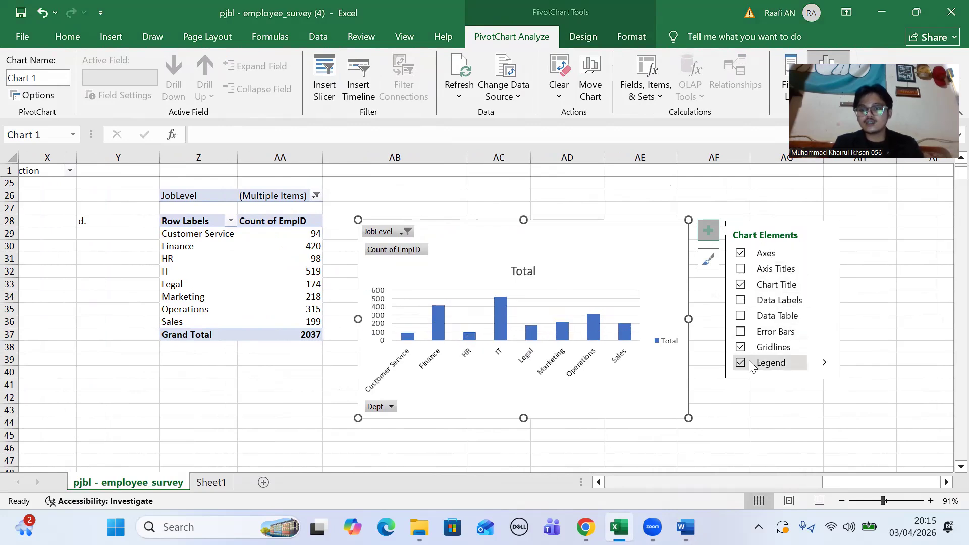
click(711, 259)
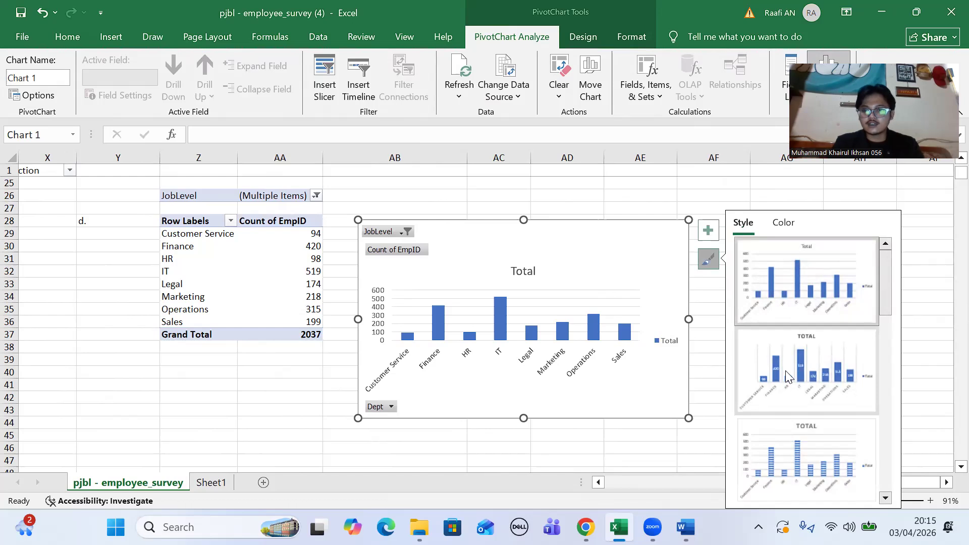
click(787, 376)
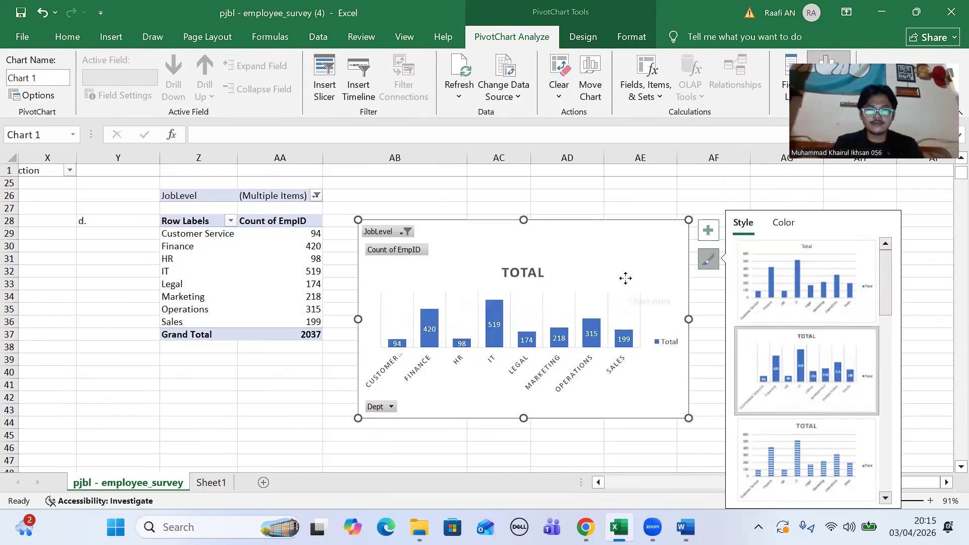
click(521, 270)
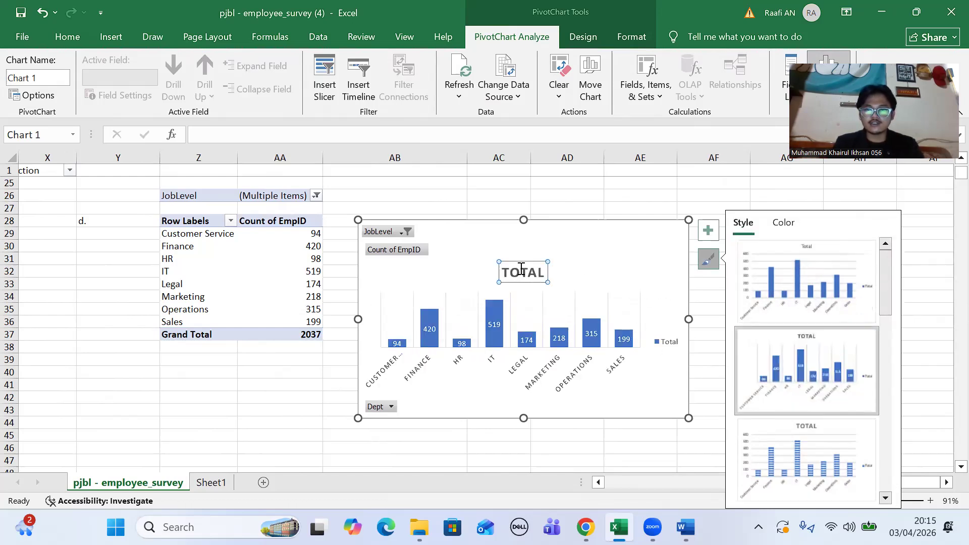
click(709, 259)
click(542, 272)
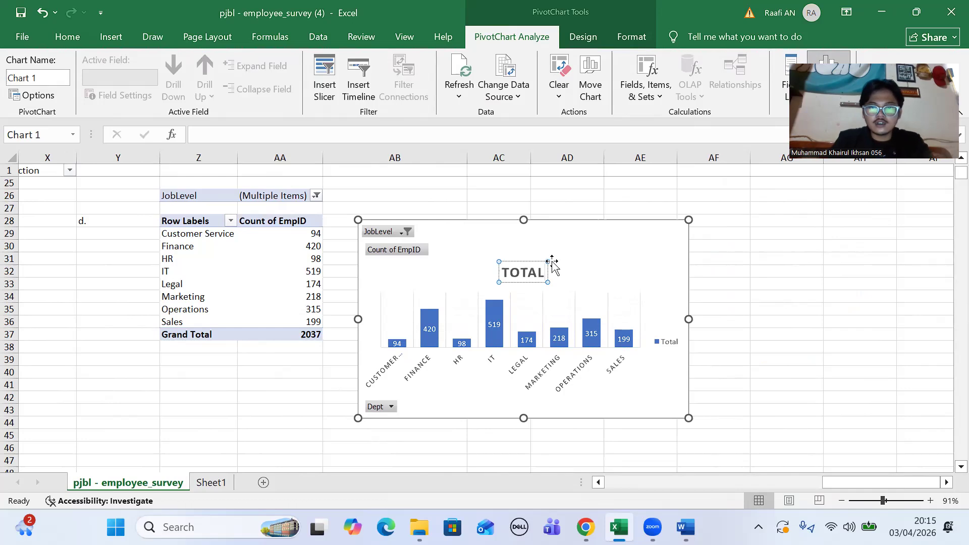
click(548, 267)
click(544, 263)
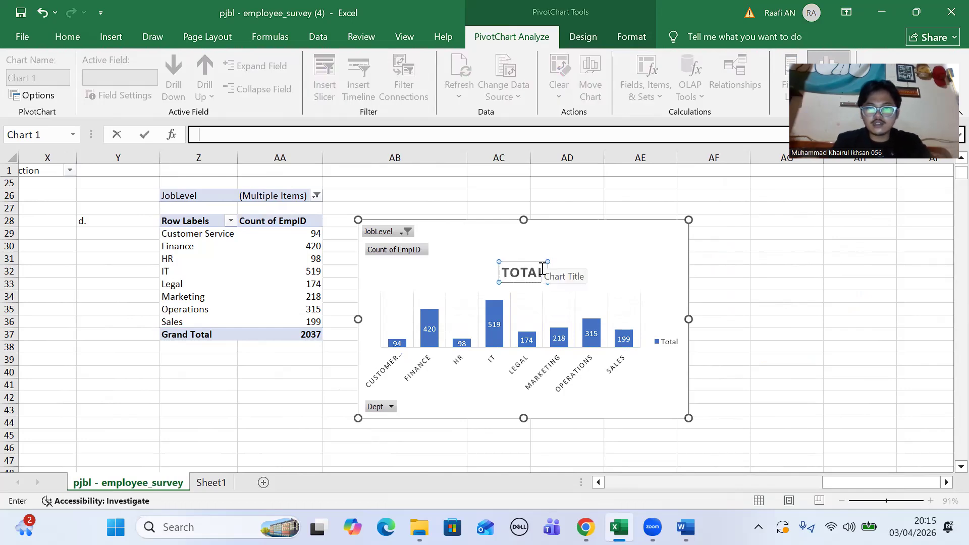
key(Return)
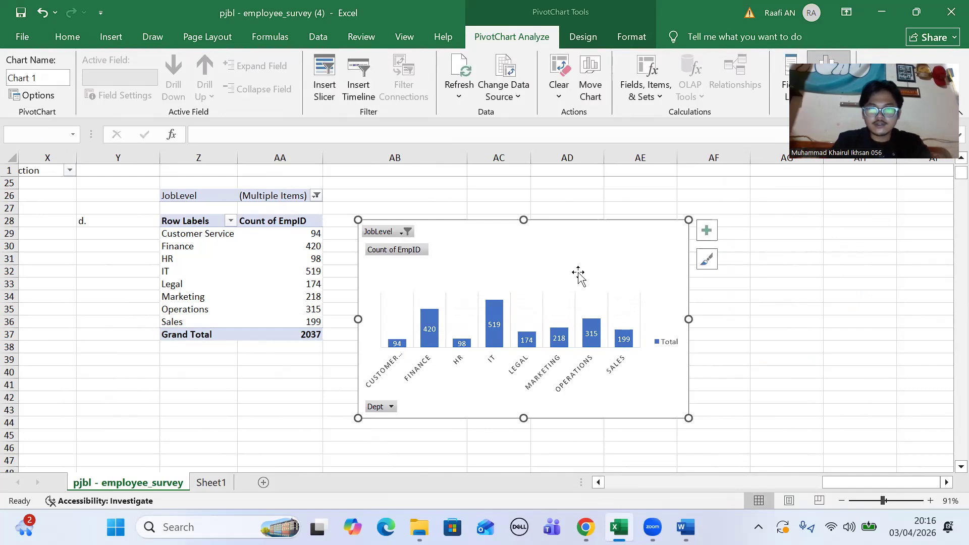
click(44, 13)
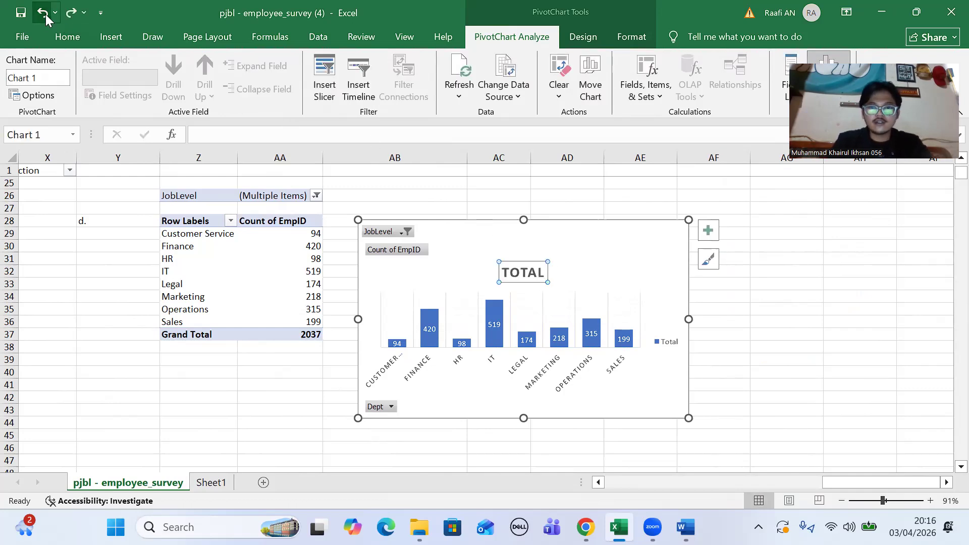
Step: Replace the chart title with "TOTAL KARYAWAN DEPARTEMEN BERDASARKAN JL MID,SENIOR, INTERN"
click(520, 267)
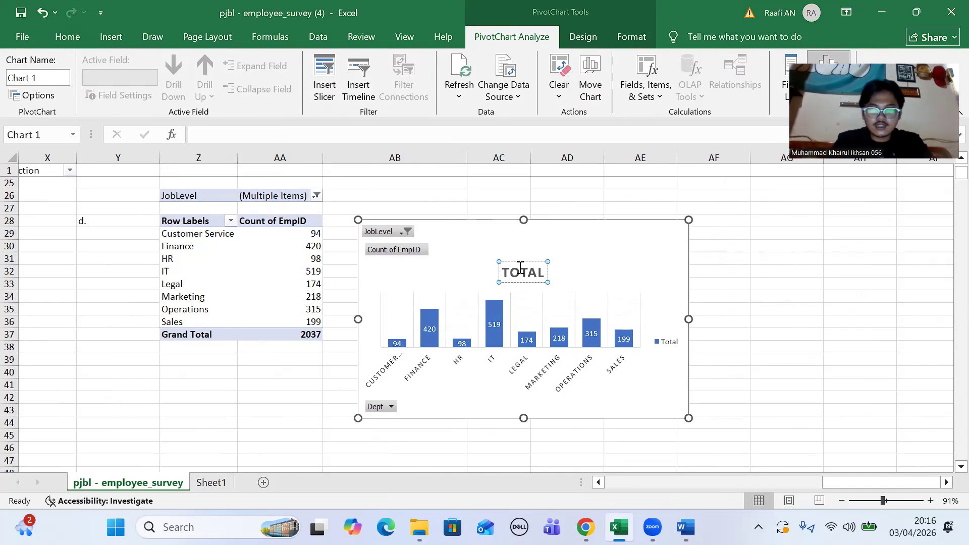
key(BackSpace)
key(BackSpace)
key(BackSpace)
key(BackSpace)
key(BackSpace)
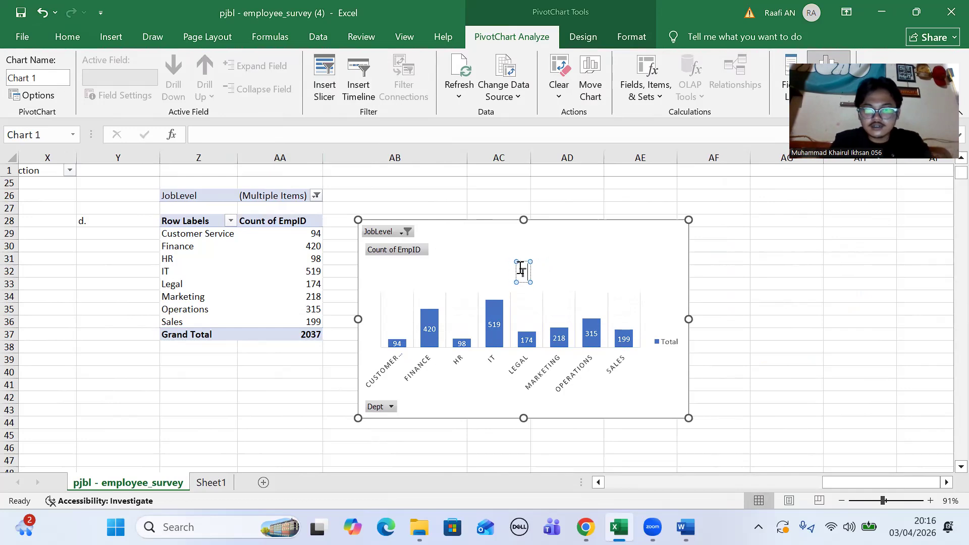
text(TO)
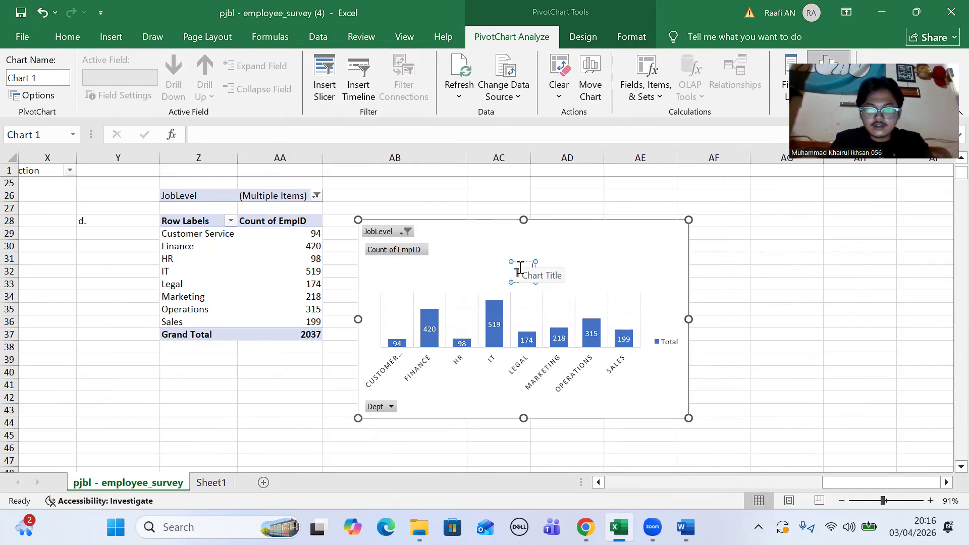
text(TAL KARYAWAN)
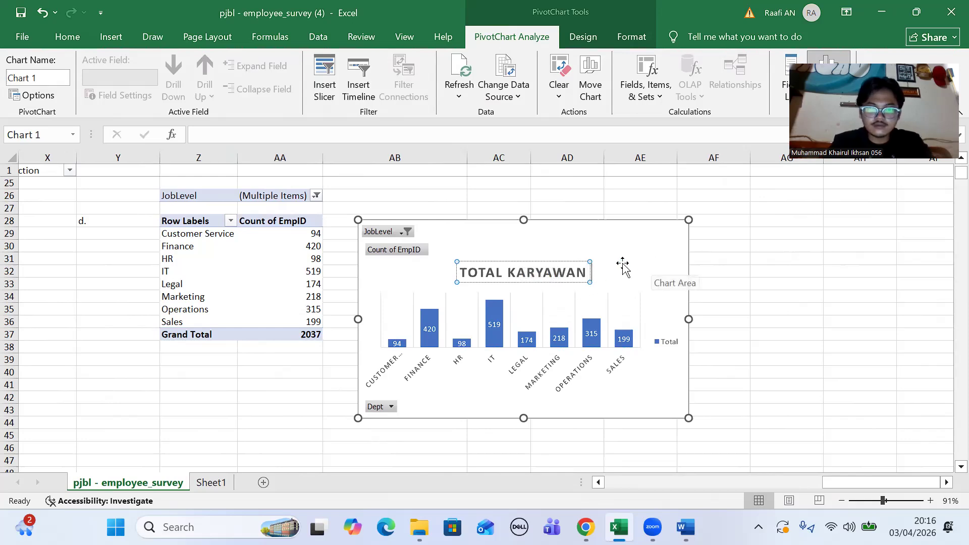
text(DEPARTE)
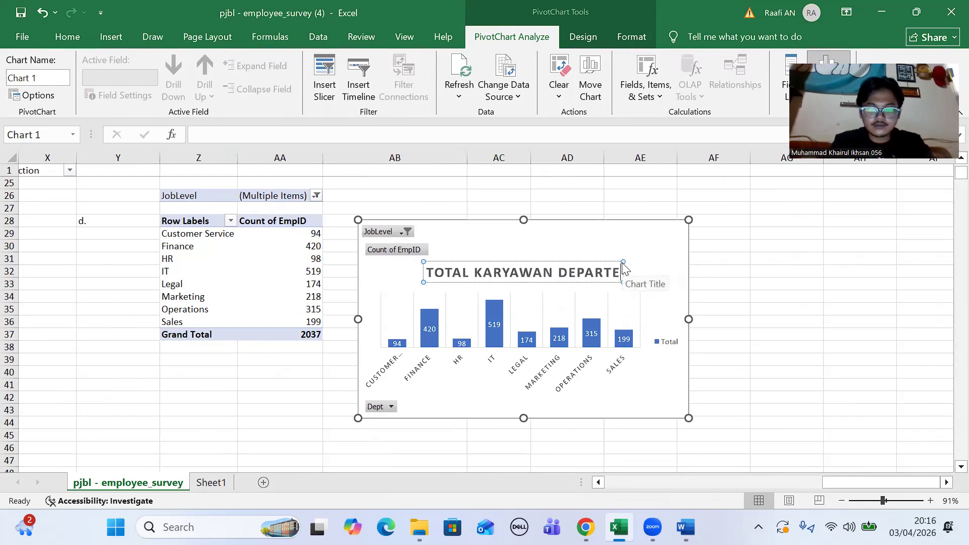
text(MEN BERDASAR)
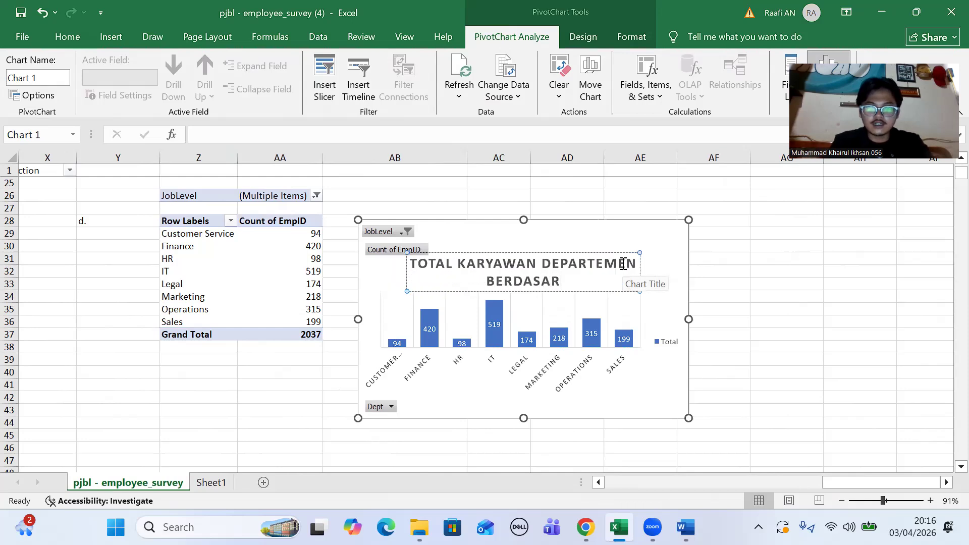
text(KAN J)
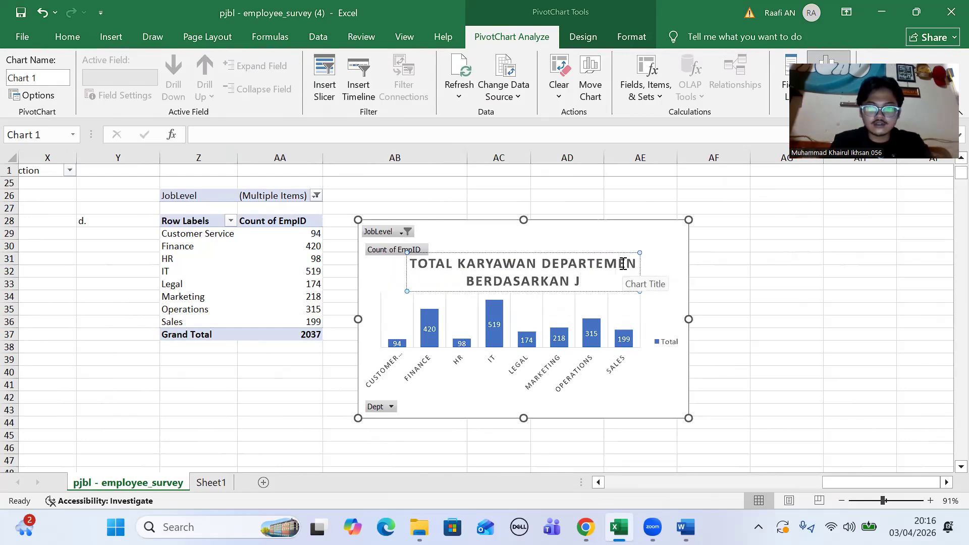
text(L)
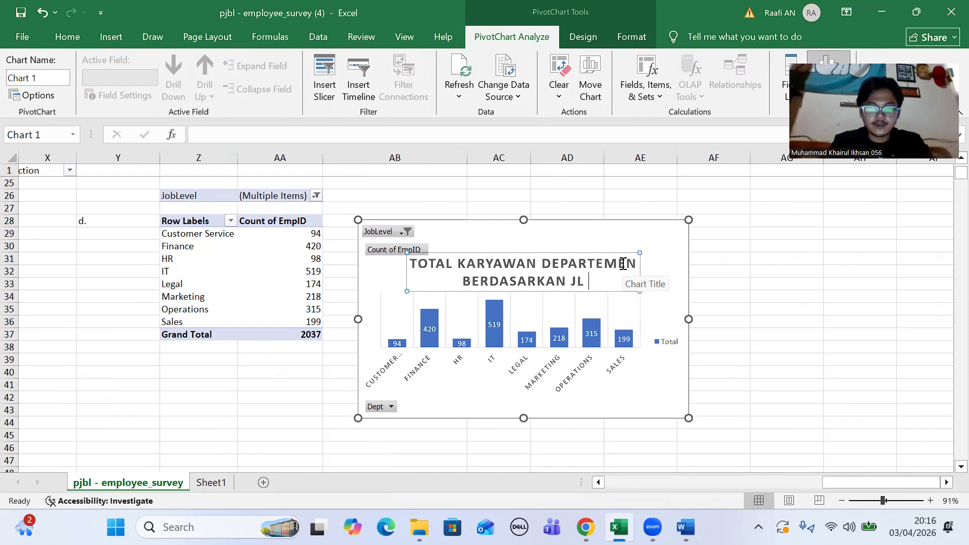
text( MID,S)
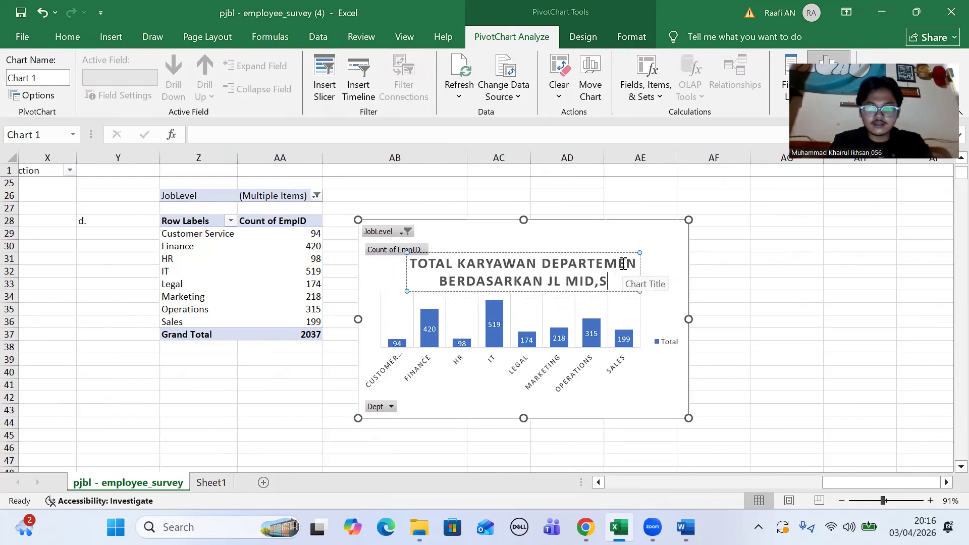
text(ENIOR)
text(,)
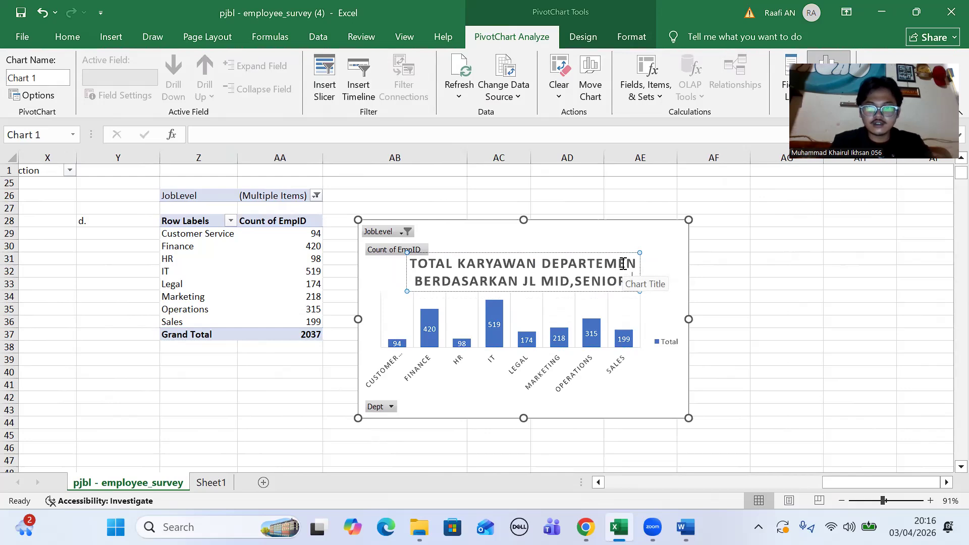
text( INYERN)
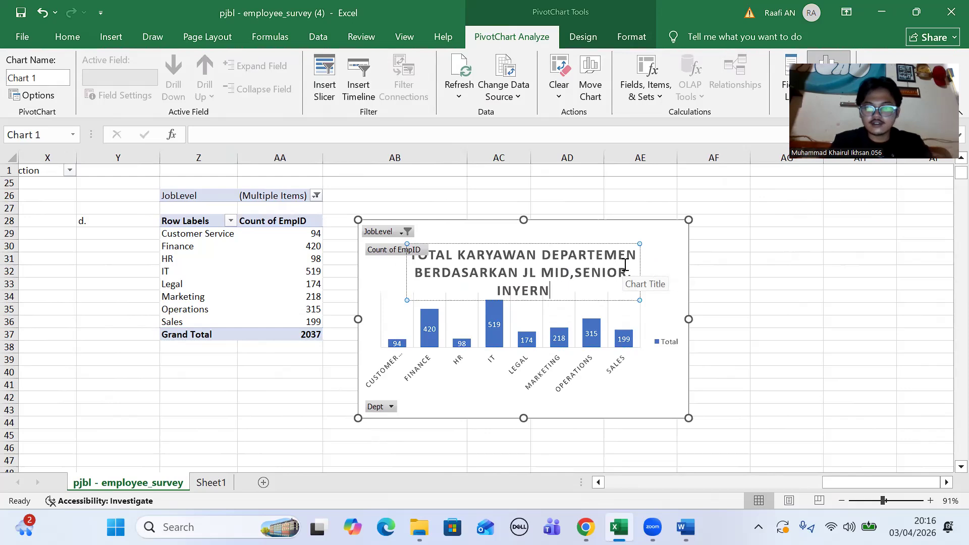
key(BackSpace)
key(BackSpace)
key(BackSpace)
key(BackSpace)
text(TERN)
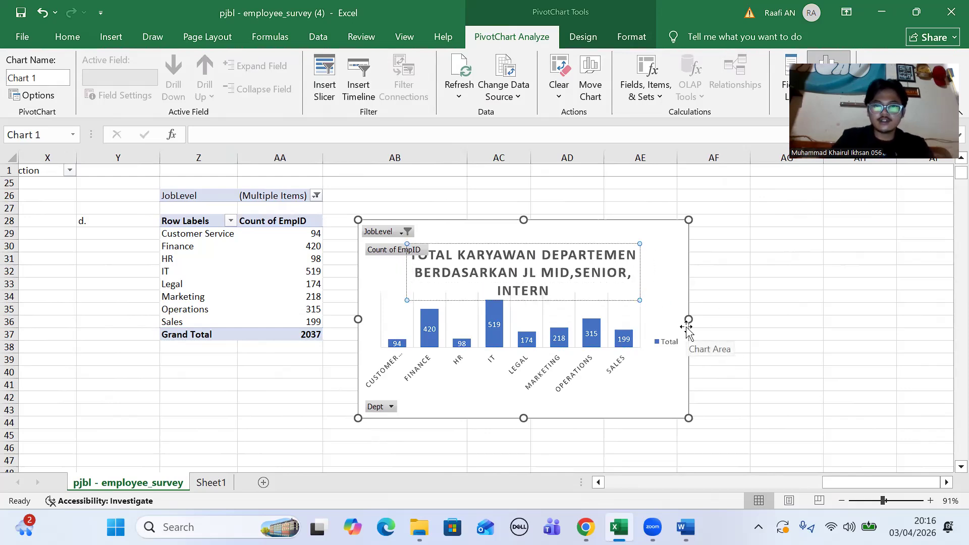
Step: Move the chart title up to the upper right of the chart area, clear of the columns and field buttons
click(598, 244)
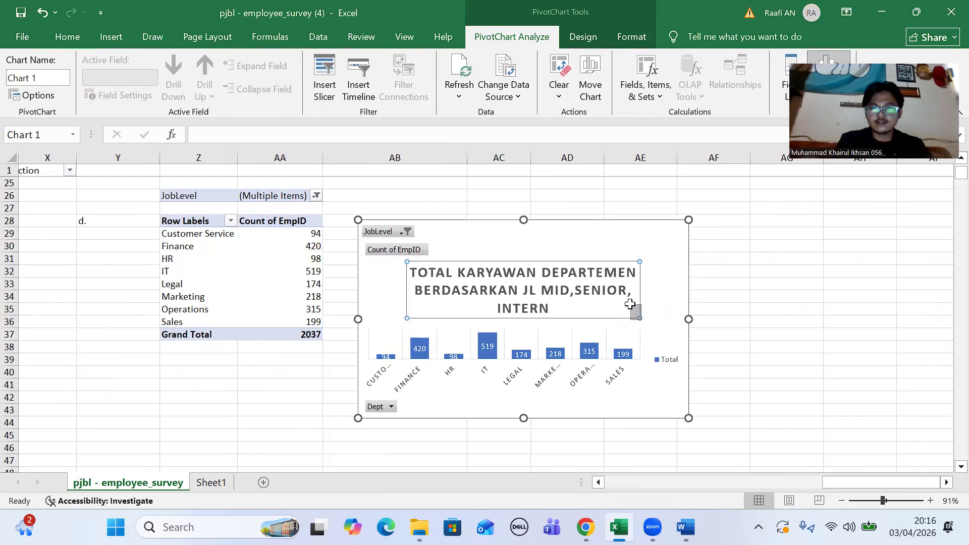
drag(579, 261, 612, 232)
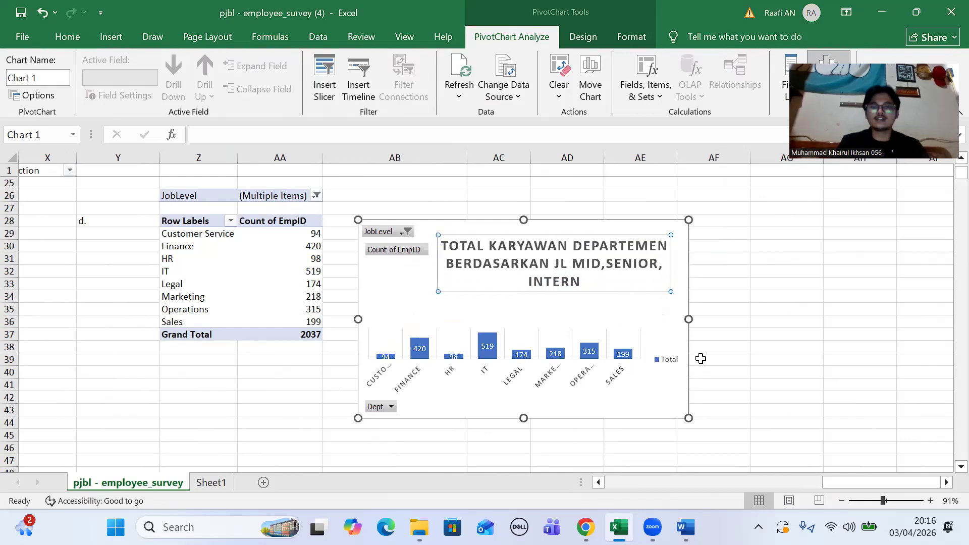
scroll(734, 348, down, 2)
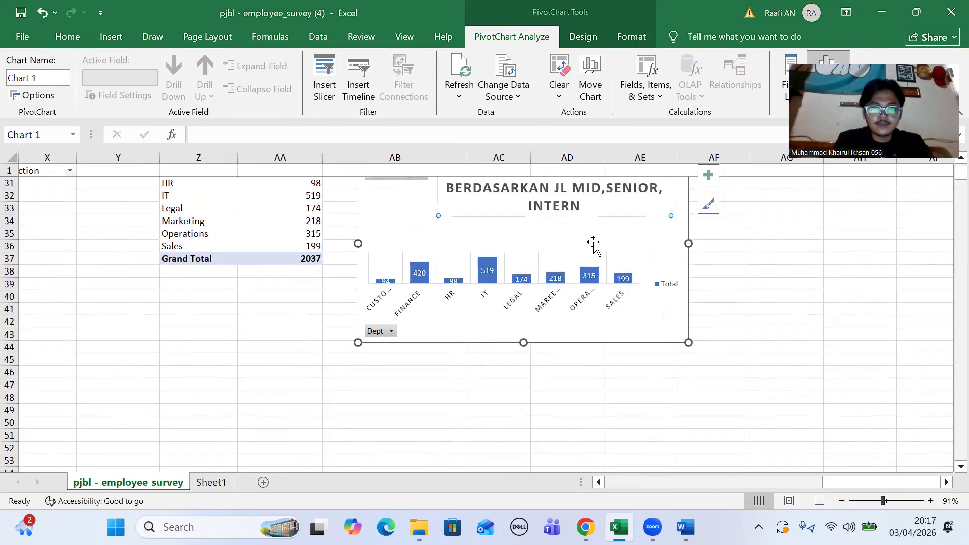
Step: Enter the first finding "departemen dengan data tertinggi yaitu IT" in cell AB45 below the chart
scroll(794, 329, up, 1)
scroll(794, 329, down, 2)
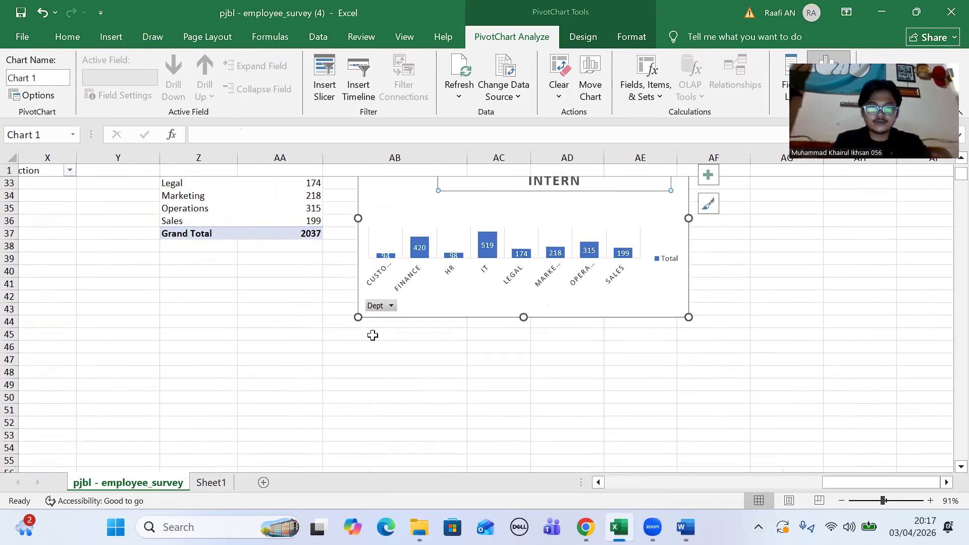
click(372, 335)
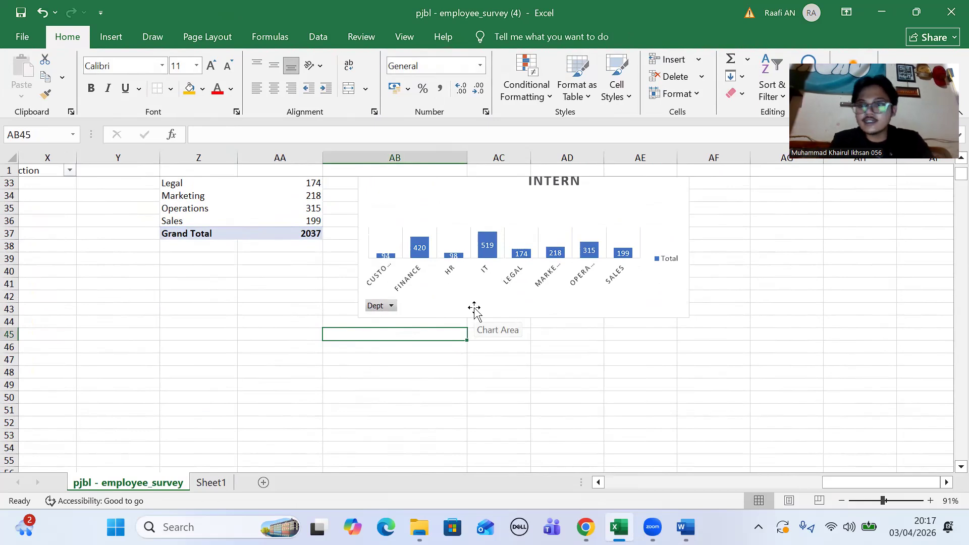
text(d)
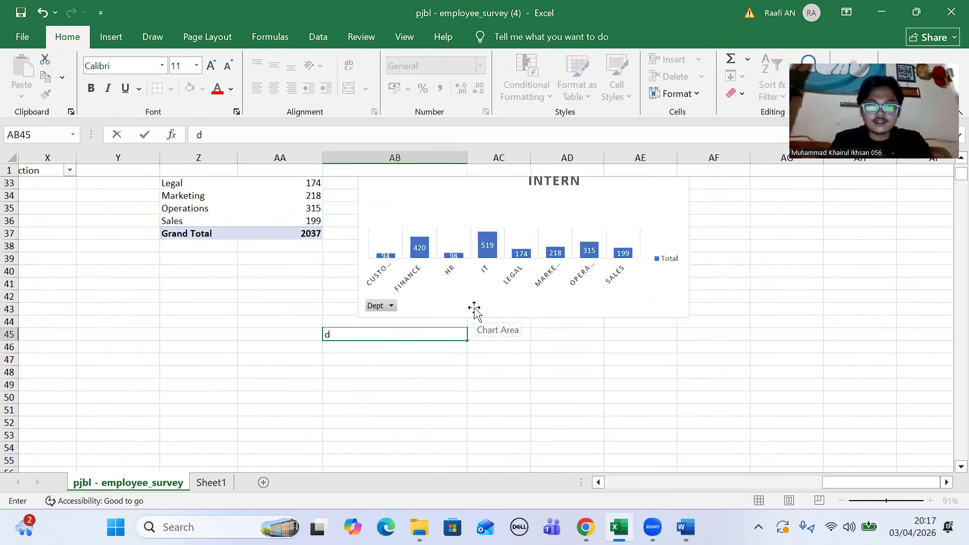
text(epartemen dengan data tertinggi yaitu)
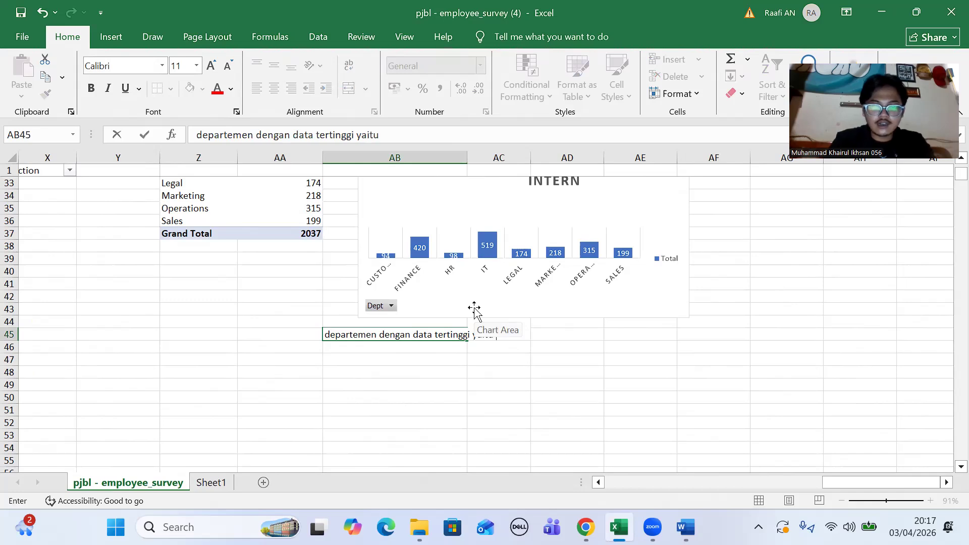
text( IT)
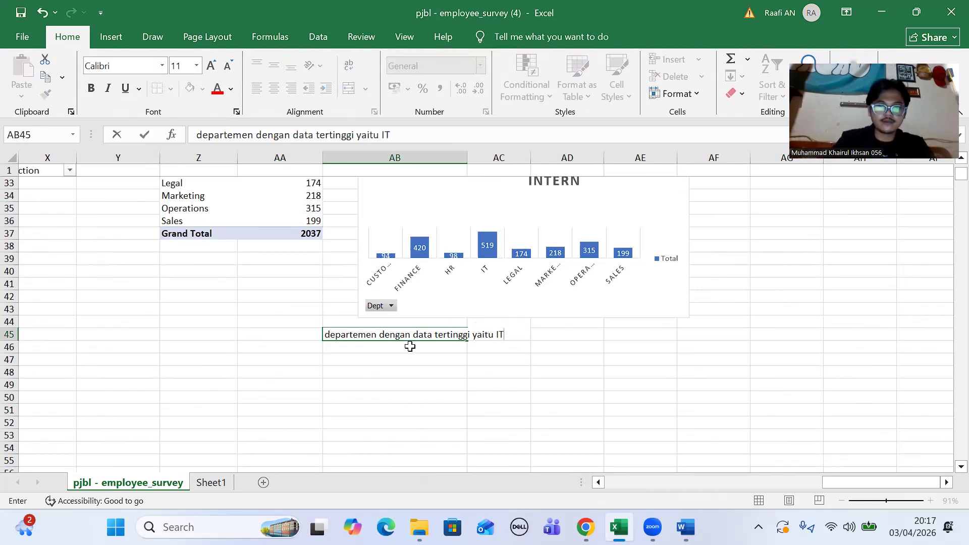
Step: Enter the second finding "departemen dengan data terendah yaitu CS" in cell AB46
click(409, 346)
text(departemen dengan)
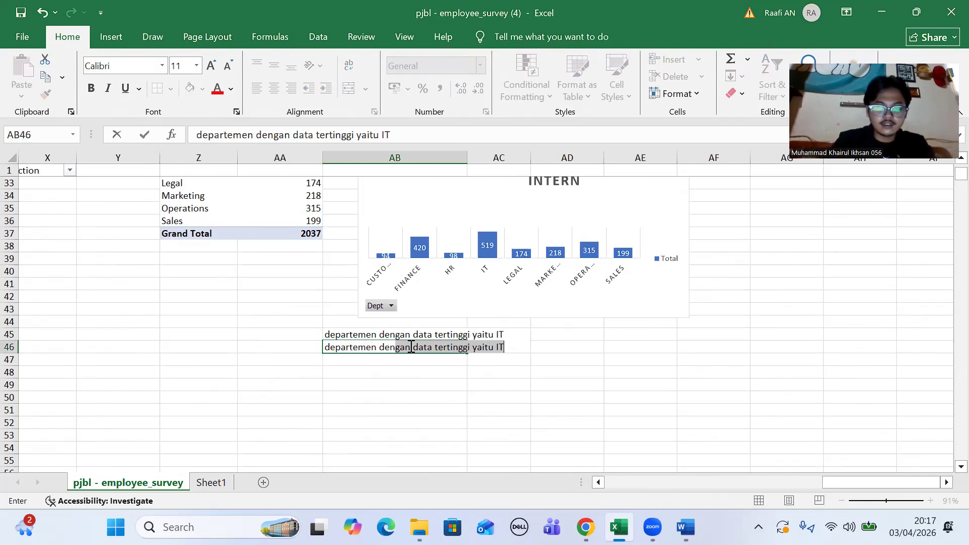
text( data terend)
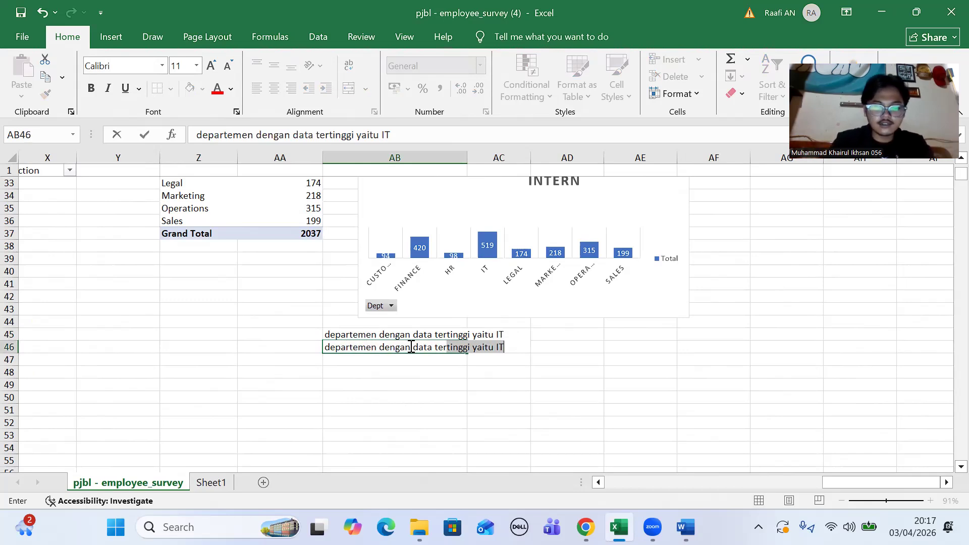
text(ah ya)
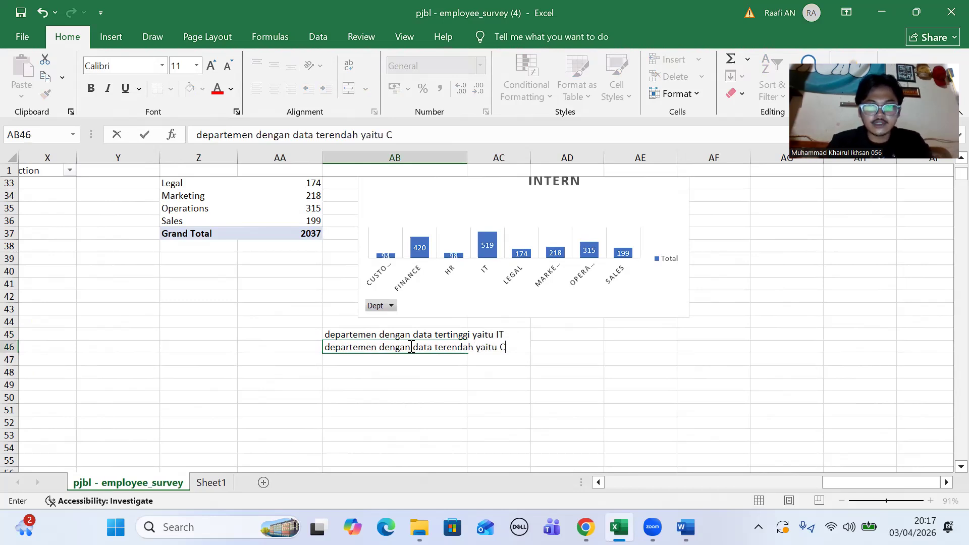
Step: Enter the third finding "ternyata tidak semua departemen memiliki total karyawan yang sama jumlahnya" in cell AB47
click(385, 357)
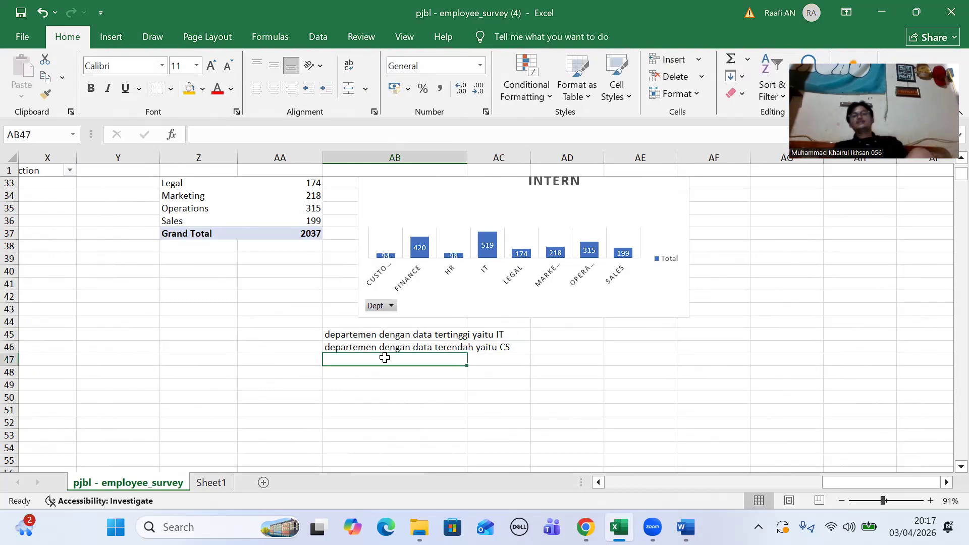
scroll(638, 341, up, 2)
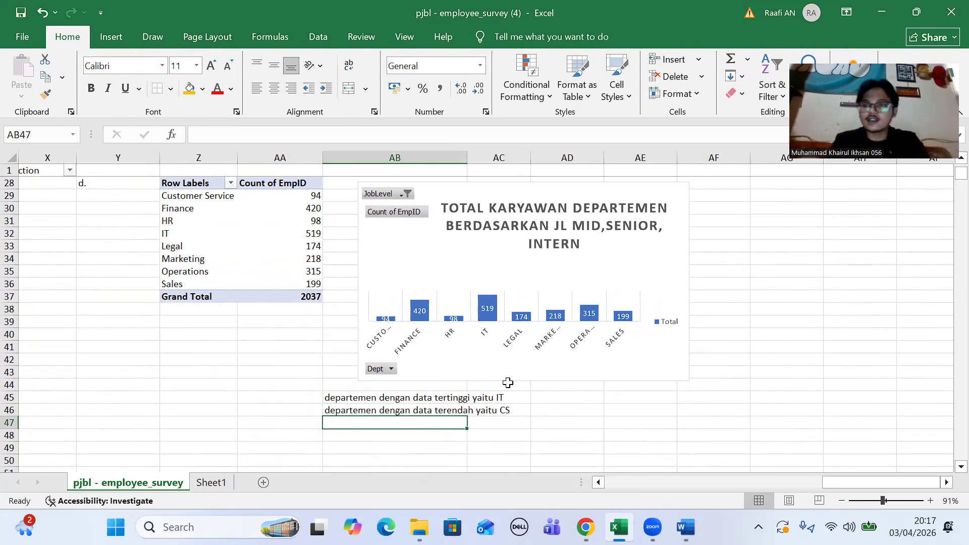
scroll(530, 371, down, 1)
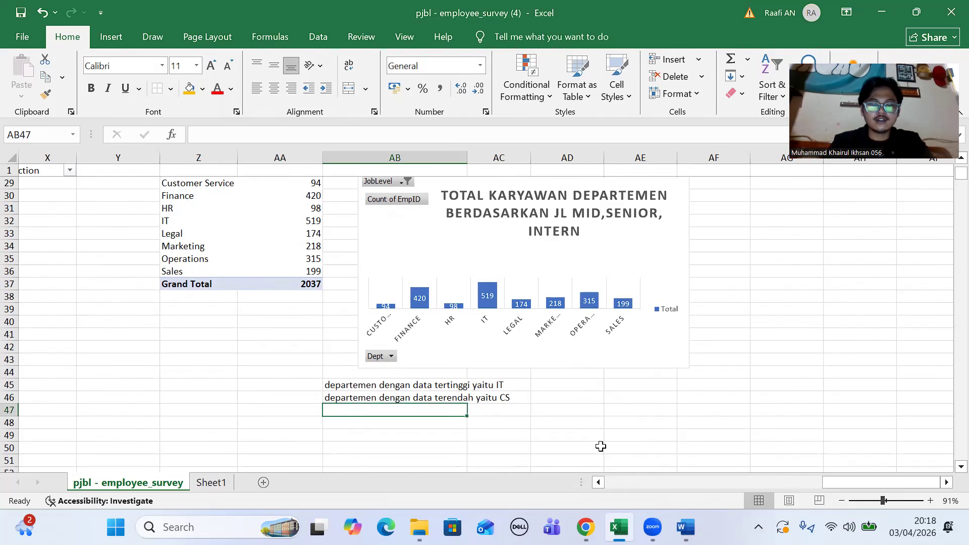
text(ter)
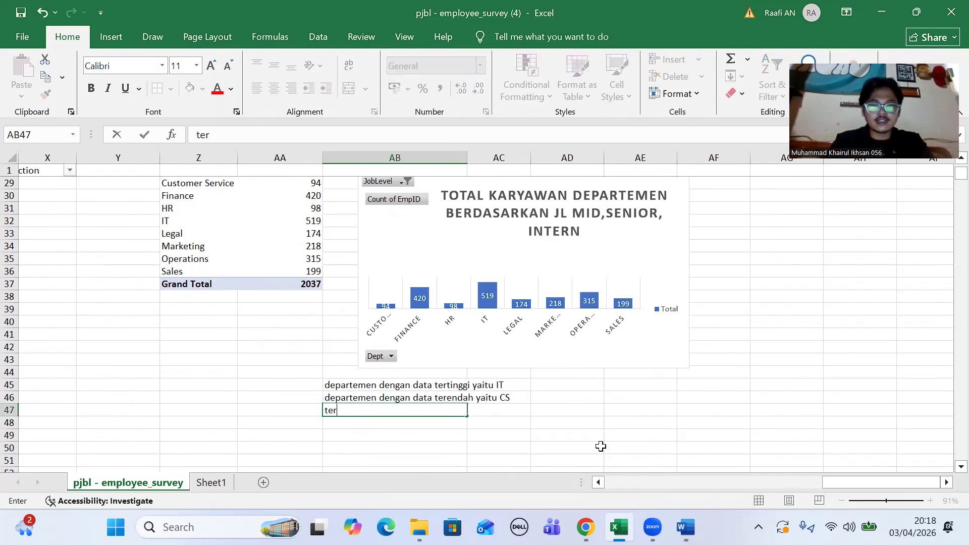
text(nyata tidak semua de)
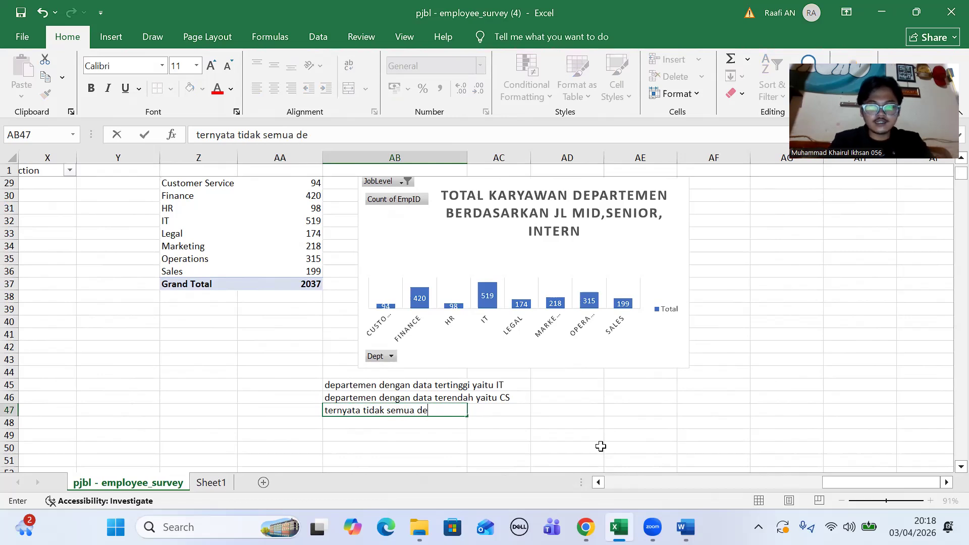
text(partemen)
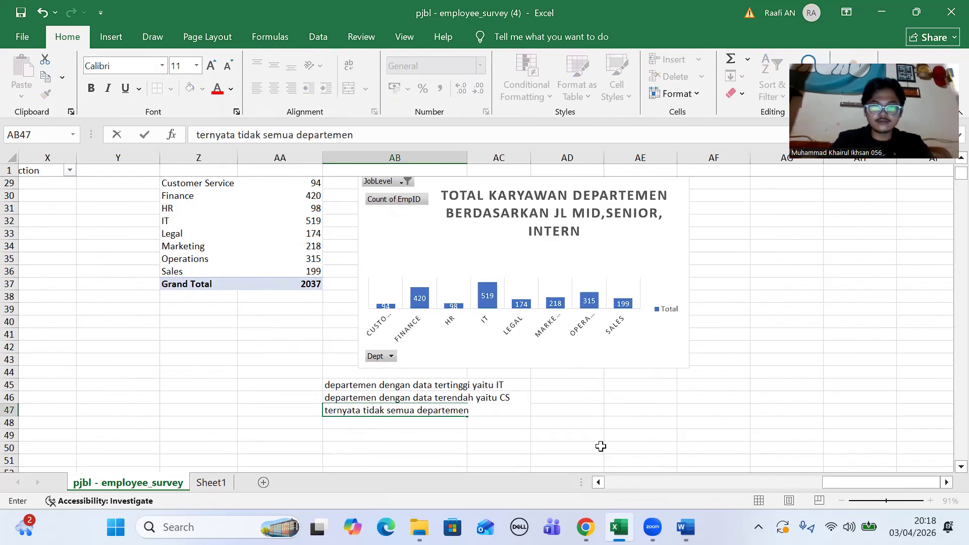
text( memilik)
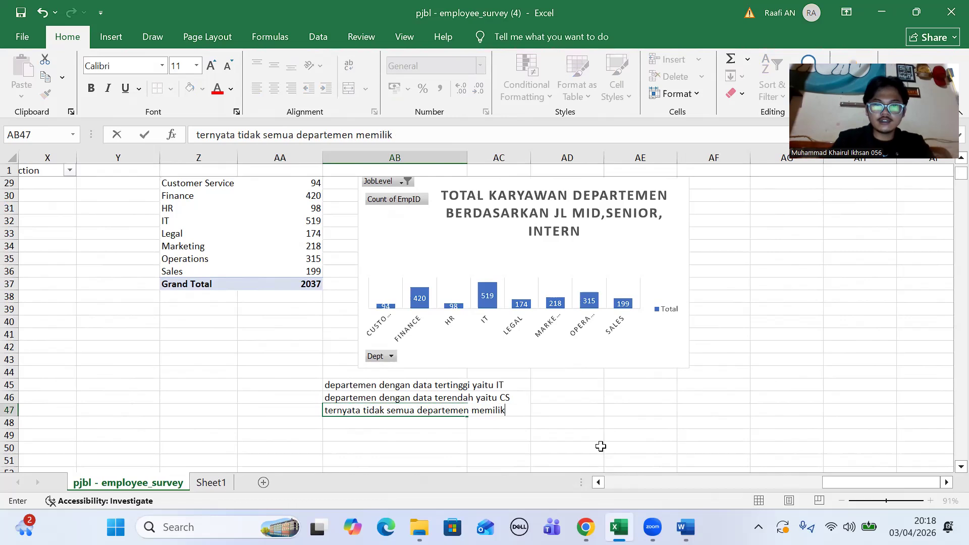
text(i to)
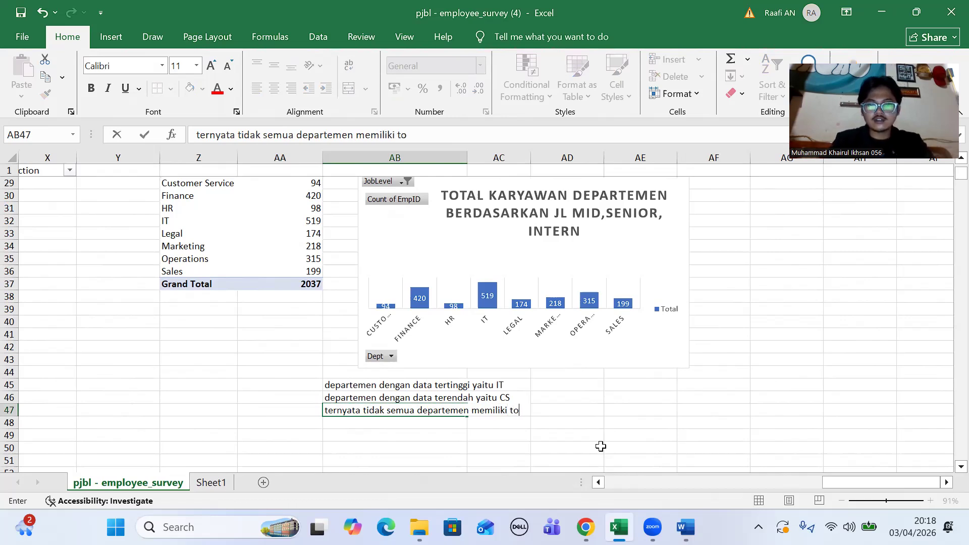
text(tal karyawan yang sama jumlahny)
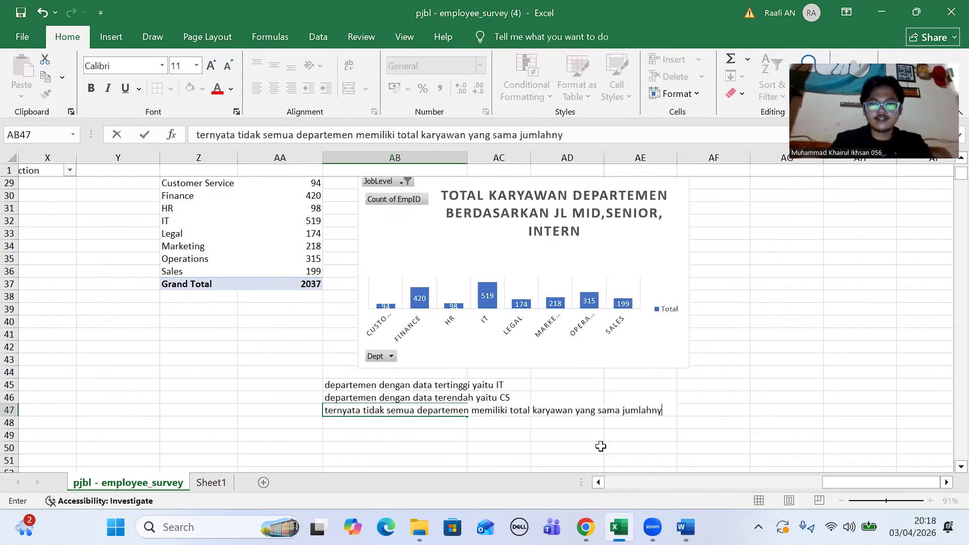
text(a)
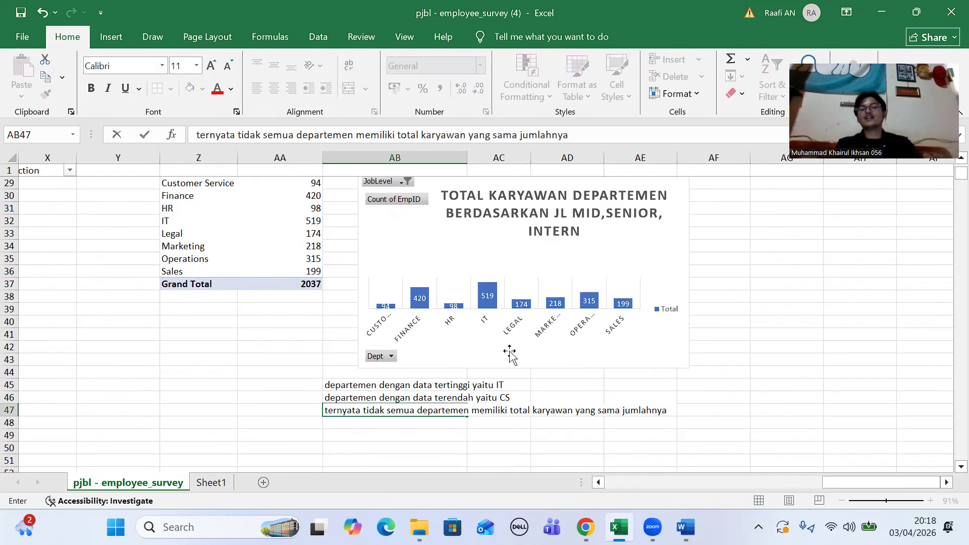
scroll(757, 383, down, 2)
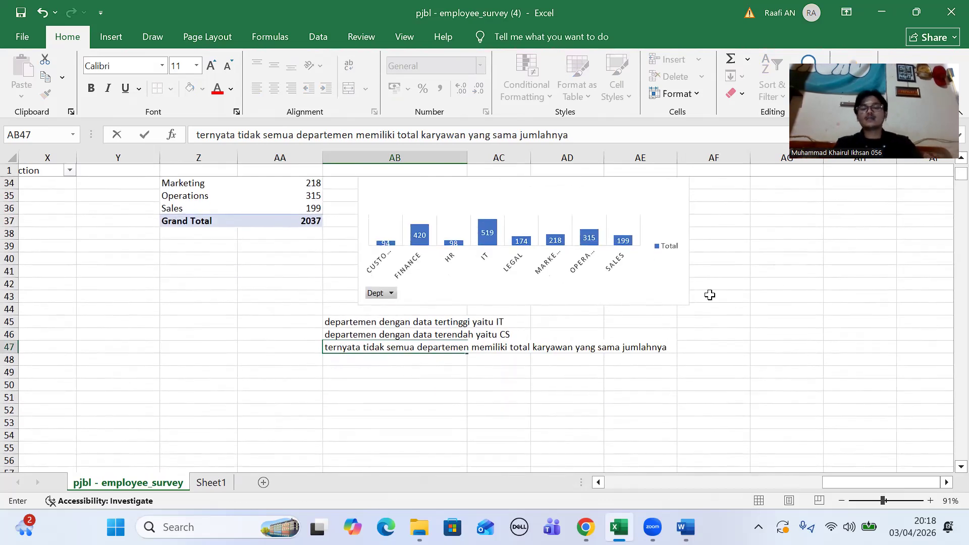
scroll(789, 283, up, 3)
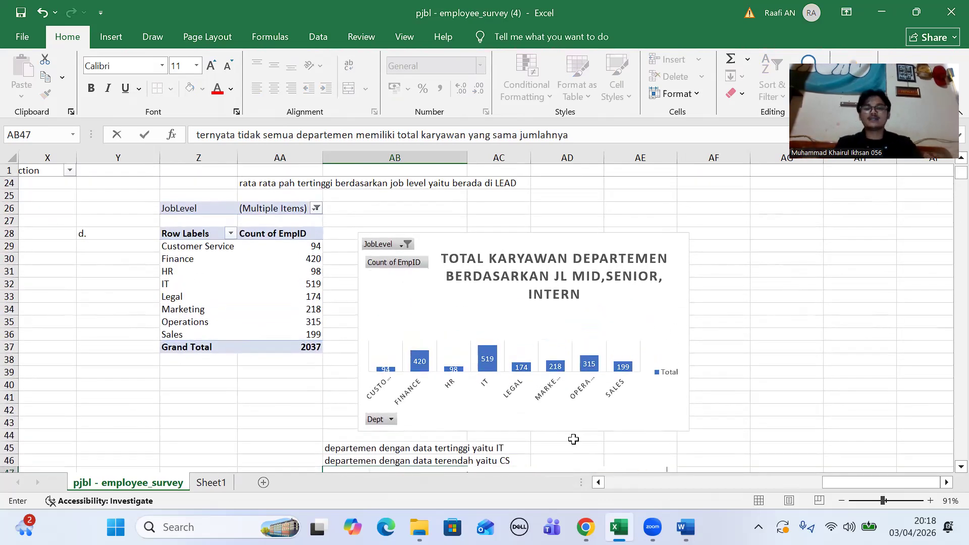
scroll(585, 327, down, 7)
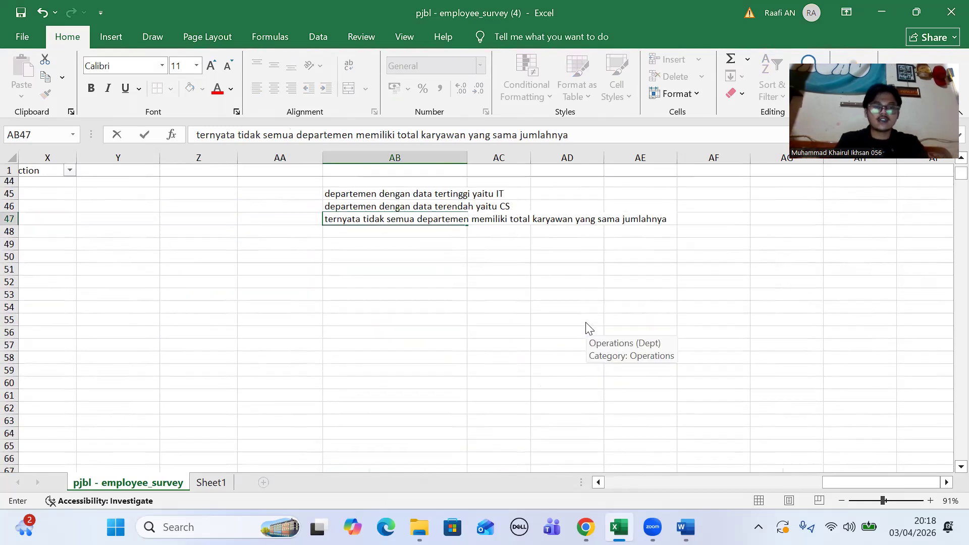
scroll(439, 309, up, 3)
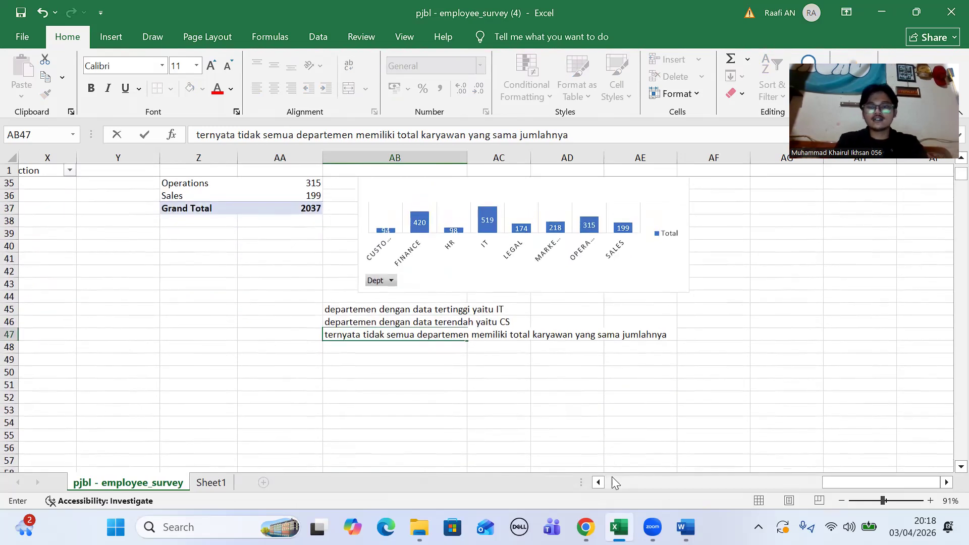
scroll(771, 274, up, 11)
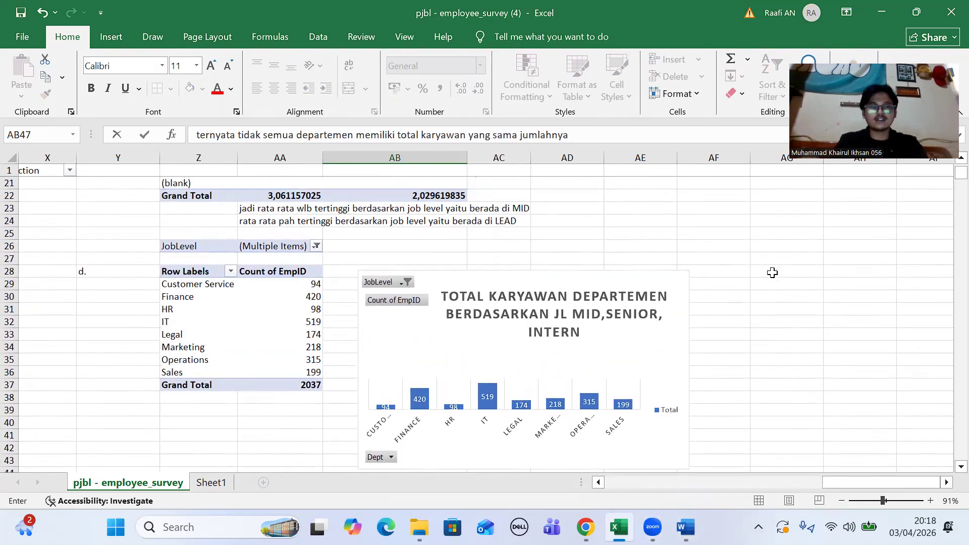
scroll(772, 272, down, 17)
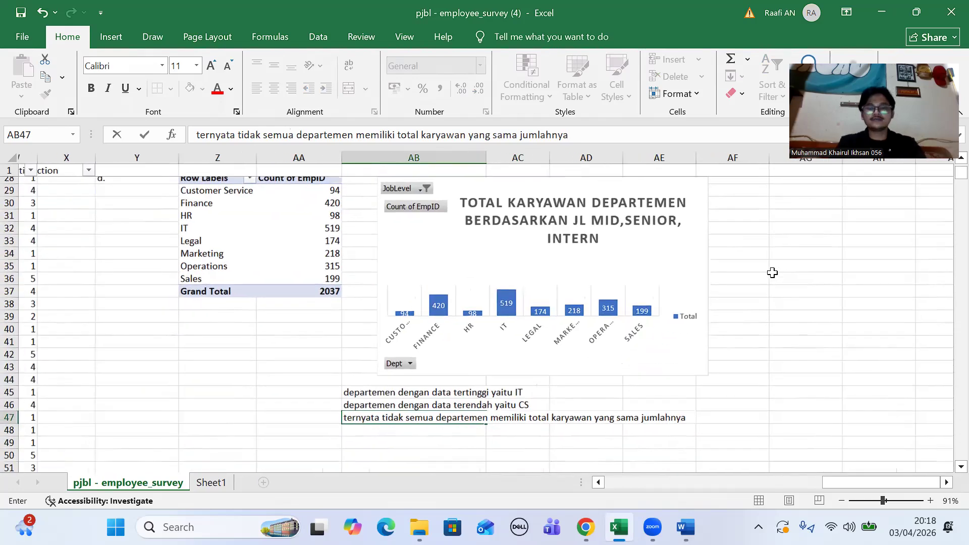
Step: Switch to the assignment document in Word and read question e on the second page
click(685, 527)
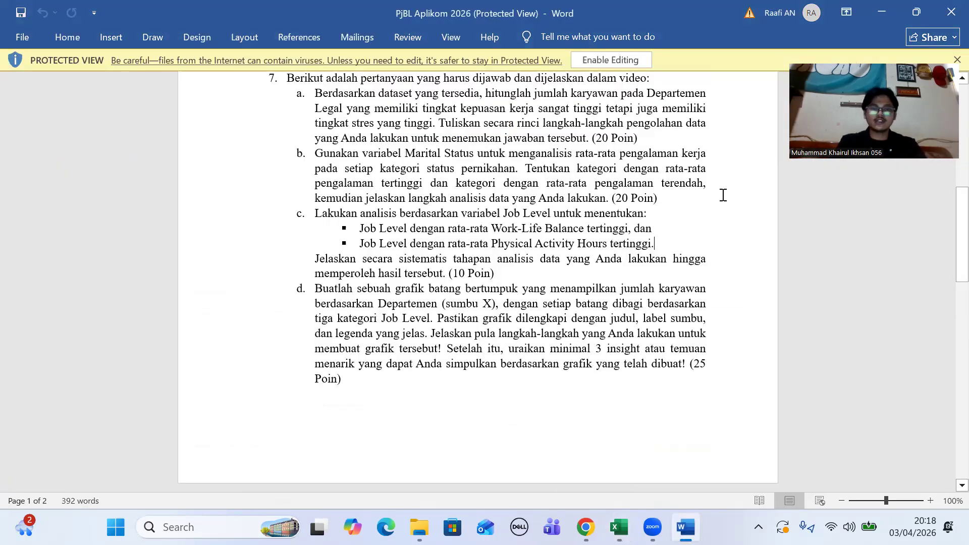
scroll(703, 313, down, 10)
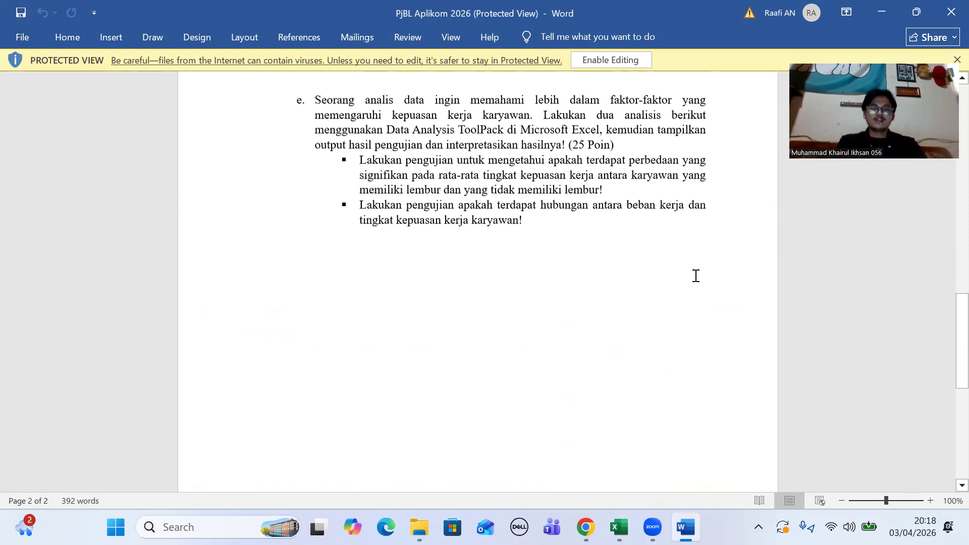
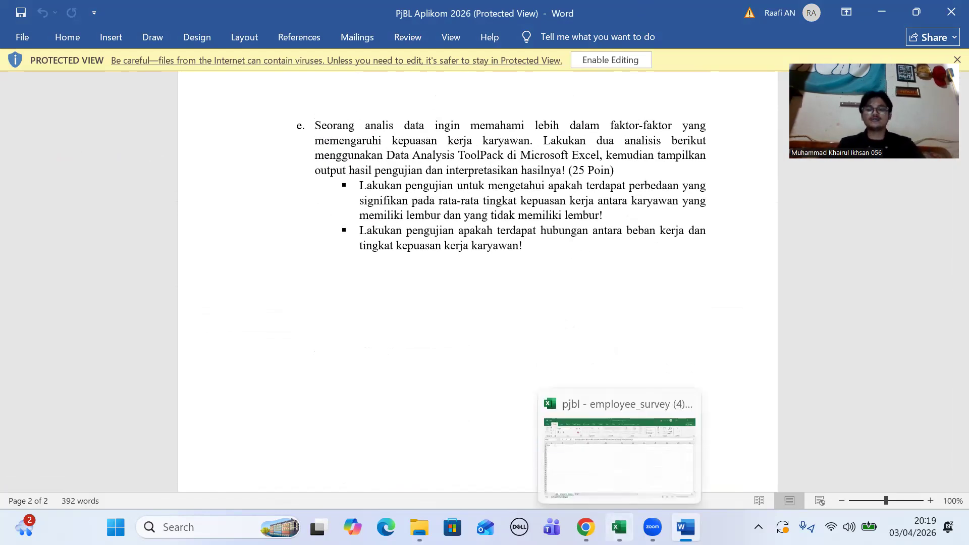
Step: Switch to the employee survey workbook in Excel and filter the haveOT column to show only FALSE rows
click(619, 527)
scroll(462, 207, up, 4)
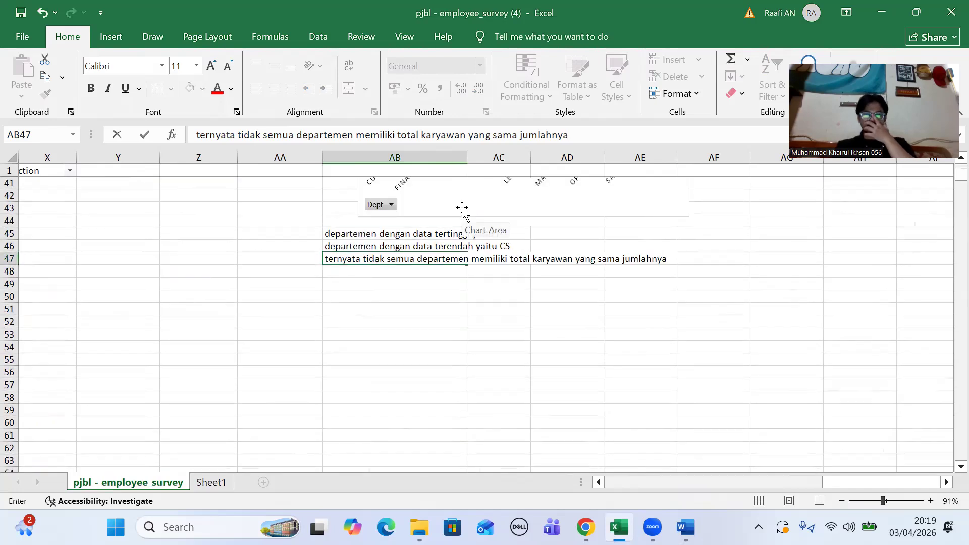
scroll(659, 333, up, 13)
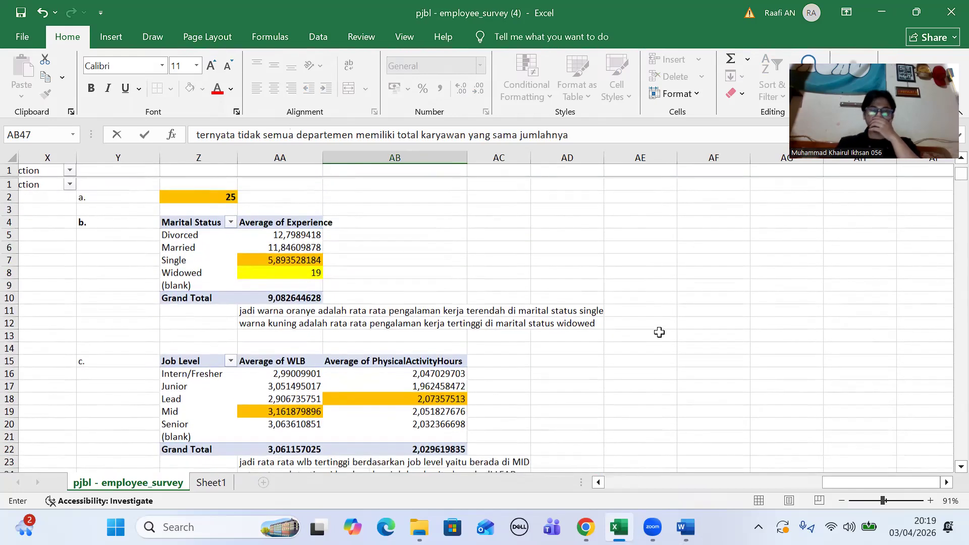
scroll(659, 332, left, 5)
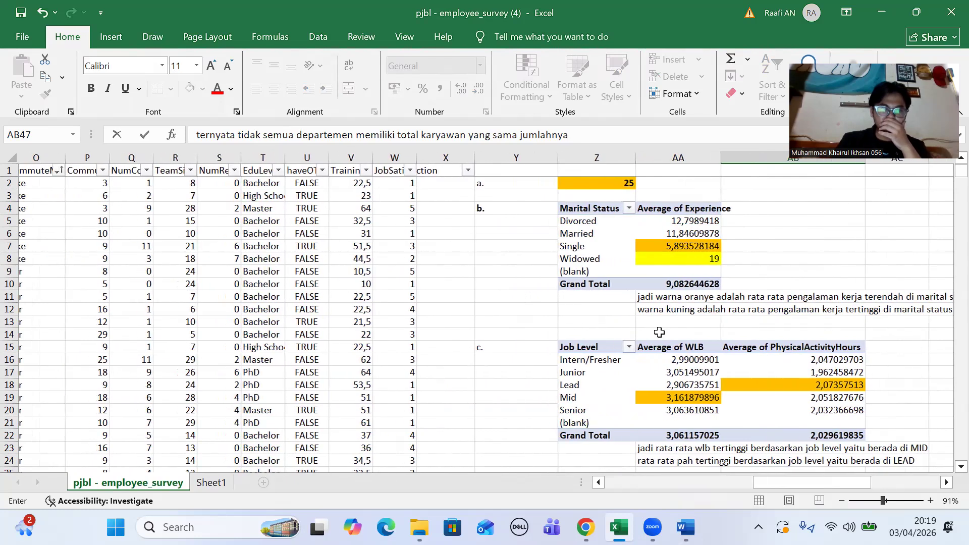
scroll(659, 332, left, 1)
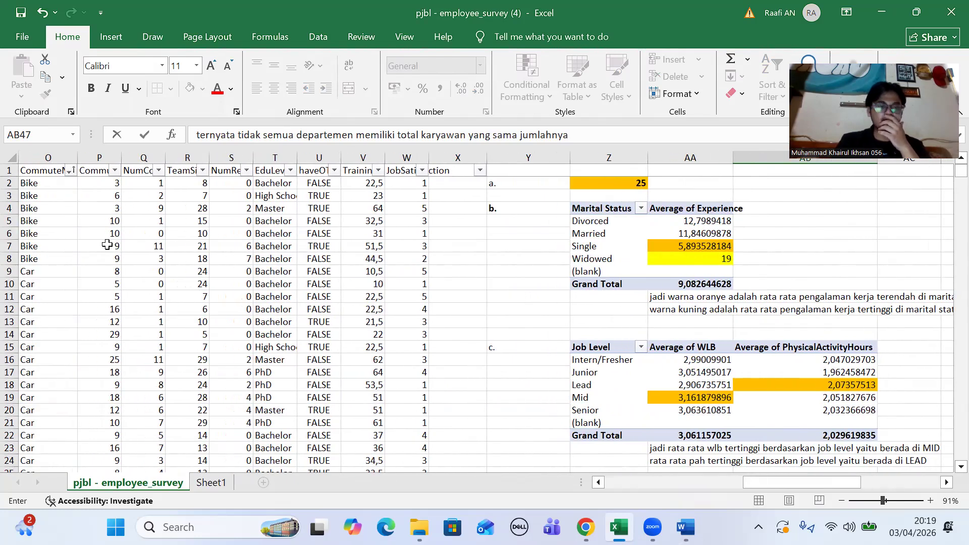
scroll(107, 246, left, 1)
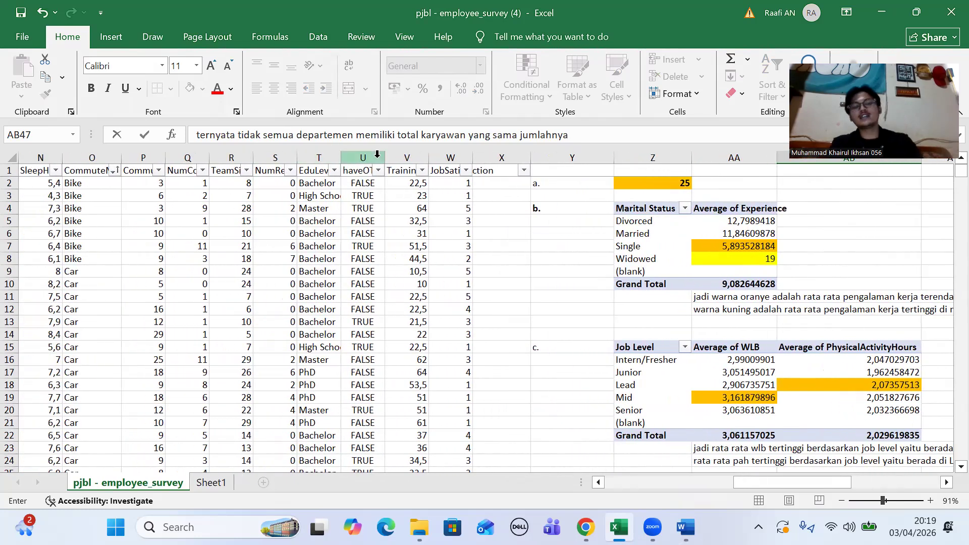
click(377, 154)
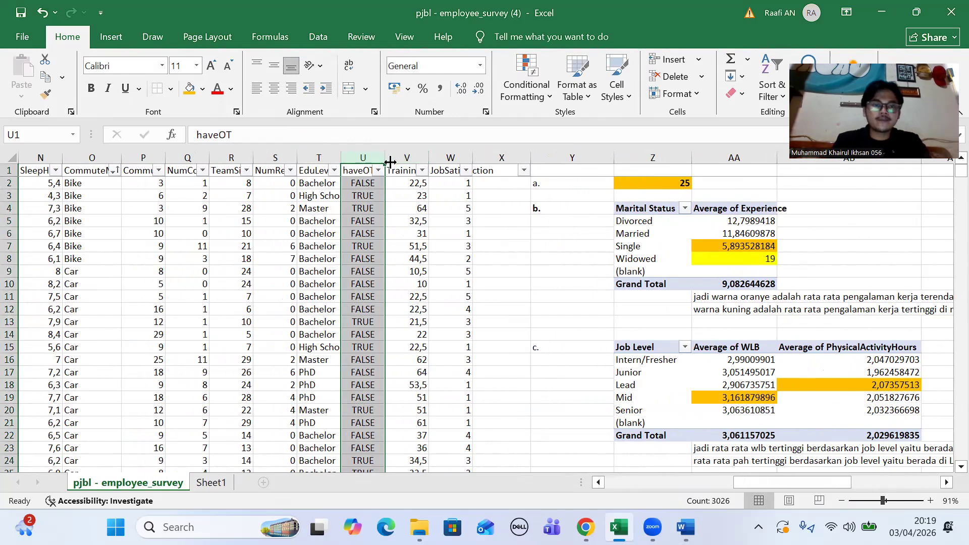
click(378, 170)
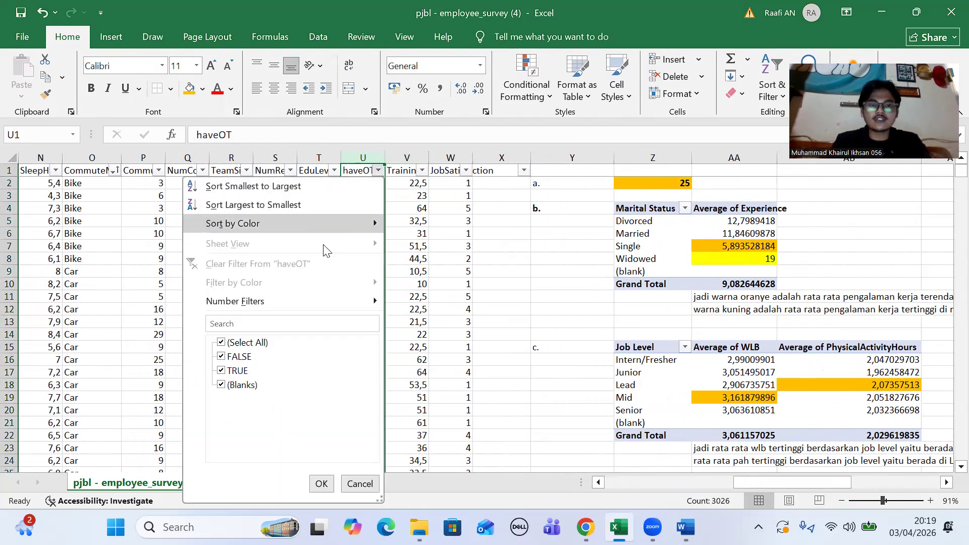
click(222, 343)
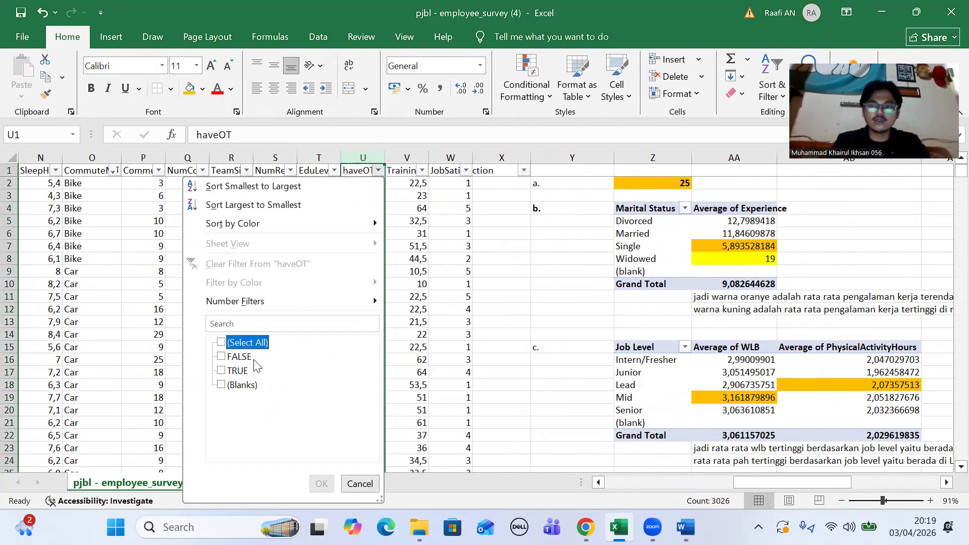
click(222, 357)
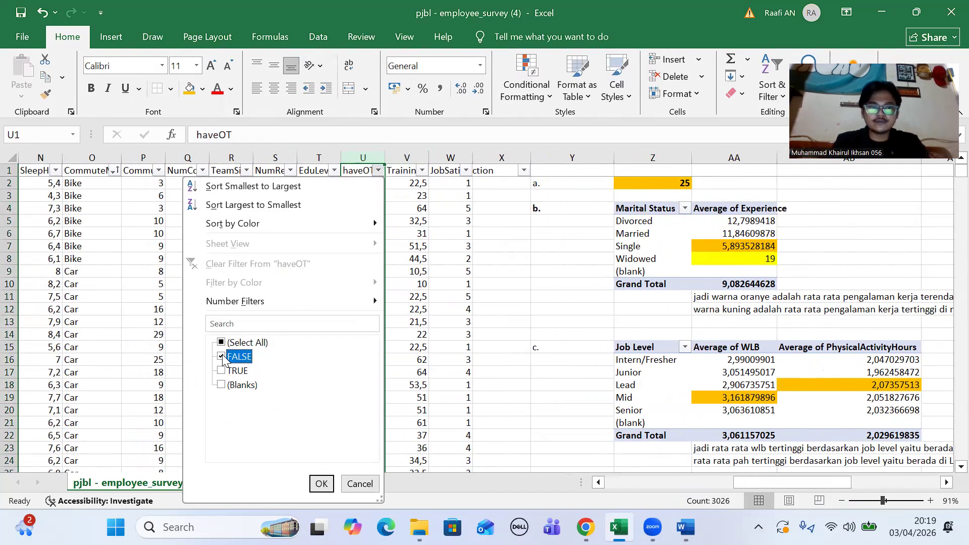
click(322, 485)
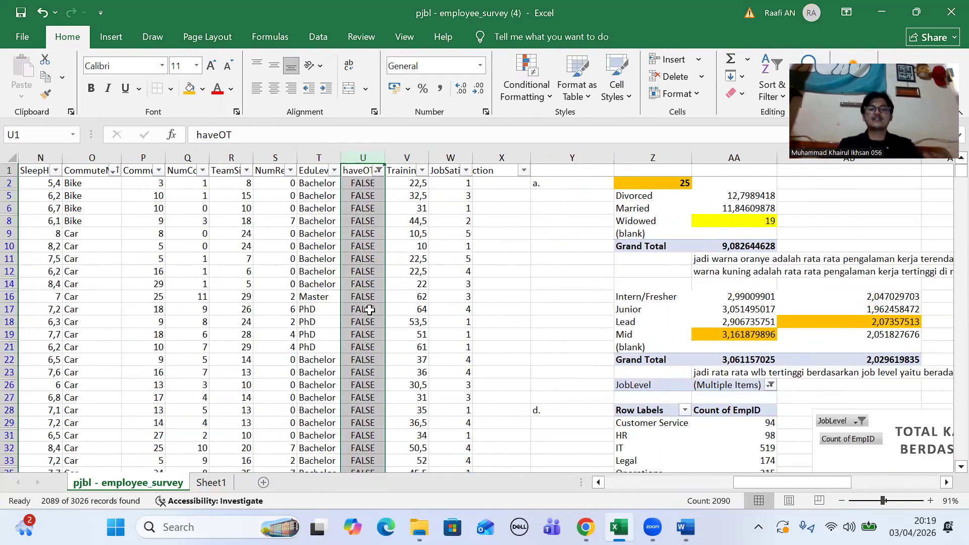
Step: Copy the filtered haveOT column and paste it into the empty area of the survey sheet starting at cell AI1
click(366, 155)
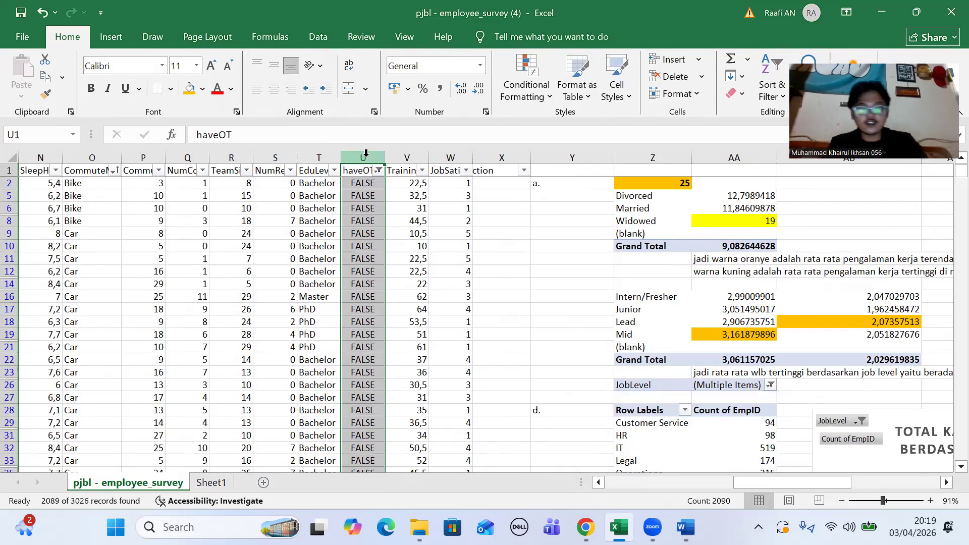
key(ctrl+c)
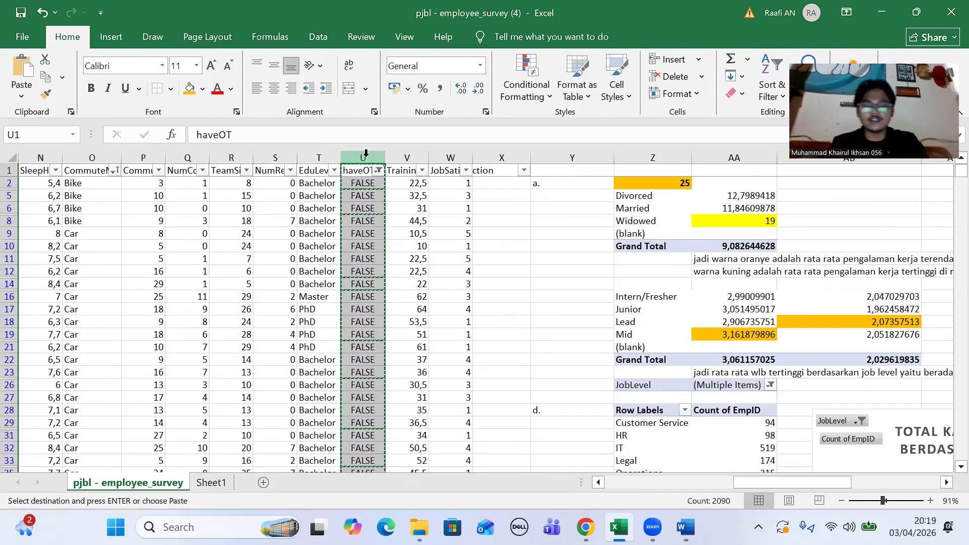
scroll(554, 248, right, 3)
scroll(554, 248, right, 3)
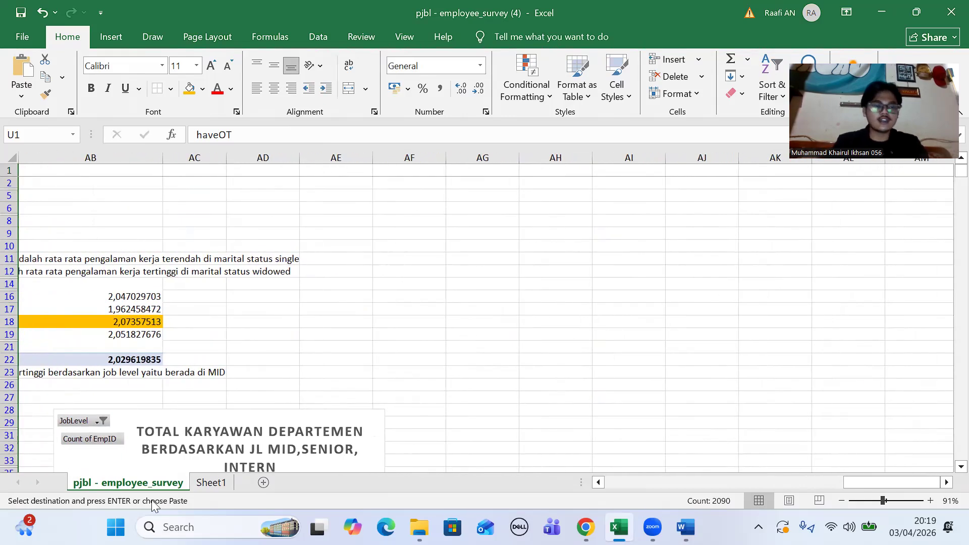
click(212, 482)
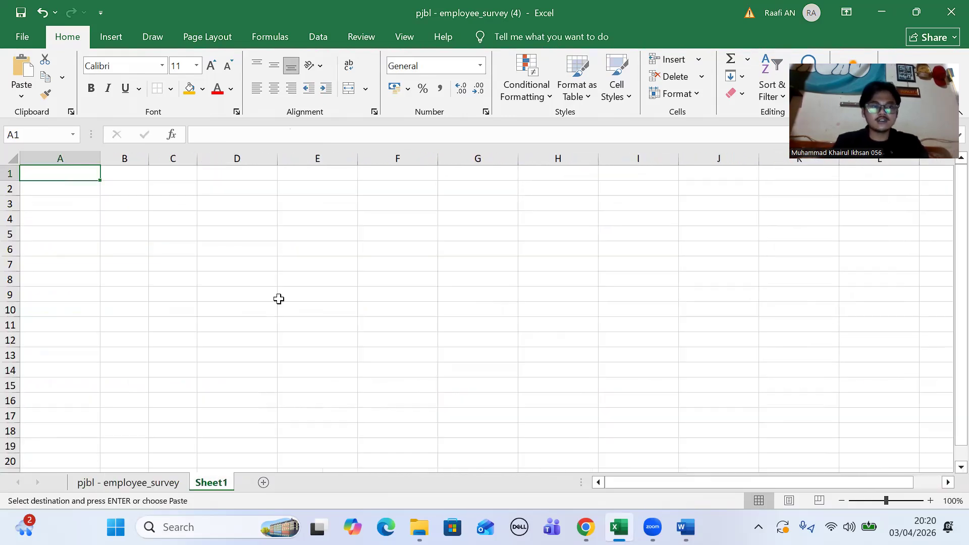
click(134, 481)
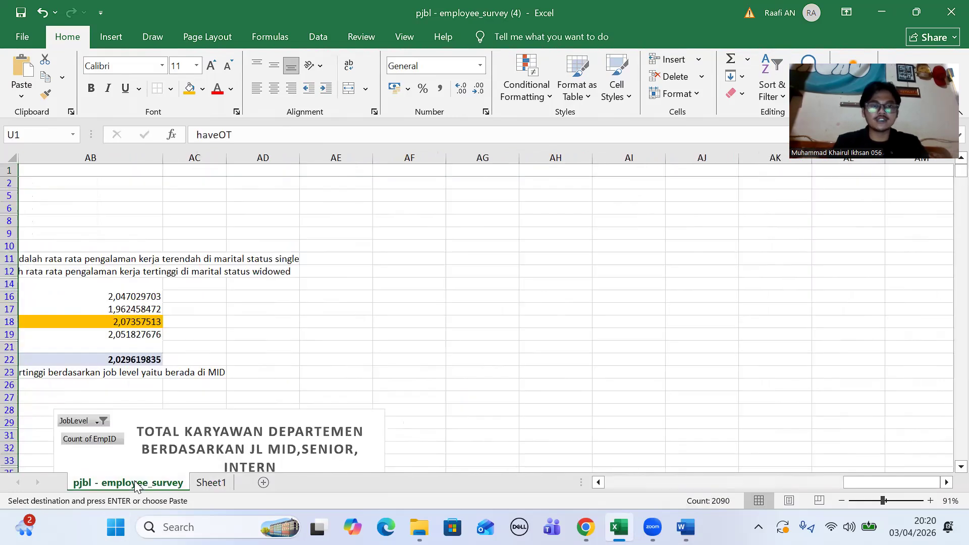
scroll(494, 312, down, 4)
scroll(494, 312, left, 1)
scroll(494, 312, up, 5)
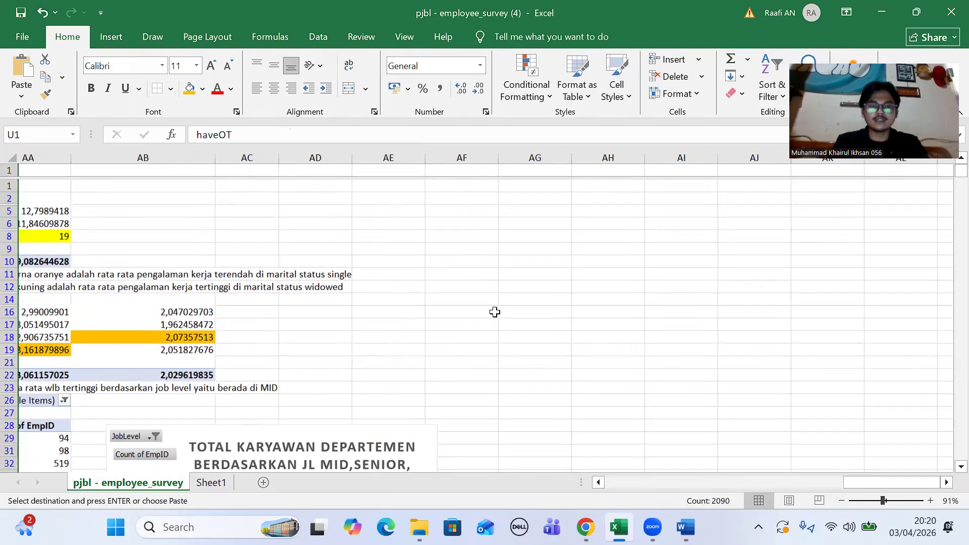
scroll(495, 312, right, 3)
scroll(495, 312, left, 3)
scroll(494, 311, down, 2)
scroll(495, 312, up, 2)
scroll(495, 312, right, 3)
scroll(495, 312, left, 1)
scroll(523, 205, right, 1)
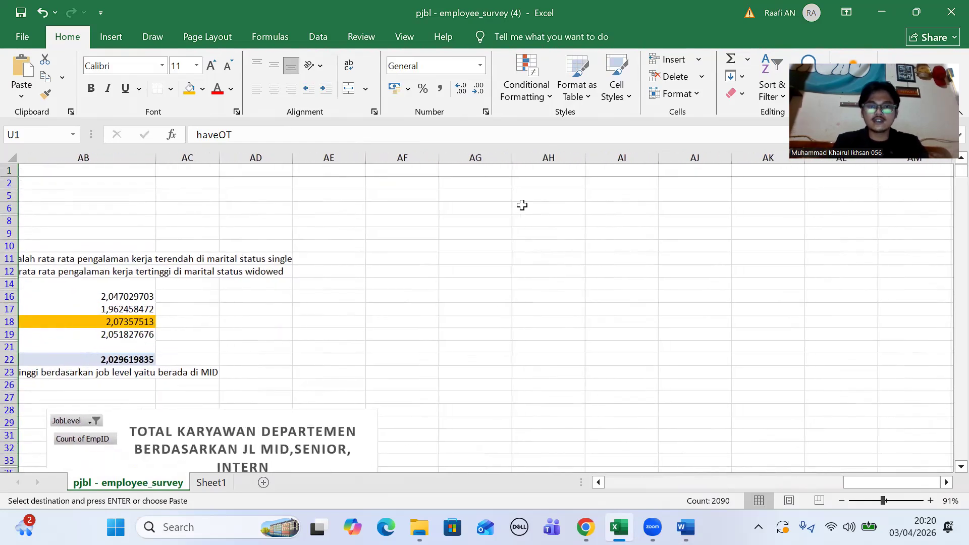
click(630, 170)
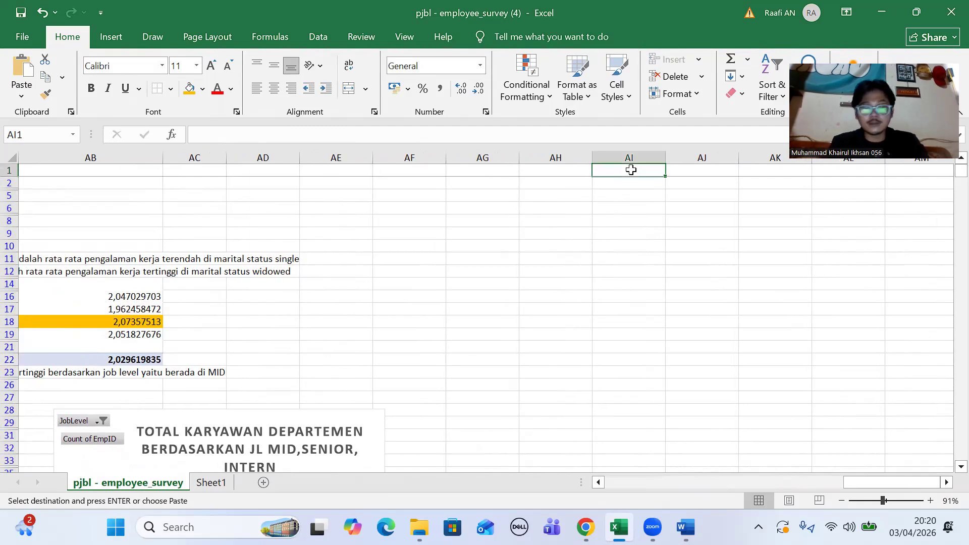
key(ctrl+v)
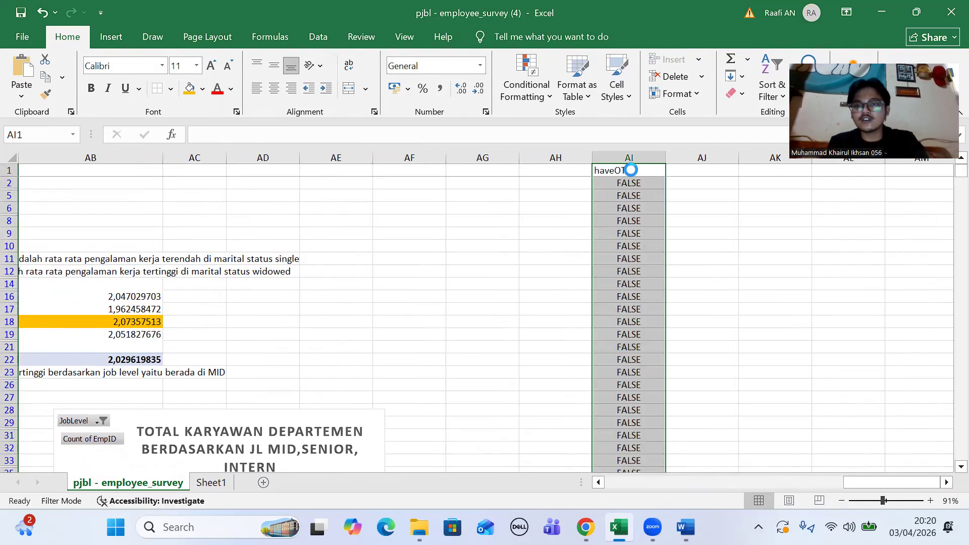
Step: Check the pasted haveOT values in column AI and reread question e in the Word assignment before returning to Excel
scroll(663, 245, down, 3)
scroll(663, 244, up, 3)
scroll(663, 244, down, 8)
scroll(663, 245, up, 12)
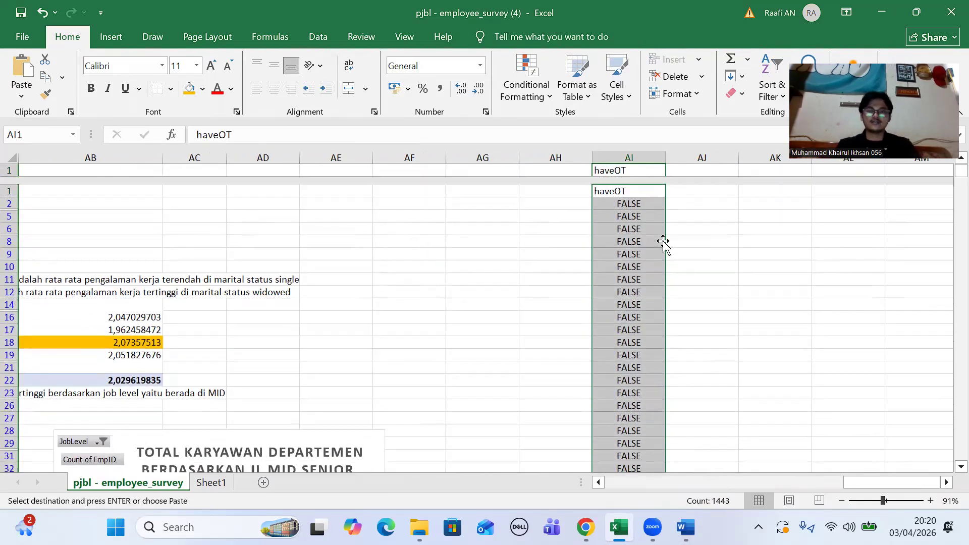
click(704, 175)
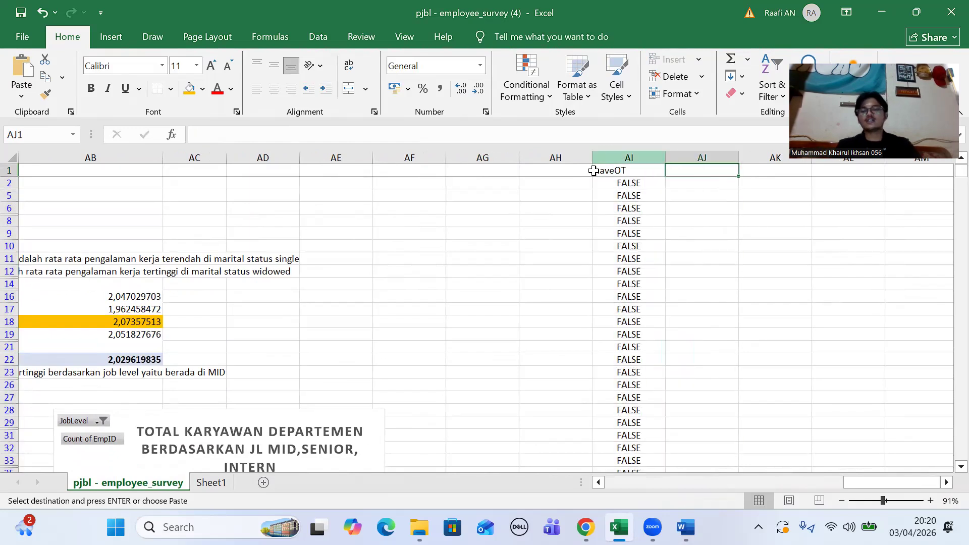
click(653, 173)
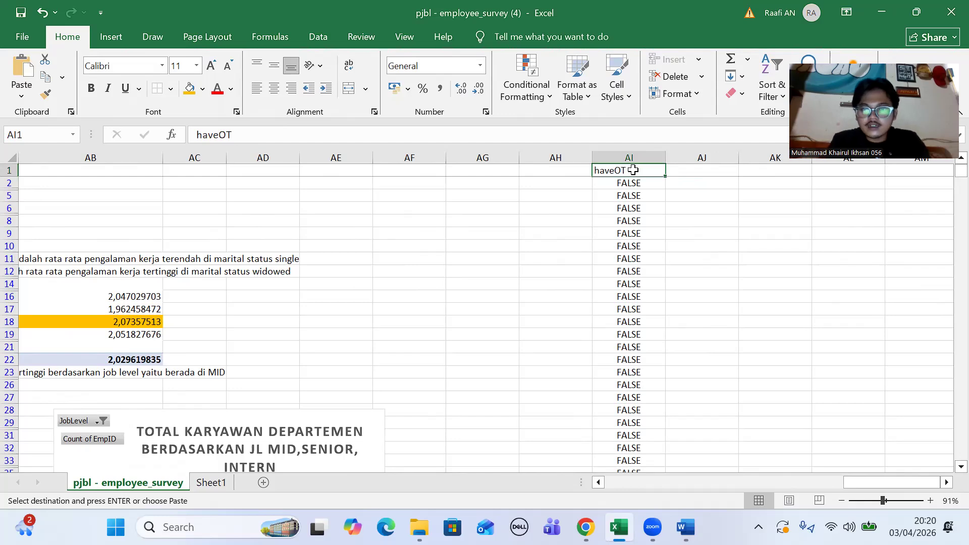
double_click(634, 170)
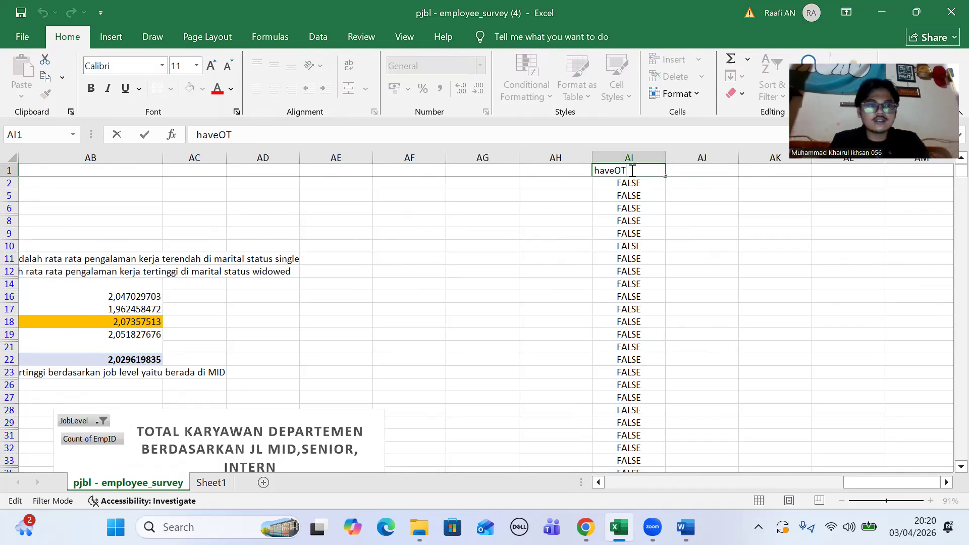
scroll(522, 232, left, 5)
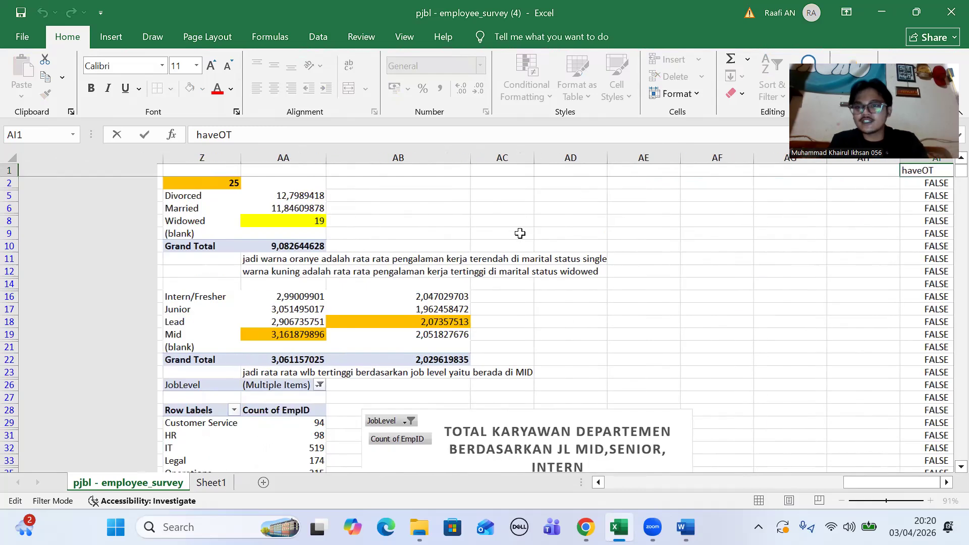
scroll(520, 233, right, 5)
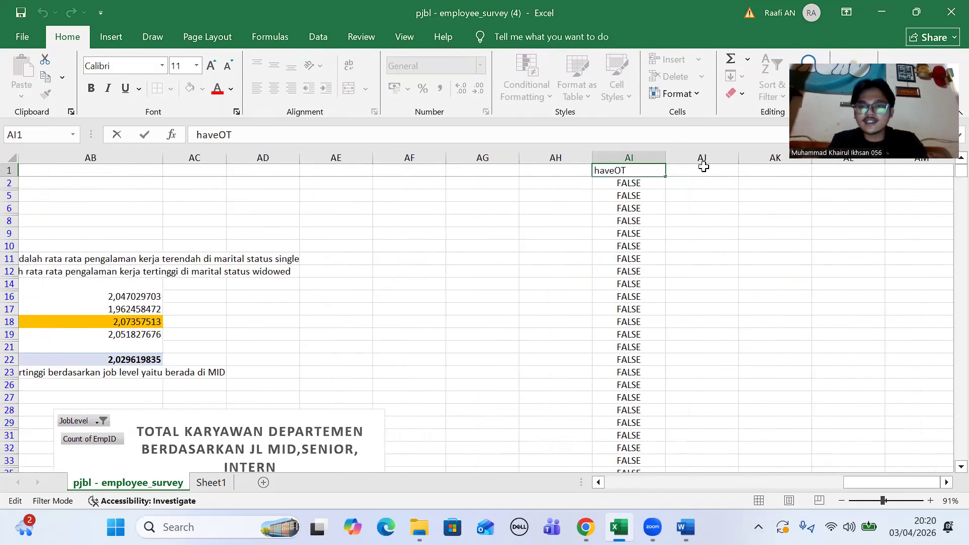
scroll(541, 242, left, 2)
scroll(541, 243, right, 2)
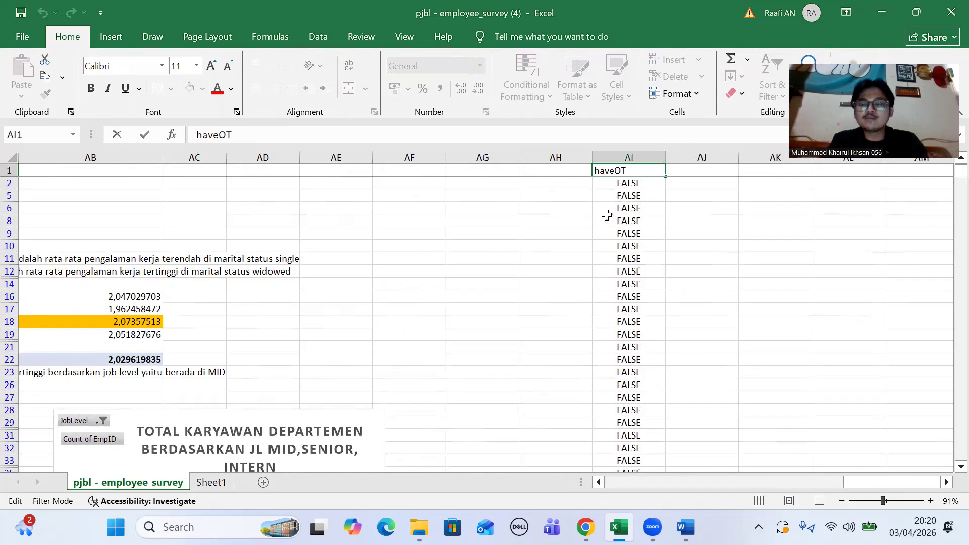
click(685, 527)
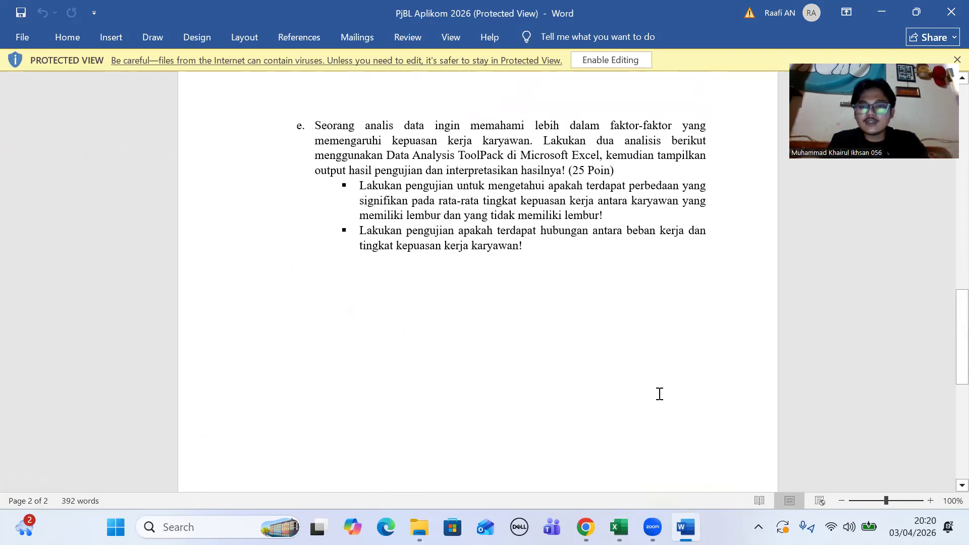
click(619, 527)
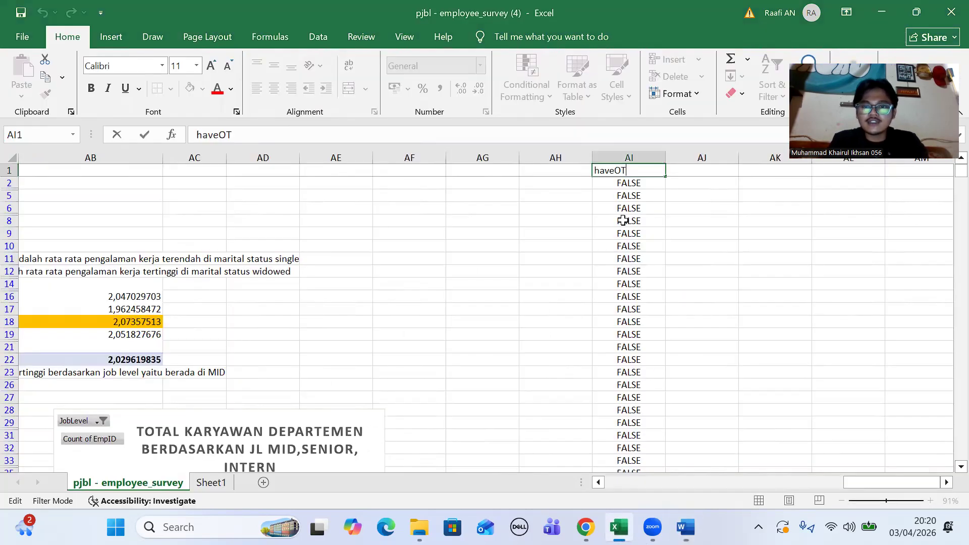
Step: Copy the filtered JobSatisfaction column from column W of the survey data
scroll(632, 223, left, 10)
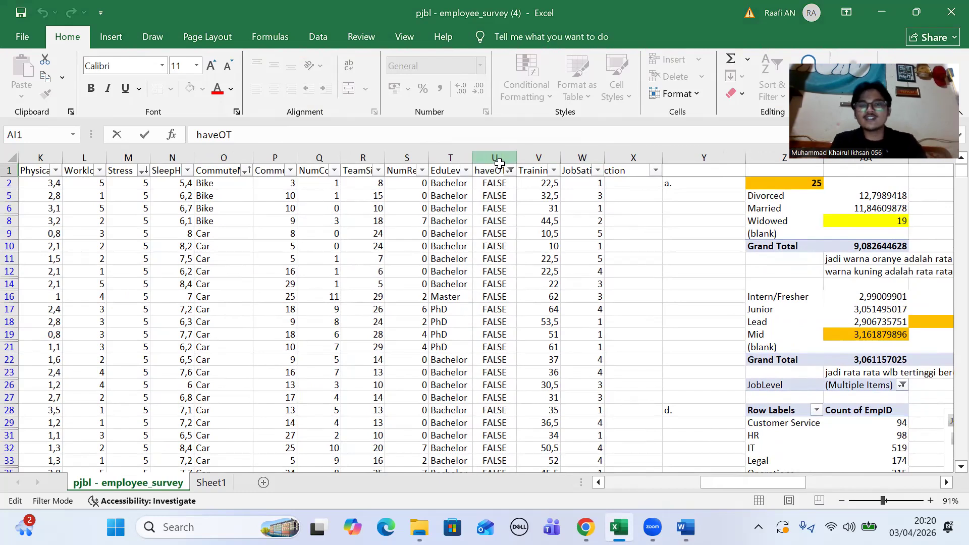
click(583, 157)
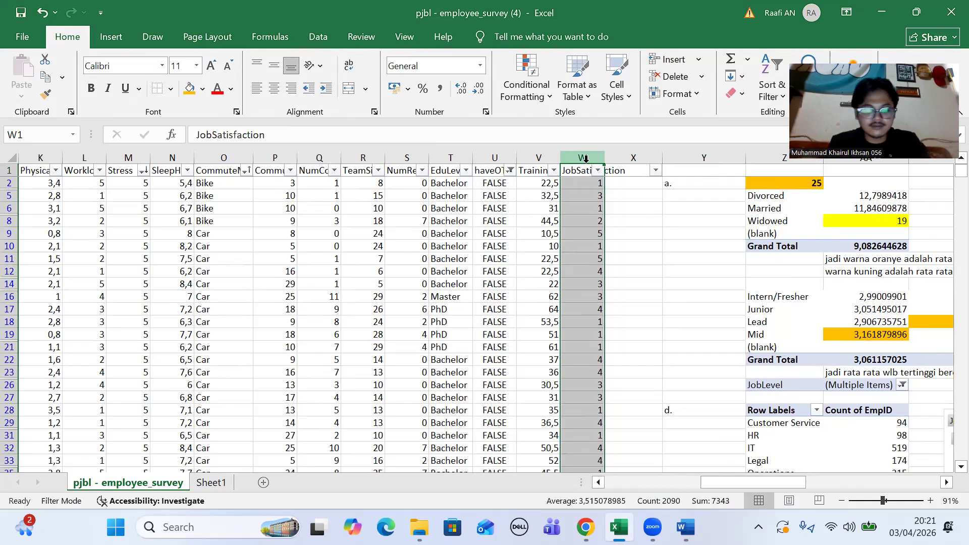
key(ctrl+c)
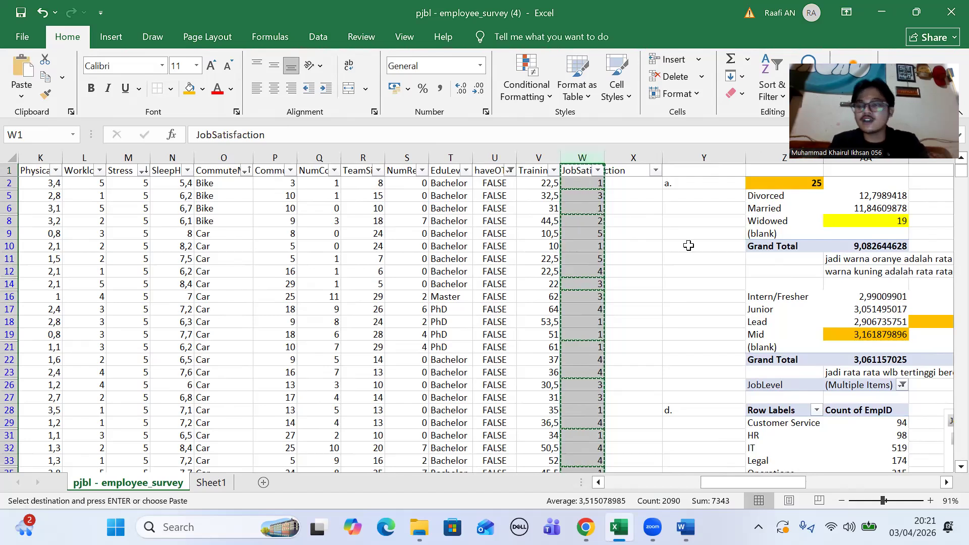
Step: Try to paste the copied JobSatisfaction data over the whole of column AK
scroll(689, 245, right, 10)
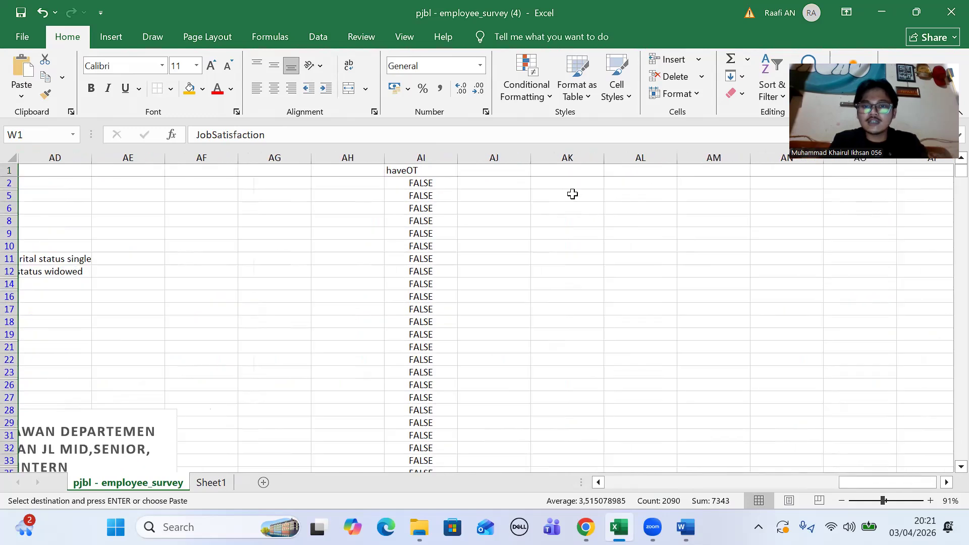
click(579, 157)
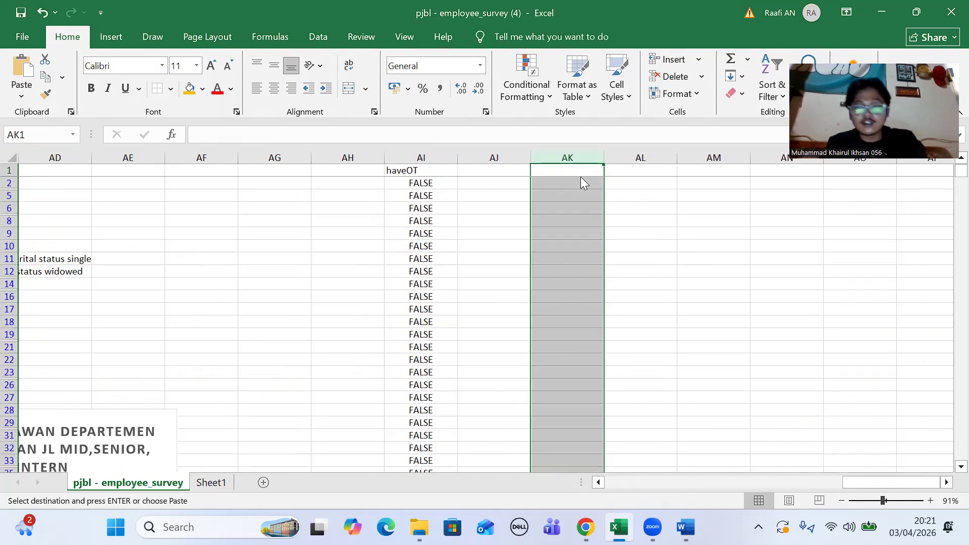
key(ctrl+v)
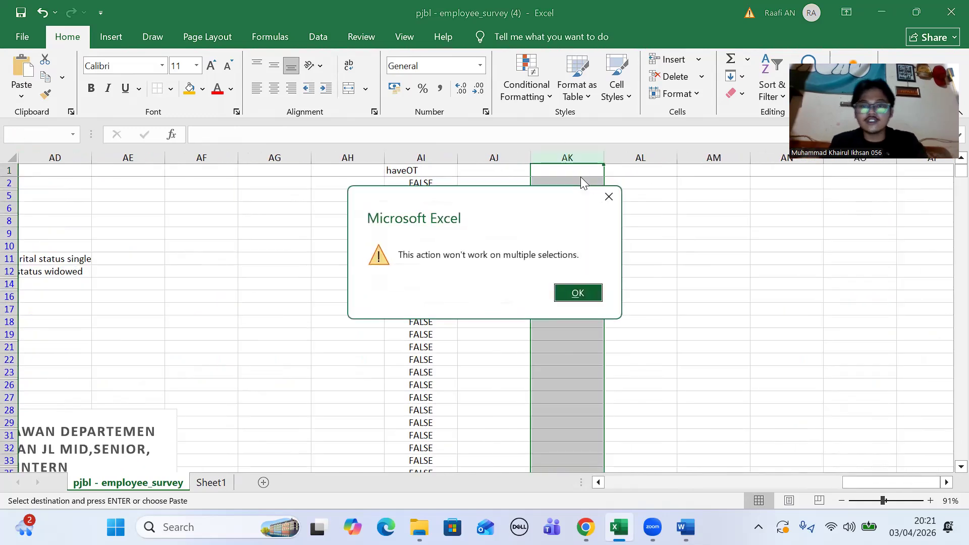
click(577, 293)
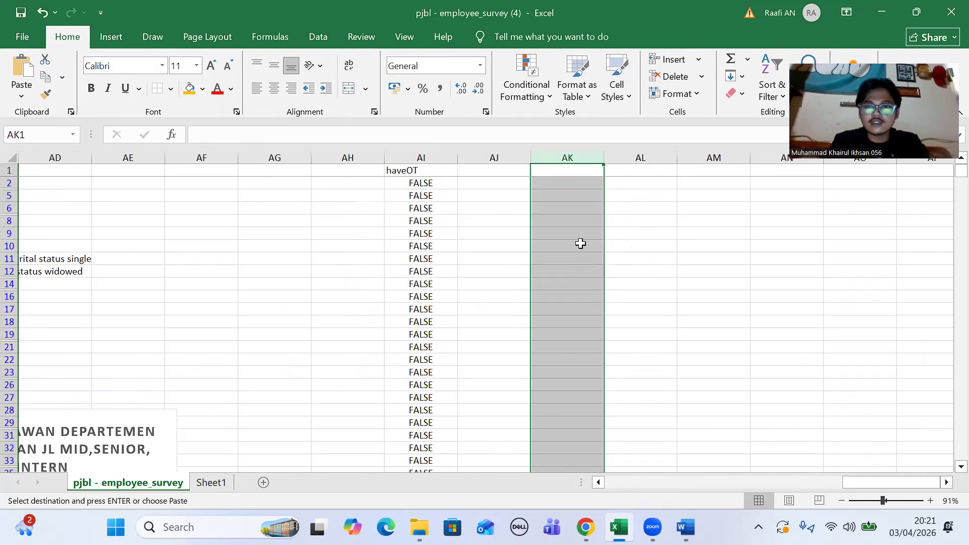
Step: Paste the copied no-overtime JobSatisfaction data starting at cell AK1 and check the pasted values
click(565, 173)
key(ctrl+v)
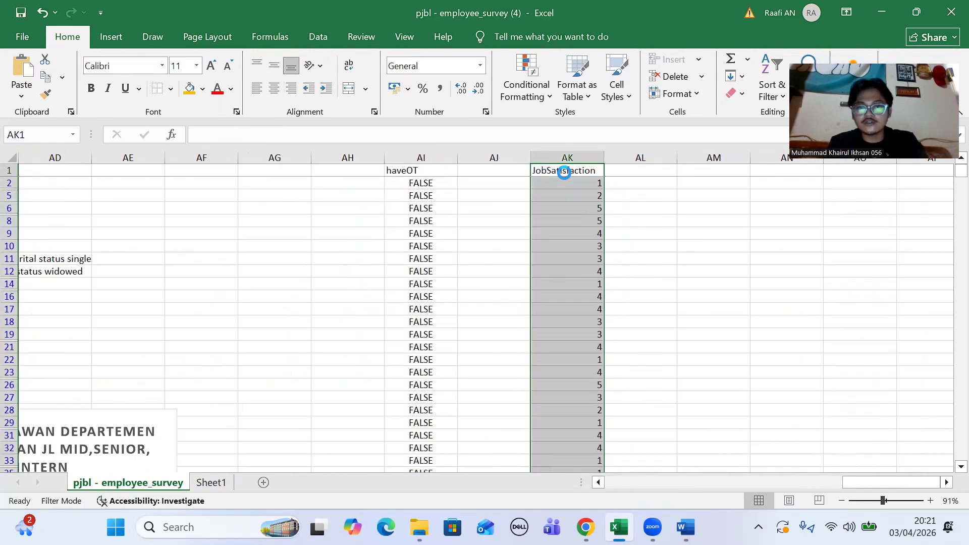
scroll(560, 219, down, 5)
scroll(560, 219, up, 5)
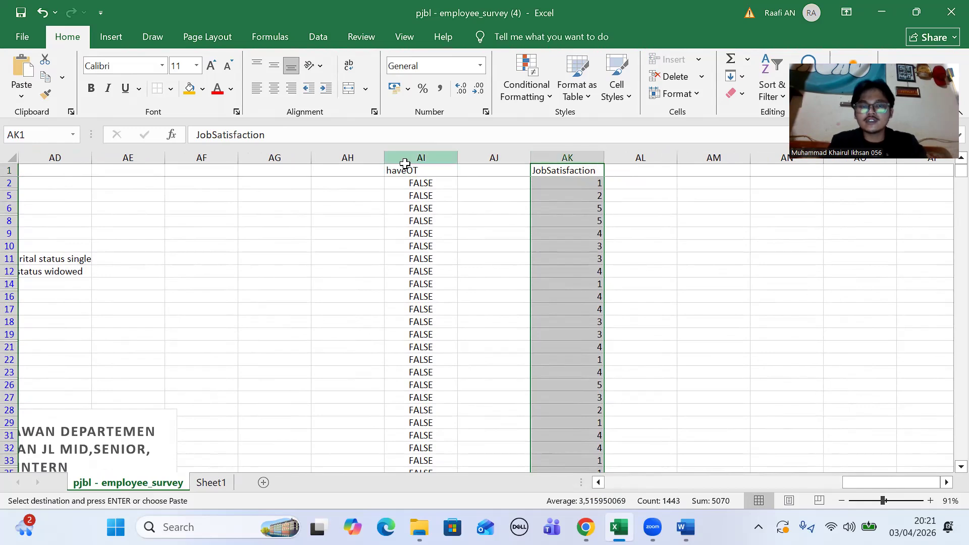
Step: Change the haveOT column filter so that only TRUE rows are shown
scroll(431, 195, left, 3)
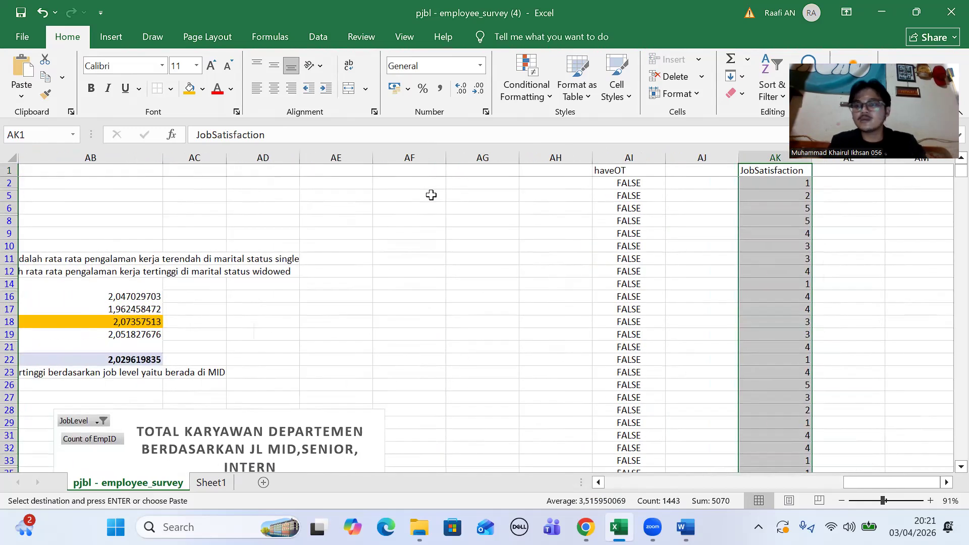
scroll(432, 195, left, 10)
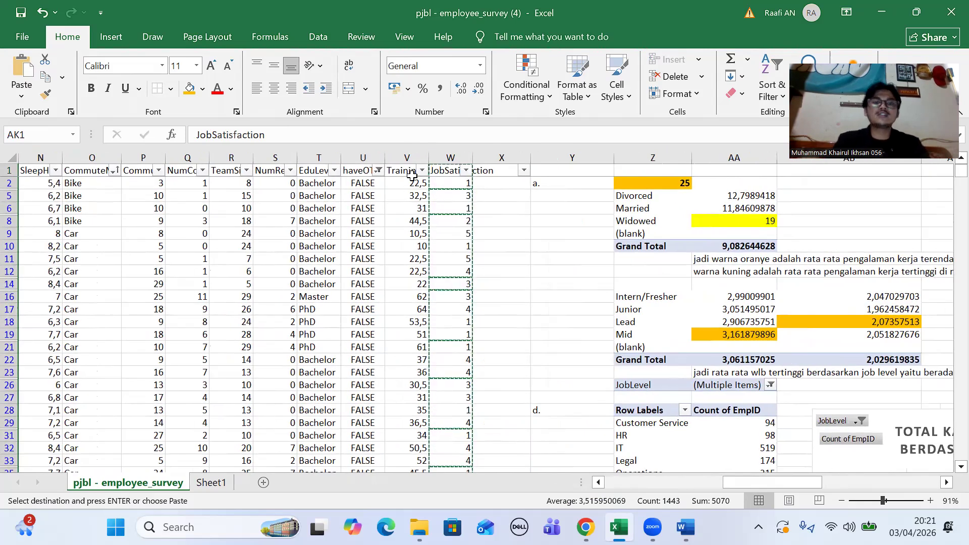
click(377, 171)
click(221, 371)
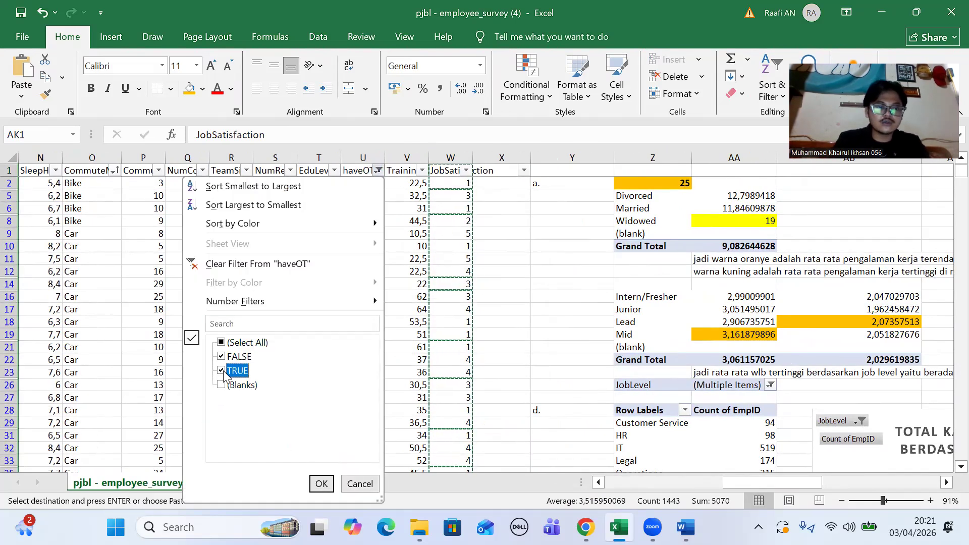
click(221, 357)
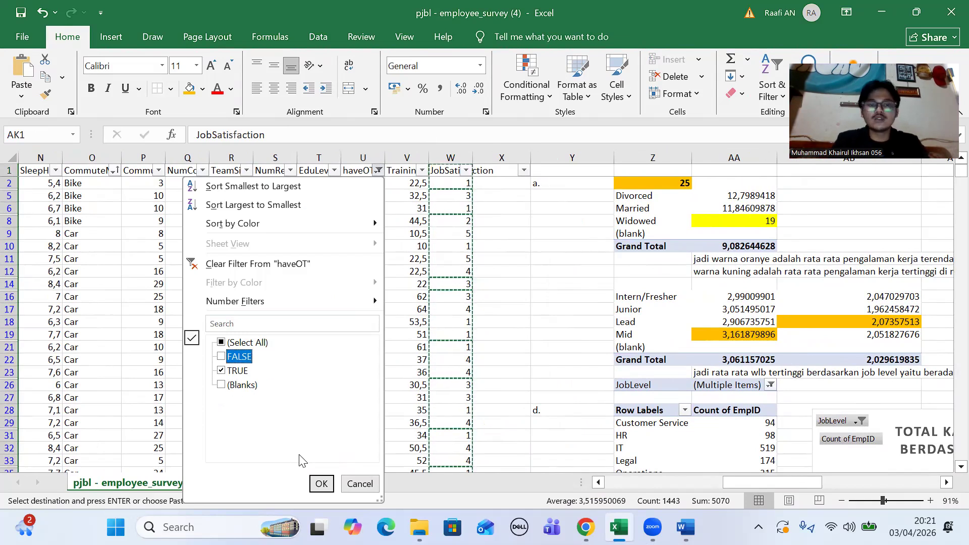
click(321, 485)
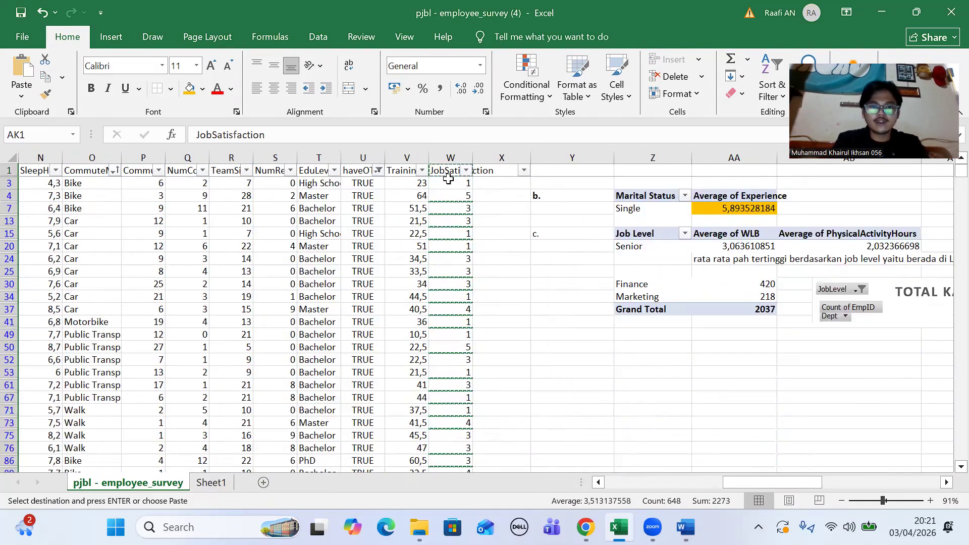
Step: Copy the filtered JobSatisfaction column W and paste it starting at cell AL1, beside the earlier JobSatisfaction copy
click(460, 153)
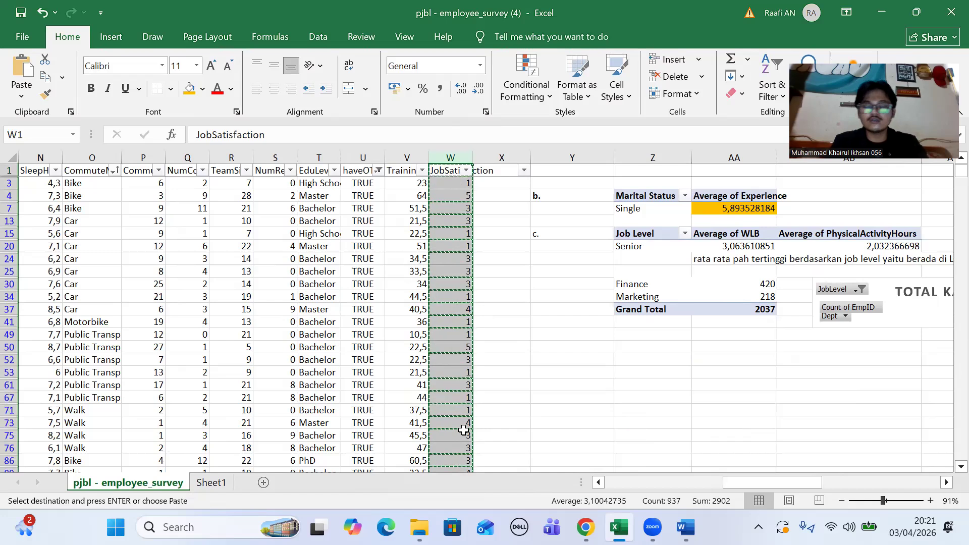
scroll(698, 371, right, 5)
scroll(698, 372, right, 6)
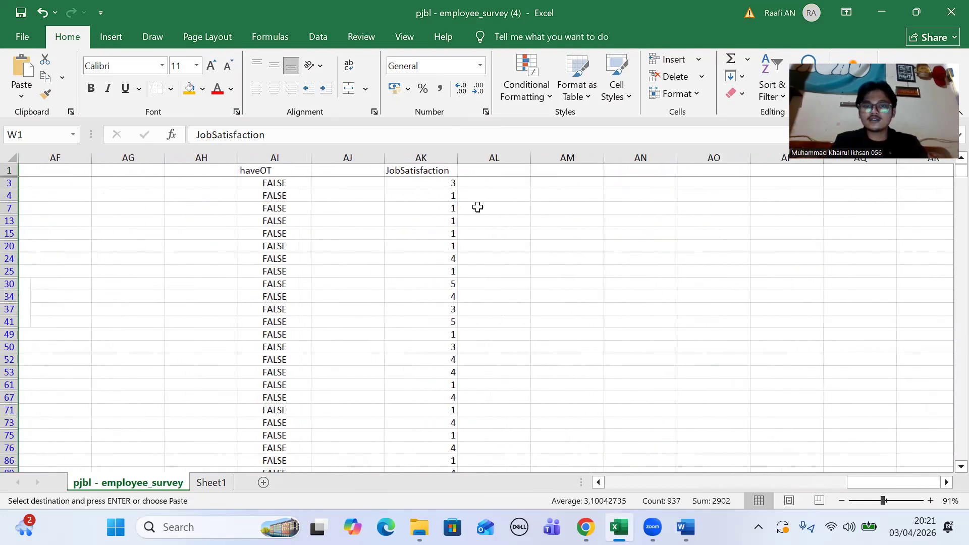
click(502, 174)
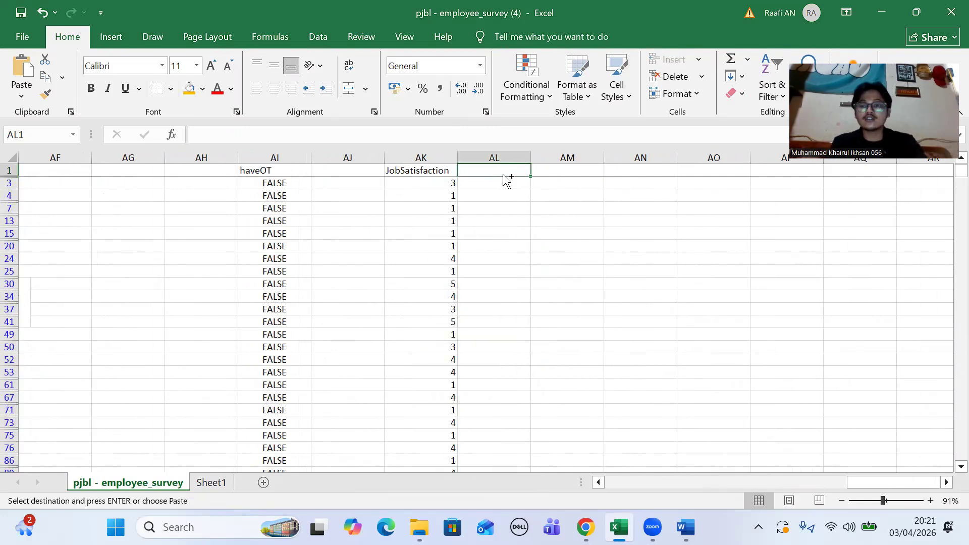
key(ctrl+v)
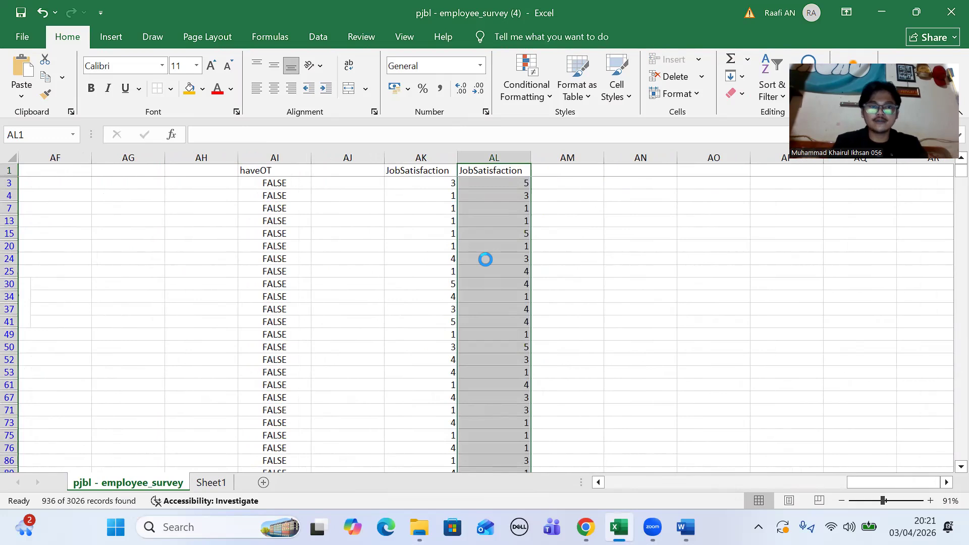
click(597, 271)
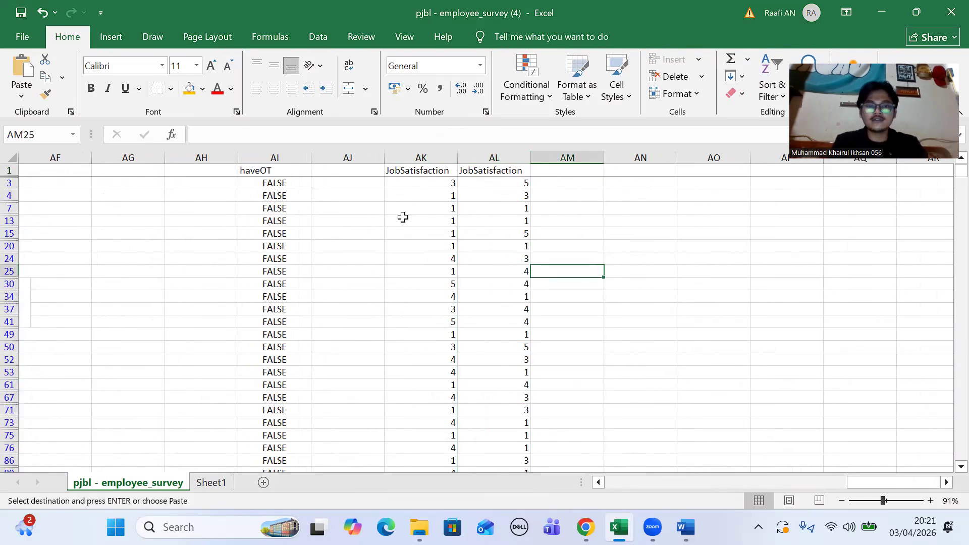
Step: Reset the haveOT filter to select all values, including FALSE, TRUE and blanks
scroll(402, 217, left, 10)
scroll(402, 217, left, 6)
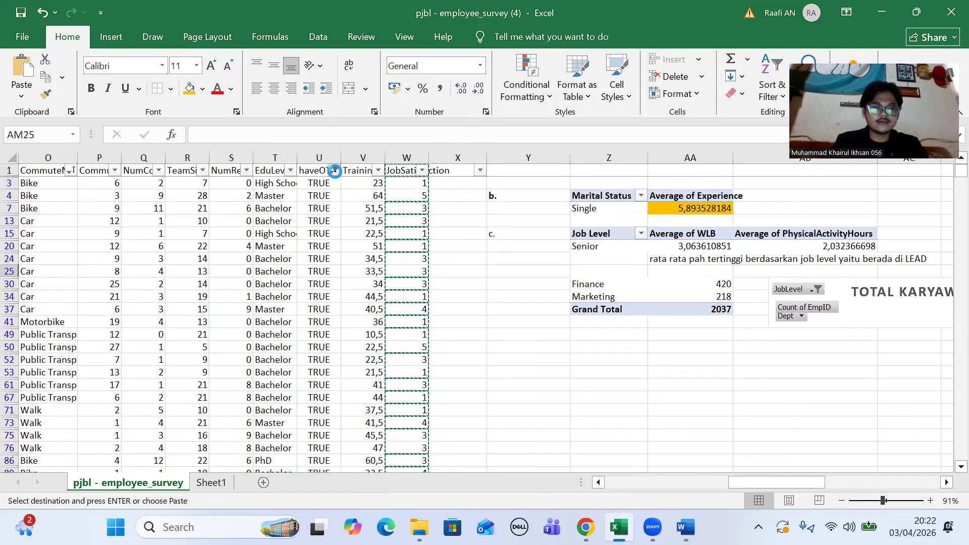
click(335, 171)
click(178, 343)
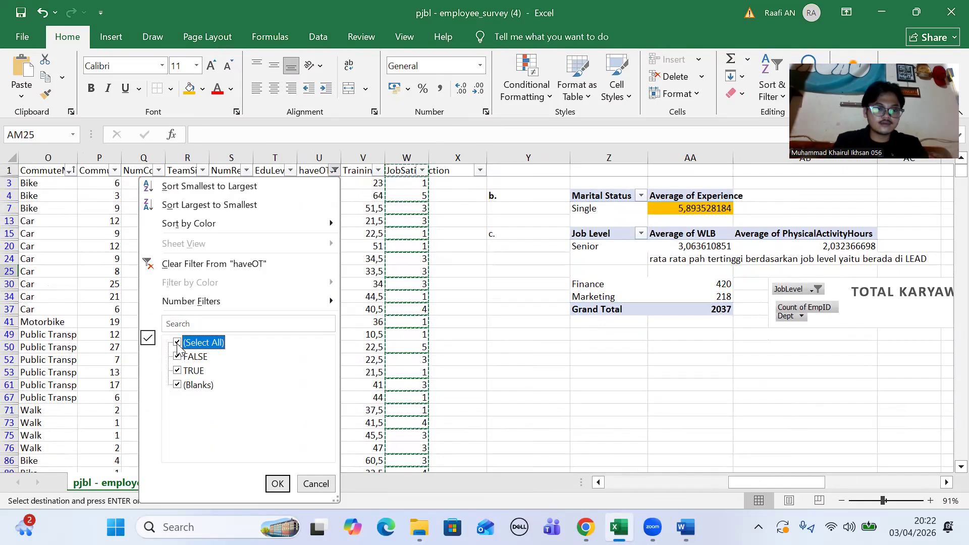
click(277, 484)
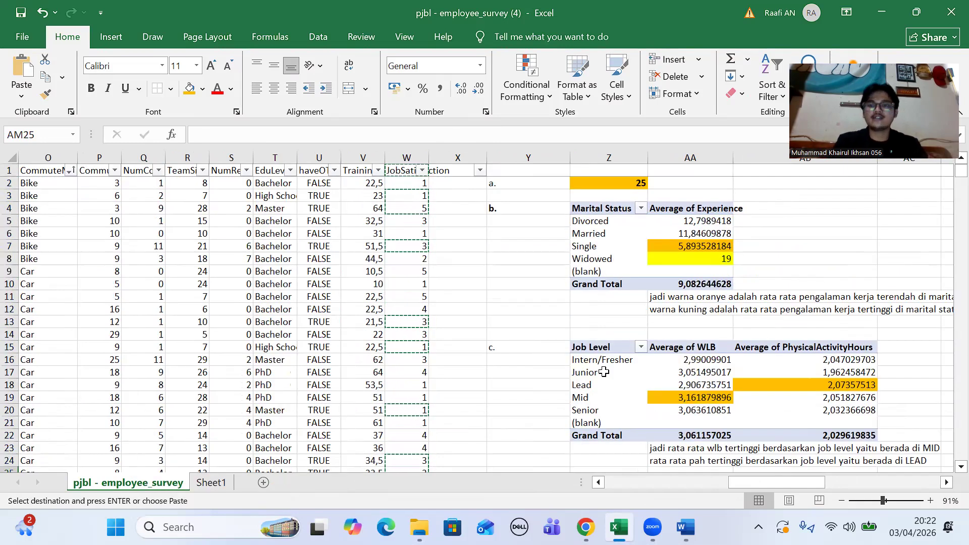
Step: Review the two pasted JobSatisfaction columns and reread question e in the Word assignment before returning to Excel
scroll(581, 384, right, 10)
scroll(604, 371, right, 1)
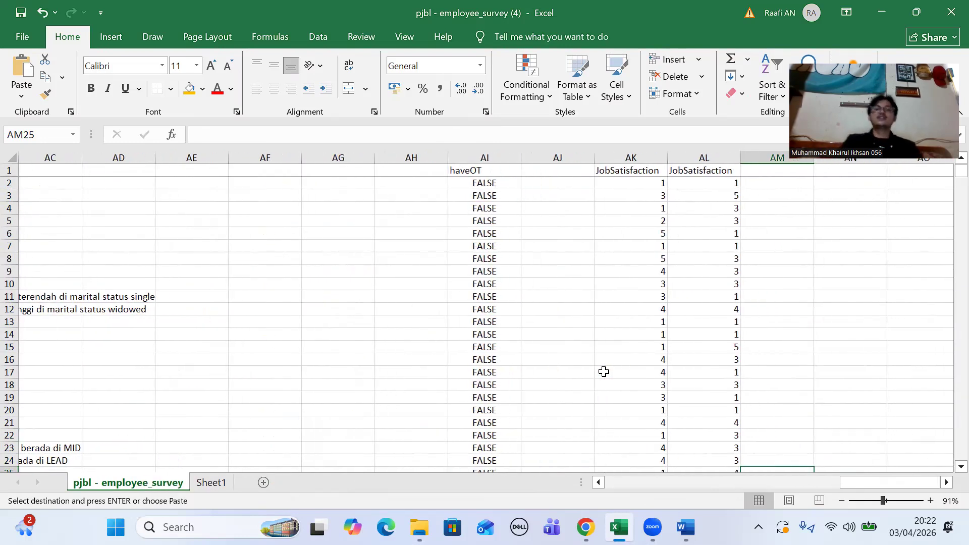
scroll(604, 371, right, 5)
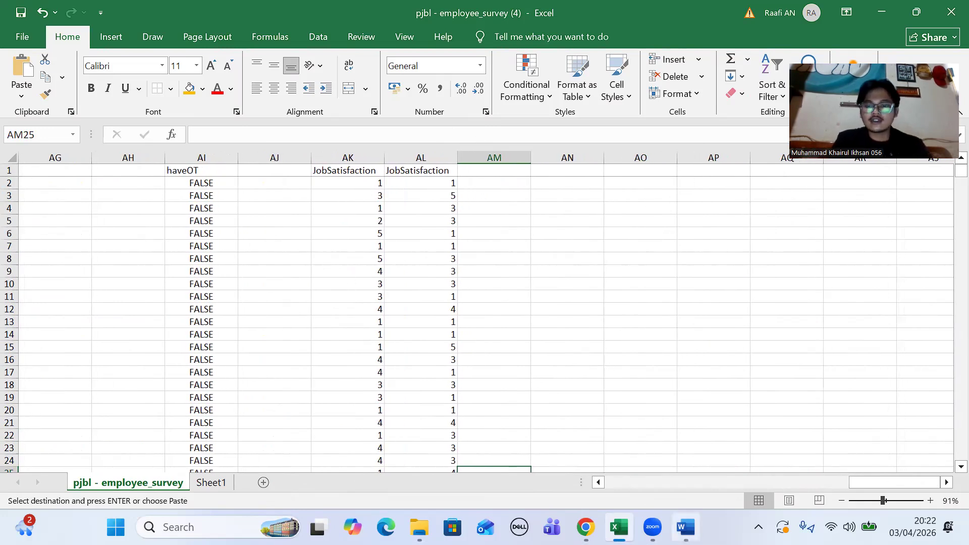
click(685, 527)
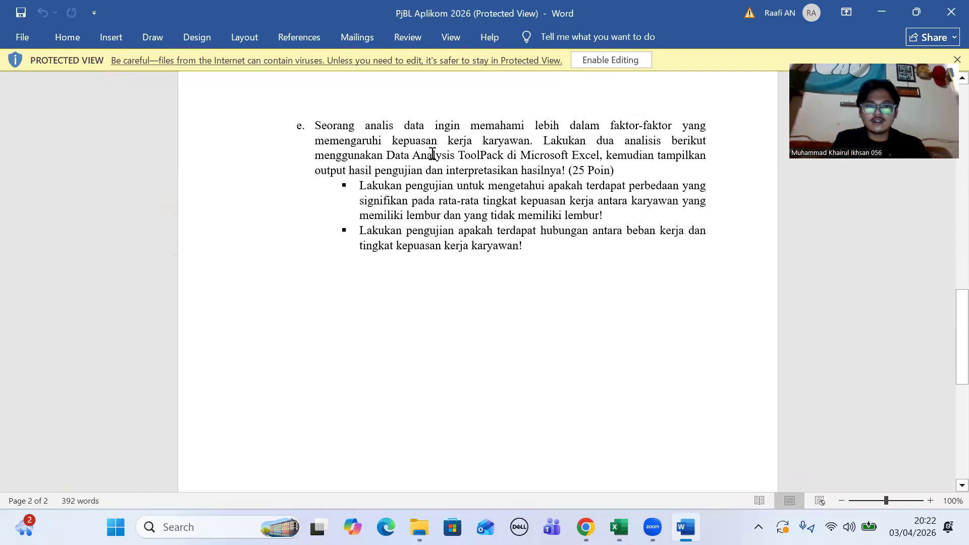
mouse_move(620, 527)
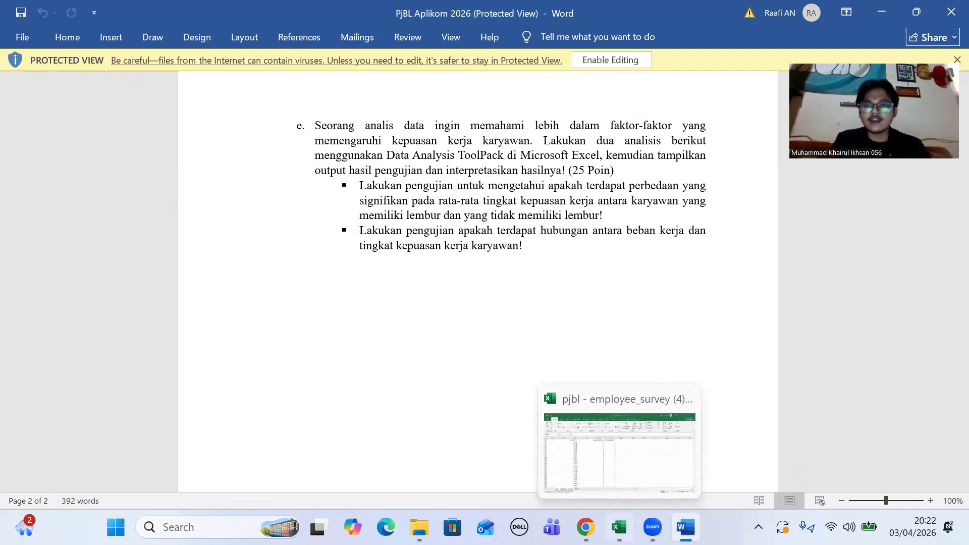
click(619, 449)
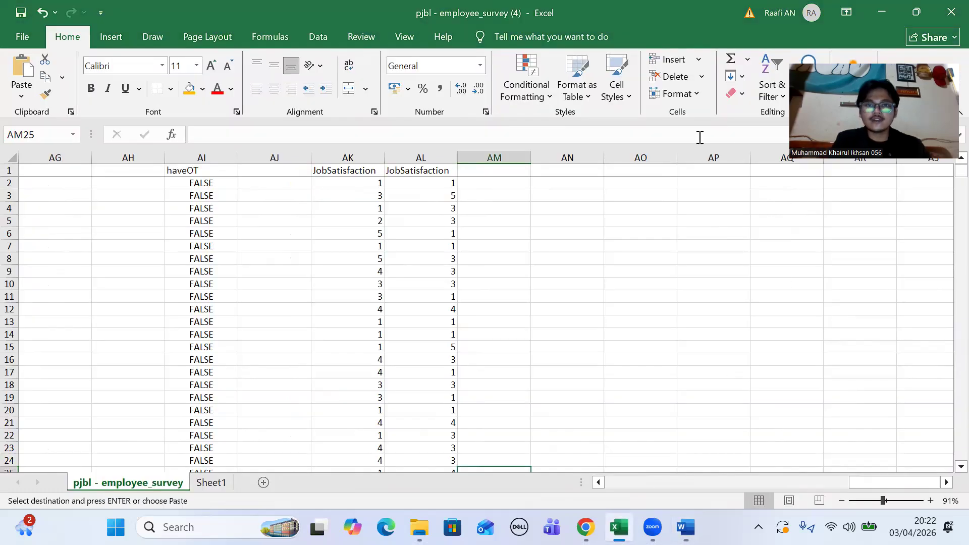
Step: Check in the Excel add-ins settings that Analysis ToolPak is enabled
click(320, 44)
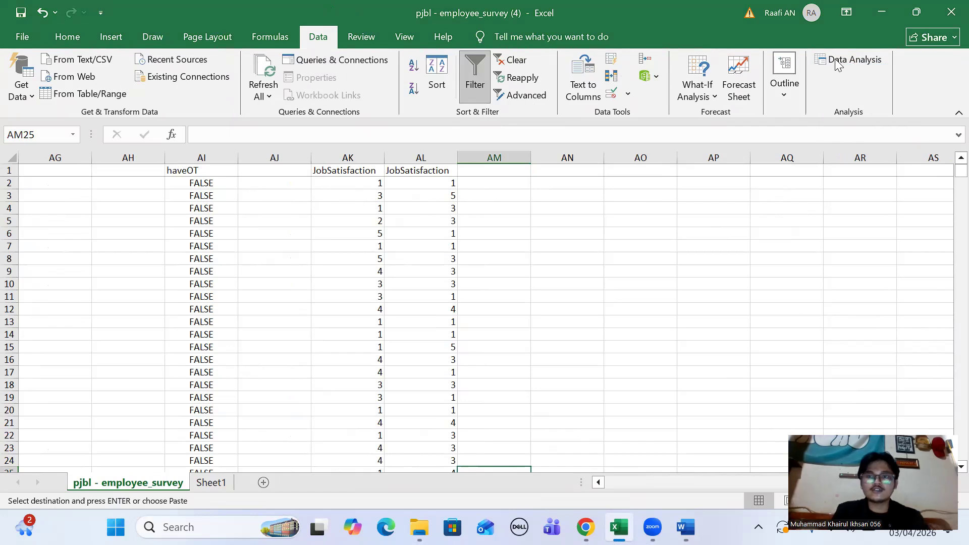
click(670, 18)
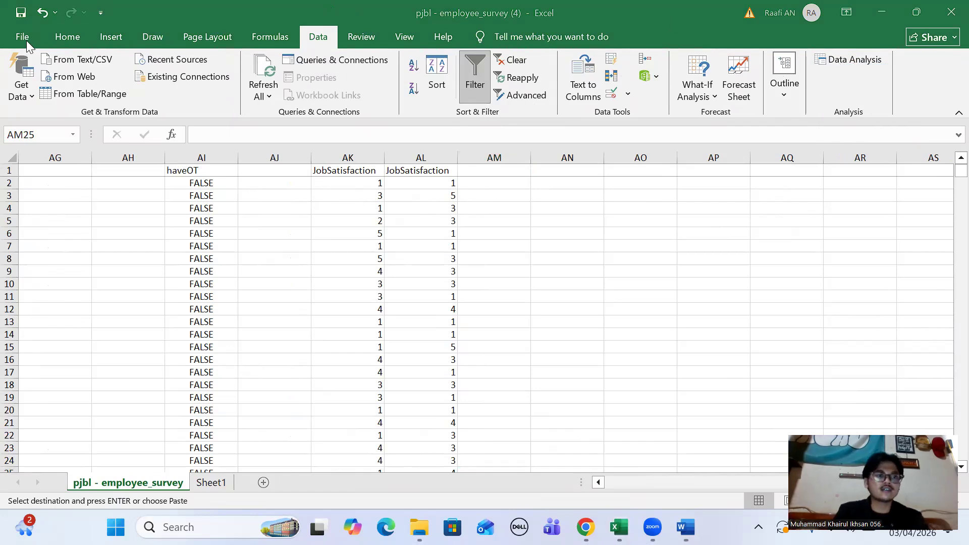
click(26, 40)
click(22, 40)
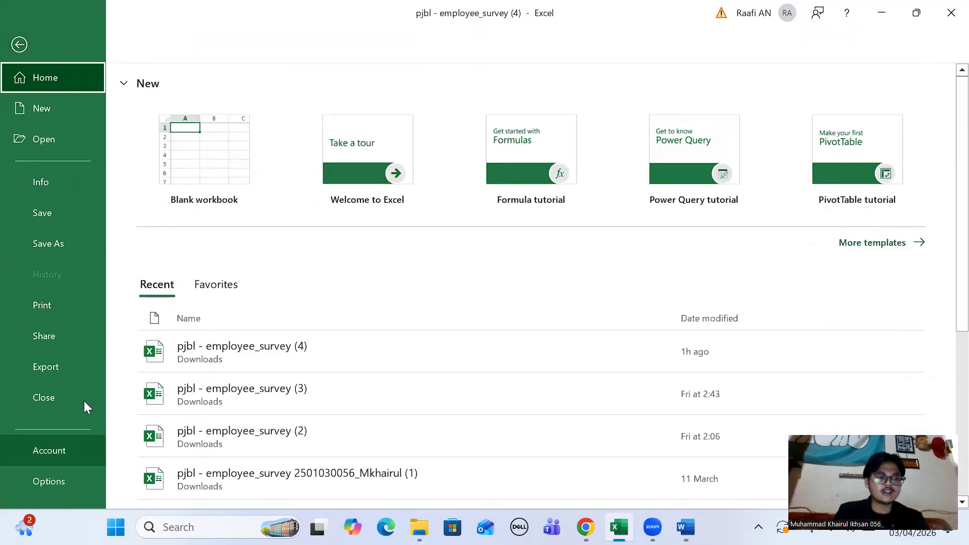
click(66, 482)
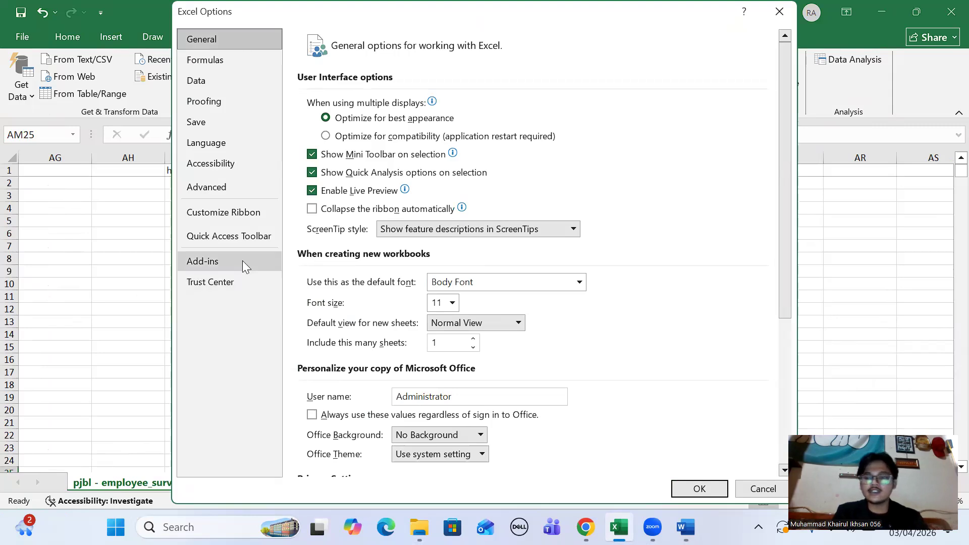
click(242, 264)
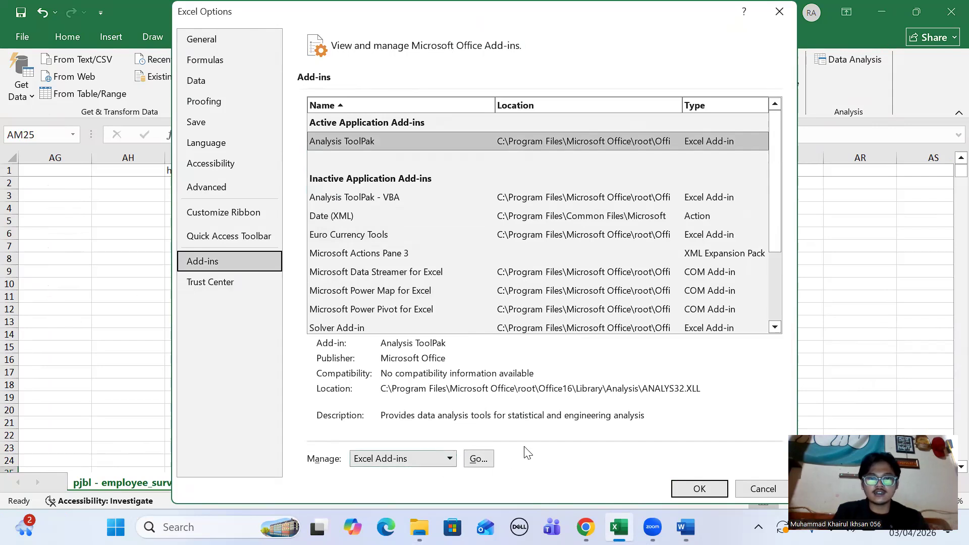
click(483, 459)
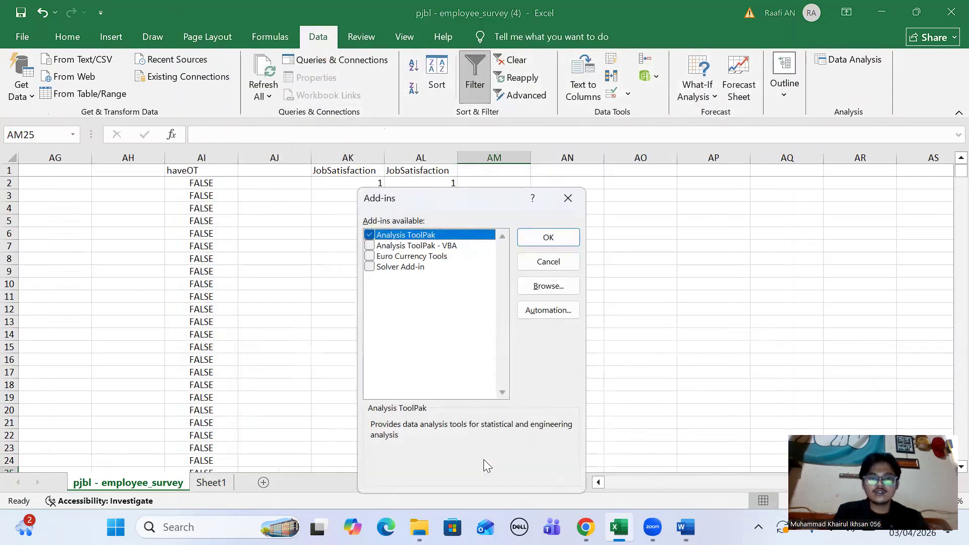
click(556, 237)
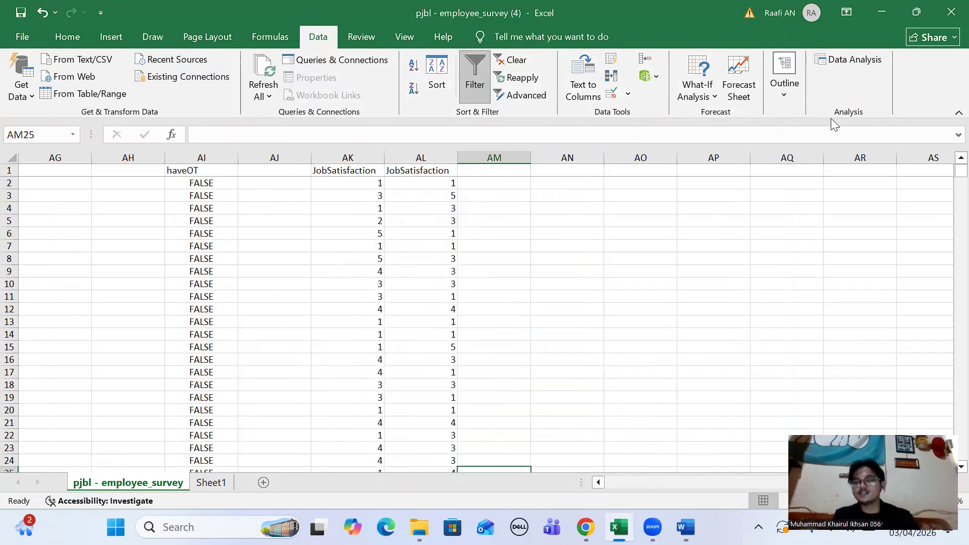
Step: Start the Data Analysis tool "t-Test: Two-Sample Assuming Unequal Variances", checking question e in Word while choosing the test
click(859, 59)
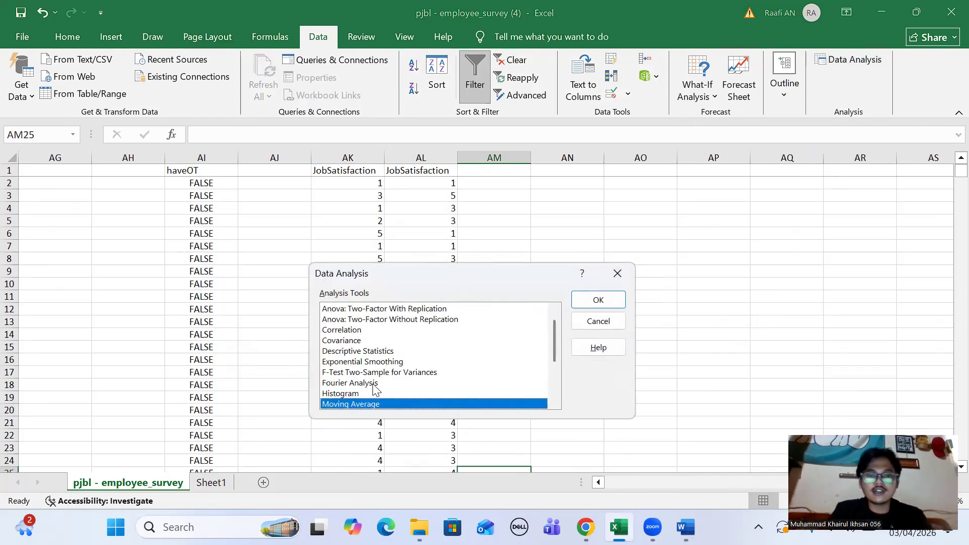
click(685, 526)
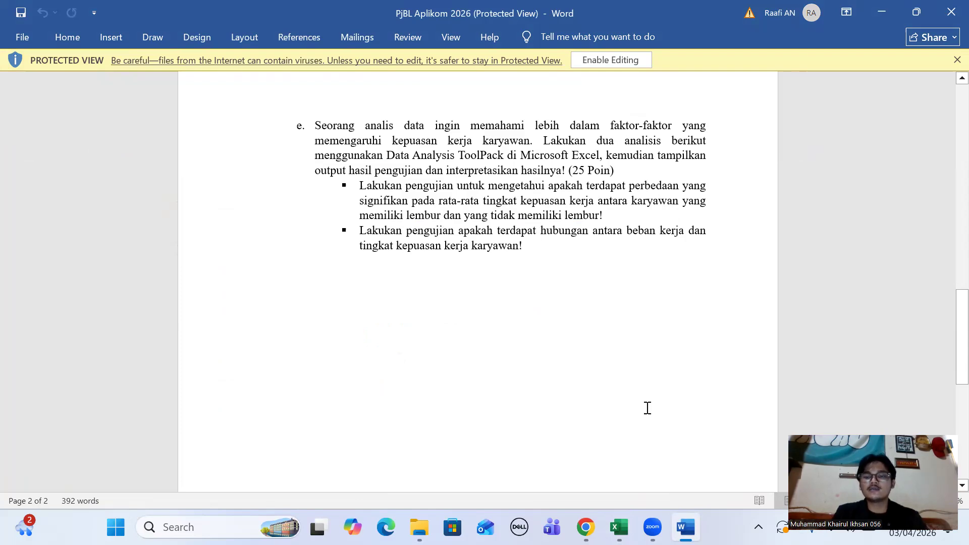
click(619, 527)
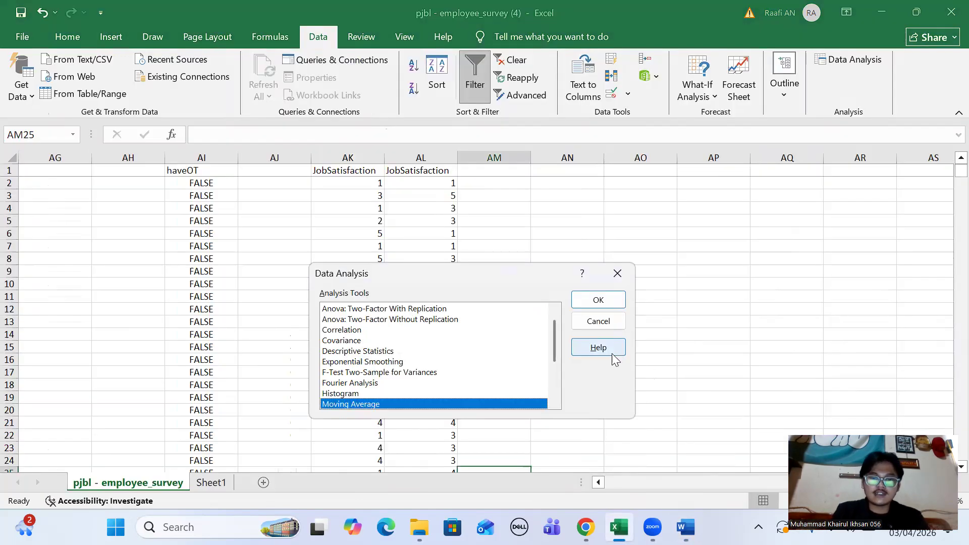
drag(554, 341, 547, 383)
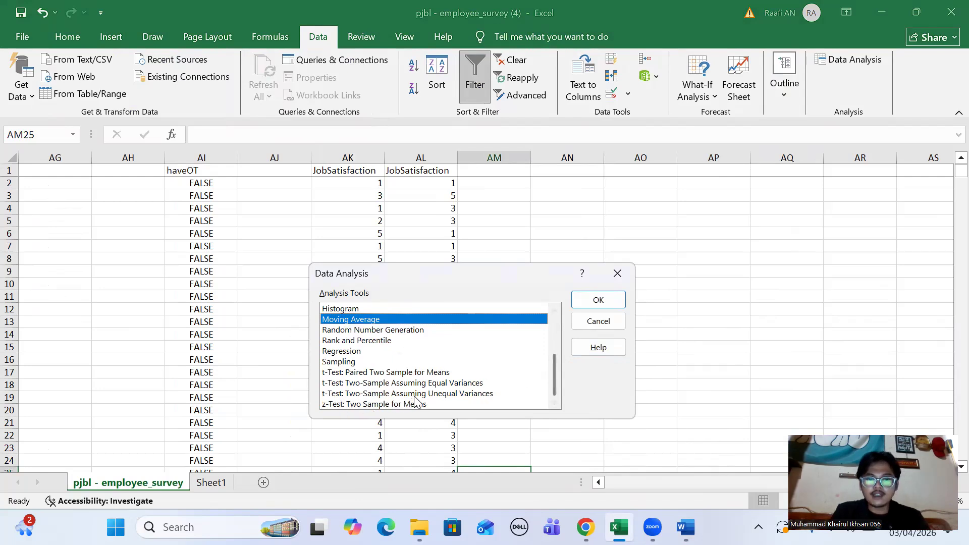
click(469, 393)
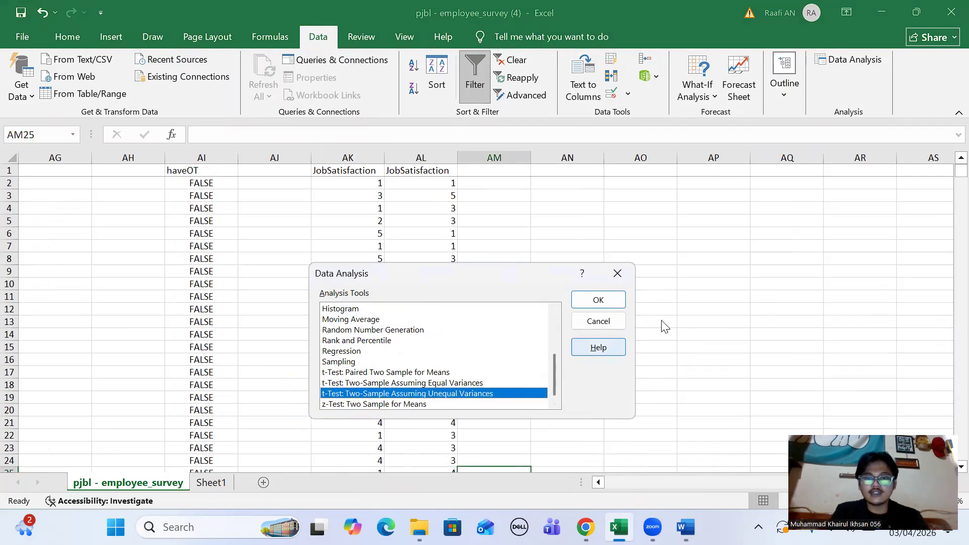
click(614, 302)
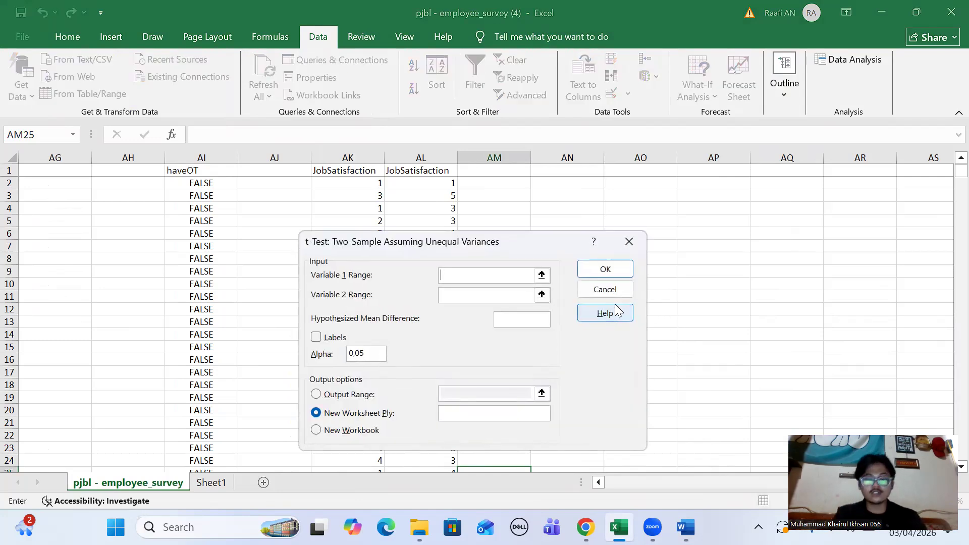
Step: Set the t-test's variable ranges to the JobSatisfaction columns AK and AL, and treat the first row as labels
scroll(497, 201, right, 1)
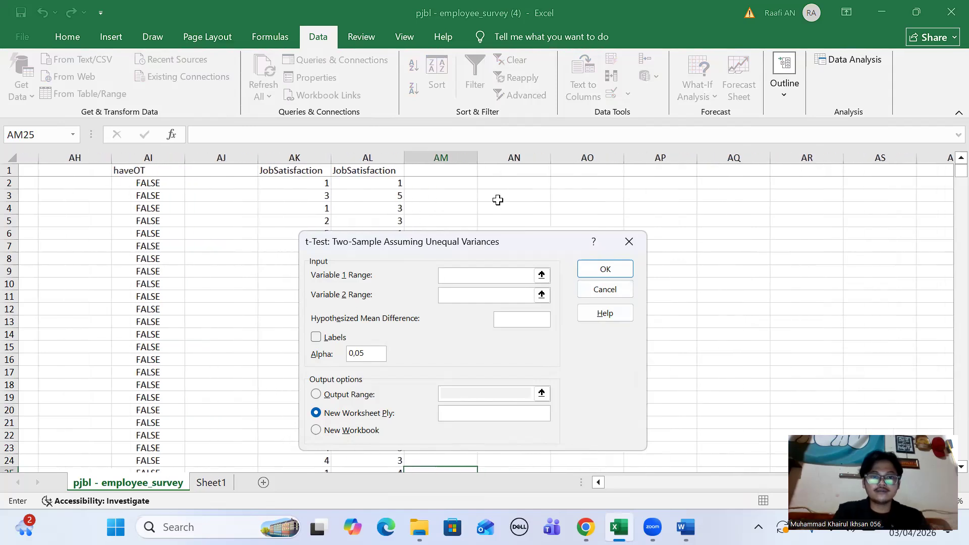
click(301, 174)
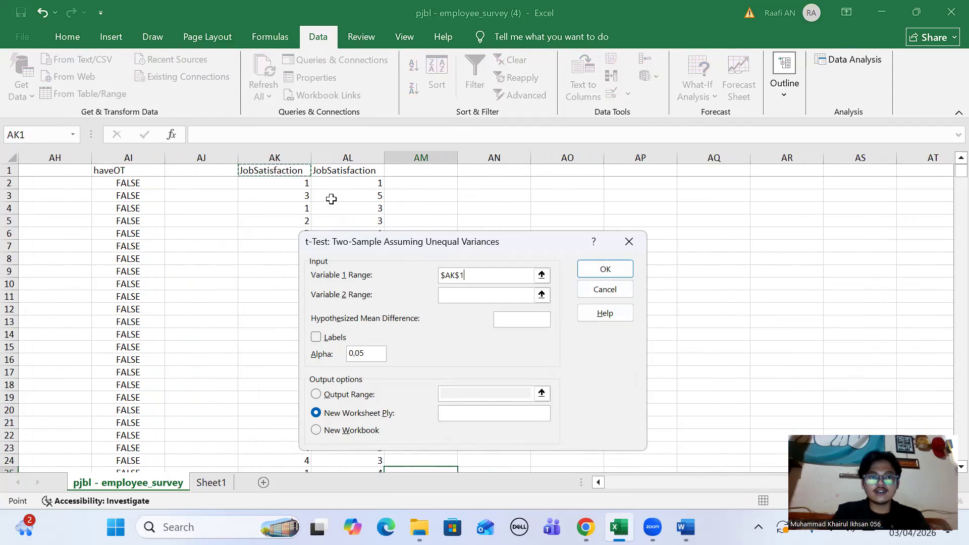
click(298, 155)
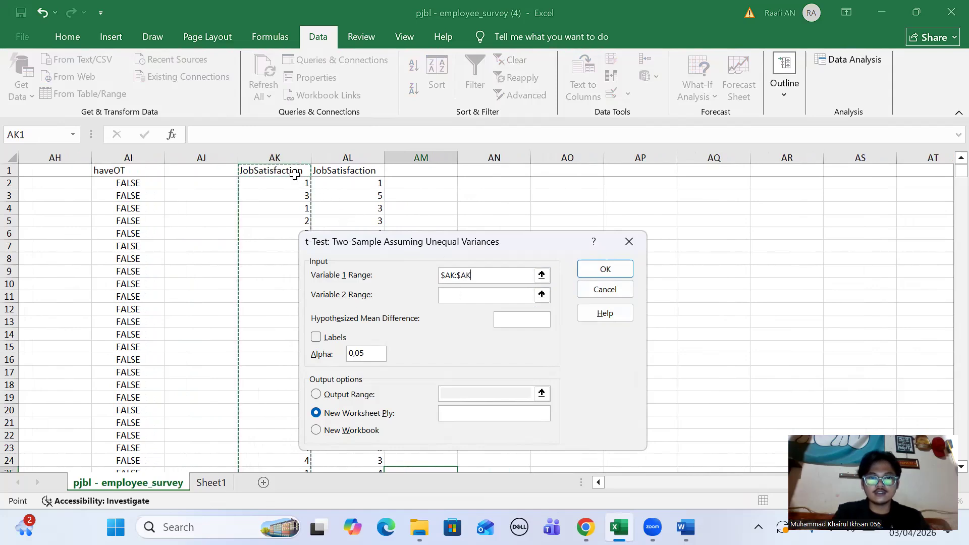
click(467, 292)
click(367, 154)
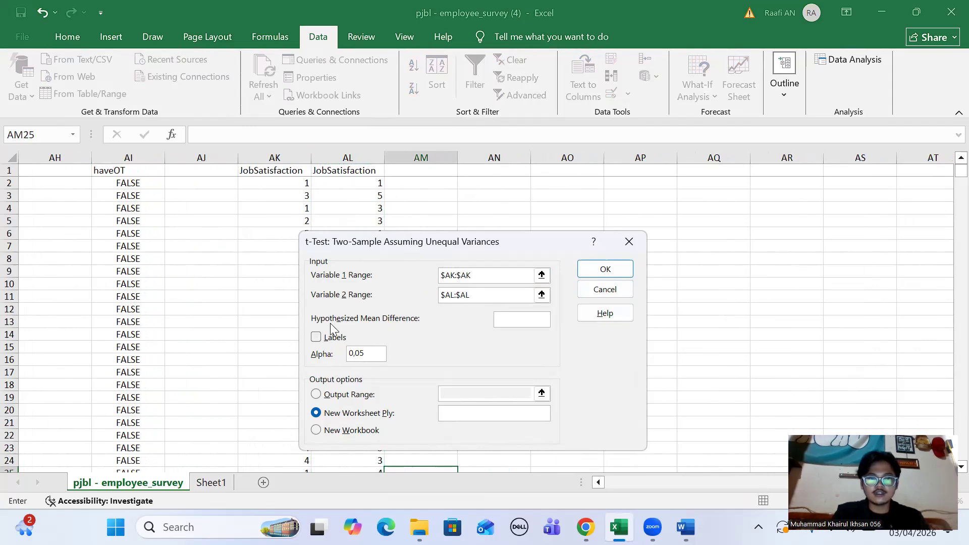
click(317, 337)
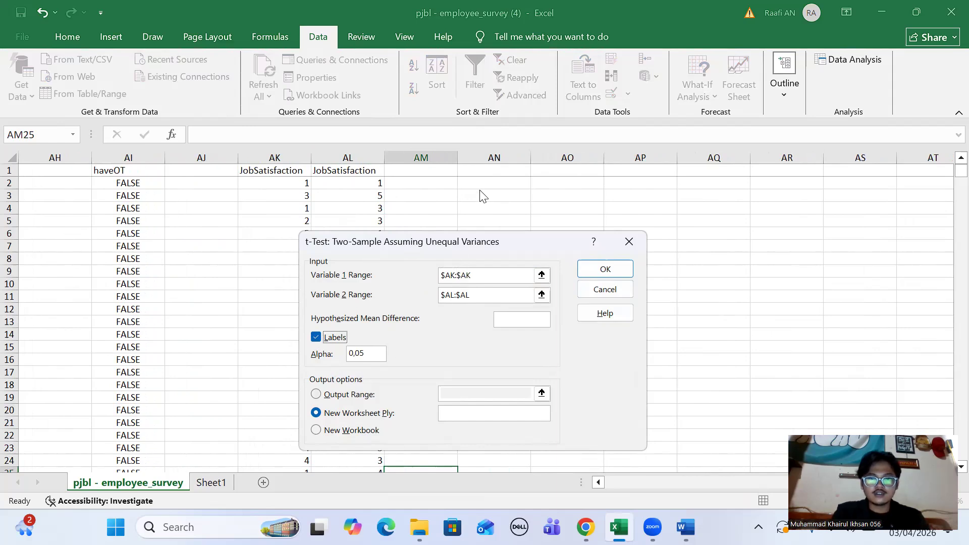
Step: Set the t-test's output range to cell AN2 on the same sheet and run the test
click(317, 398)
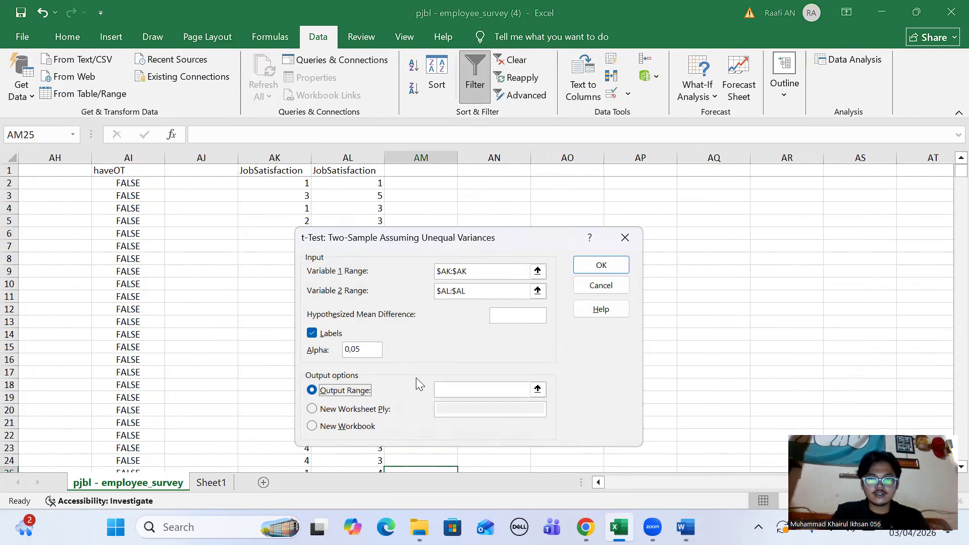
click(468, 391)
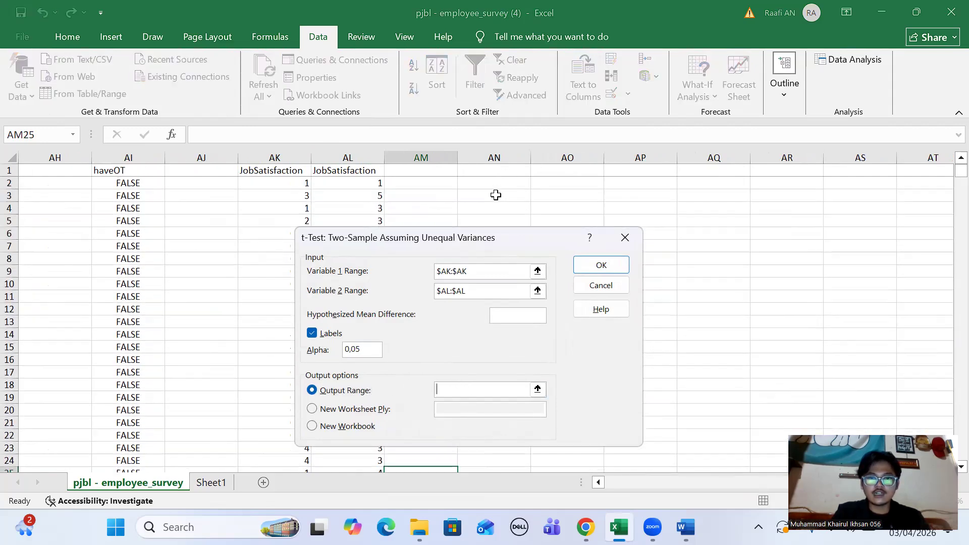
click(494, 186)
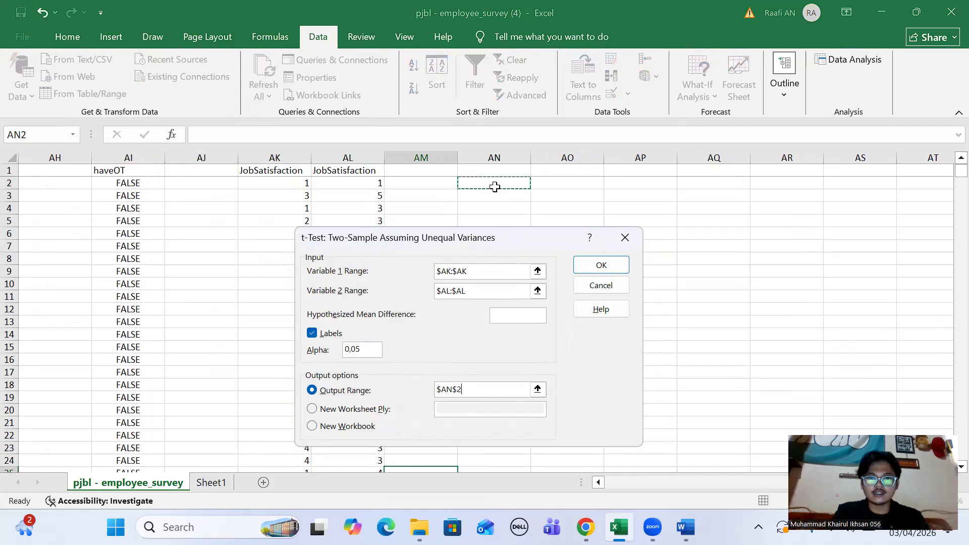
click(599, 264)
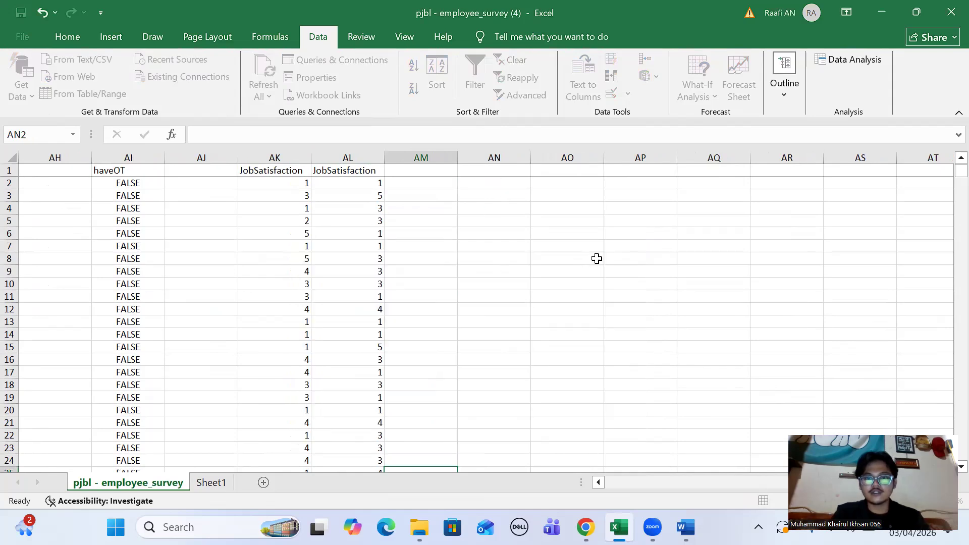
click(731, 261)
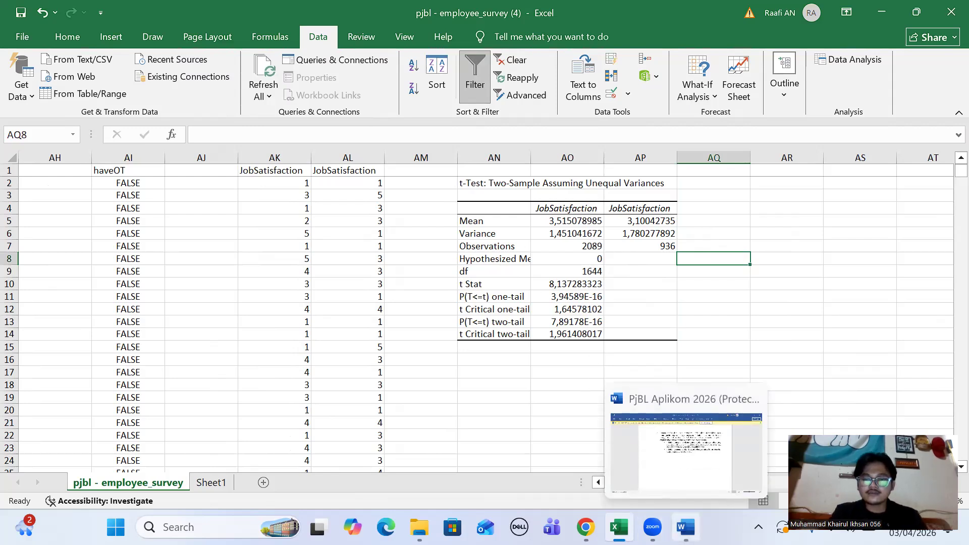
Step: Reread question e in the Word assignment and examine the t-test output table in Excel
click(686, 527)
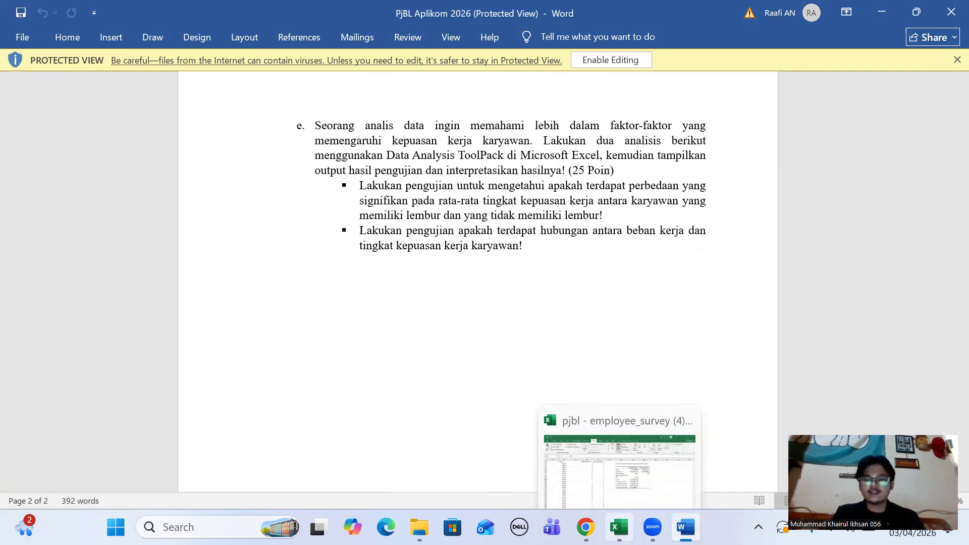
click(619, 527)
click(650, 214)
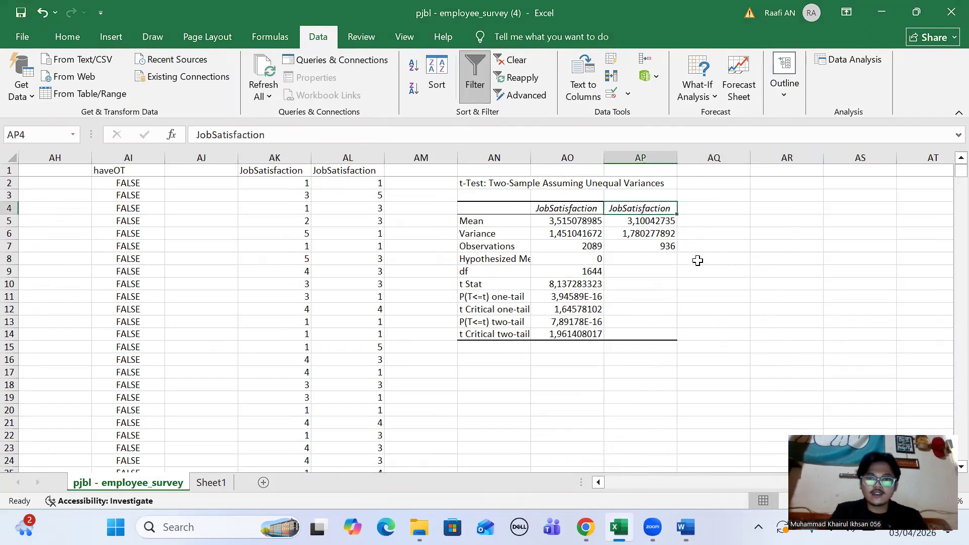
click(597, 210)
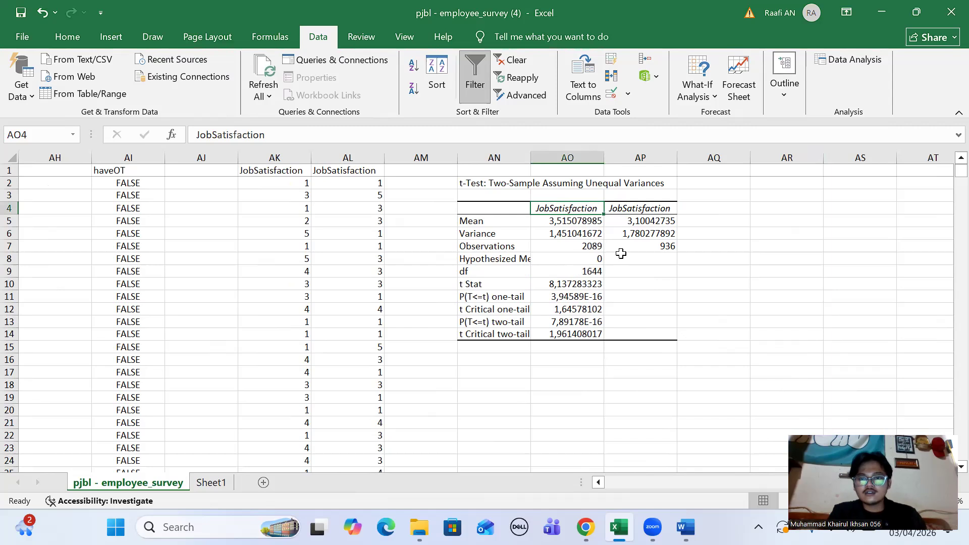
scroll(621, 349, down, 1)
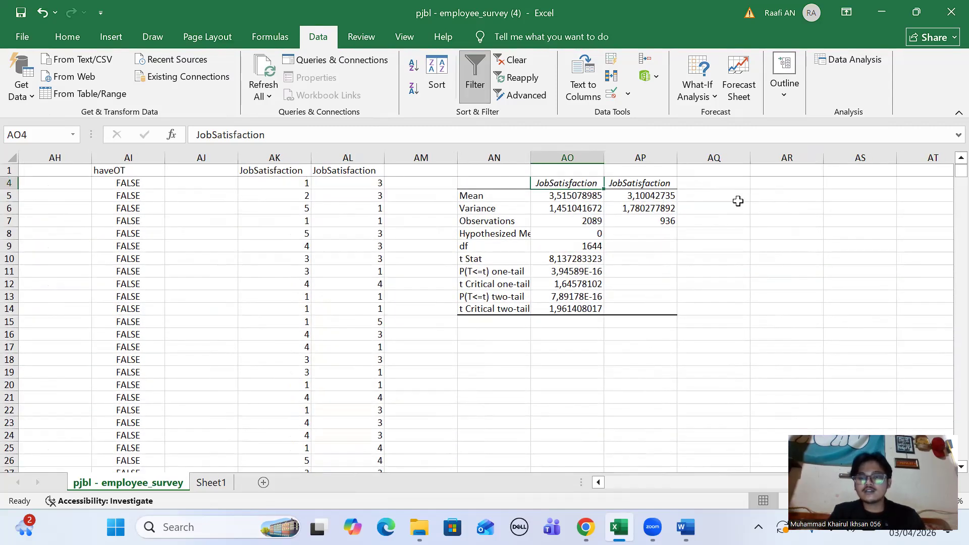
scroll(738, 201, up, 1)
scroll(738, 200, down, 1)
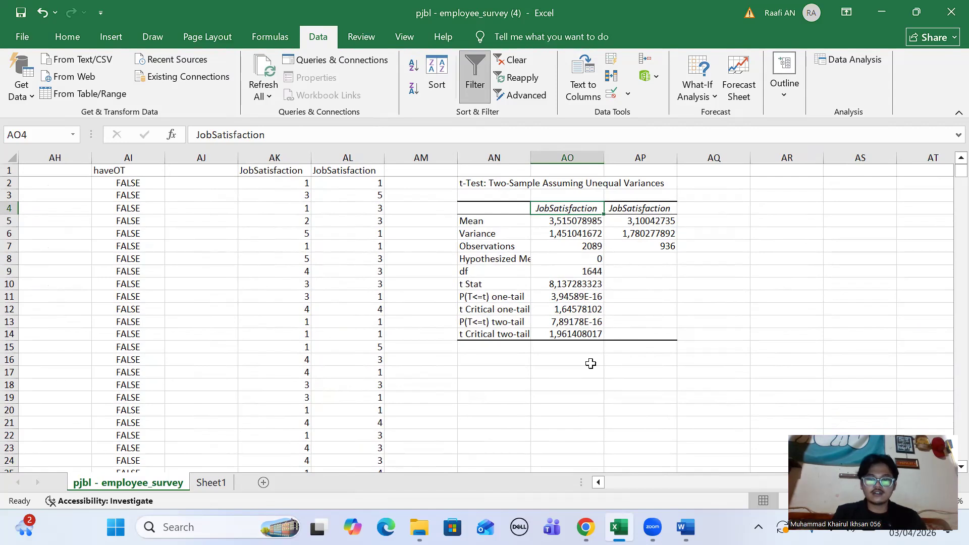
click(903, 246)
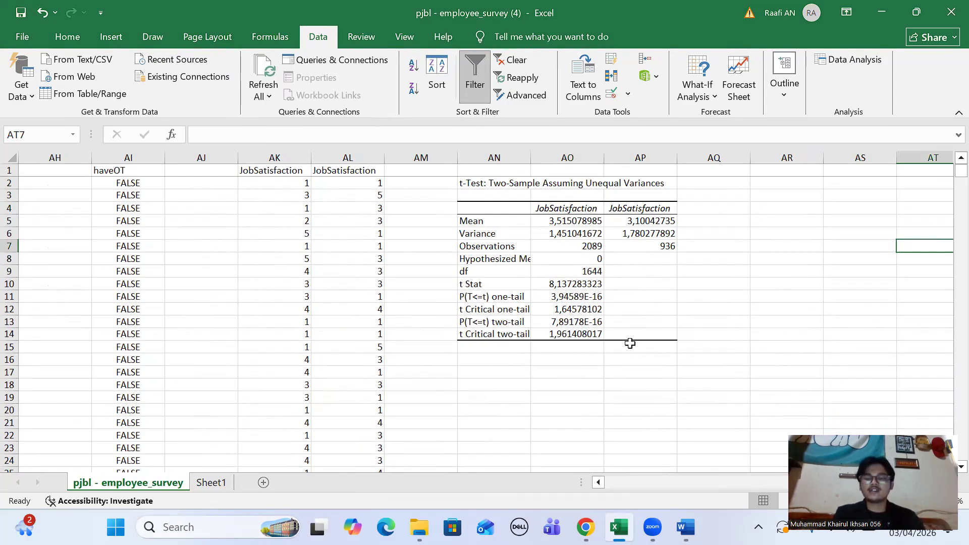
Step: Enter the conclusion "terdapat perbedaan signifikan dari kedua data tersebut" in cell AO15, checking question e in Word before confirming it
click(557, 348)
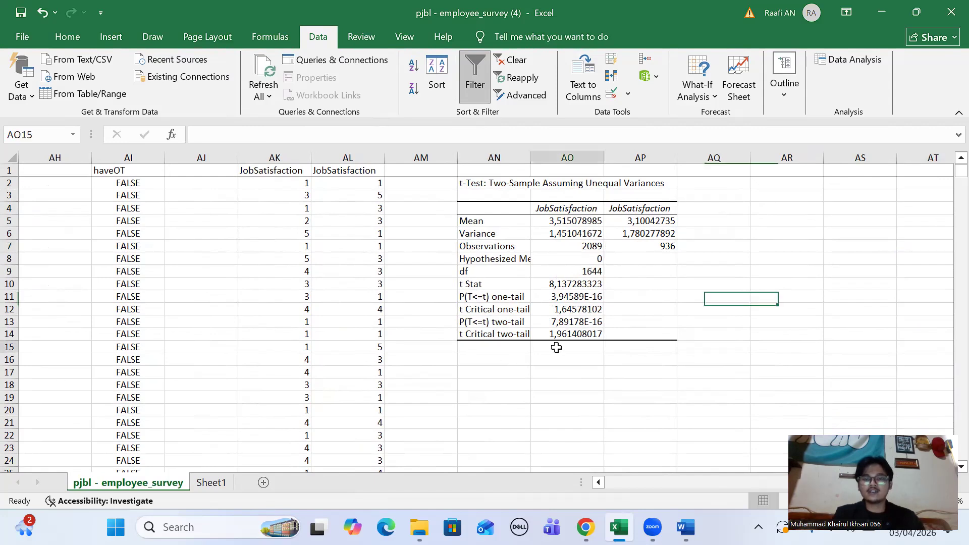
text(terdapat pear)
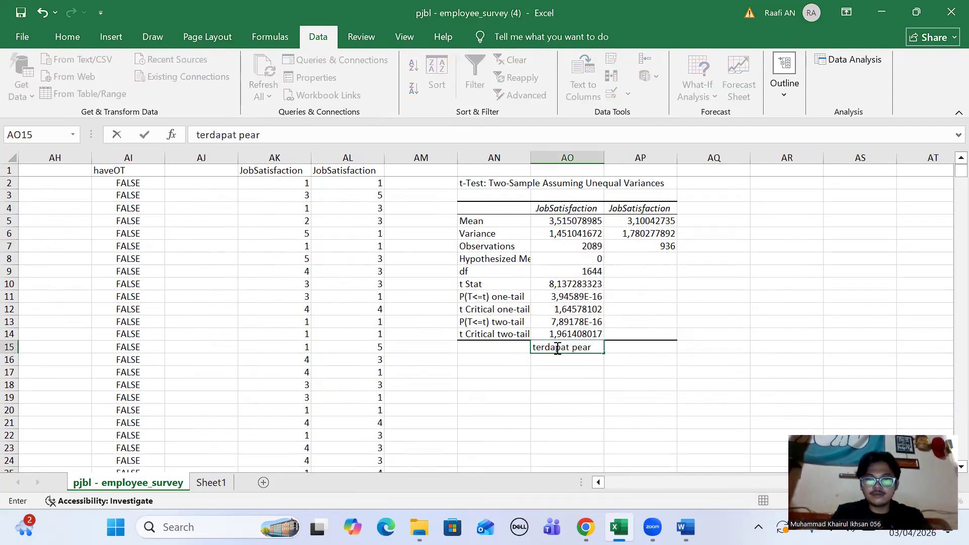
key(BackSpace)
key(BackSpace)
text(rbedaa)
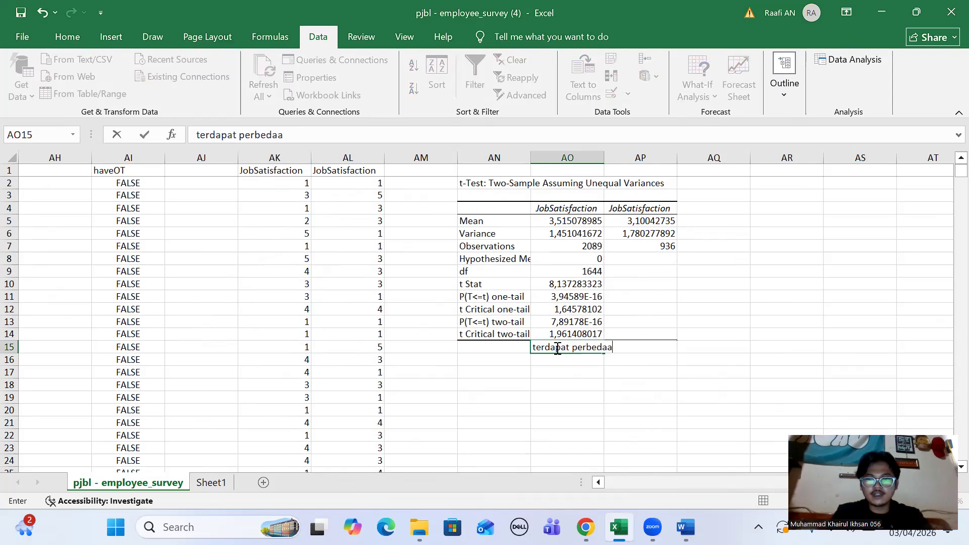
text(n signifikan dari)
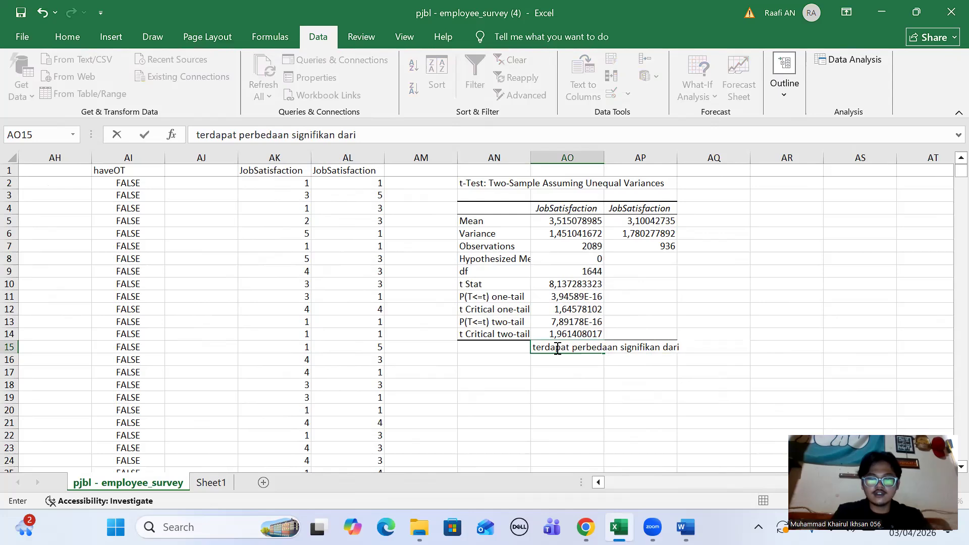
text( kedua data tersebut)
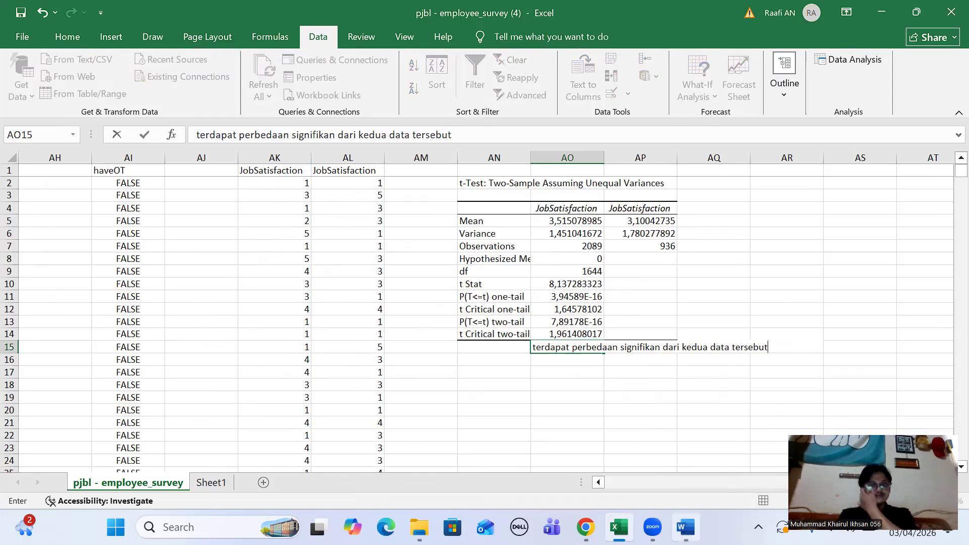
click(685, 527)
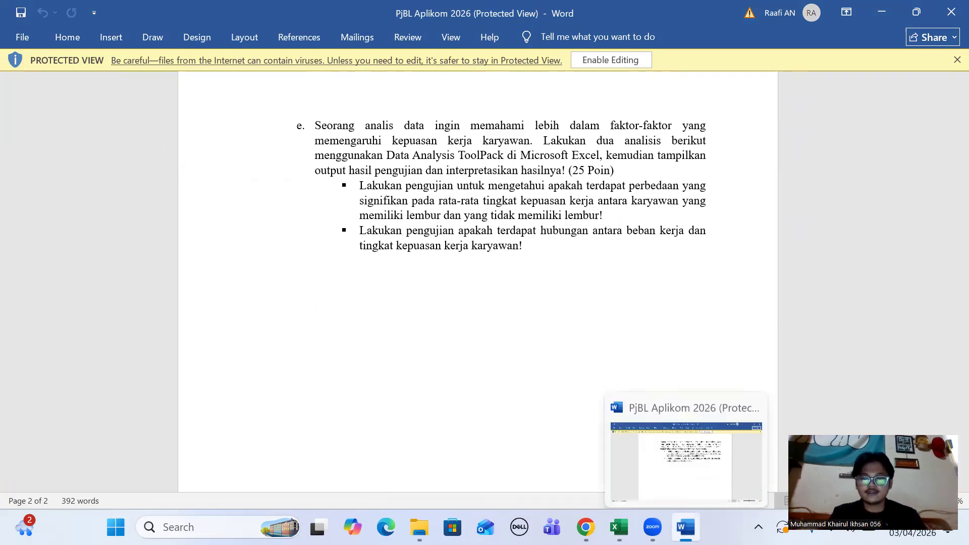
click(618, 527)
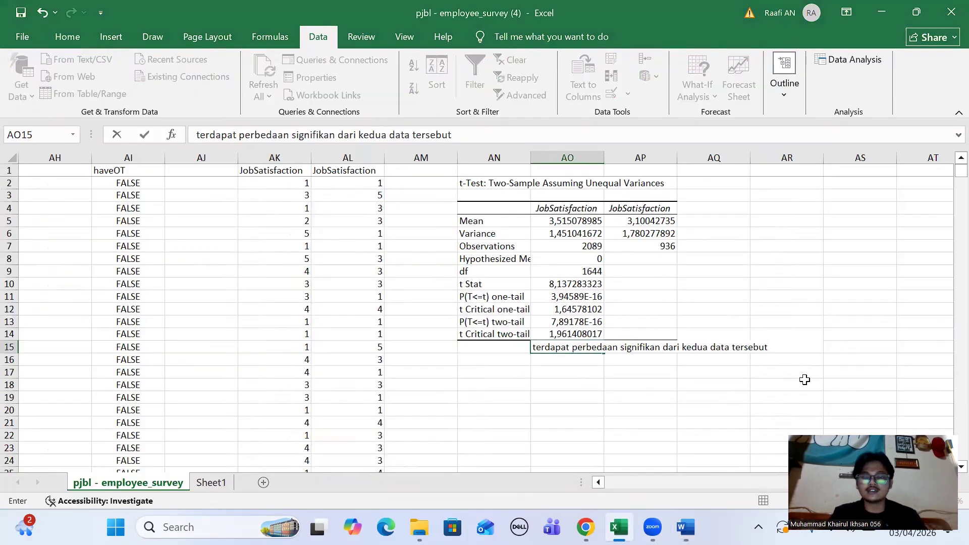
scroll(804, 379, right, 2)
click(525, 375)
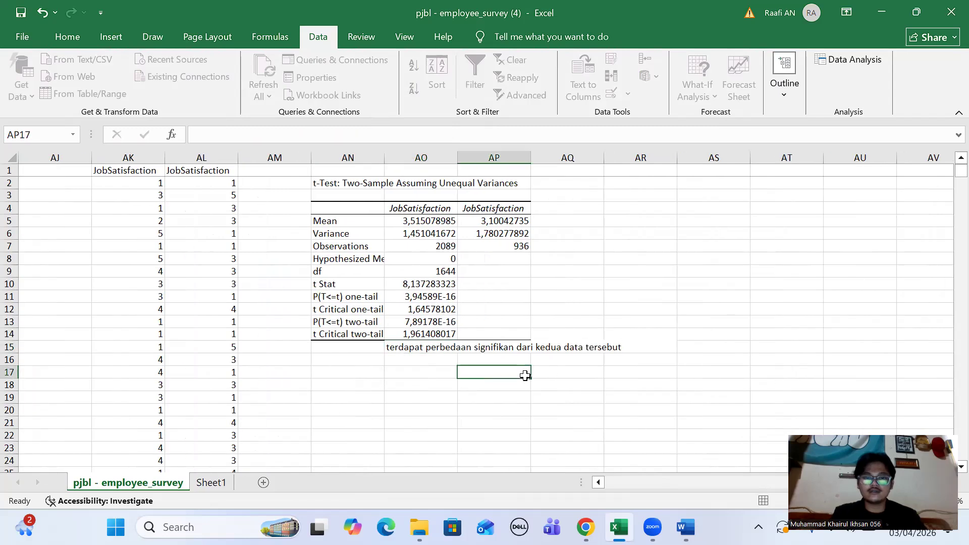
Step: Check the second test of question e in Word, and copy the survey's entire Workload column to column AT in Excel
mouse_move(686, 527)
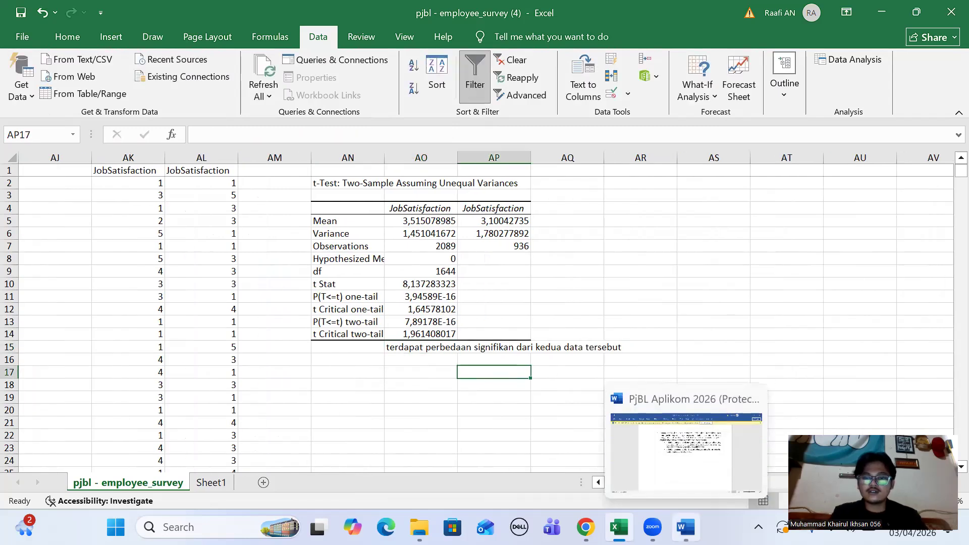
click(696, 460)
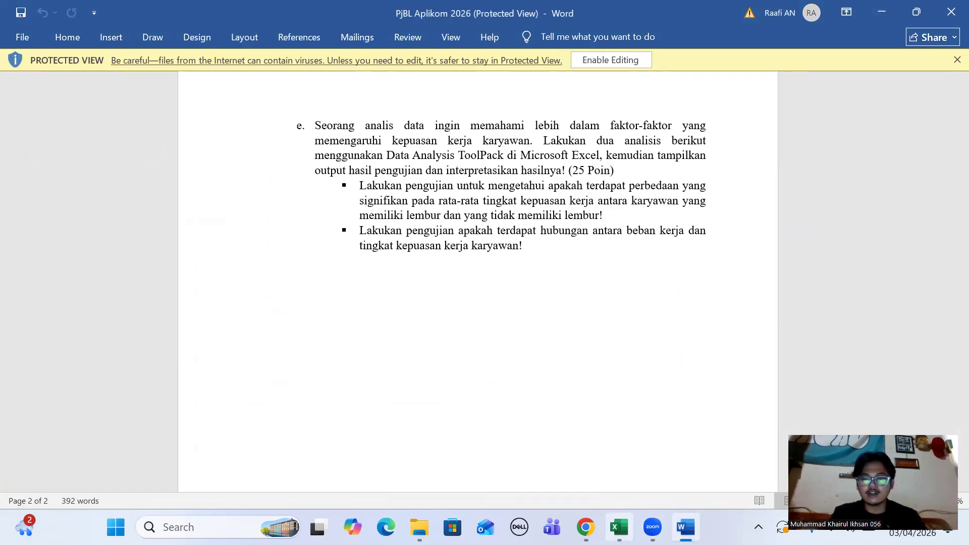
click(619, 527)
scroll(675, 340, left, 6)
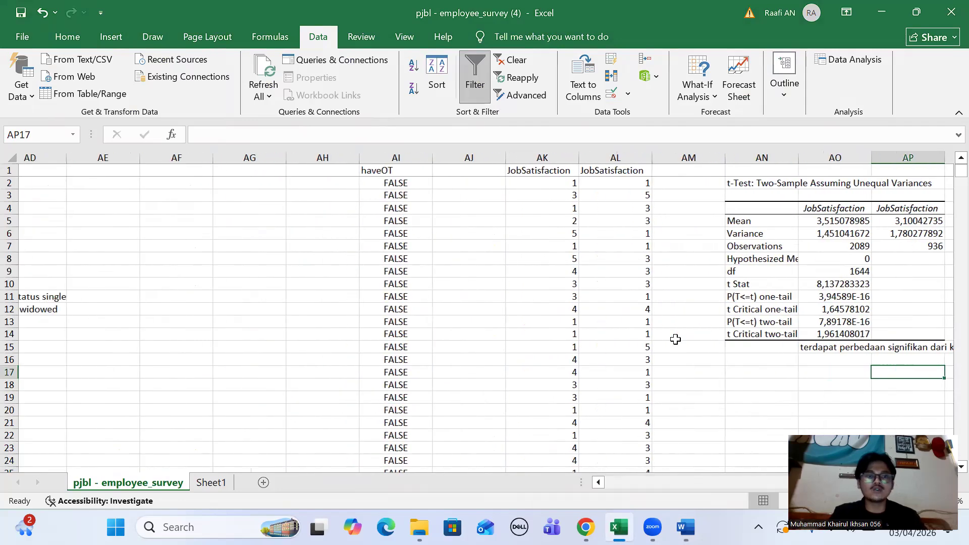
scroll(675, 339, left, 8)
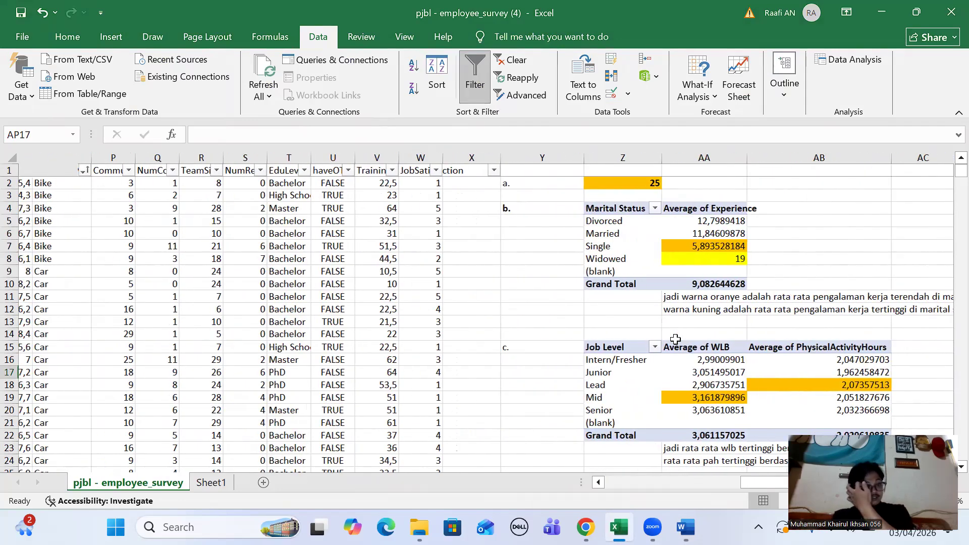
scroll(675, 339, left, 2)
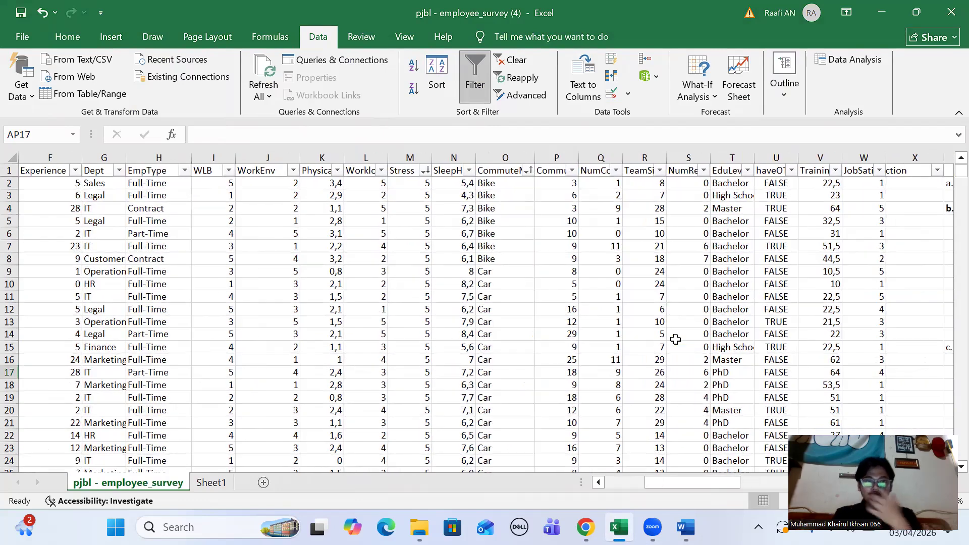
click(369, 156)
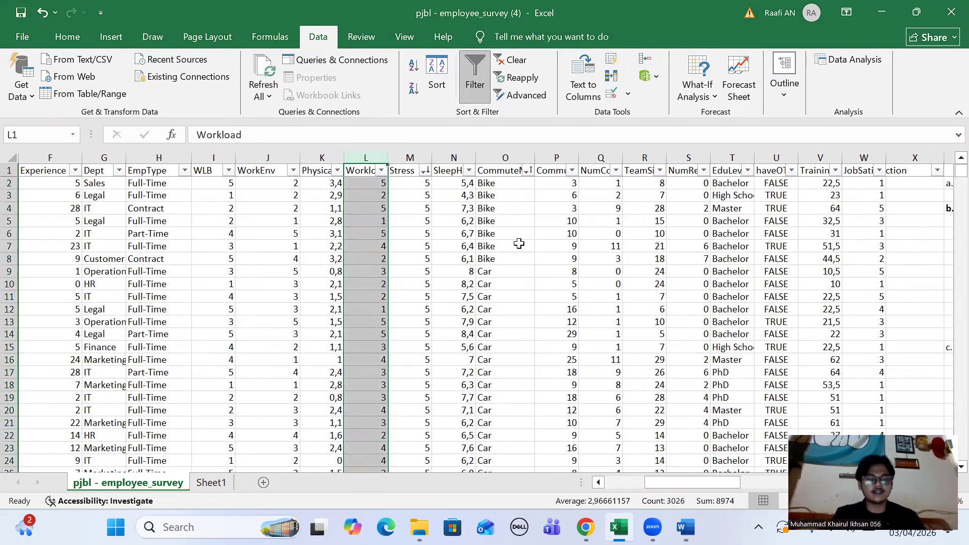
key(ctrl+c)
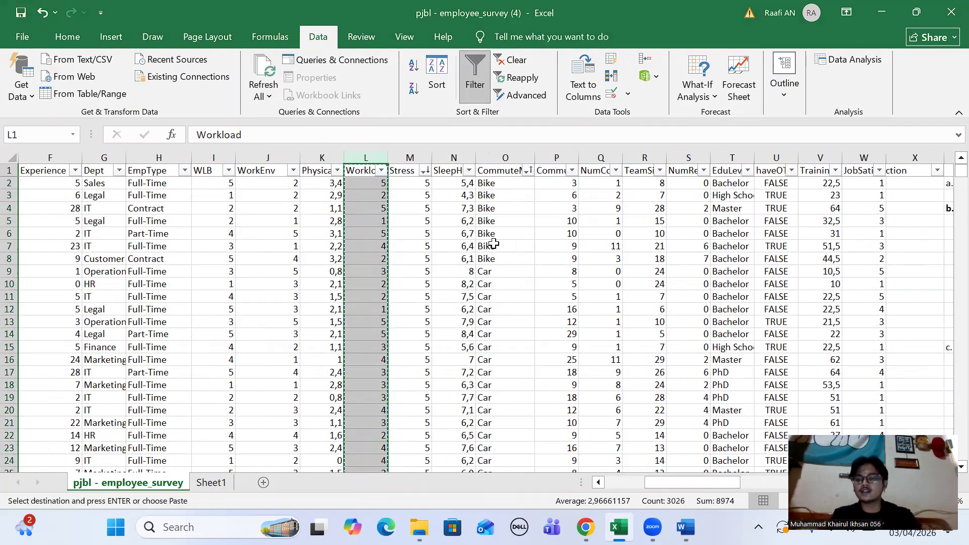
scroll(493, 244, right, 5)
scroll(493, 244, right, 6)
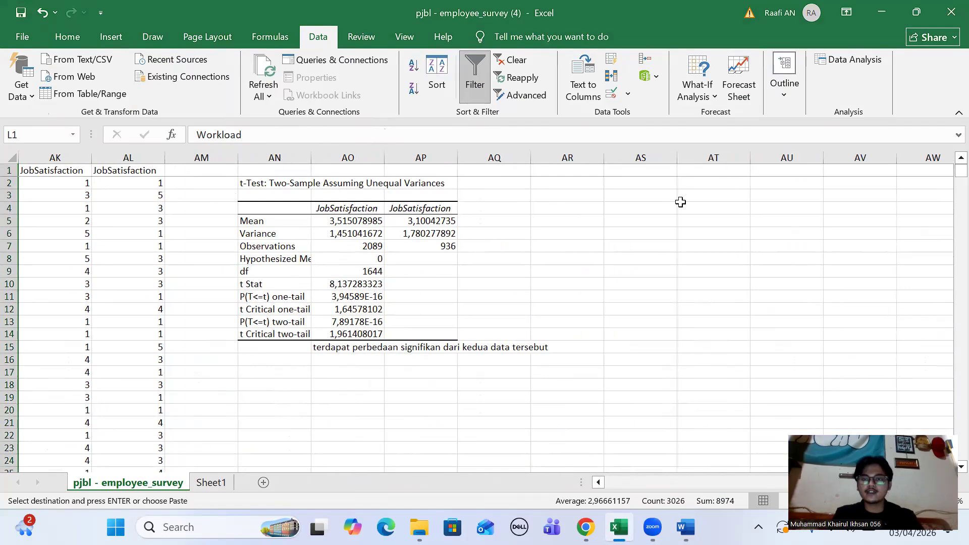
scroll(681, 201, right, 1)
click(650, 173)
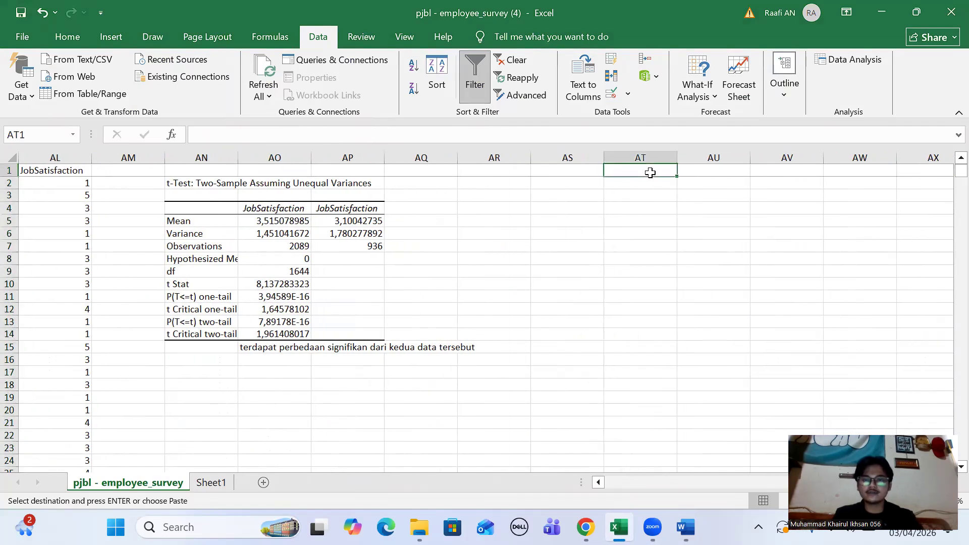
key(Return)
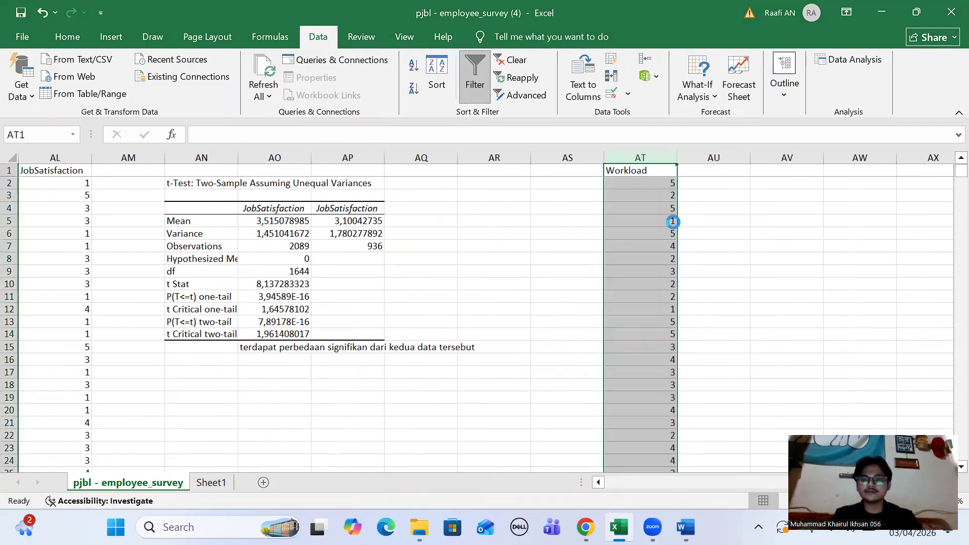
scroll(429, 240, left, 10)
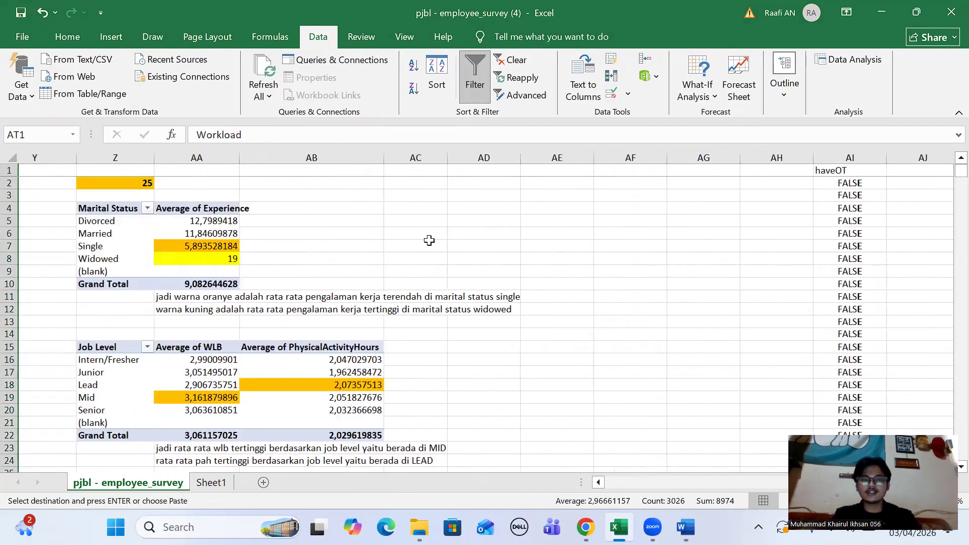
Step: Copy the survey's entire JobSatisfaction column to column AU, beside the copied Workload column
scroll(429, 241, left, 8)
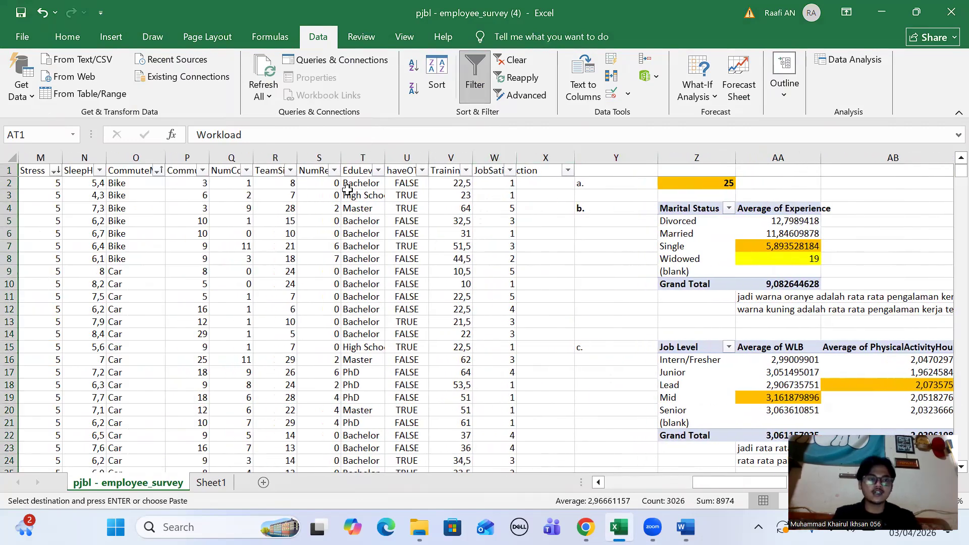
click(493, 157)
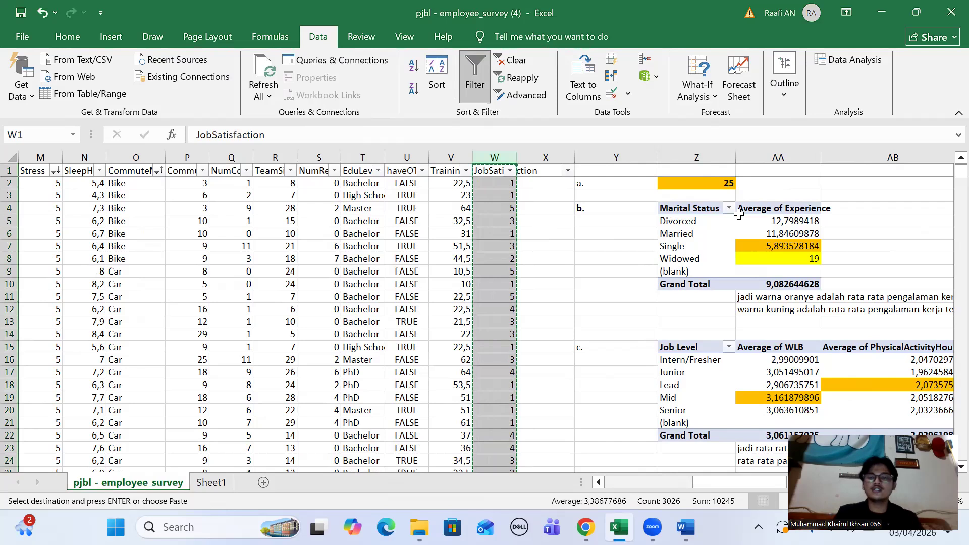
scroll(739, 214, right, 6)
scroll(738, 214, right, 3)
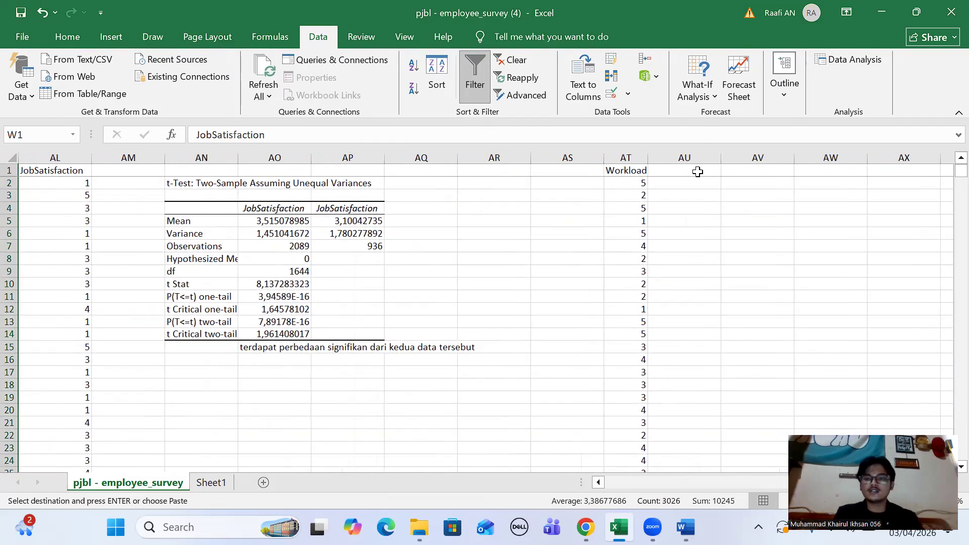
click(697, 172)
key(Return)
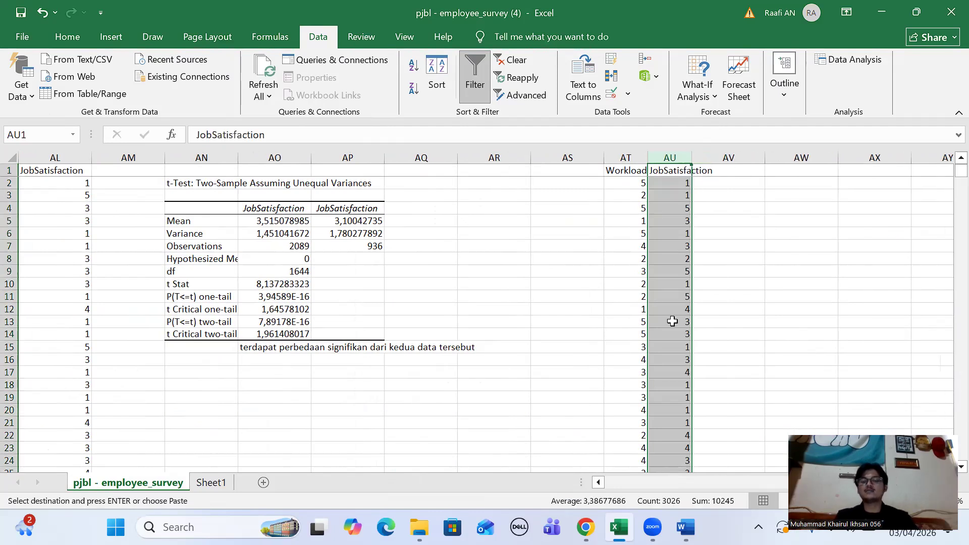
Step: Start the Correlation tool from the data analysis tools, checking the second test of question e in Word before choosing it
click(795, 216)
scroll(623, 199, right, 3)
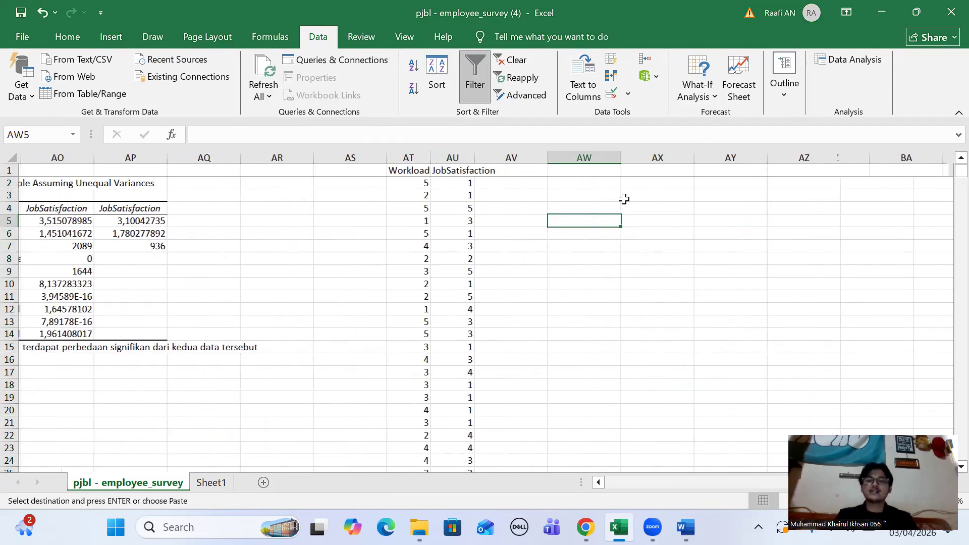
click(592, 191)
click(561, 185)
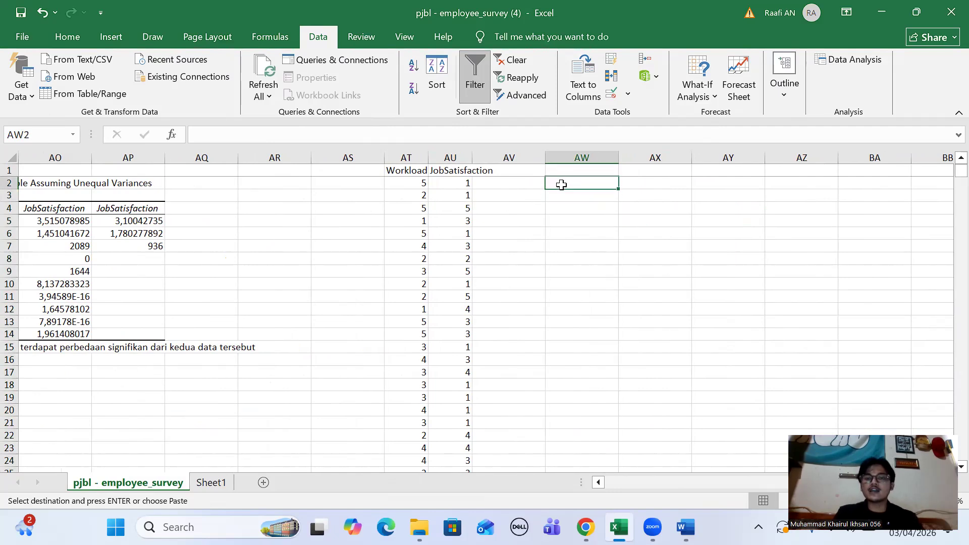
click(862, 60)
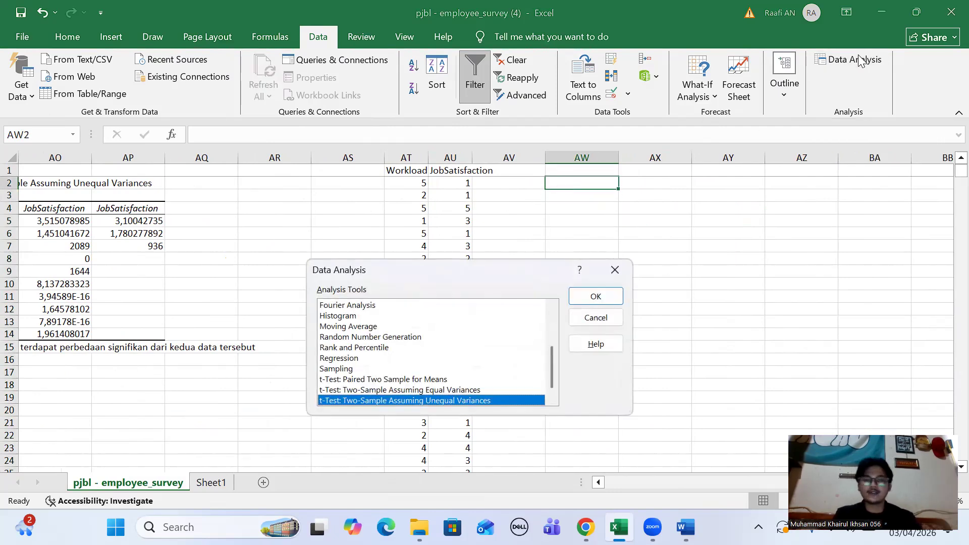
drag(552, 374, 552, 320)
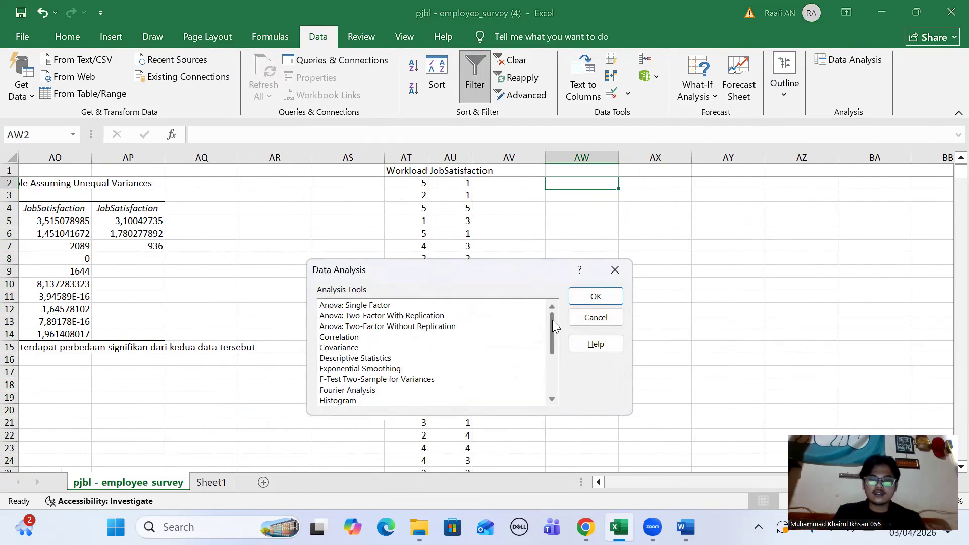
click(685, 527)
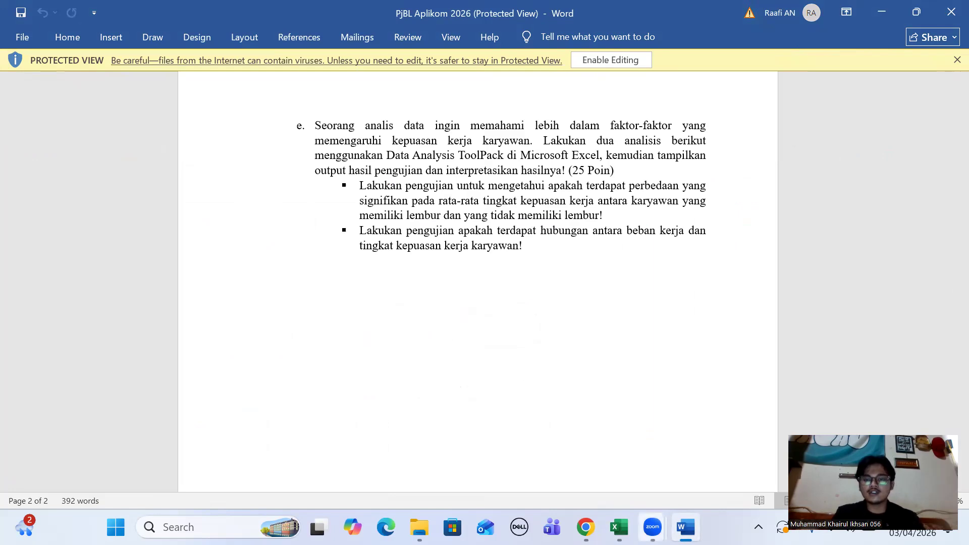
click(618, 527)
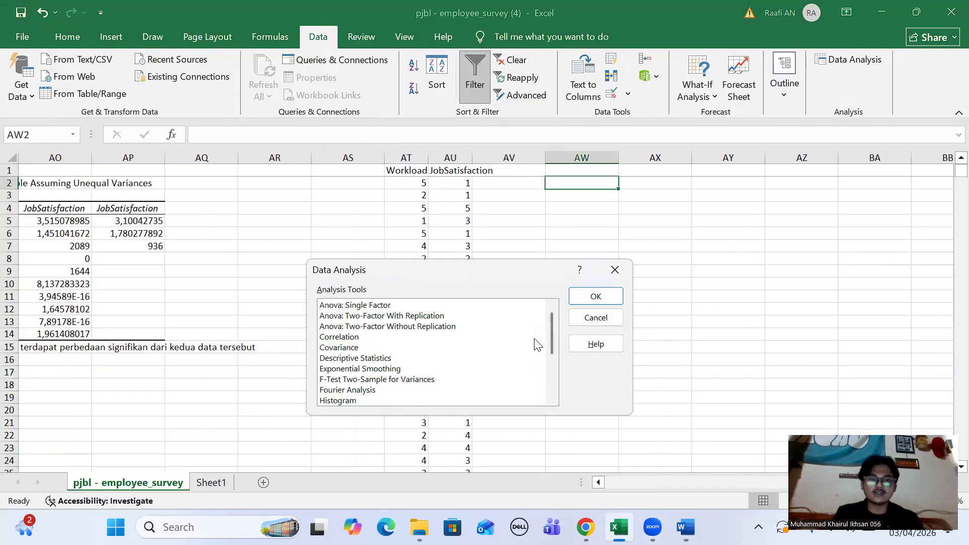
click(340, 340)
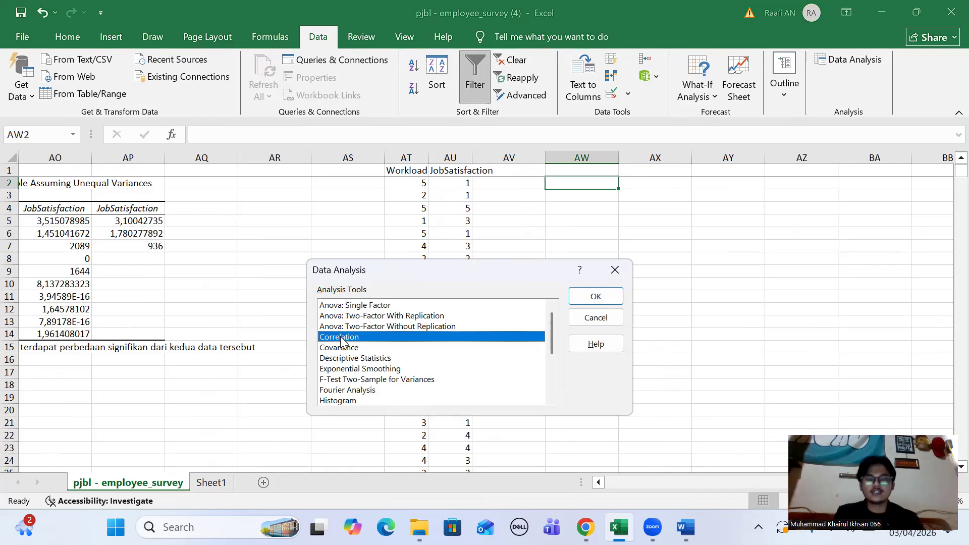
click(605, 300)
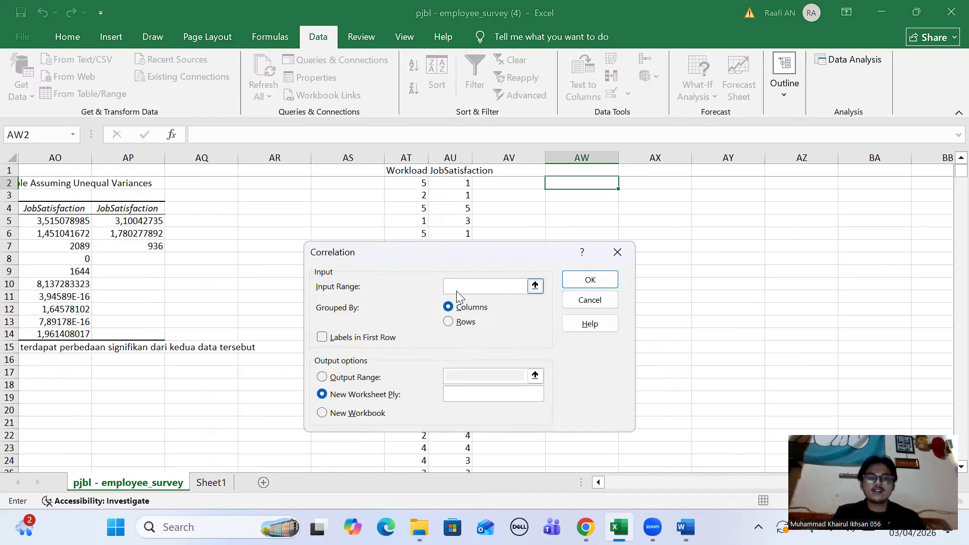
Step: Set the correlation's input range to columns $AT:$AU and mark the first row as labels
click(420, 157)
click(444, 158)
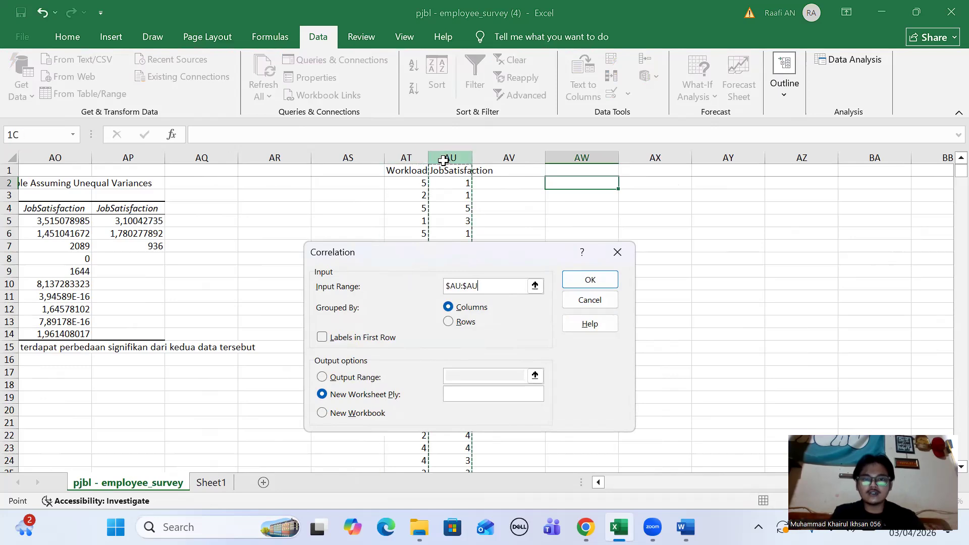
click(507, 281)
key(BackSpace)
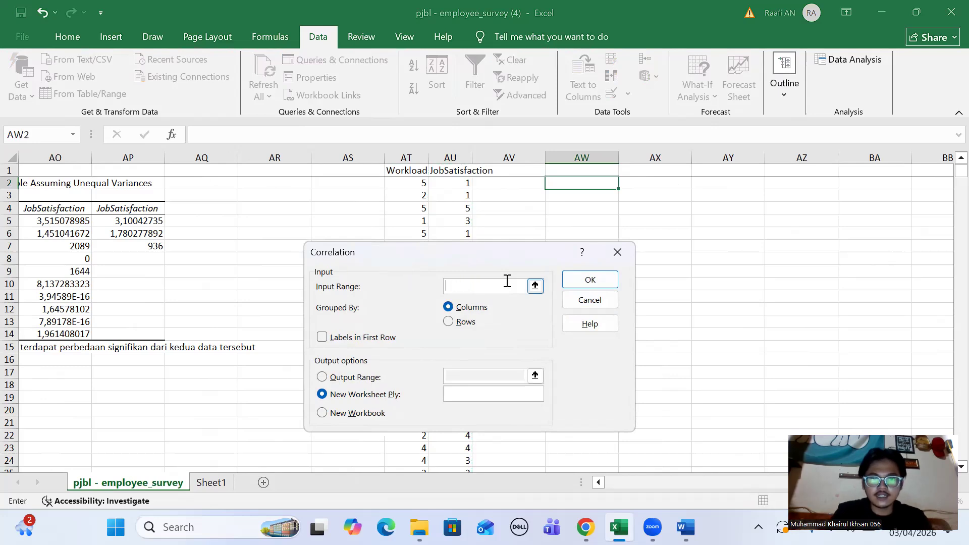
click(407, 158)
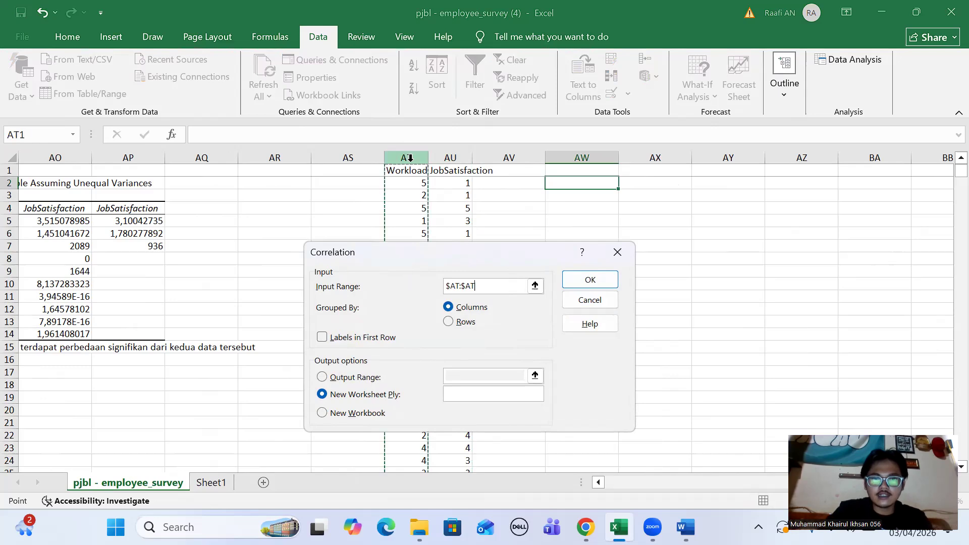
key(BackSpace)
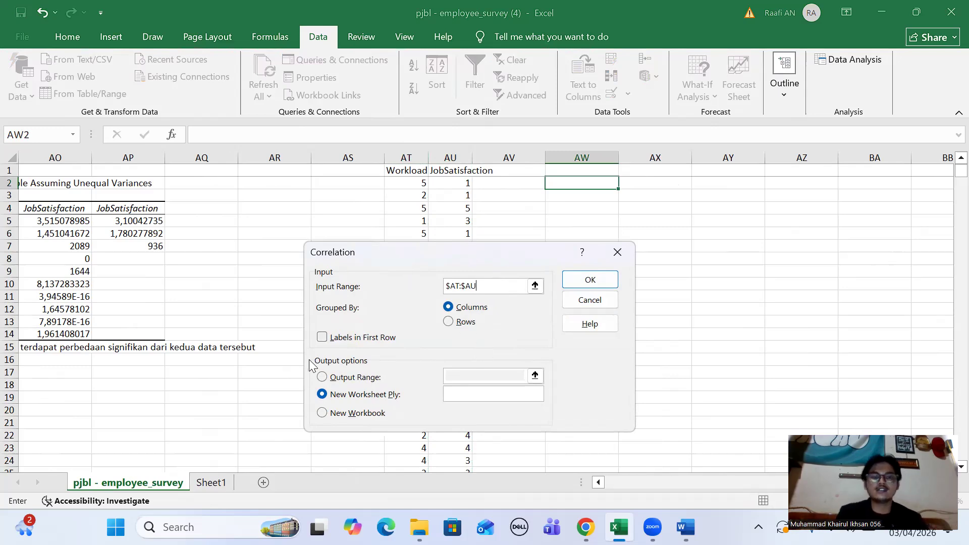
click(323, 337)
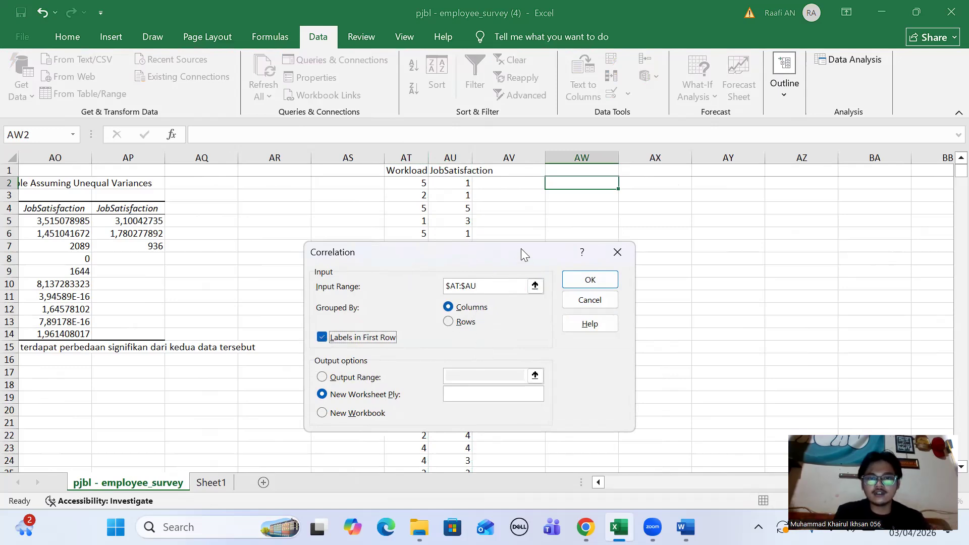
click(508, 284)
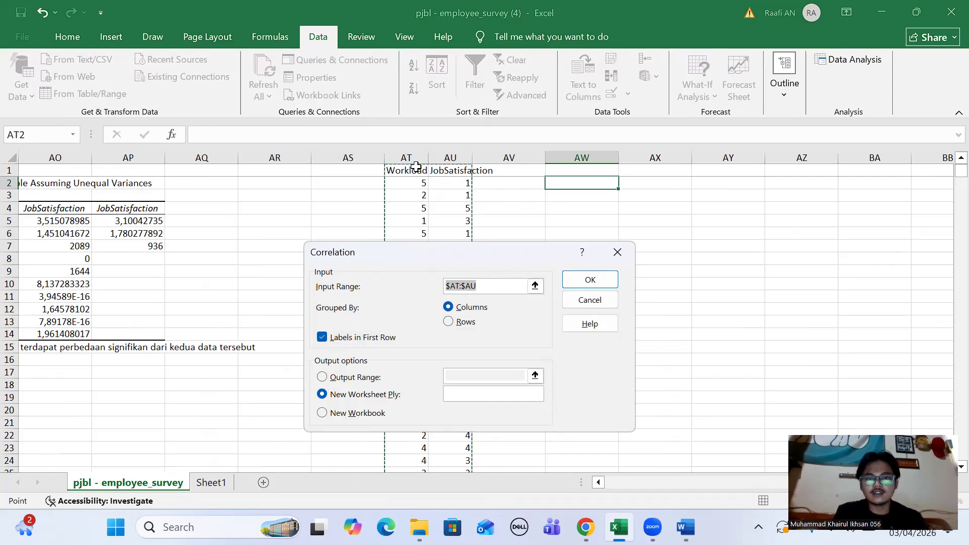
Step: Set the correlation's output range to cell AW4 on the same sheet and run the analysis
click(323, 379)
click(454, 374)
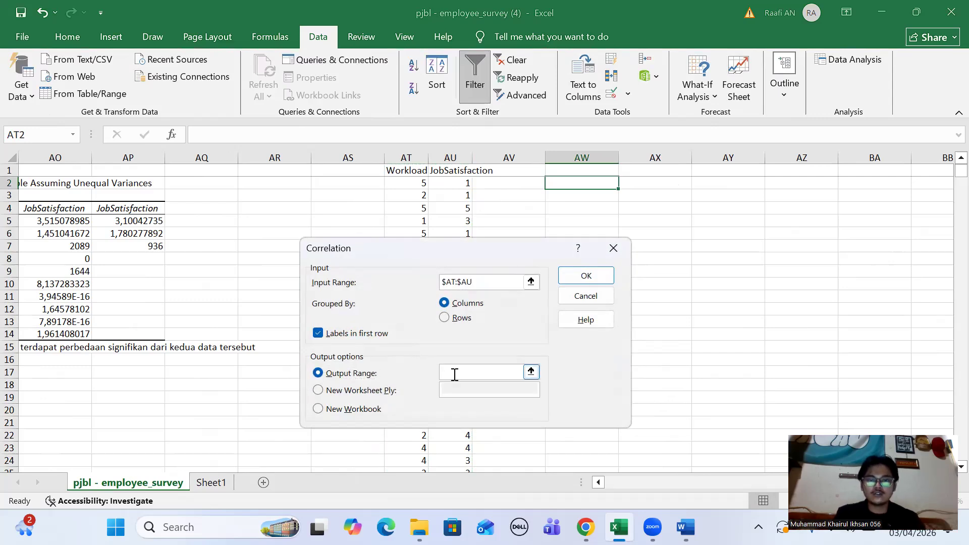
click(613, 208)
click(587, 276)
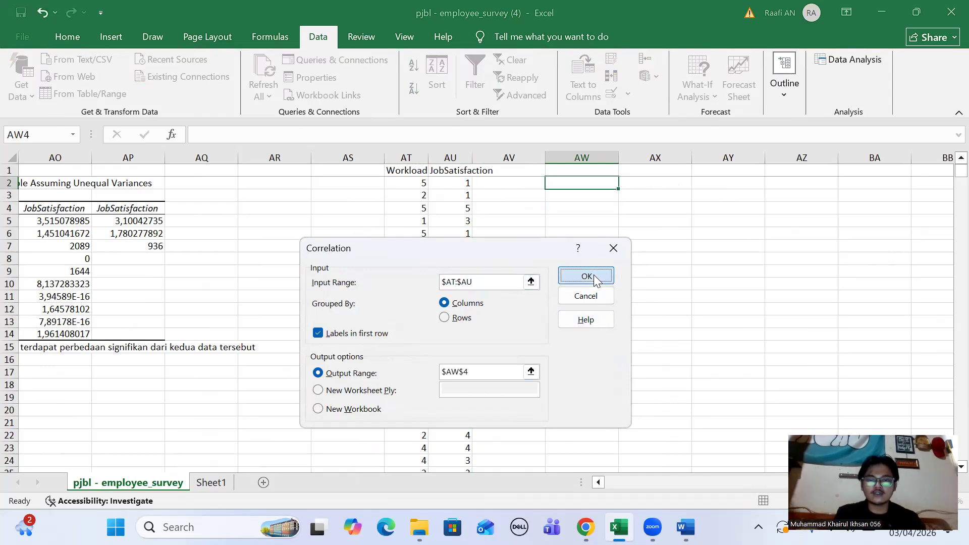
click(633, 283)
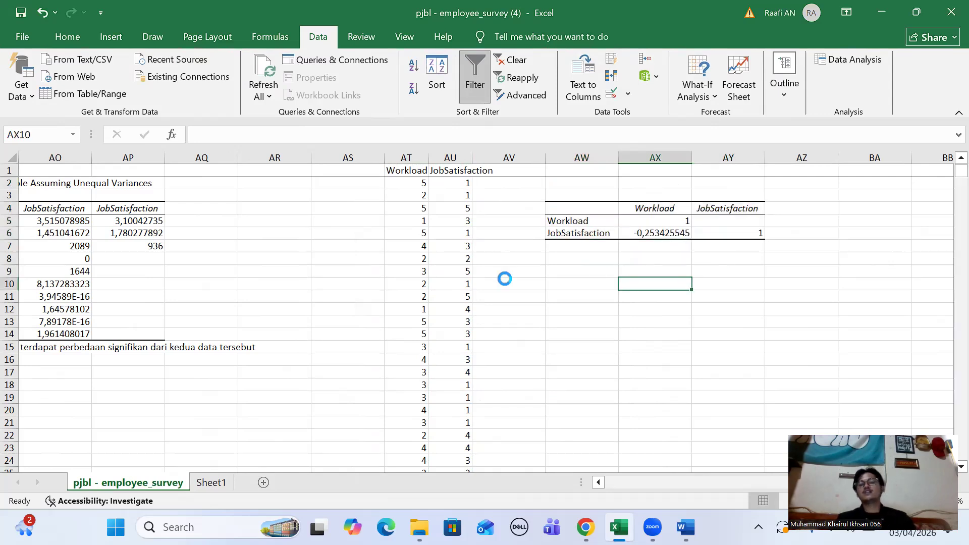
Step: Reread the second test of question e in Word and examine the values in Excel's correlation table
scroll(623, 262, right, 2)
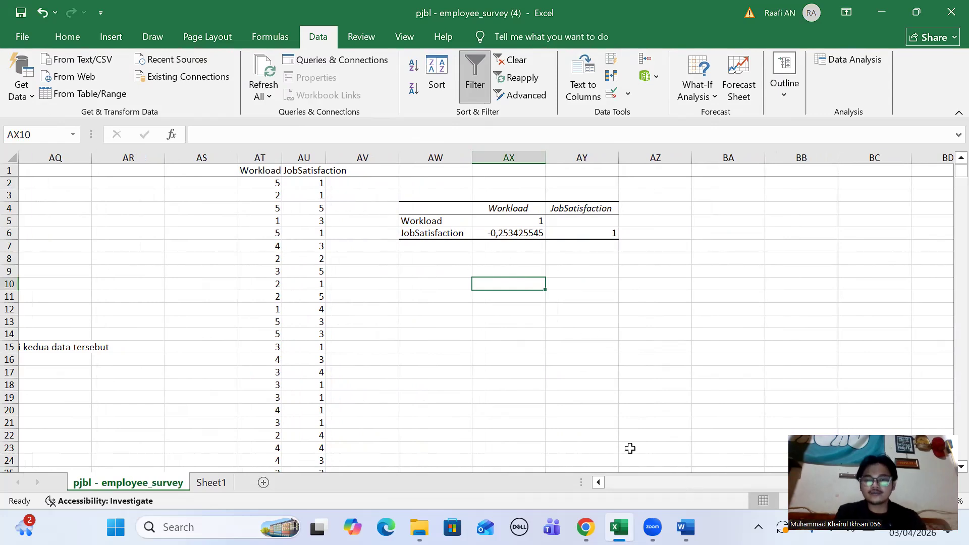
click(687, 527)
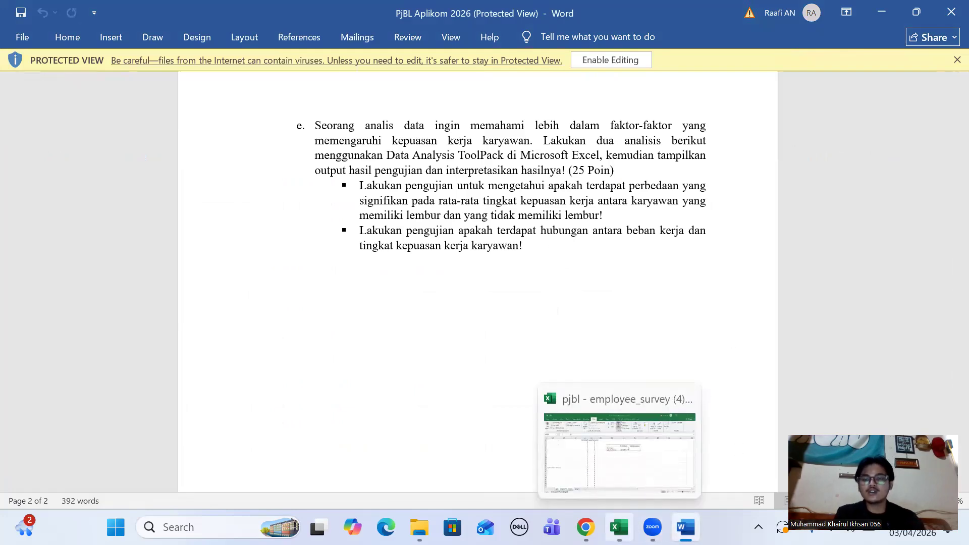
click(619, 527)
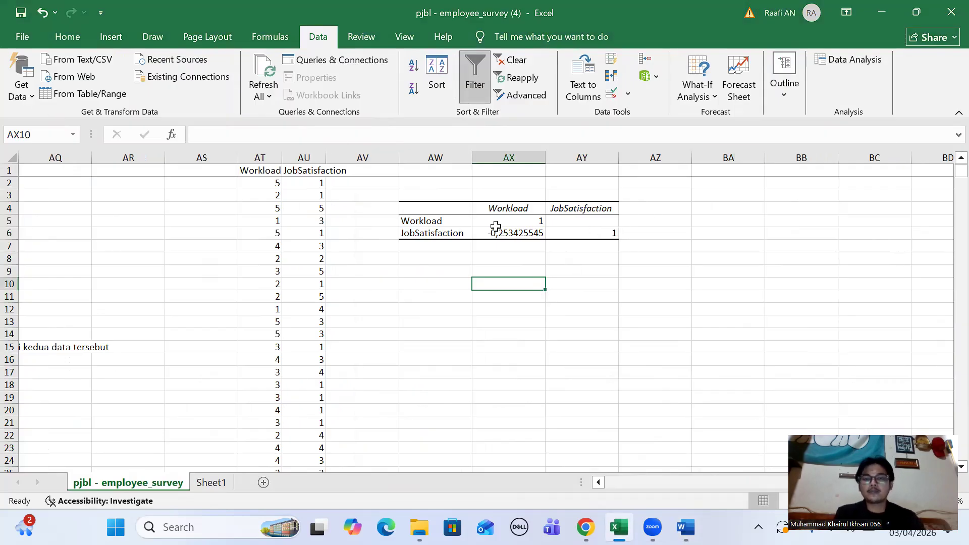
click(523, 222)
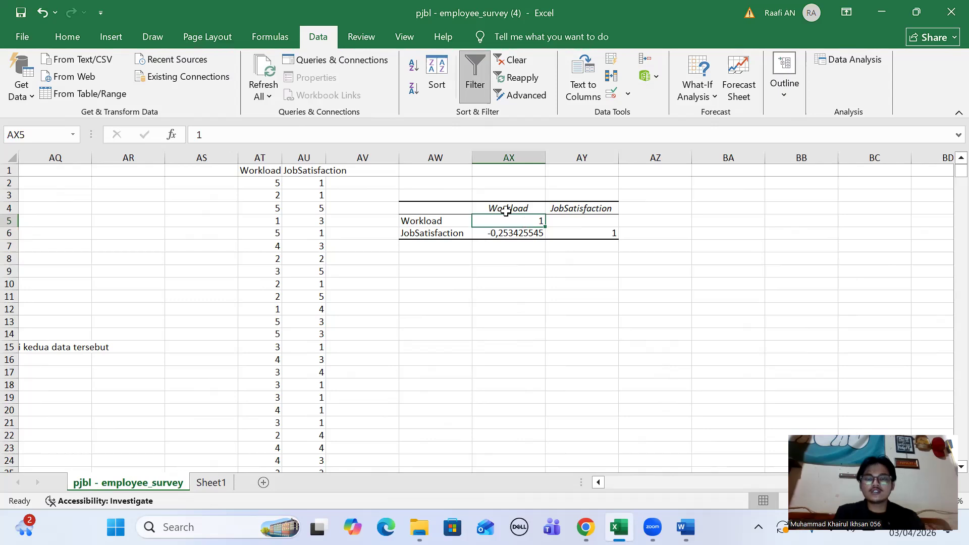
click(589, 221)
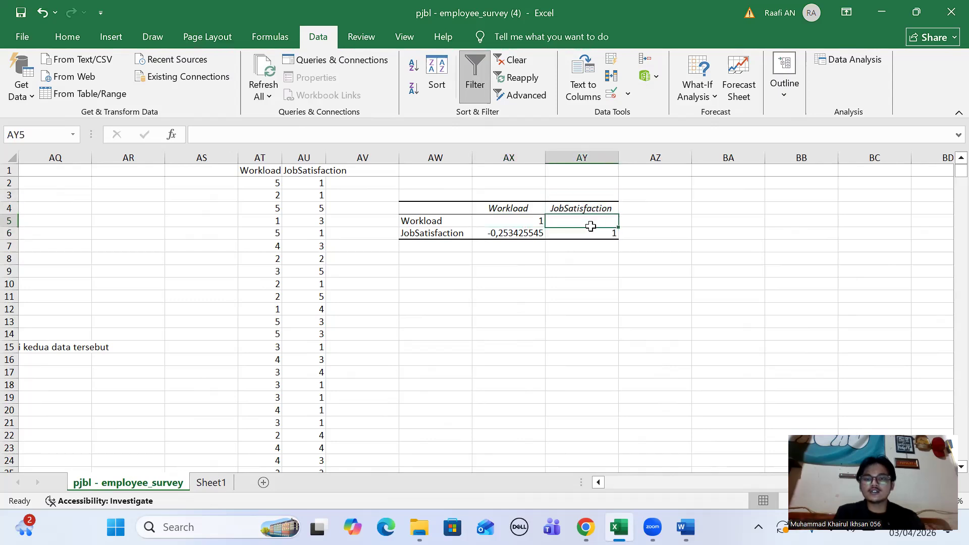
click(603, 233)
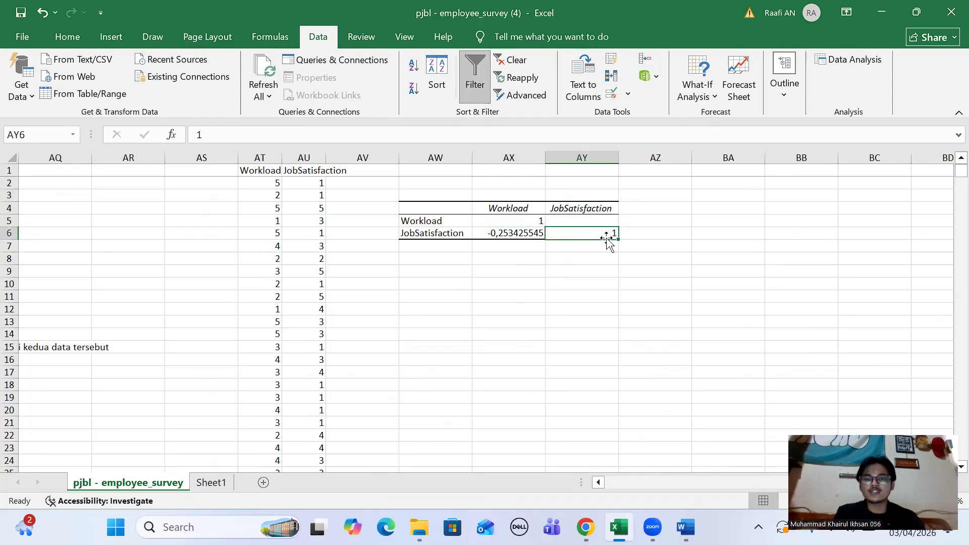
click(498, 232)
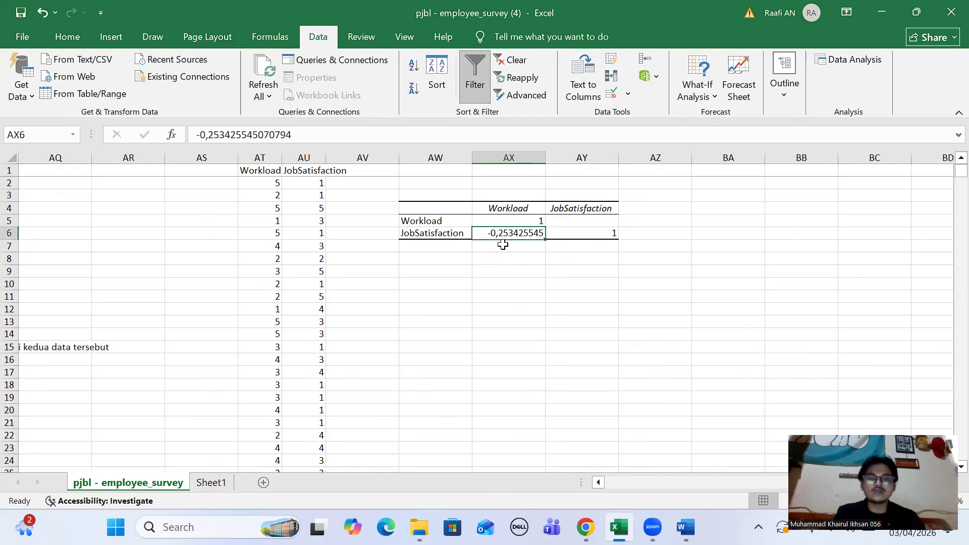
Step: Enter the interpretation "artinya tidak ada hubungan antara beban kerja dan tingkat kepuasan karyawan" in cell AX7, below the correlation table
click(500, 244)
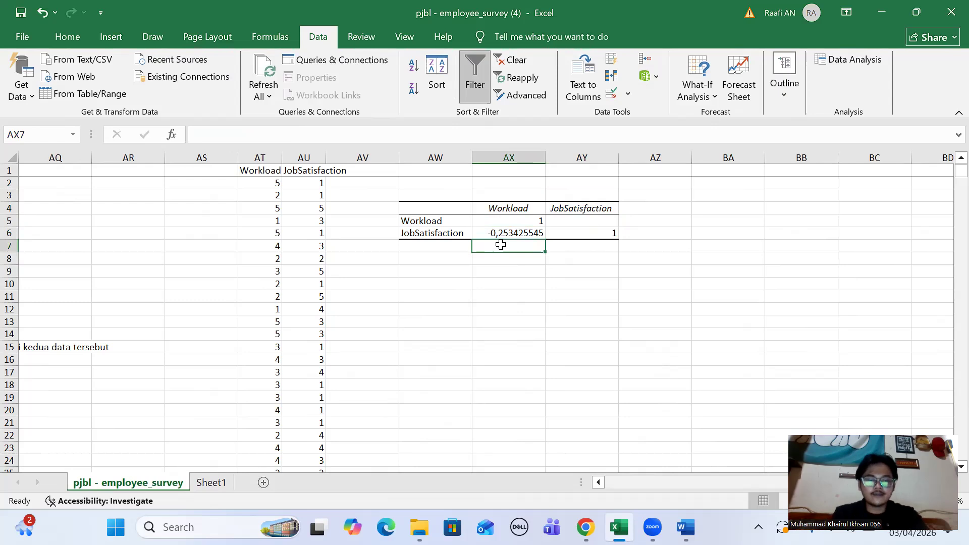
text(artin)
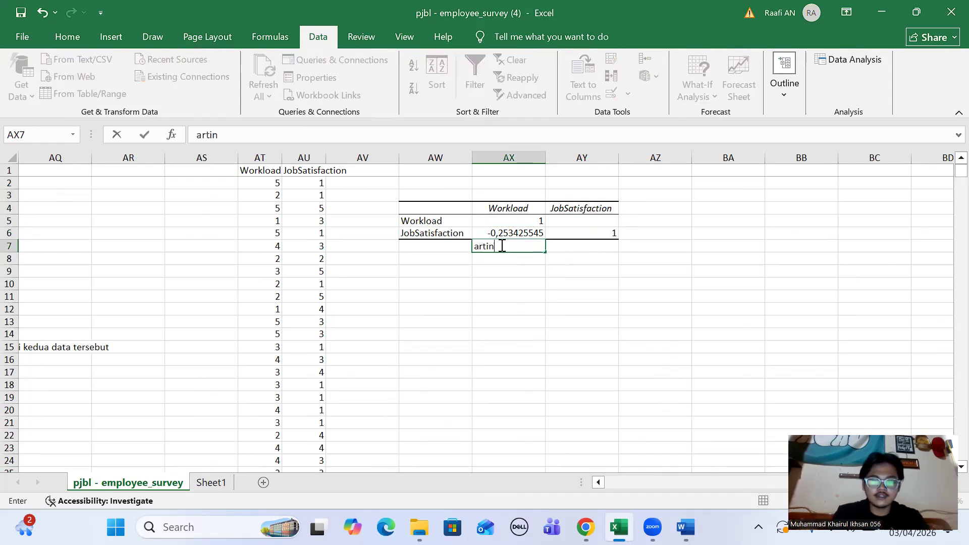
text(ya tidak a)
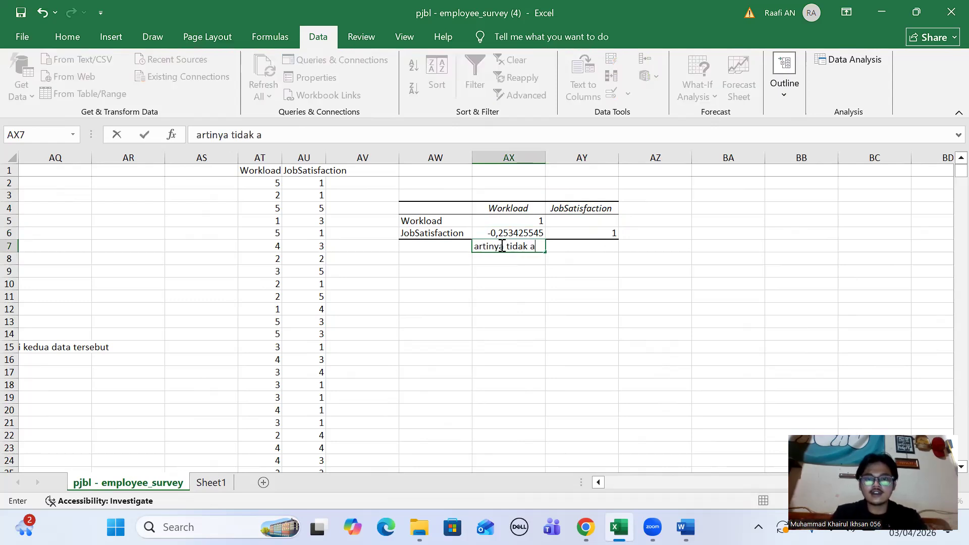
text(da)
key(BackSpace)
text(da hubungan antara beban lerka)
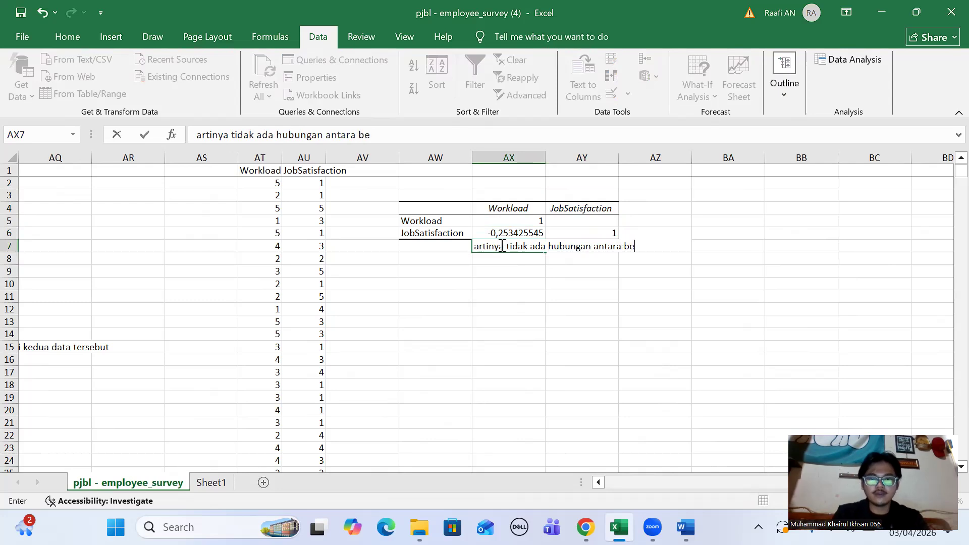
key(BackSpace)
key(BackSpace)
key(BackSpace)
key(BackSpace)
key(BackSpace)
text(kerj)
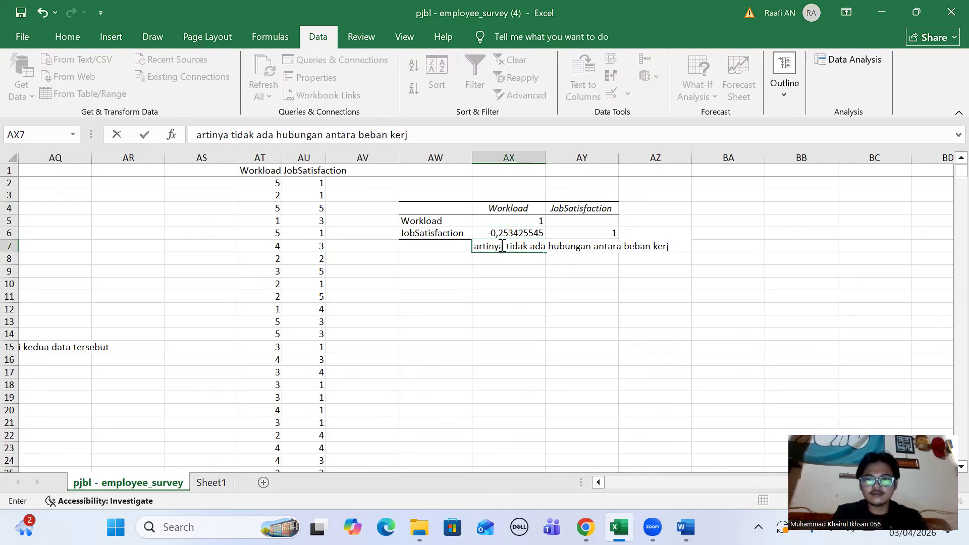
text(a dabn tingkat kepuasa)
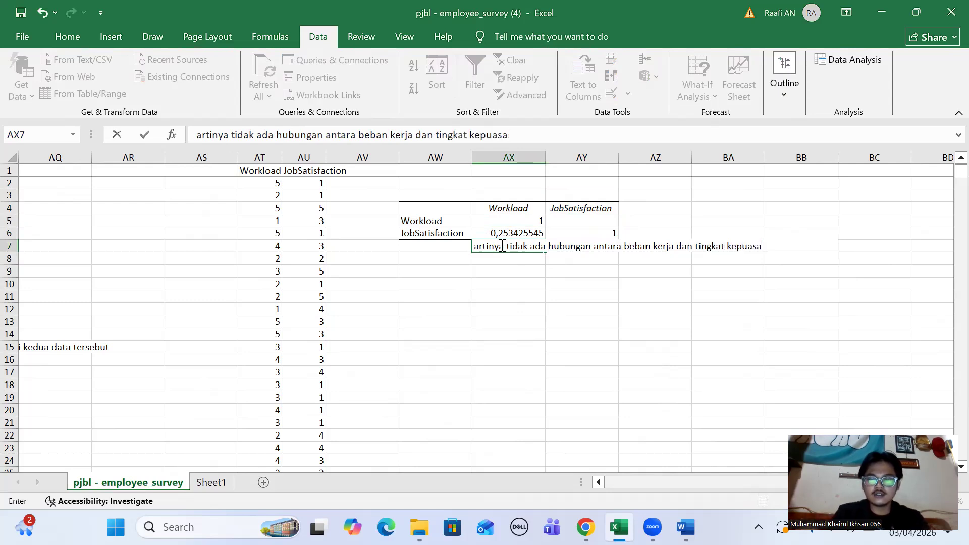
text(b karyawan)
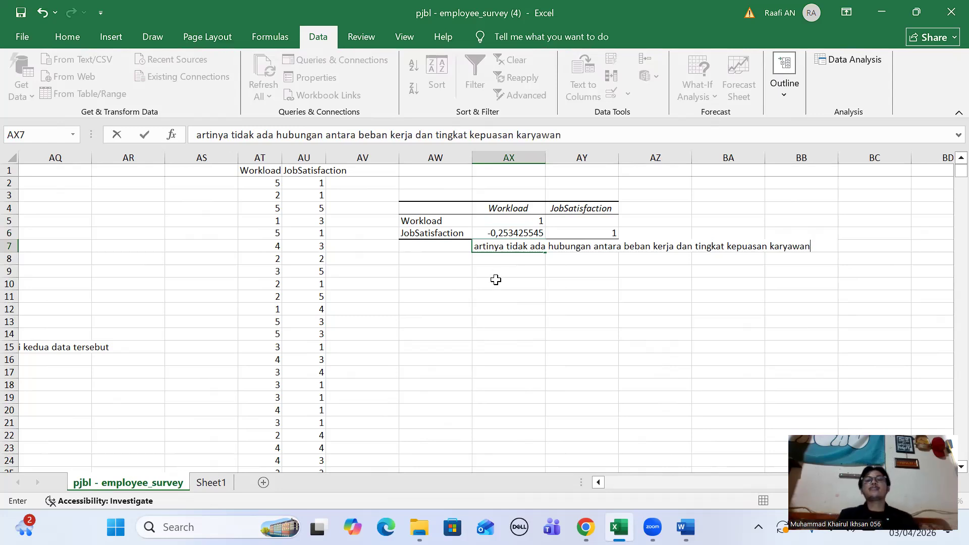
click(465, 281)
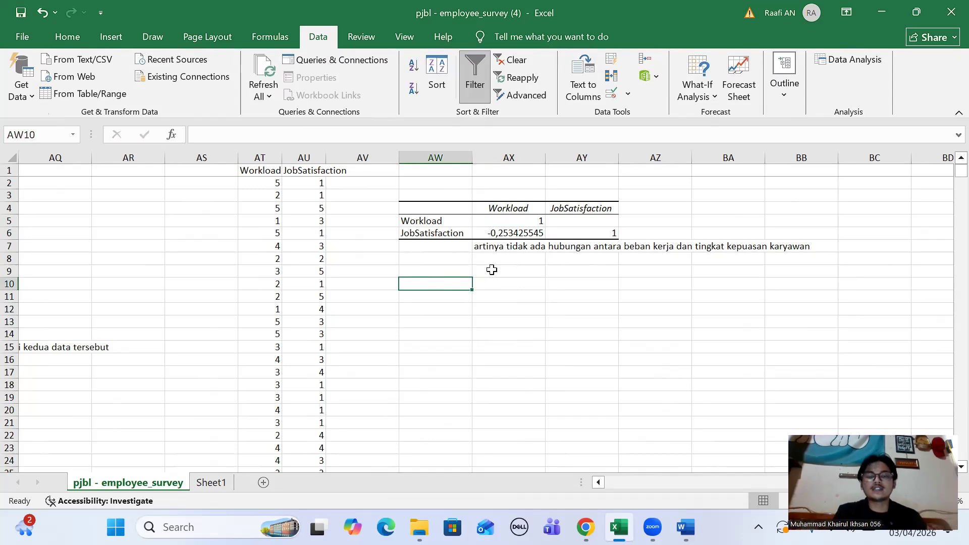
Step: Enter "jadi jumlah karyawan yang memiliki tingkat stress tinggi tetapi juga memilik tingkat kepuasan tinggi" in cell AA2, beside question a's result
scroll(497, 270, left, 5)
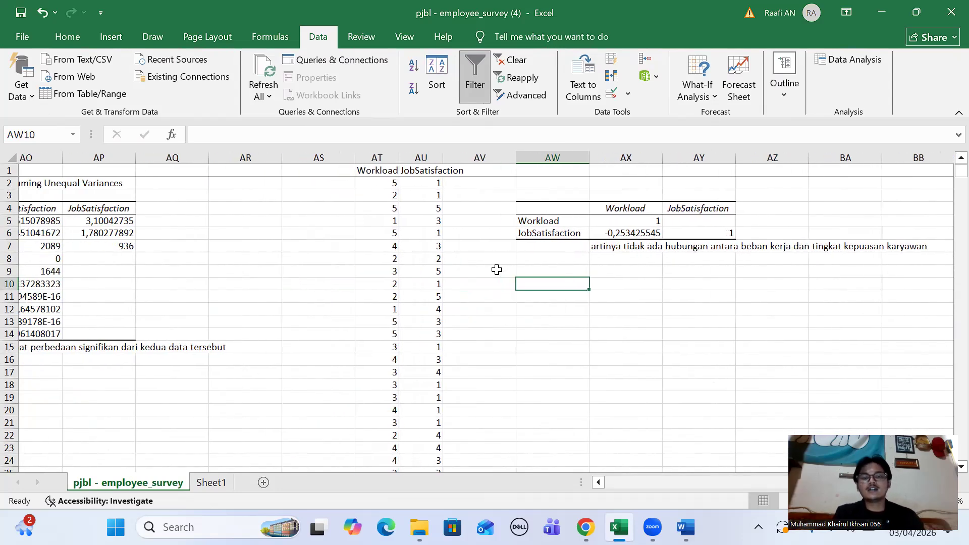
scroll(498, 270, left, 5)
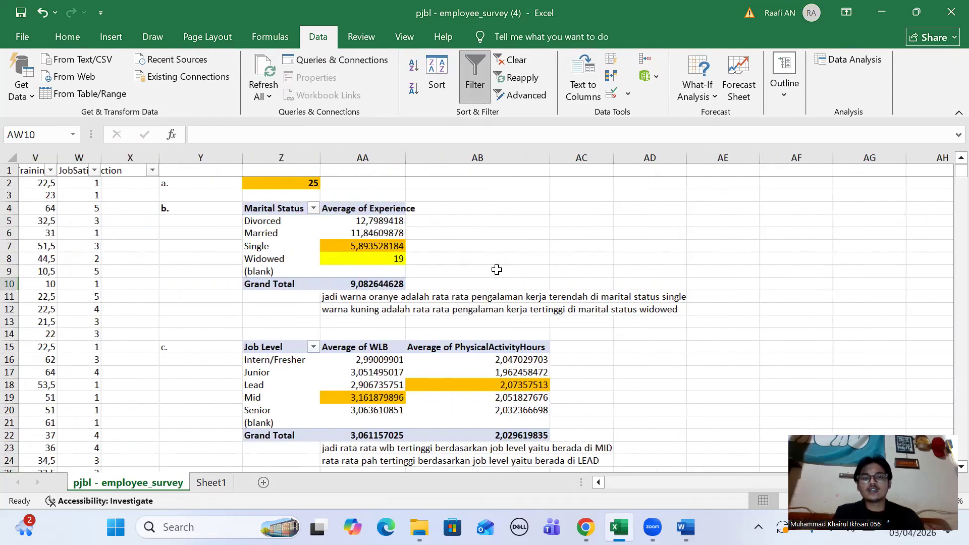
scroll(497, 270, left, 1)
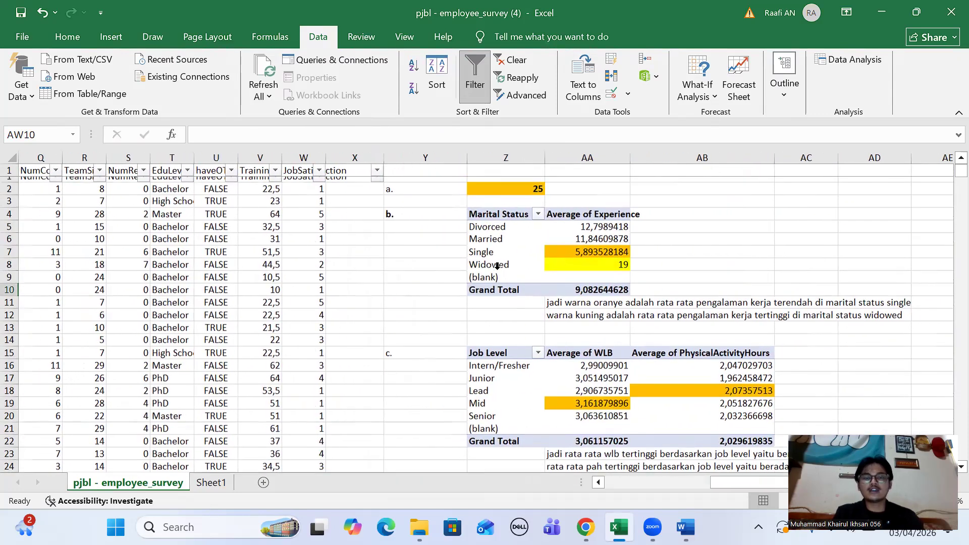
click(563, 181)
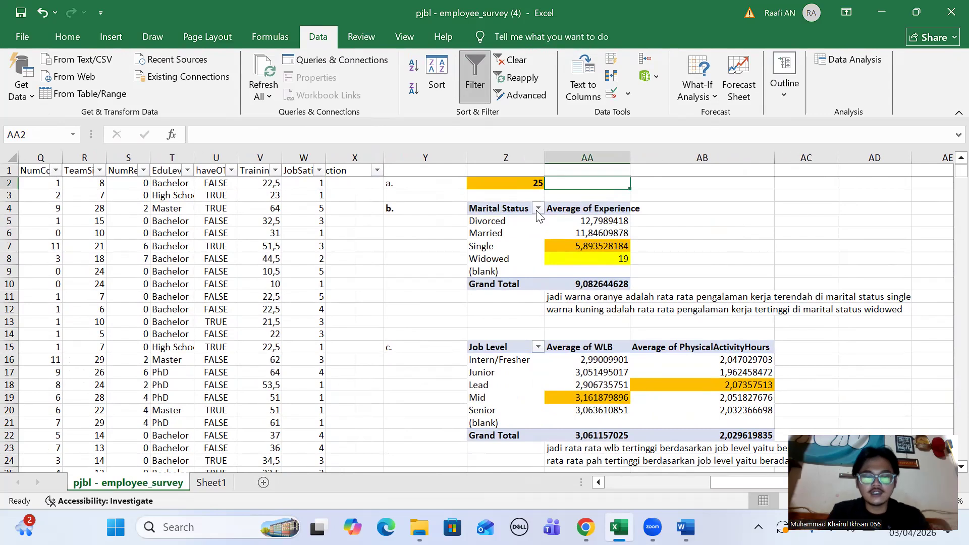
text(jadi jumlah)
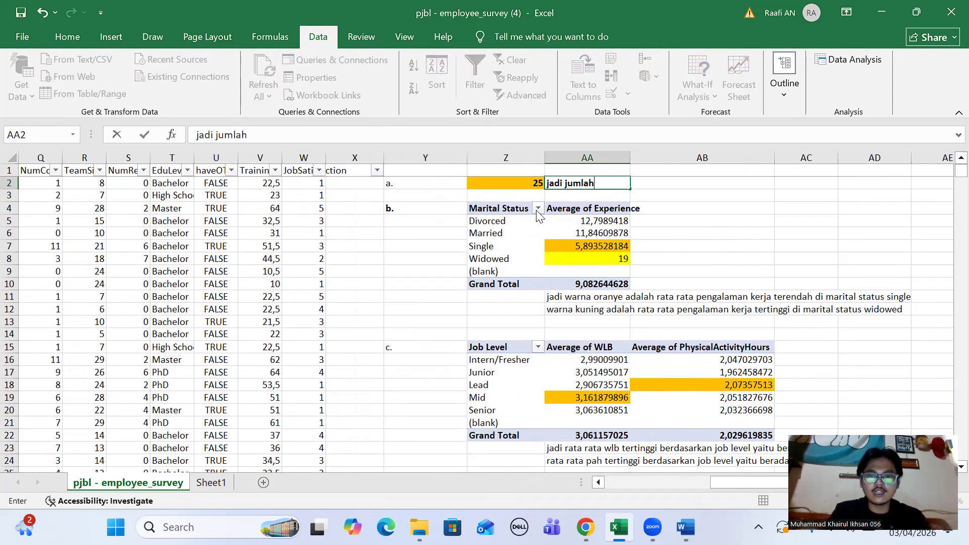
text( kar)
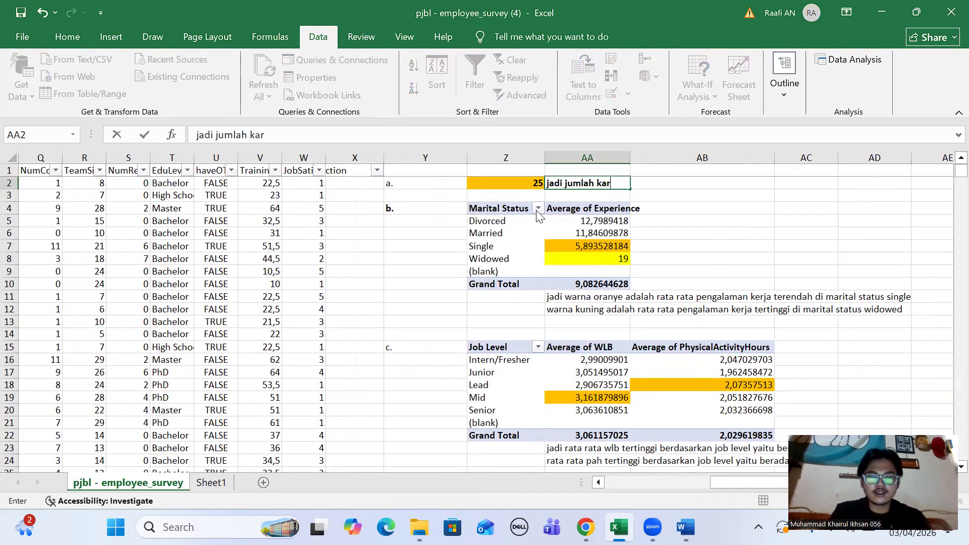
text(yawan yang memil)
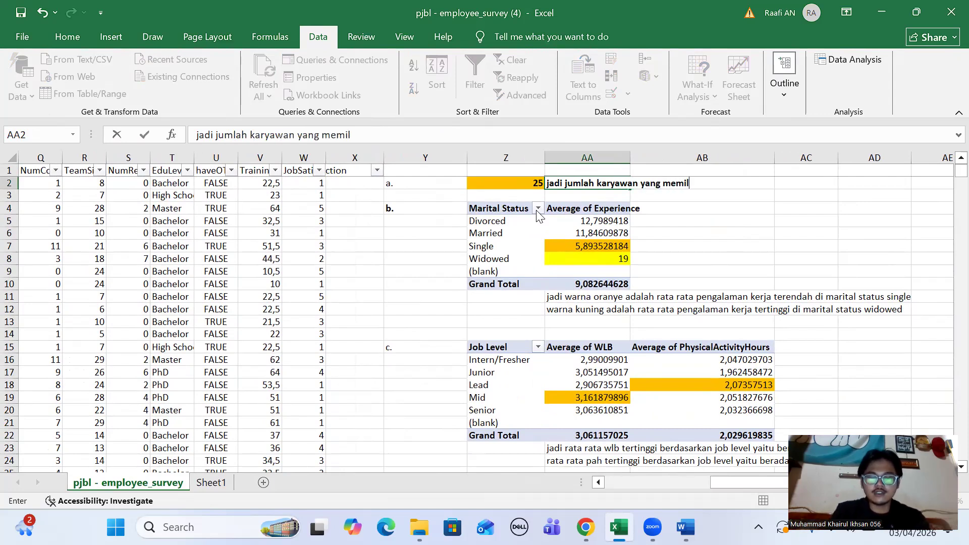
text(iki tingkat)
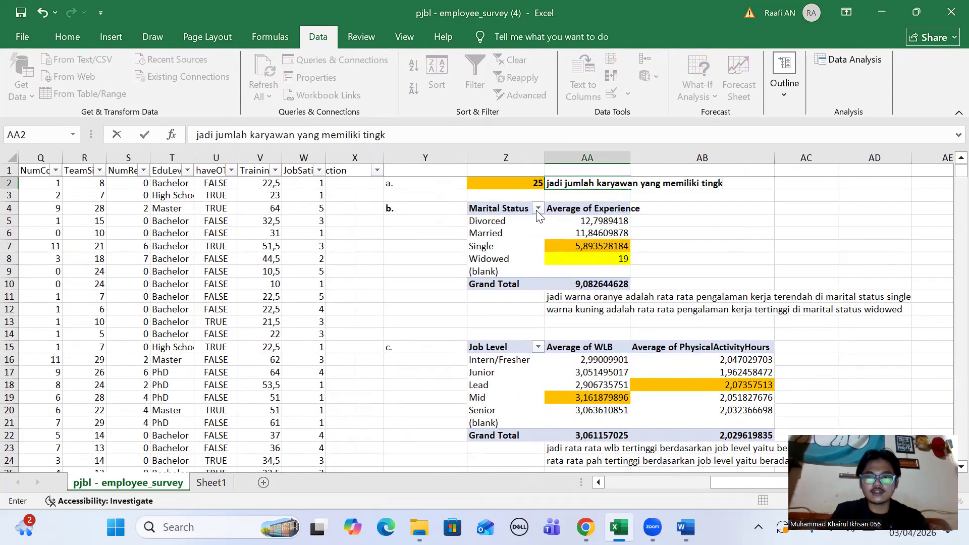
key(BackSpace)
key(BackSpace)
text(tress)
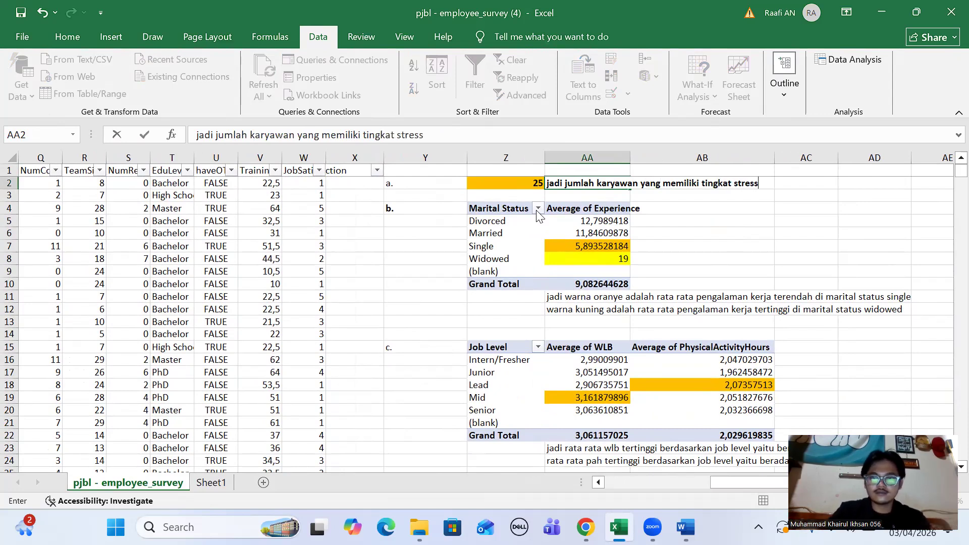
text( tinggi teta)
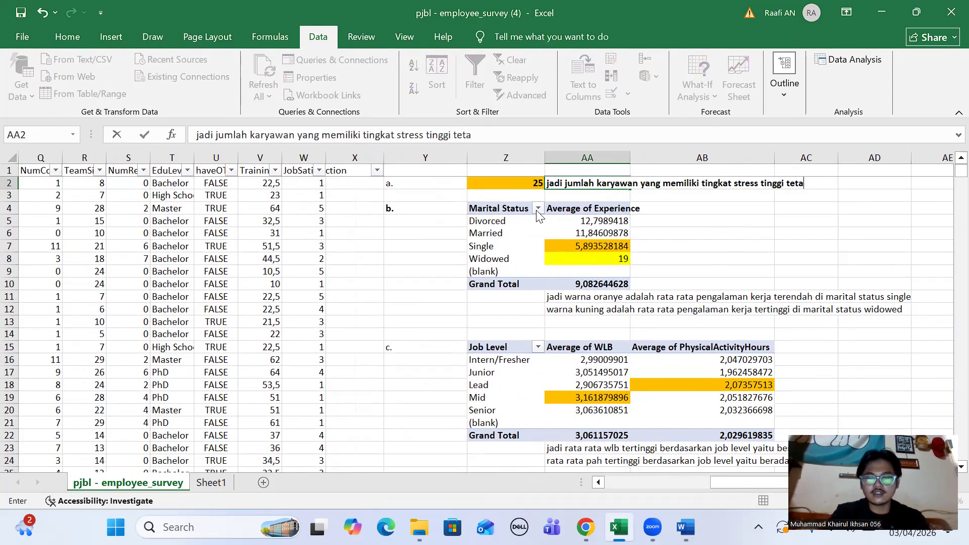
text(pi juga m)
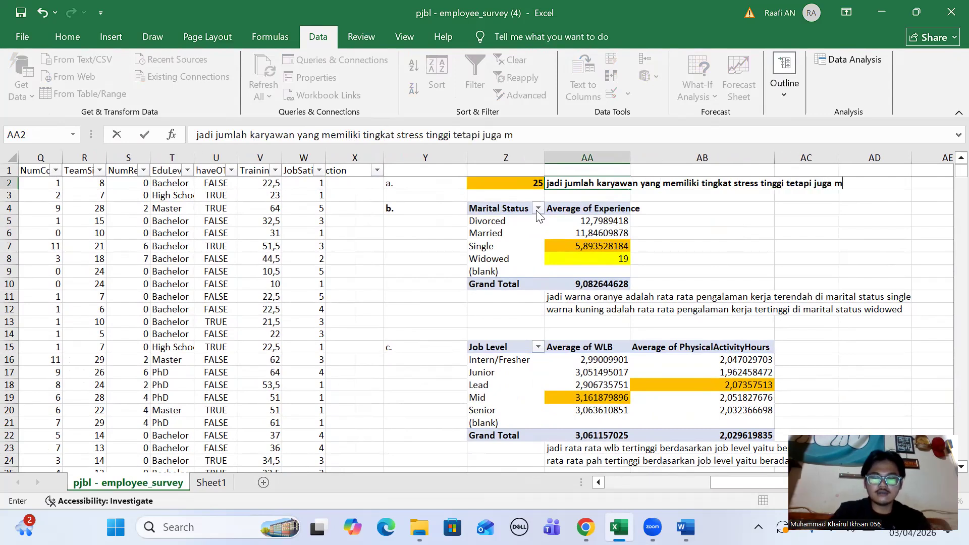
text(emilik tin)
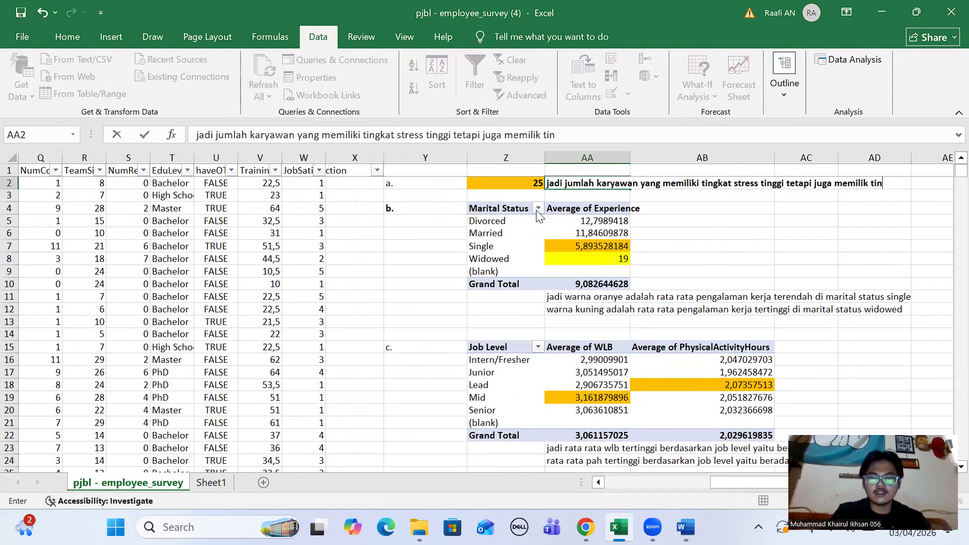
text(gkat kepuasa)
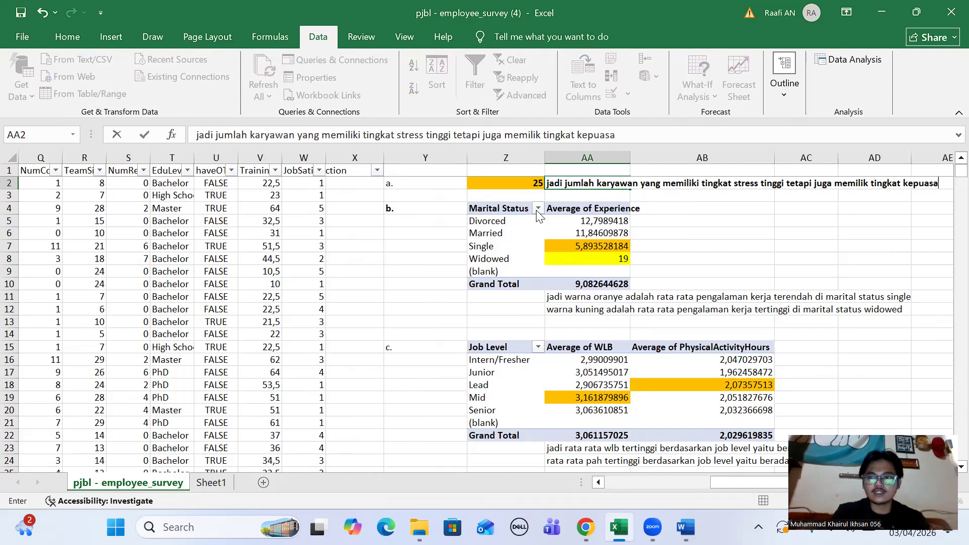
text(n tinggi)
click(741, 255)
Step: Review the answers to questions a through d, plus the t-test and correlation tables with their written conclusions
scroll(799, 204, right, 3)
scroll(799, 204, right, 1)
scroll(798, 205, left, 1)
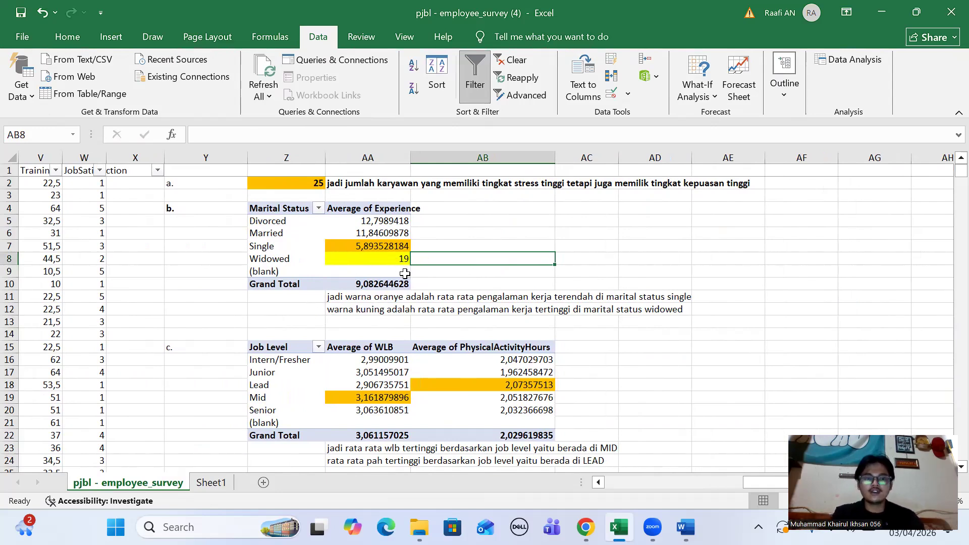
scroll(406, 273, down, 2)
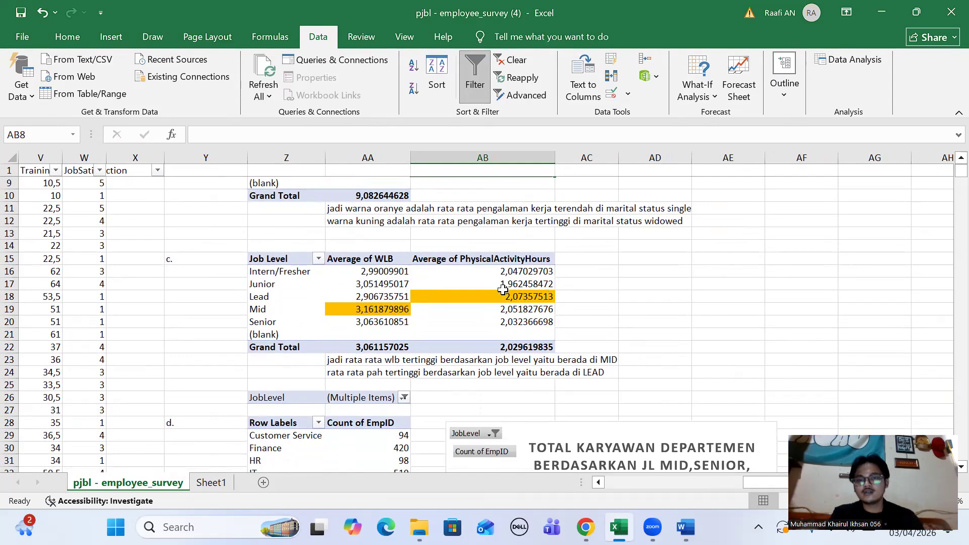
scroll(442, 344, down, 4)
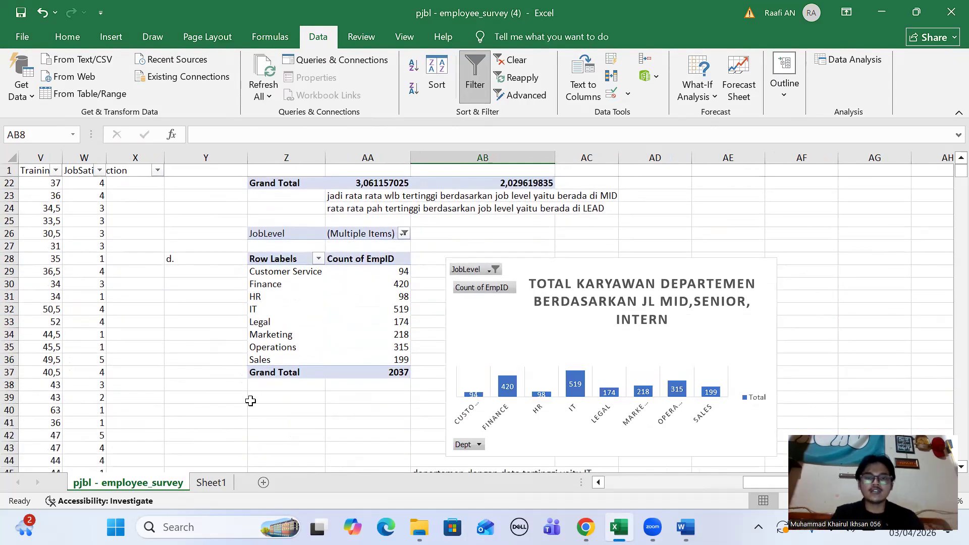
scroll(516, 311, down, 2)
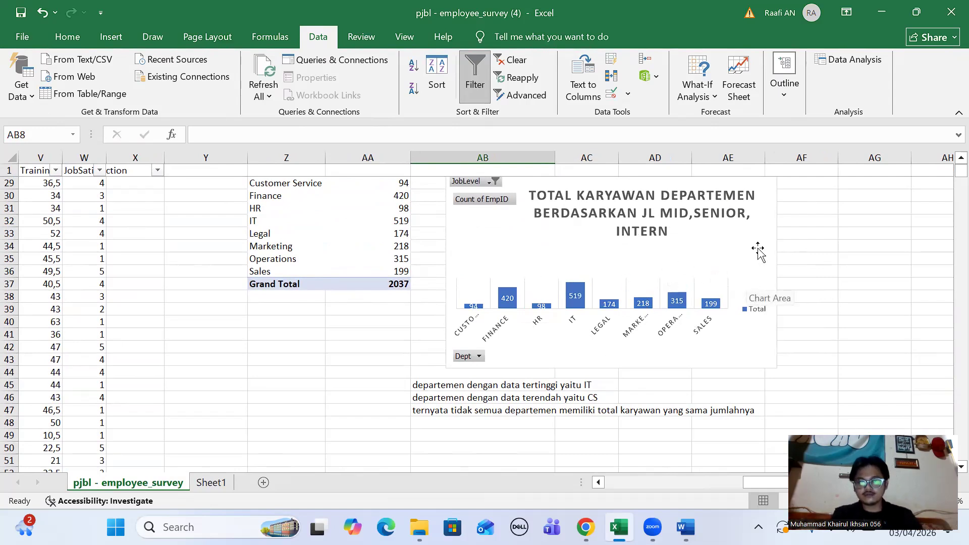
scroll(758, 249, right, 3)
scroll(758, 248, up, 5)
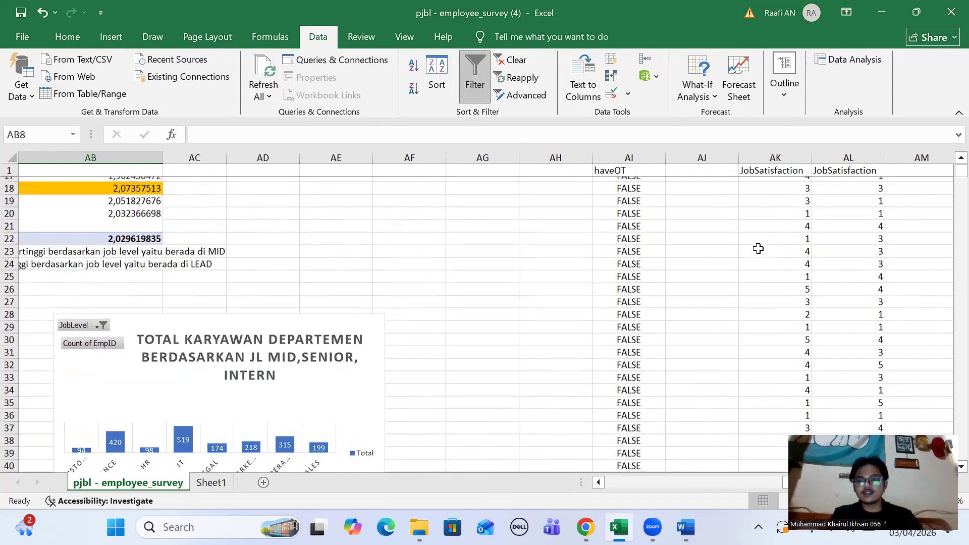
scroll(758, 248, right, 2)
scroll(758, 248, up, 4)
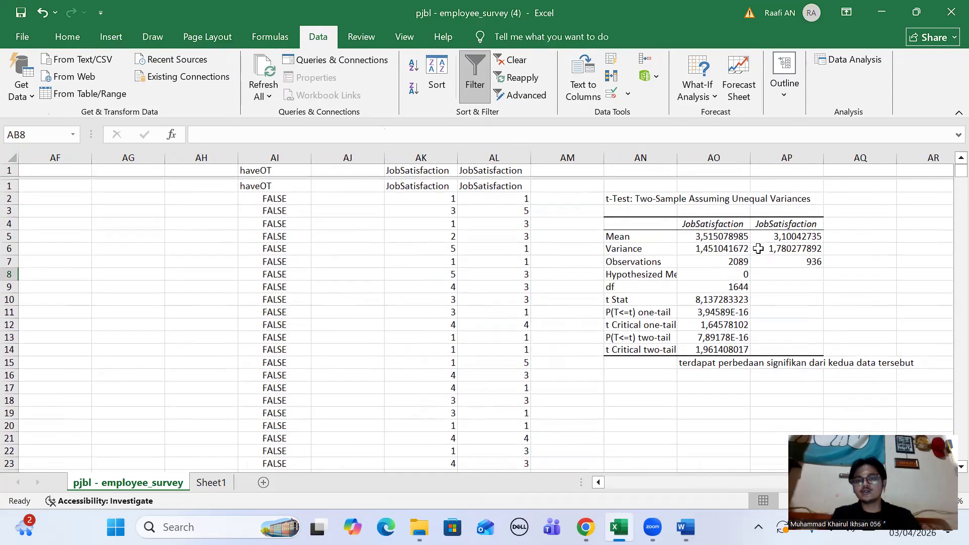
scroll(426, 273, right, 2)
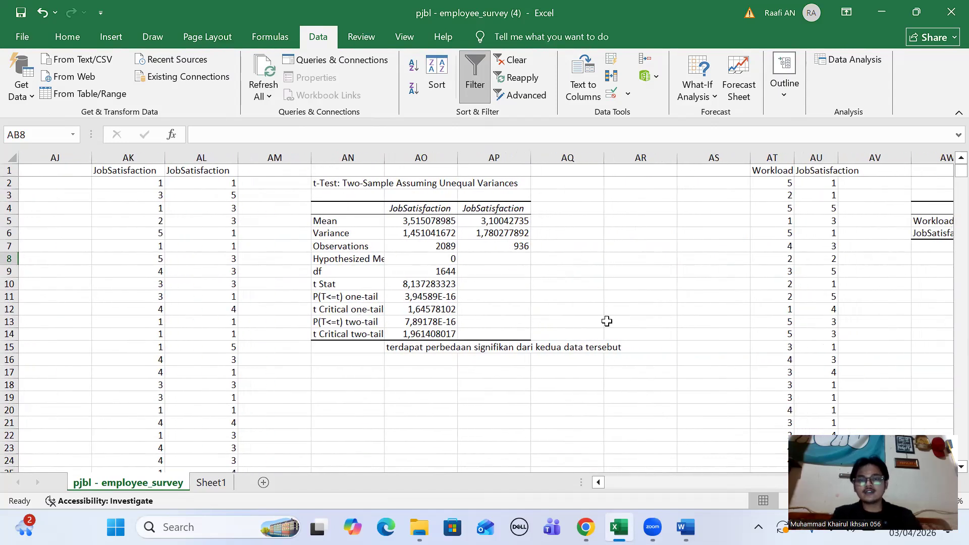
scroll(607, 321, right, 2)
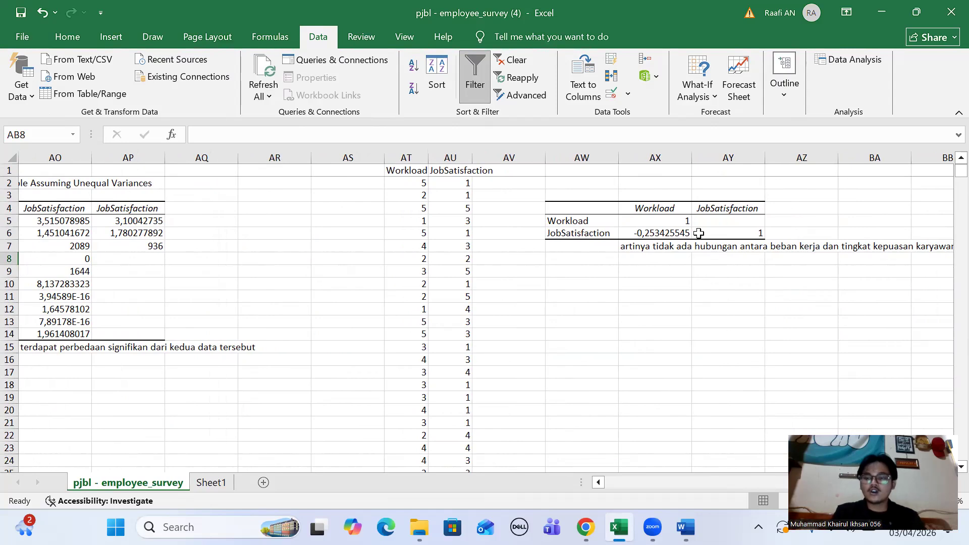
scroll(676, 307, left, 5)
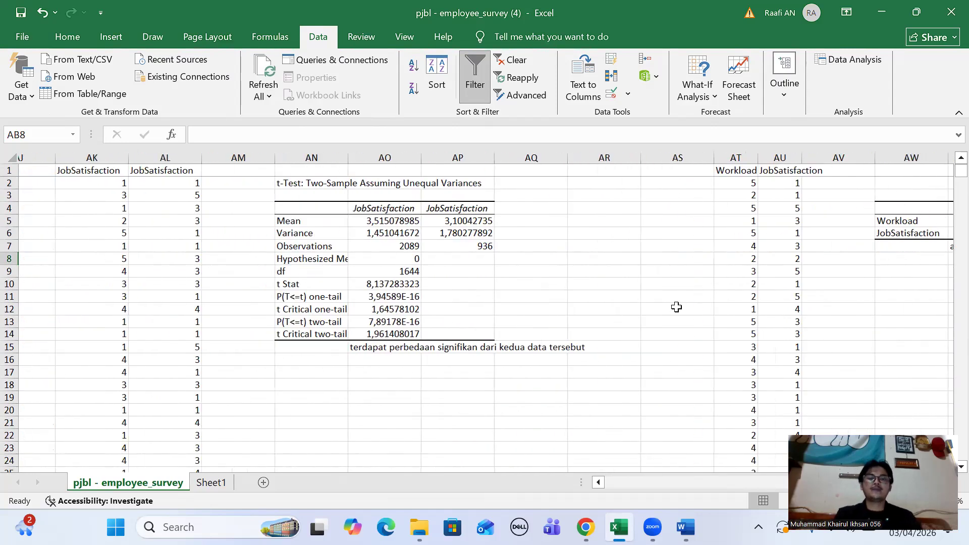